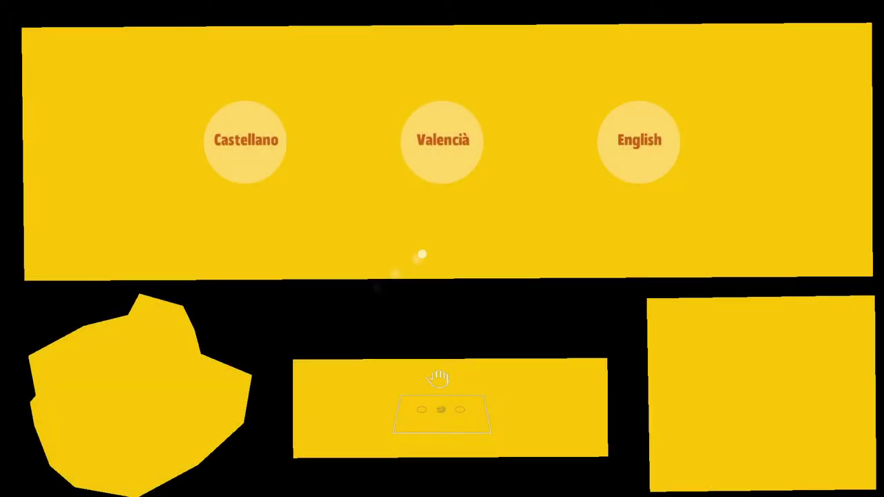
# Switch the Las Naves app to Valencià and view the anti-COVID crosswalk's images and interactive view.
pyautogui.click(433, 163)
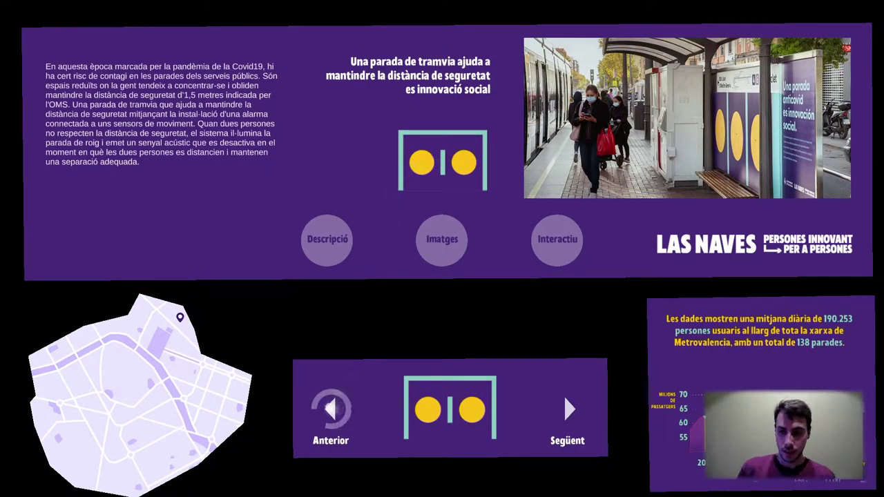
pyautogui.click(331, 409)
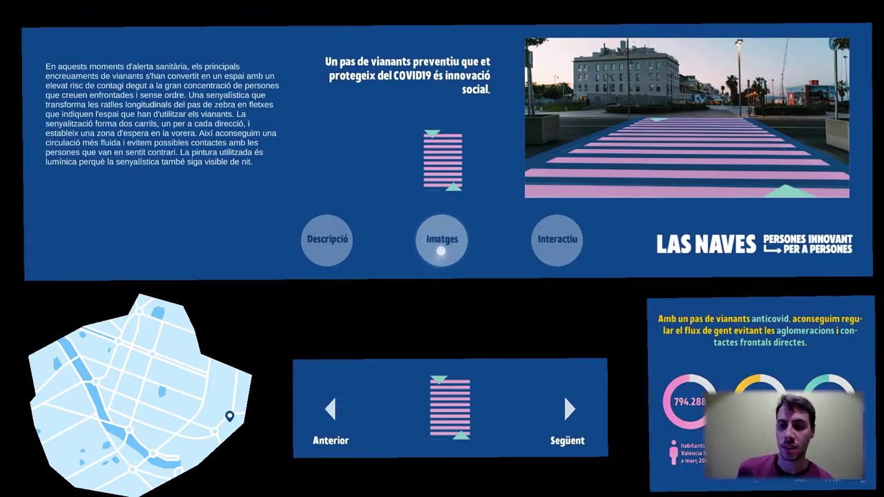
pyautogui.click(443, 242)
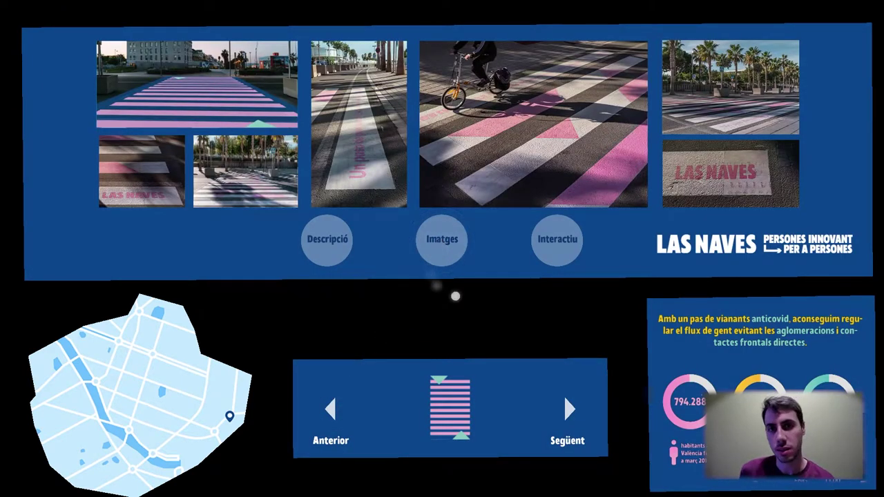
pyautogui.click(556, 235)
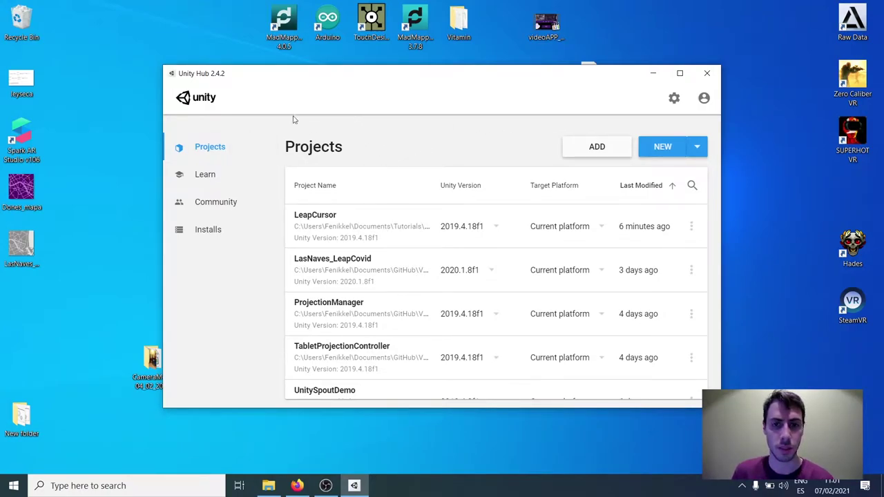
# Check the Unity editor versions installed in Unity Hub's Installs tab.
pyautogui.click(222, 232)
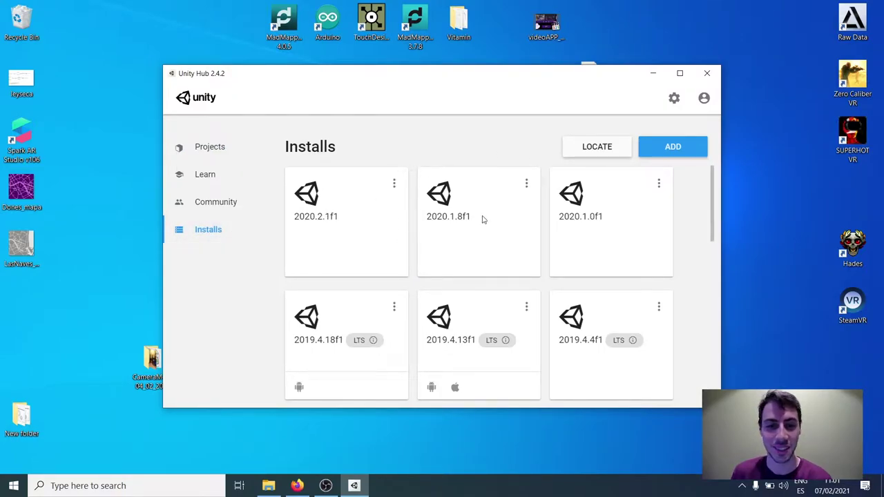
pyautogui.moveTo(373, 343)
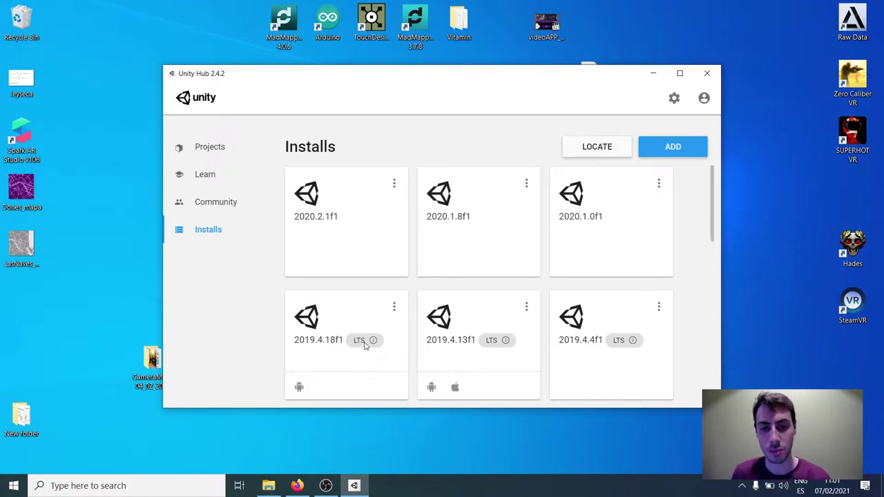
pyautogui.moveTo(329, 347)
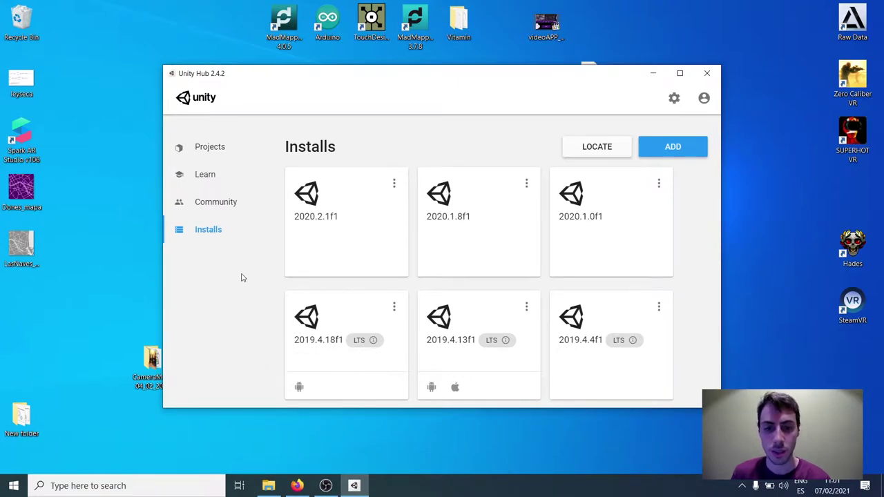
pyautogui.click(215, 150)
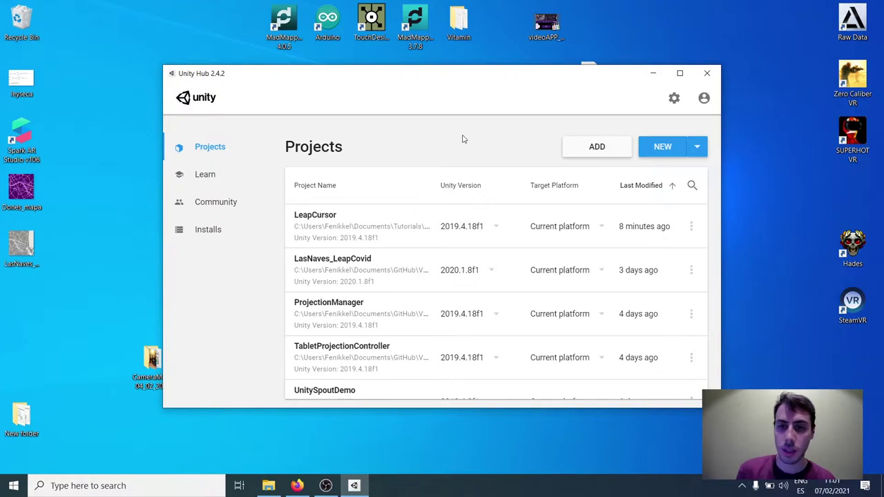
# Start a new Unity 2019.4.18f1 project, cancel it, and open the LeapCursor project instead.
pyautogui.click(699, 154)
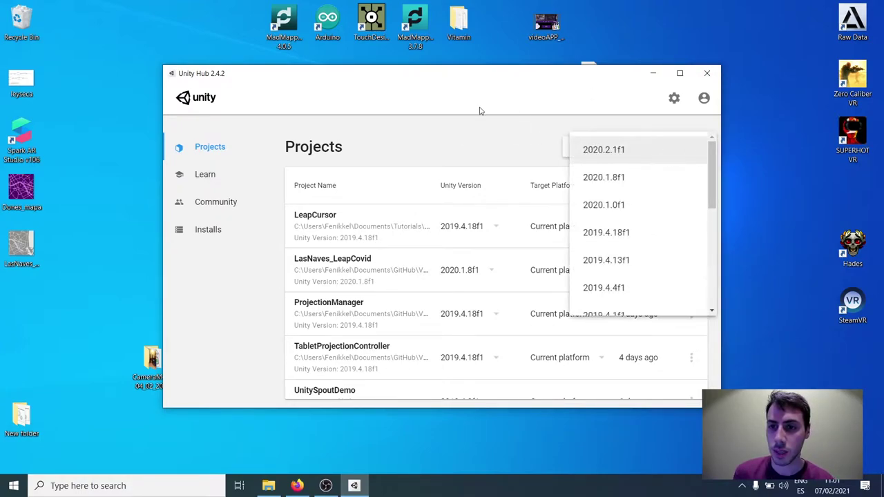
pyautogui.click(607, 234)
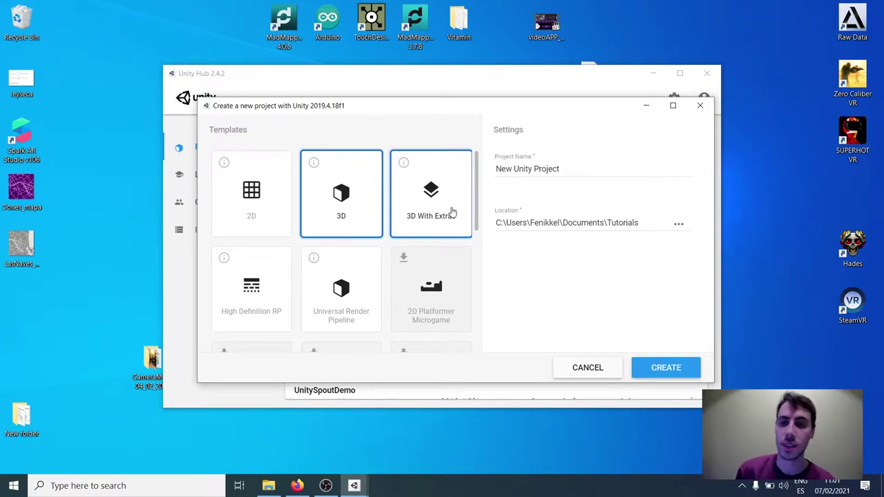
pyautogui.click(586, 370)
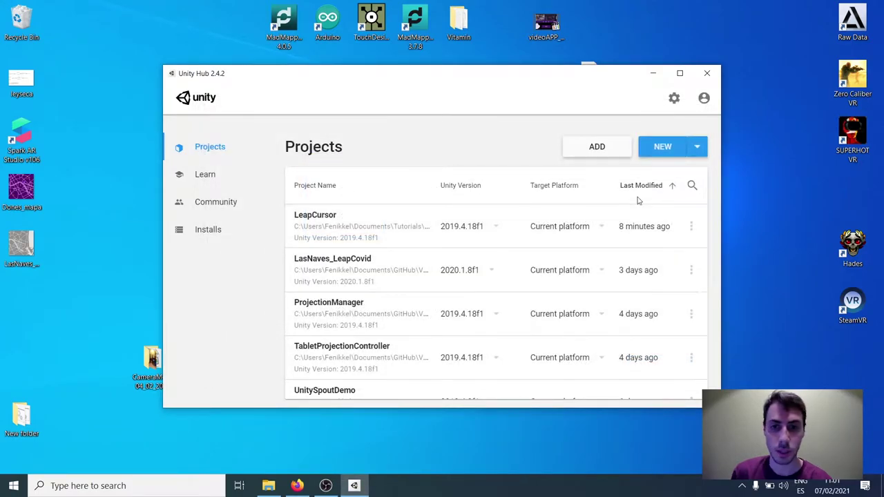
pyautogui.click(327, 222)
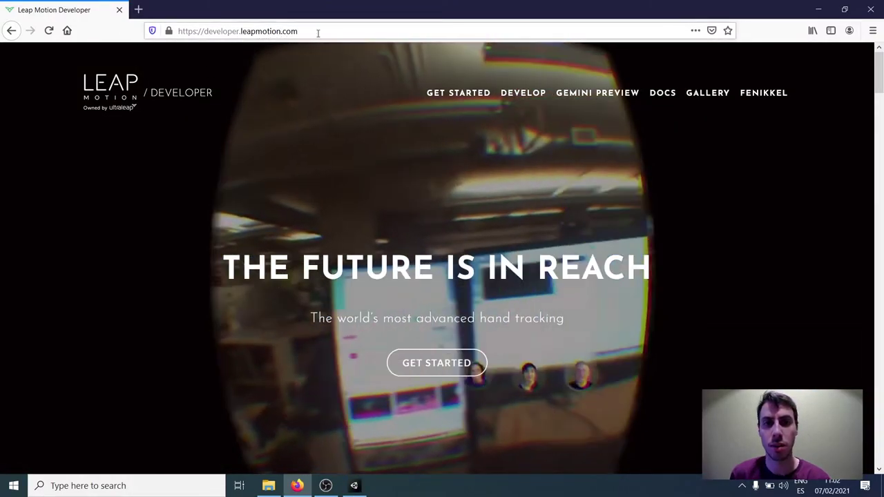
# Go to the Leap Motion Developer site's Unity page via DEVELOP > UNITY.
pyautogui.moveTo(523, 95)
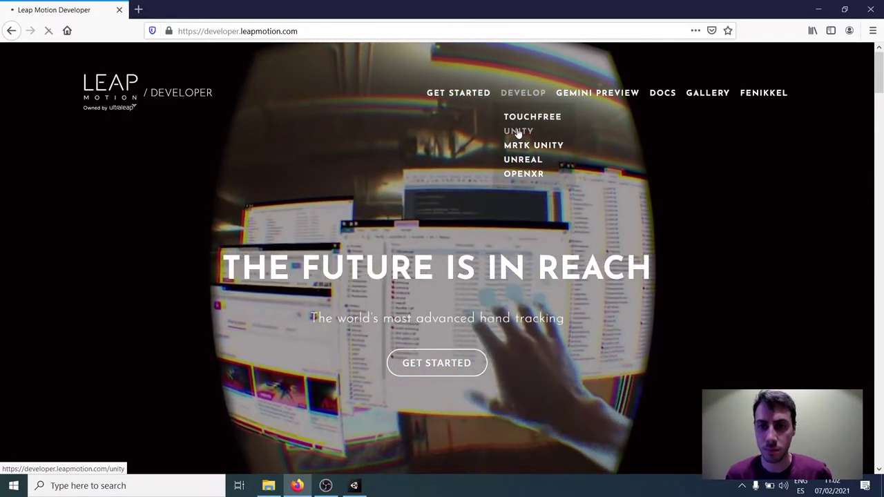
pyautogui.click(519, 132)
pyautogui.scroll(-5, 419, 198)
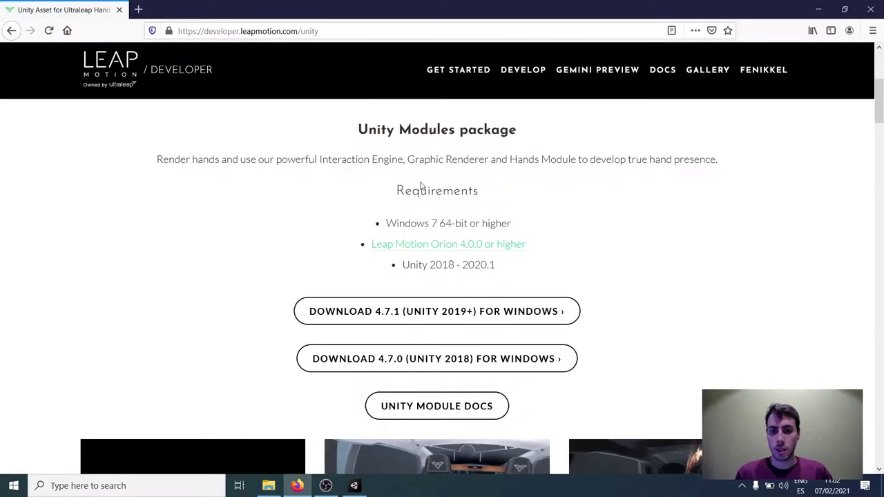
pyautogui.scroll(-5, 419, 198)
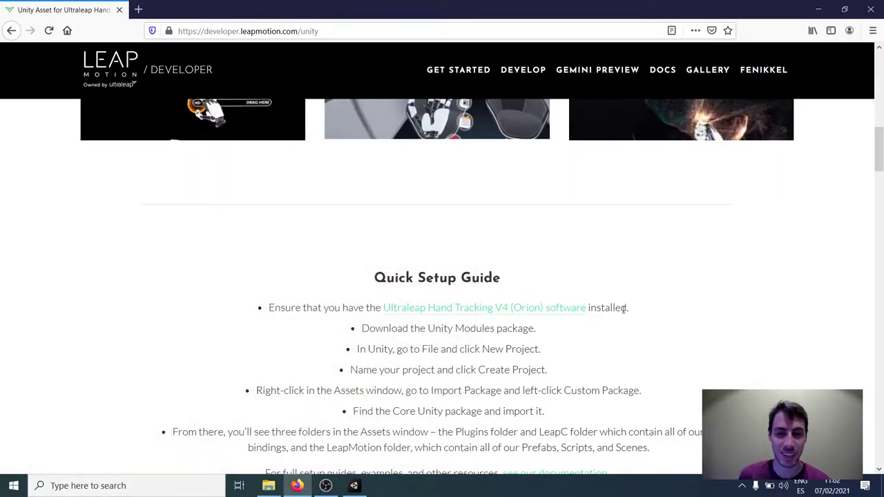
# Search the installed Windows apps for 'leap' to check for the Leap Motion software.
pyautogui.click(191, 486)
pyautogui.click(737, 348)
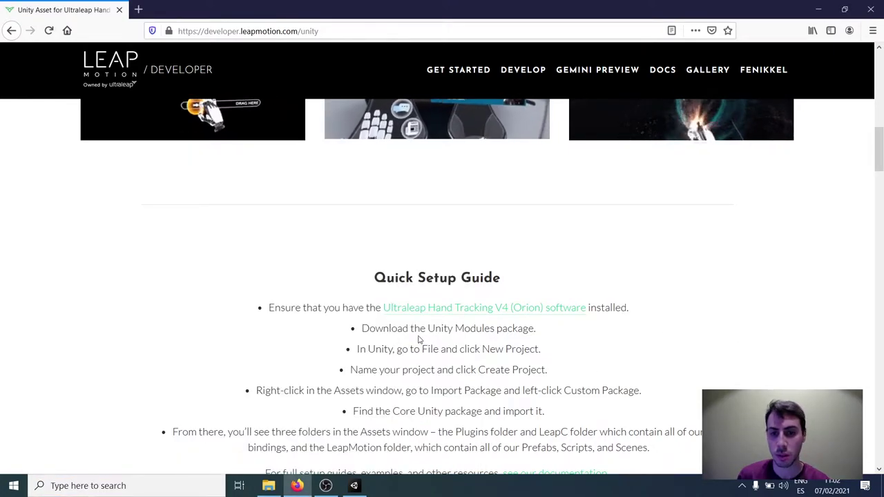
pyautogui.click(153, 487)
pyautogui.write('leap')
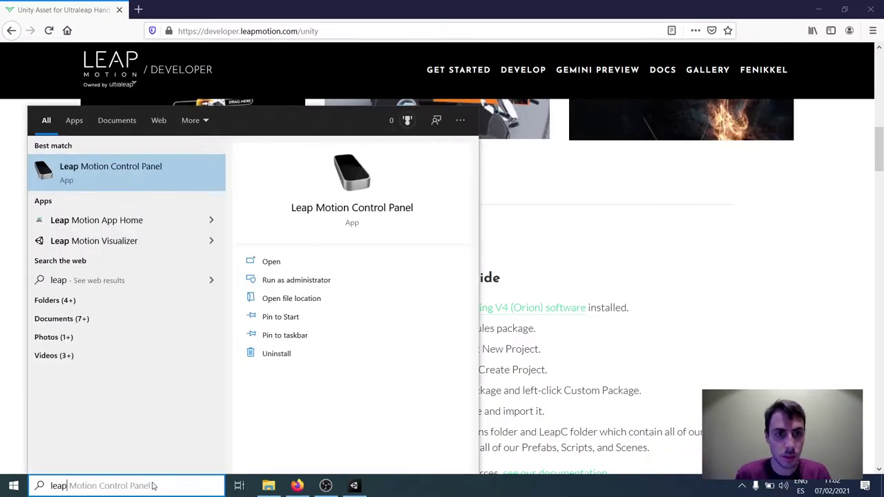
pyautogui.click(622, 277)
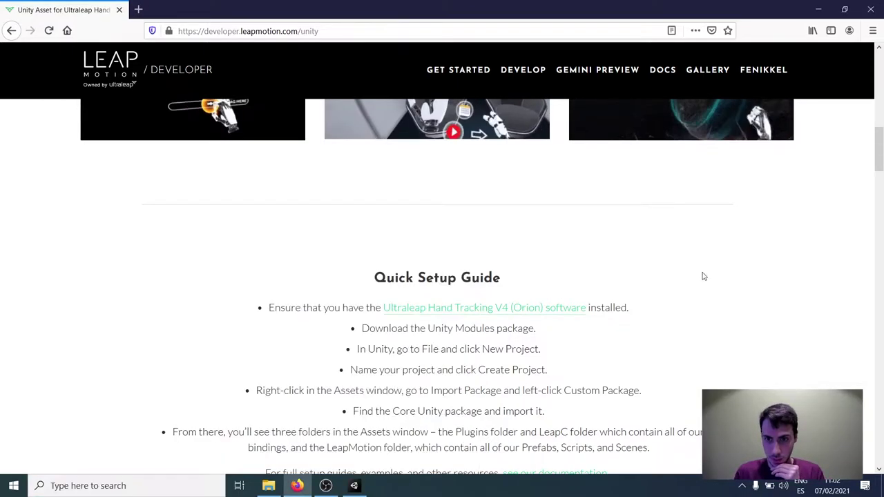
# Download and save Leap.Motion.Unity.Modules.4.7.1.zip for Unity 2019+, then return to Unity.
pyautogui.scroll(6, 608, 290)
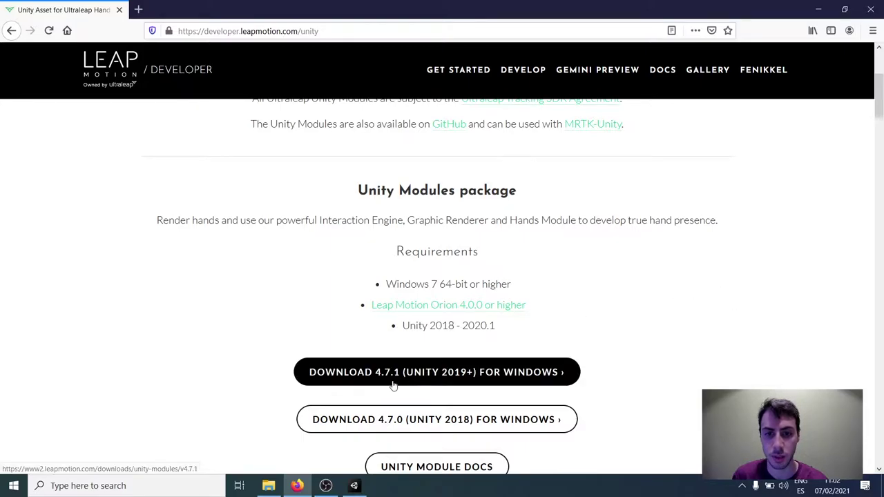
pyautogui.click(498, 376)
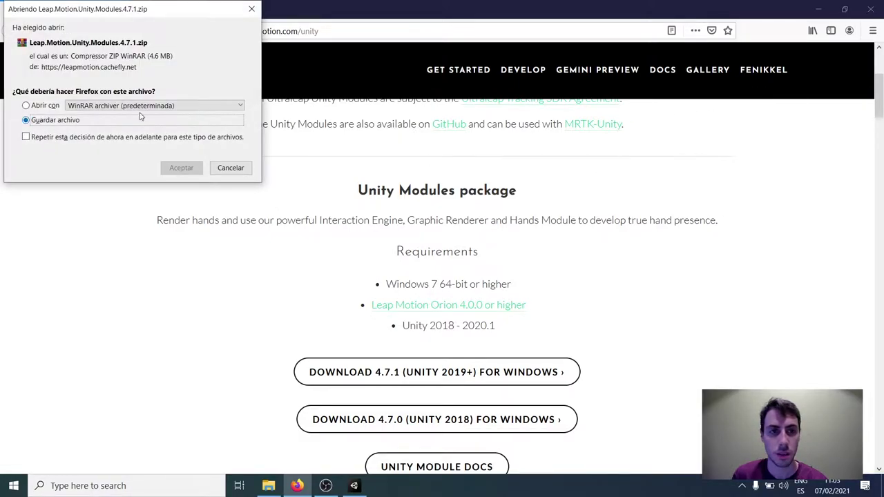
pyautogui.click(182, 168)
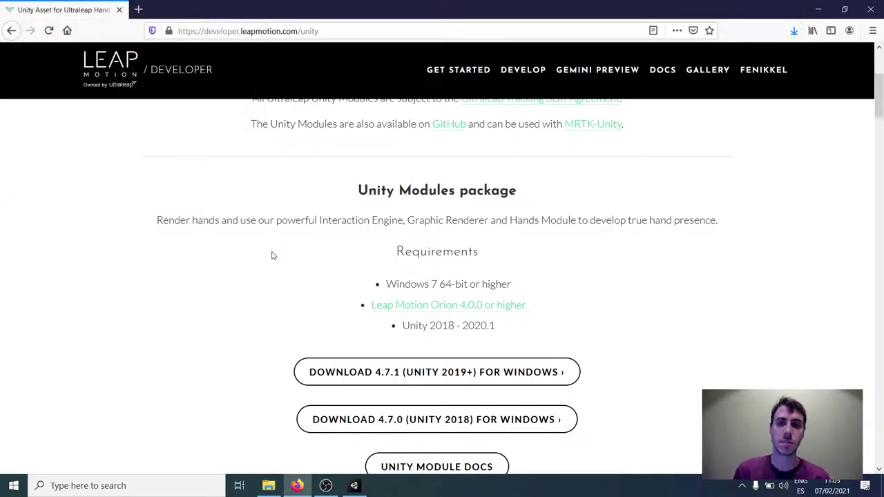
pyautogui.click(354, 485)
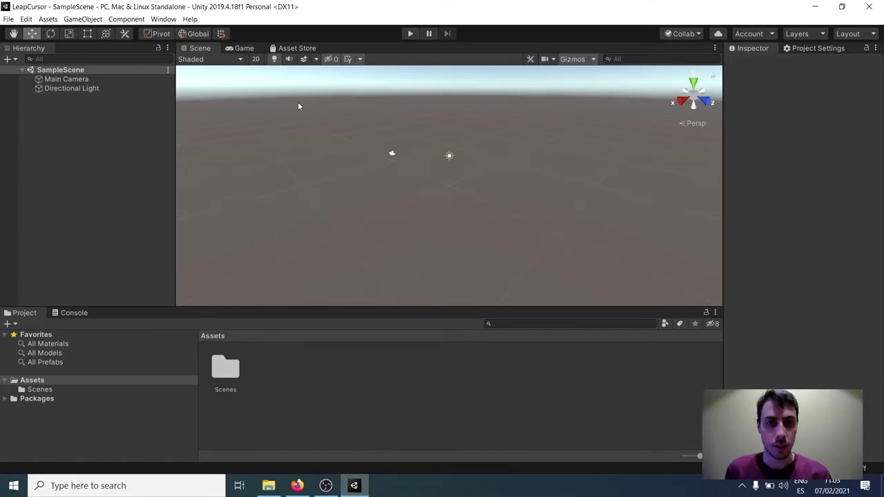
# Open Project Settings from the Edit menu and widen the settings panel.
pyautogui.click(819, 48)
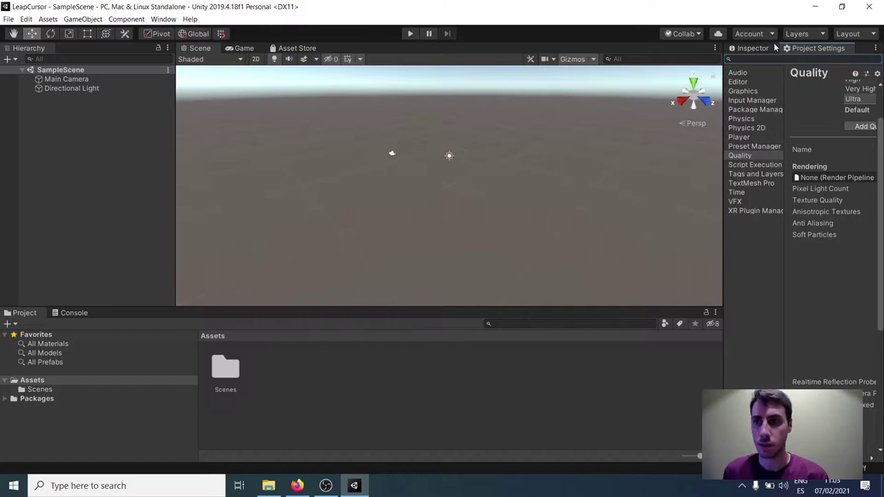
pyautogui.click(83, 19)
pyautogui.moveTo(165, 21)
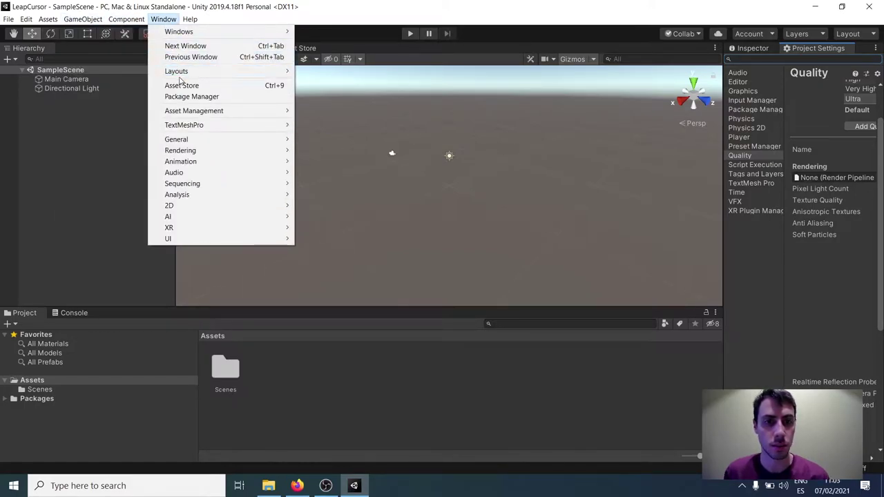
pyautogui.moveTo(49, 23)
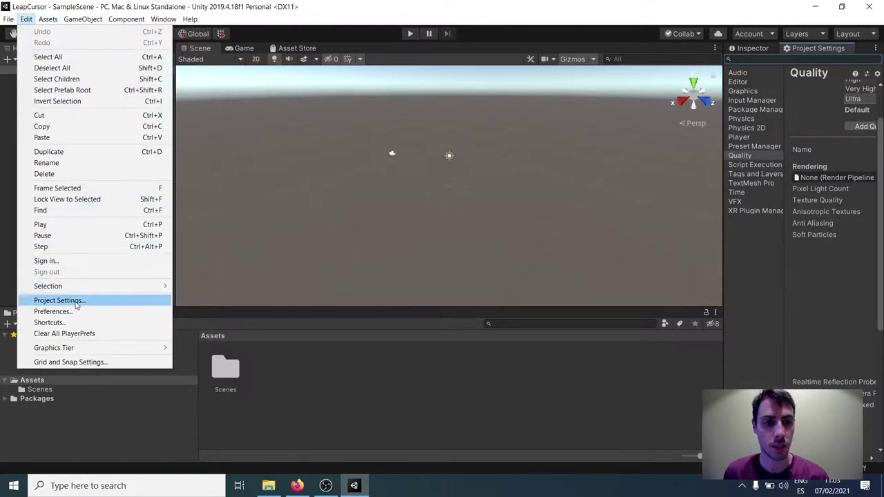
pyautogui.click(68, 302)
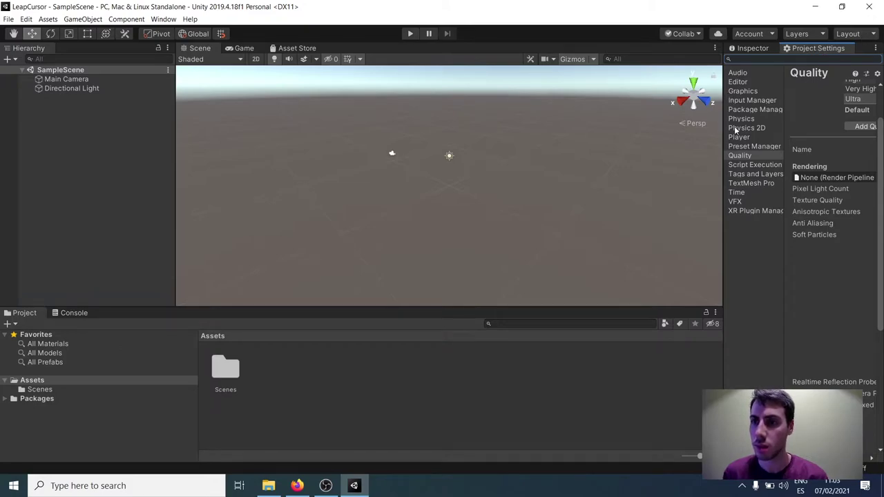
pyautogui.moveTo(722, 129); pyautogui.dragTo(457, 135)
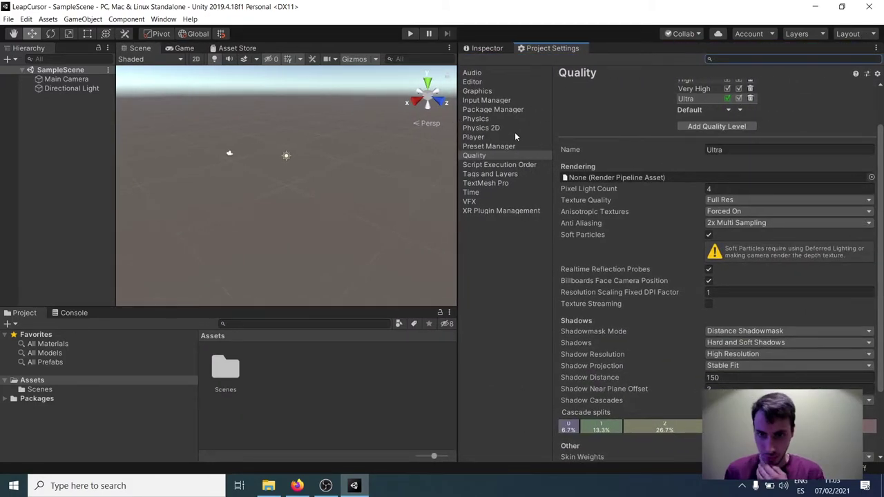
# Install the XR Plugin Management package from its Project Settings page.
pyautogui.click(493, 211)
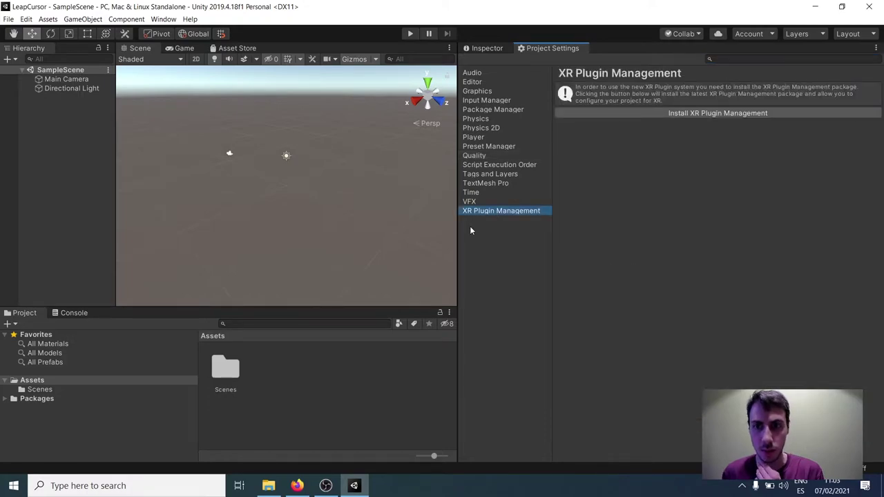
pyautogui.click(715, 111)
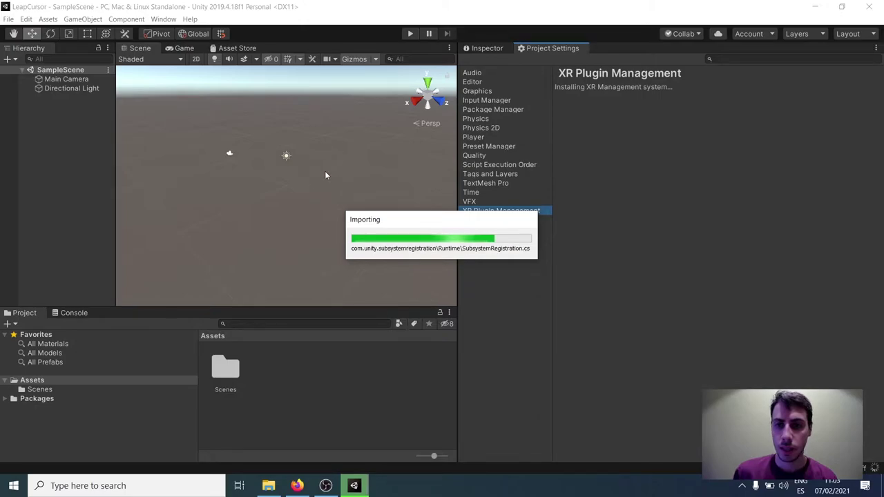
pyautogui.click(297, 486)
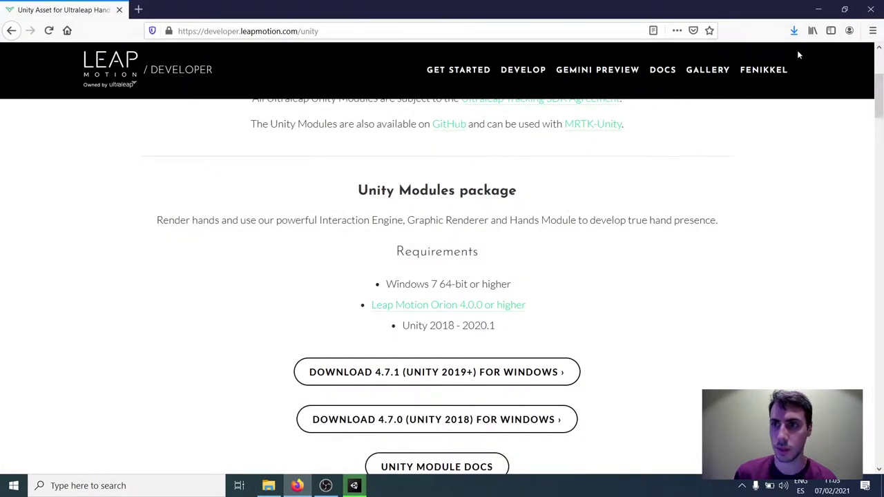
# Extract the Leap Motion Unity Modules zip with WinRAR 'Extreu aquí' and select its Core package.
pyautogui.click(795, 31)
pyautogui.click(792, 63)
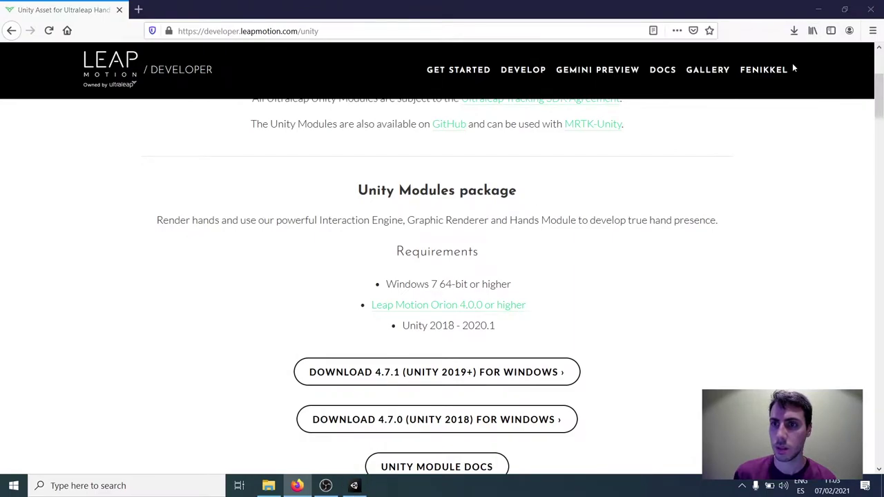
pyautogui.rightClick(214, 194)
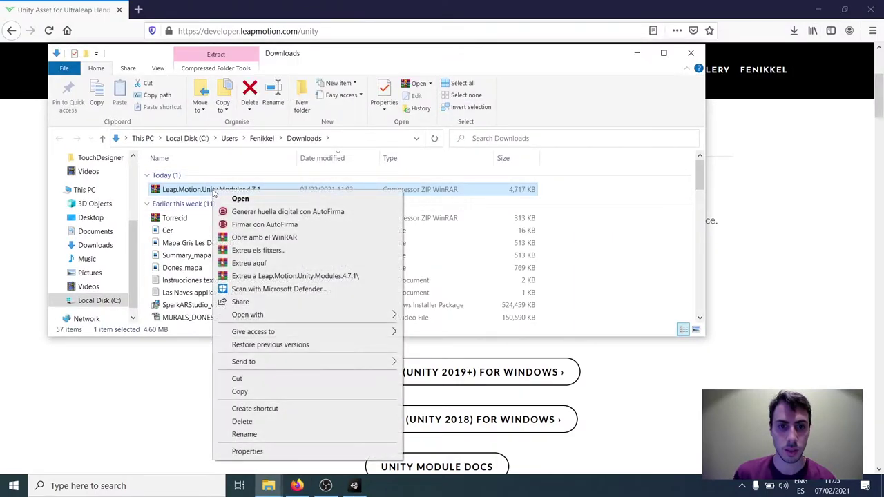
pyautogui.click(266, 264)
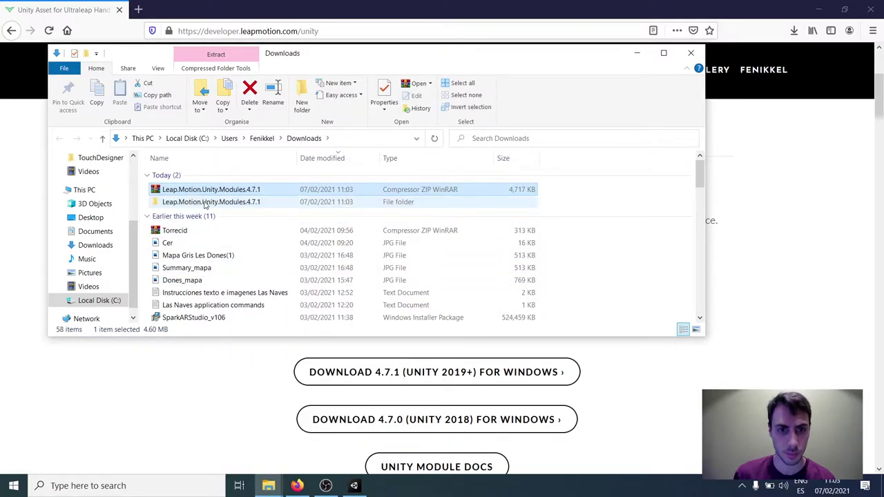
pyautogui.doubleClick(207, 202)
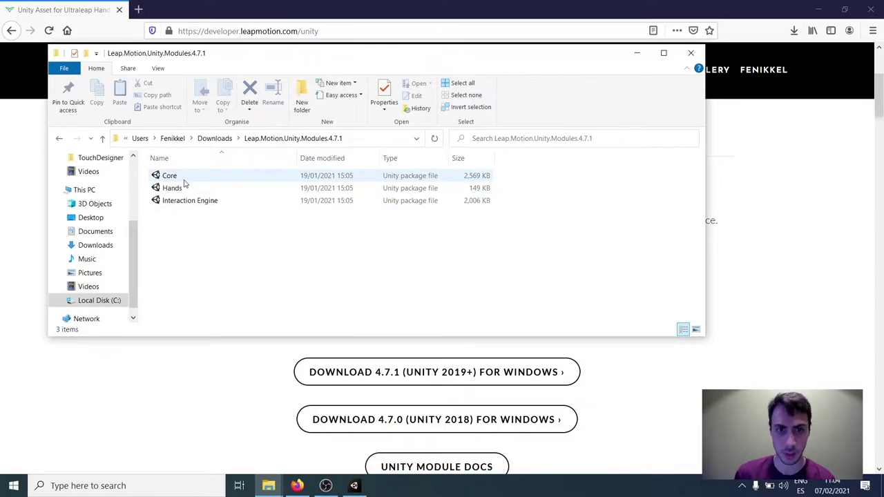
pyautogui.click(183, 177)
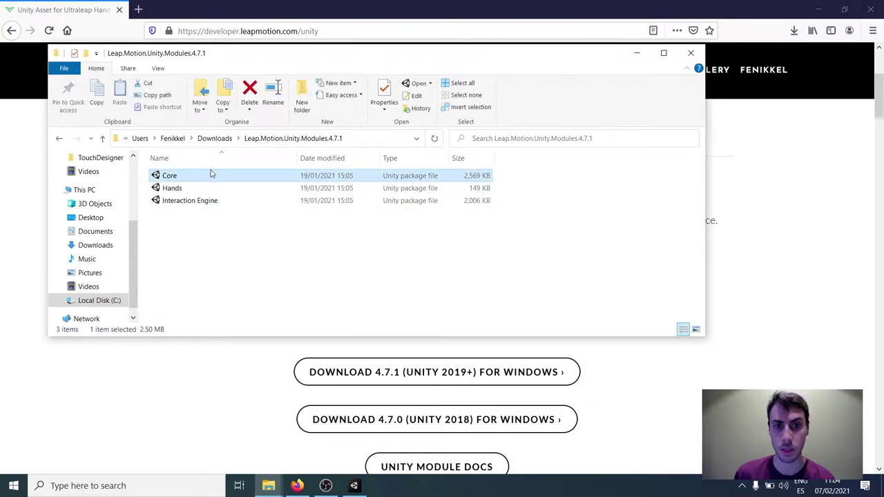
pyautogui.click(354, 486)
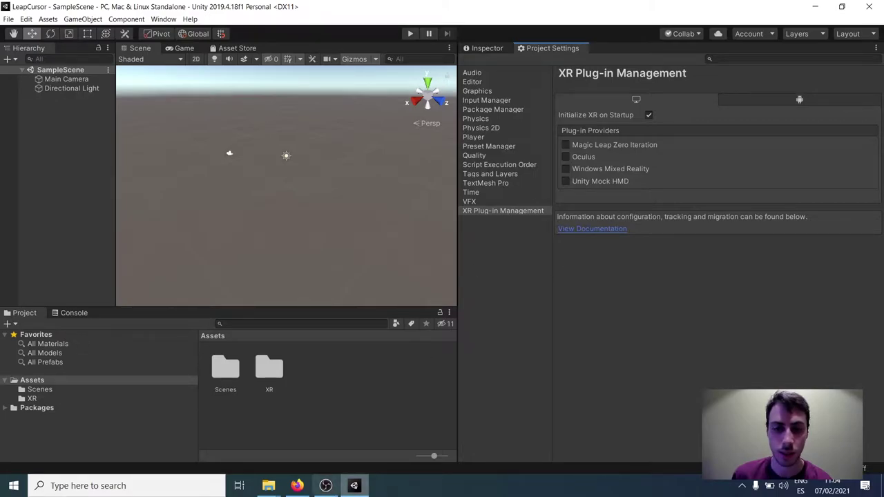
# Bring the Leap Motion modules folder window back in front of the other windows.
pyautogui.click(297, 485)
pyautogui.click(297, 486)
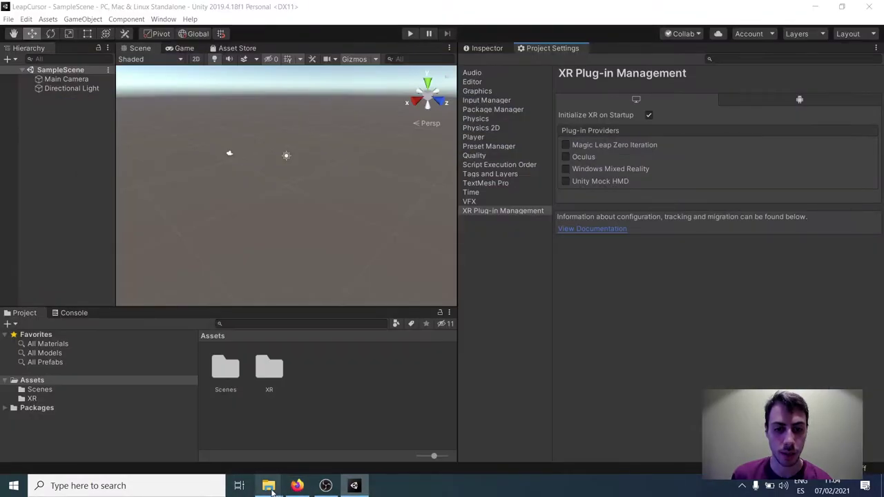
pyautogui.moveTo(269, 486)
pyautogui.click(248, 436)
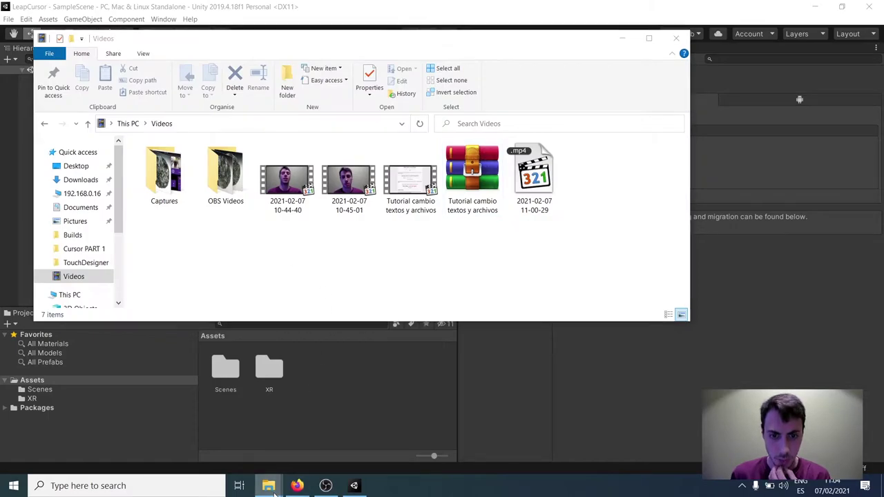
pyautogui.click(624, 38)
pyautogui.click(269, 486)
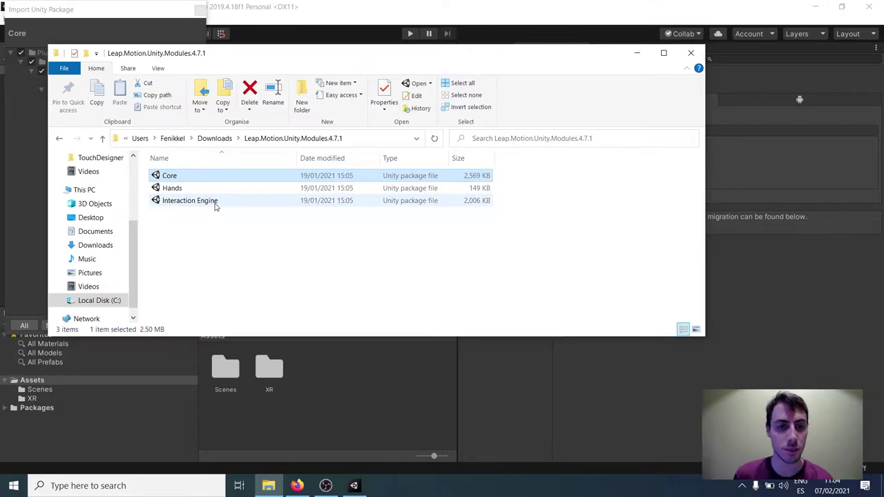
# Import all files of the Leap Motion Core package into the LeapCursor project.
pyautogui.click(691, 53)
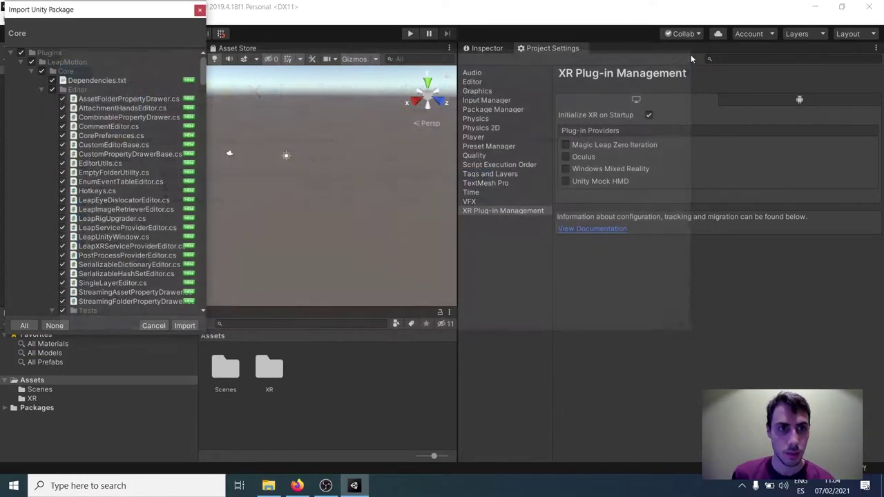
pyautogui.scroll(-2, 73, 191)
pyautogui.scroll(-20, 73, 191)
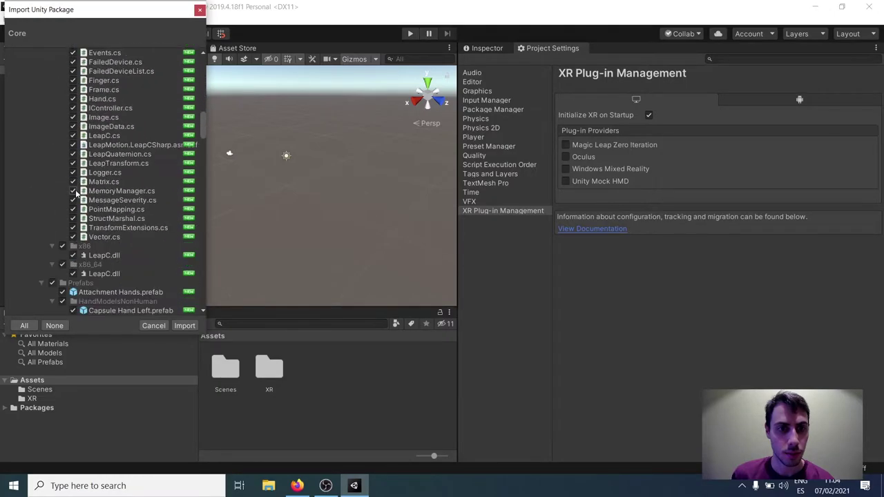
pyautogui.scroll(-6, 138, 198)
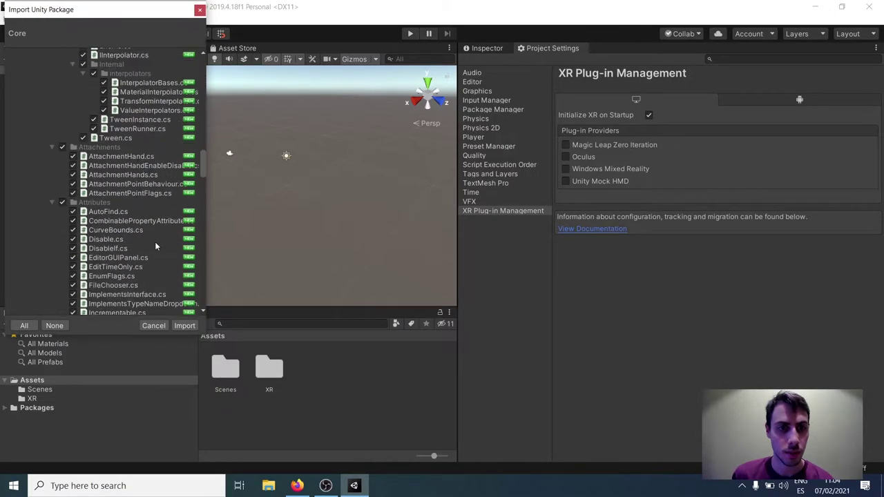
pyautogui.click(184, 325)
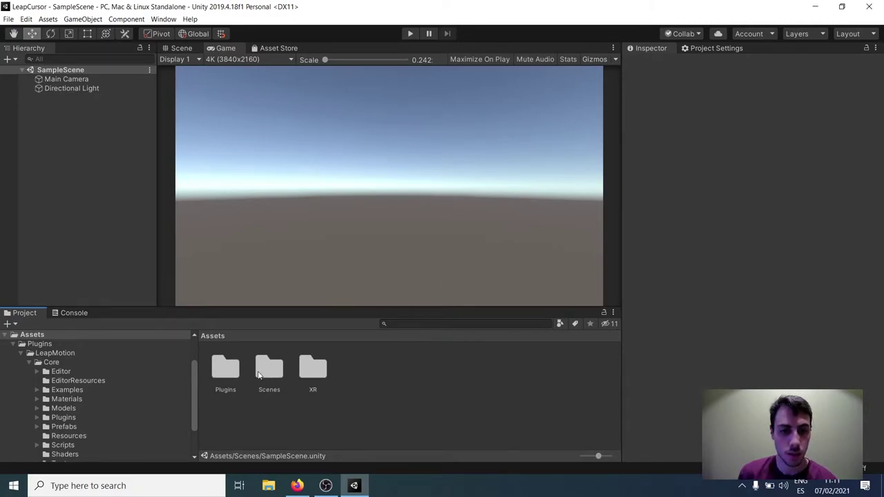
# Open the Capsule Hands (Desktop) scene from Plugins/LeapMotion/Core/Examples.
pyautogui.doubleClick(228, 373)
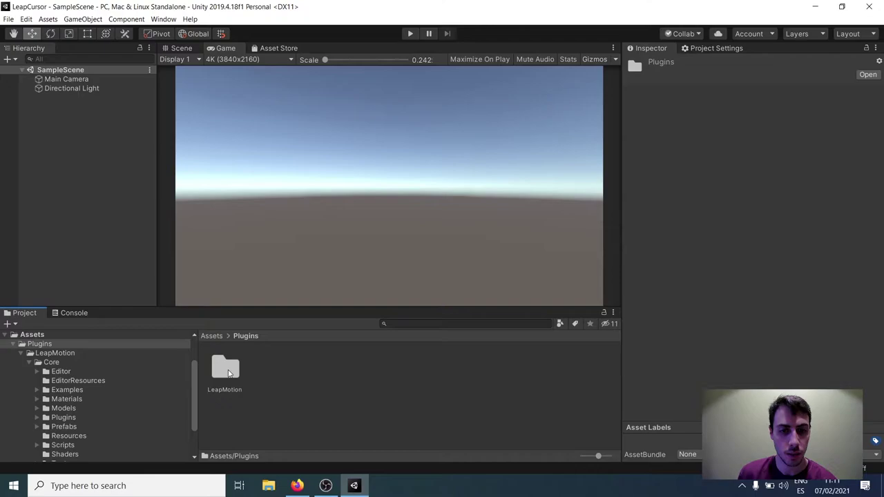
pyautogui.doubleClick(228, 373)
pyautogui.doubleClick(228, 373)
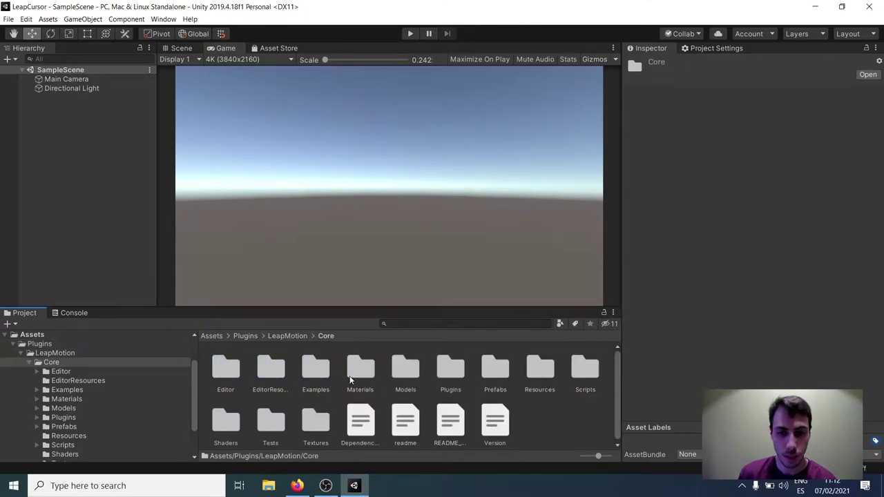
pyautogui.doubleClick(310, 373)
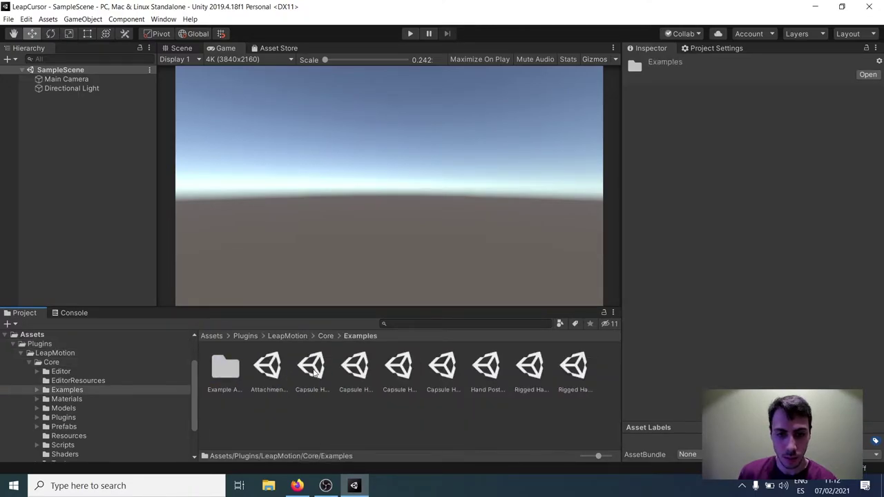
pyautogui.click(314, 372)
pyautogui.doubleClick(314, 372)
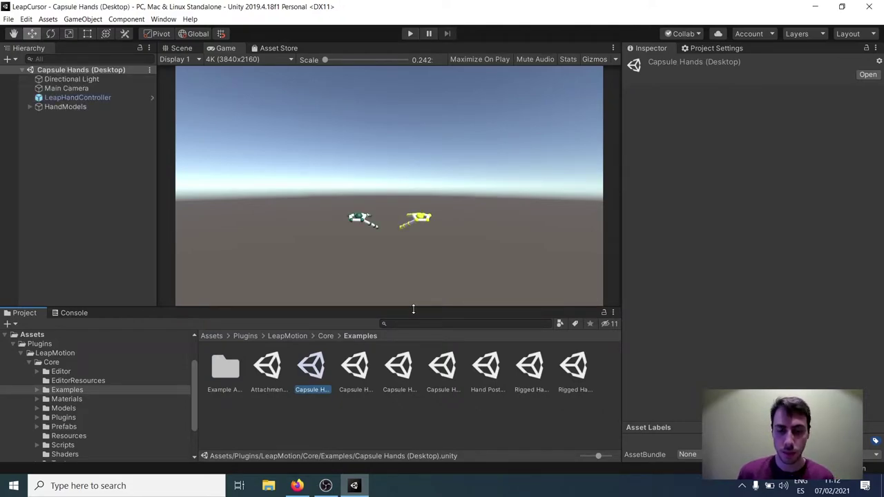
# Play and stop the example to test hand tracking, then reopen Scenes/SampleScene.
pyautogui.click(408, 34)
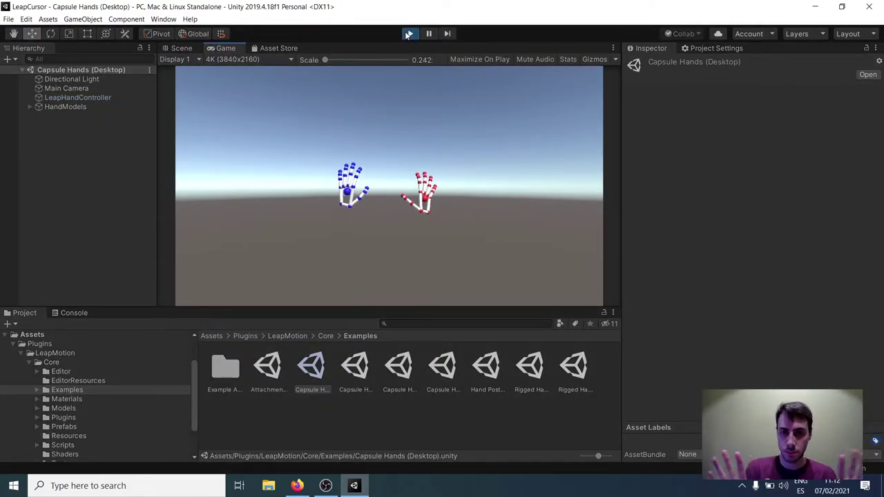
pyautogui.click(409, 34)
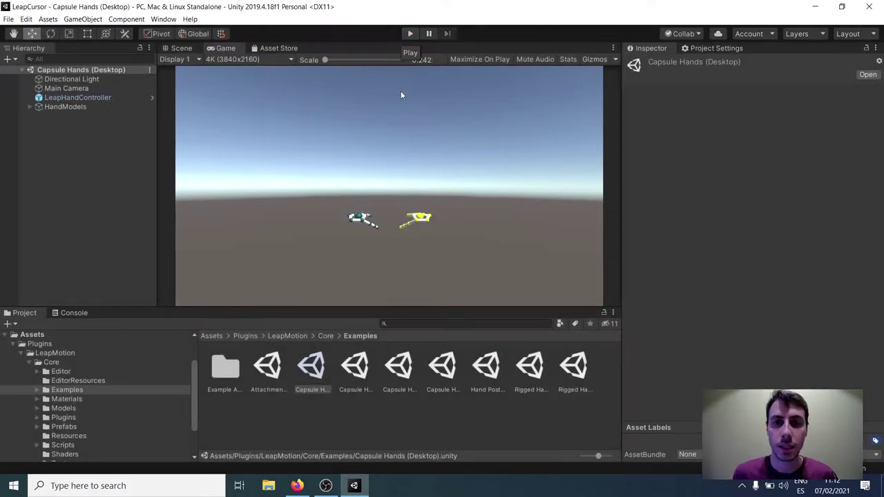
pyautogui.click(213, 337)
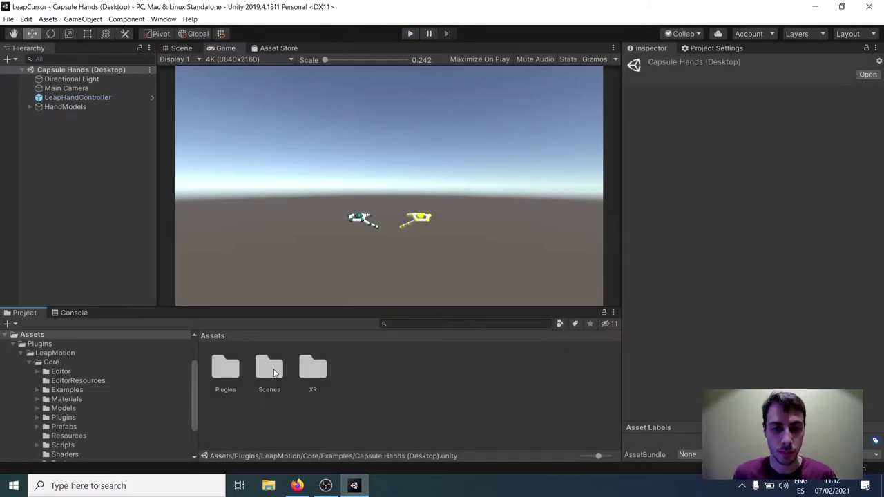
pyautogui.doubleClick(275, 369)
pyautogui.doubleClick(228, 370)
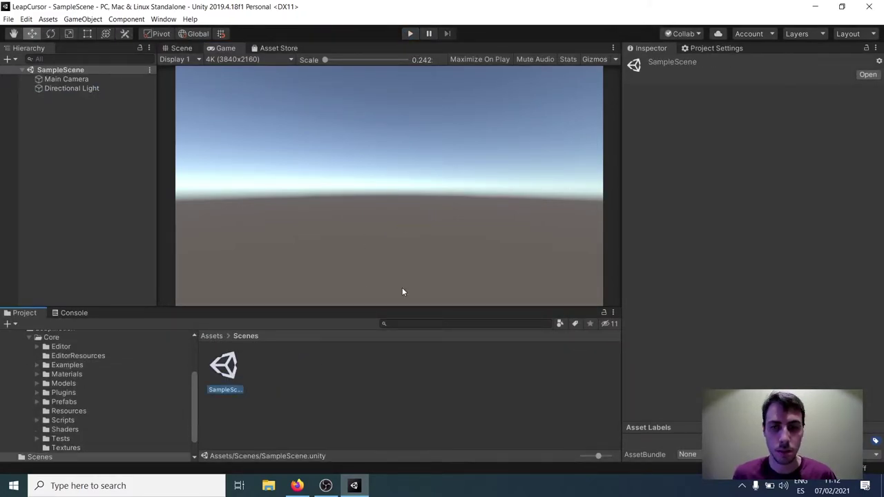
# Add a new empty GameObject to SampleScene from the Hierarchy's create menu.
pyautogui.click(69, 121)
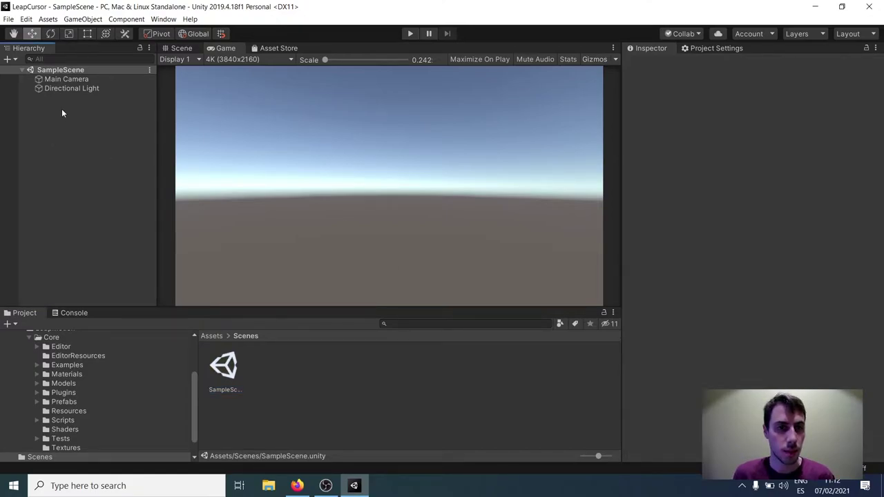
pyautogui.rightClick(69, 118)
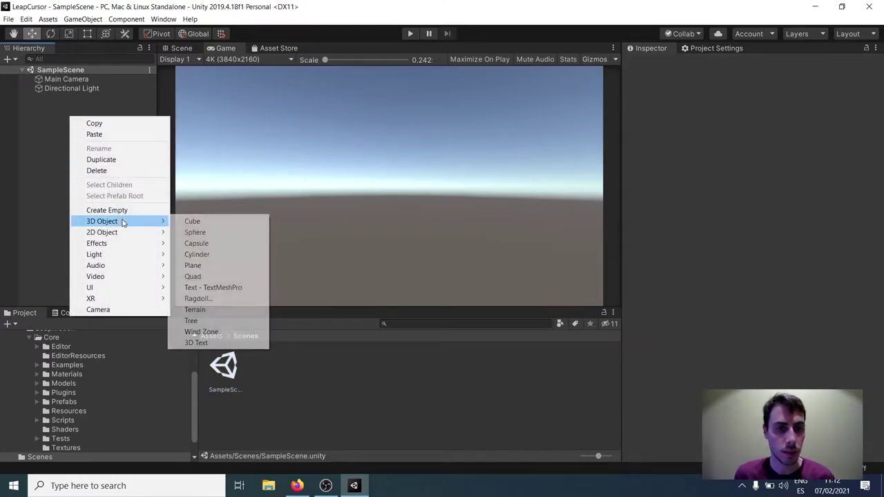
pyautogui.moveTo(136, 224)
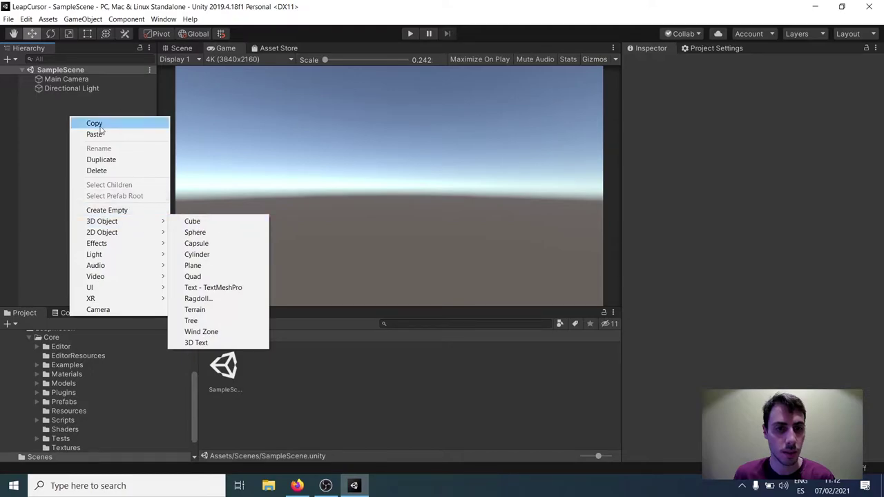
pyautogui.click(15, 58)
pyautogui.click(15, 58)
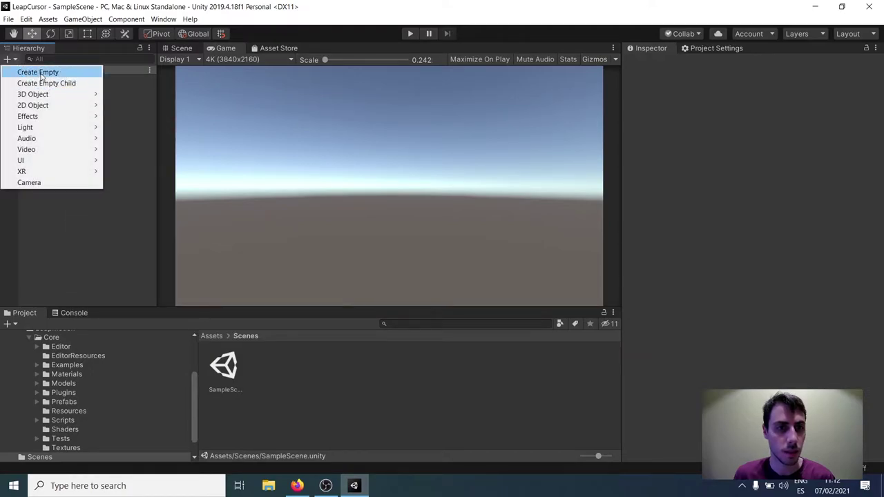
pyautogui.click(38, 69)
# Reset the object's Transform to the origin and rename it Leap Service Provider.
pyautogui.click(876, 93)
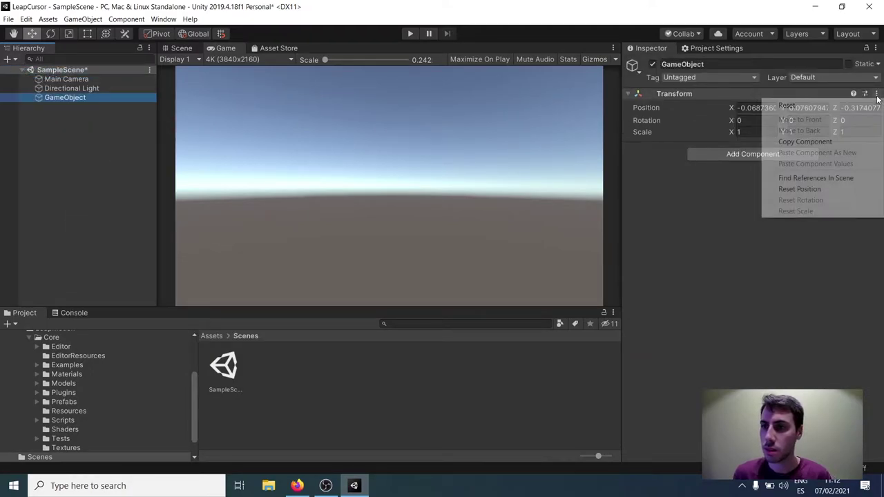
pyautogui.click(787, 103)
pyautogui.click(739, 64)
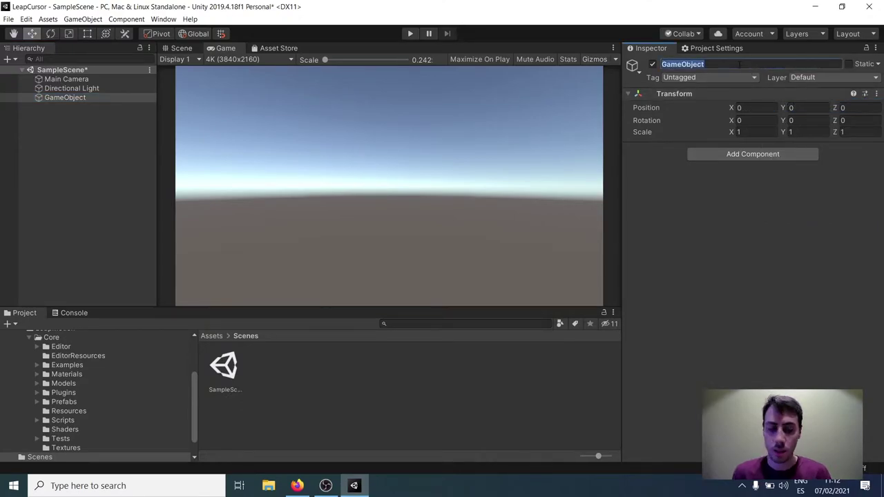
pyautogui.write('Lea')
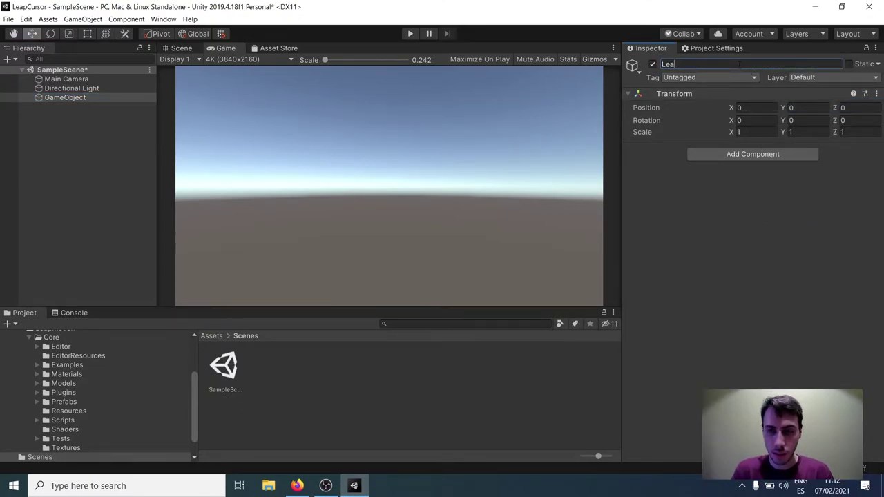
pyautogui.write('p Servi')
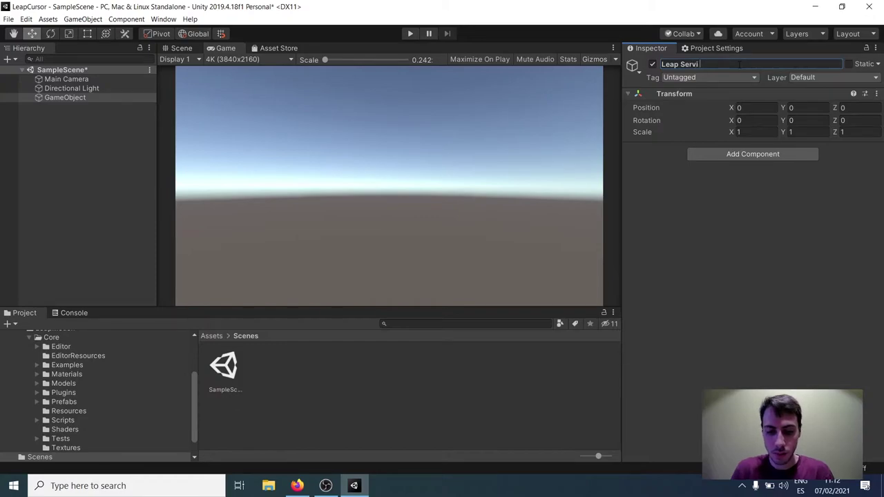
pyautogui.write('ce P')
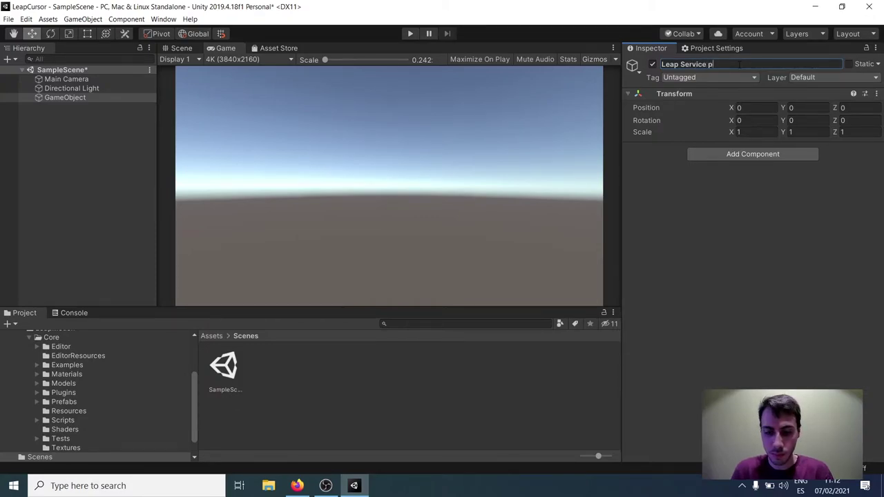
pyautogui.write('rovider')
pyautogui.press('Return')
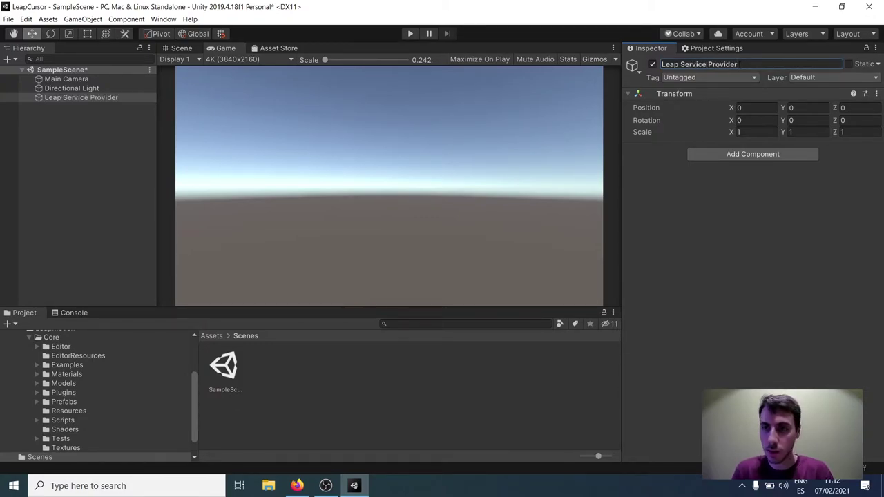
# Attach the Leap Service Provider (Script) component, found by searching 'leap ser' in Add Component.
pyautogui.click(746, 153)
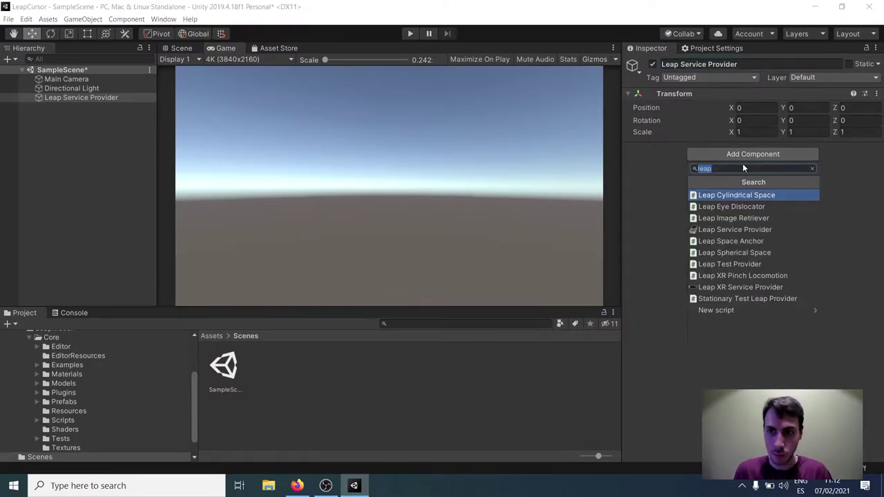
pyautogui.press('BackSpace')
pyautogui.press('BackSpace')
pyautogui.press('BackSpace')
pyautogui.press('BackSpace')
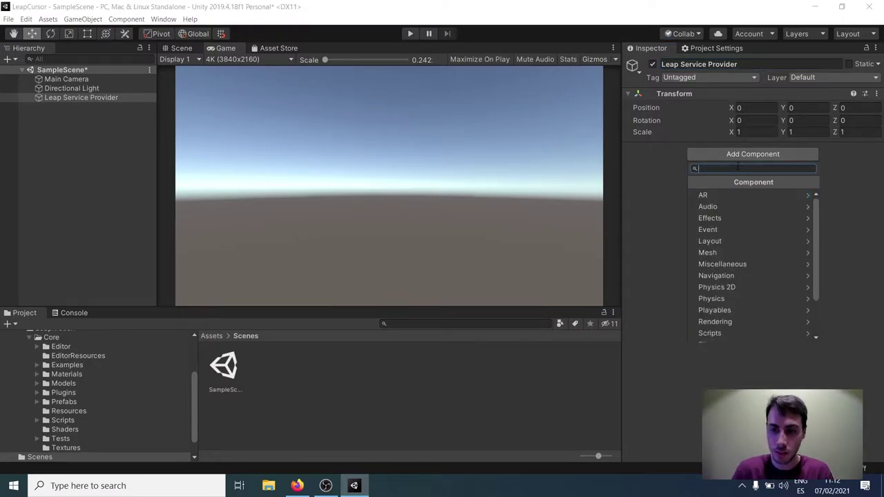
pyautogui.write('leap ser')
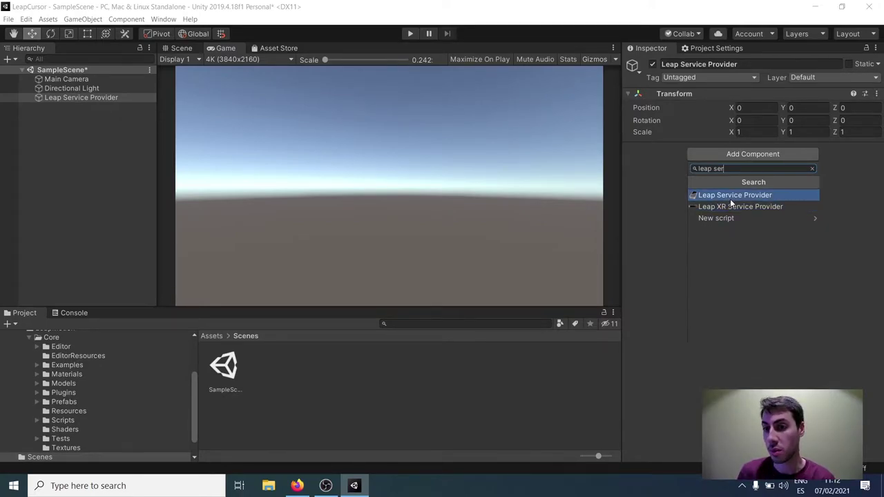
pyautogui.click(727, 195)
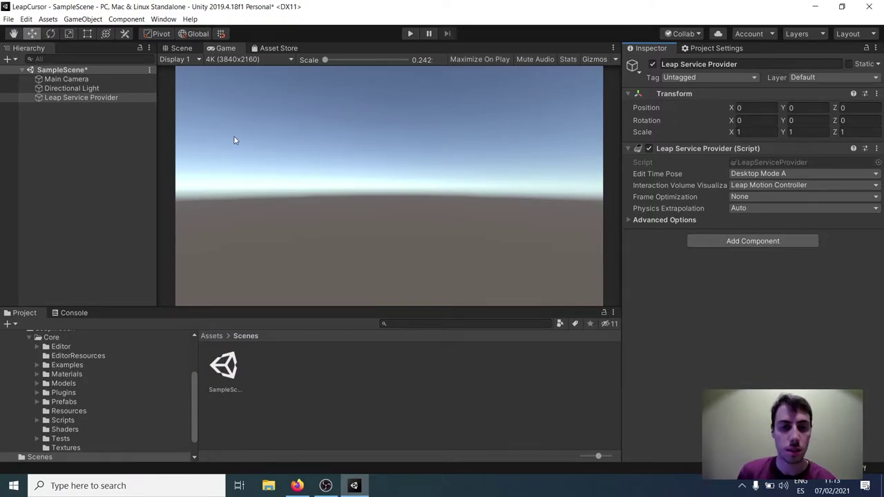
# Switch to the Scene view and orbit around the Leap tracking dome gizmo.
pyautogui.click(181, 49)
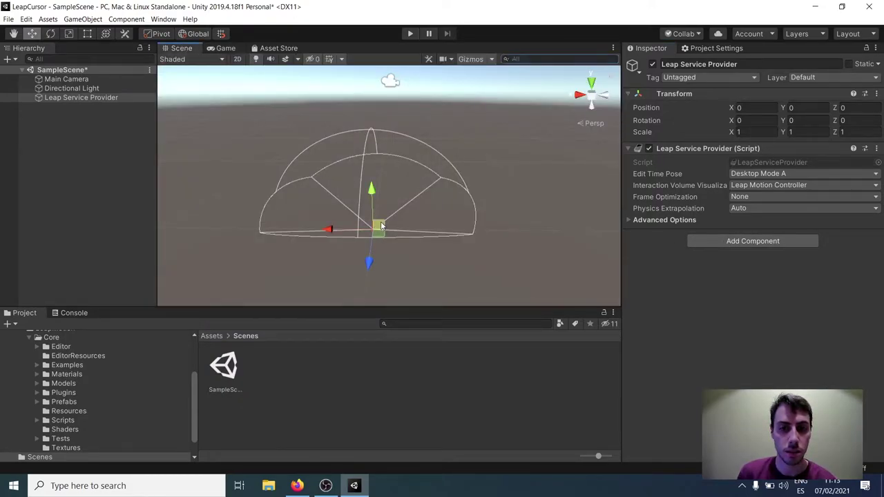
pyautogui.scroll(-4, 399, 230)
pyautogui.scroll(3, 399, 230)
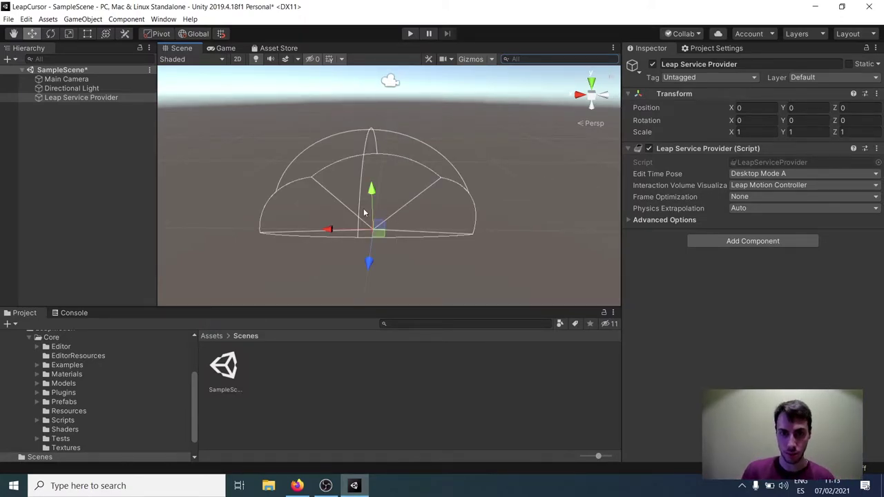
pyautogui.keyDown('alt'); pyautogui.moveTo(365, 213); pyautogui.dragTo(371, 98); pyautogui.keyUp('alt')
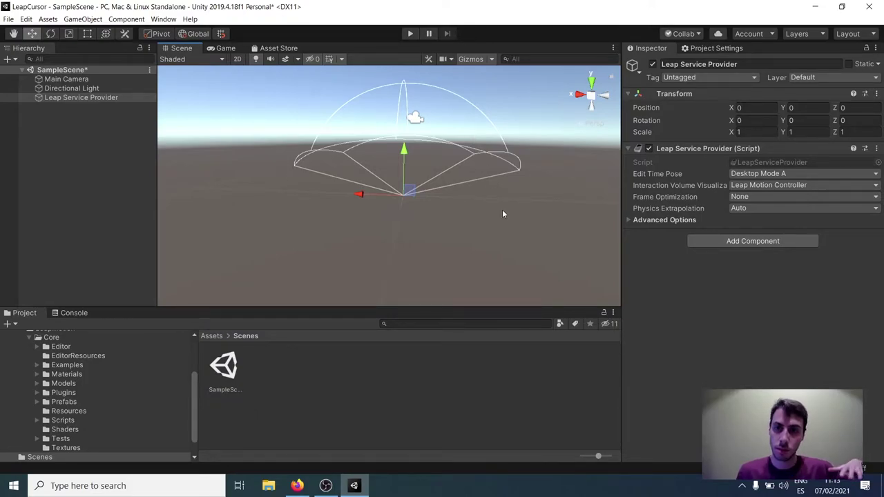
# Run SampleScene briefly in Play mode, stop it, and deselect the Leap Service Provider.
pyautogui.click(409, 35)
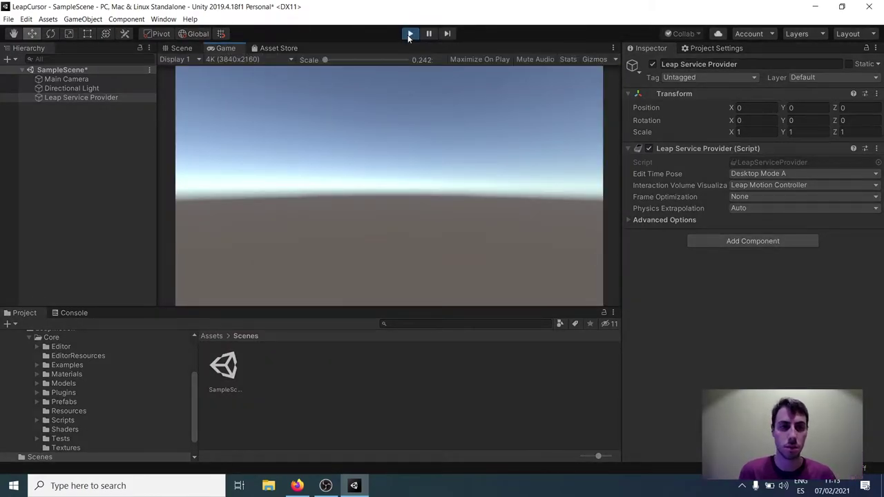
pyautogui.click(410, 33)
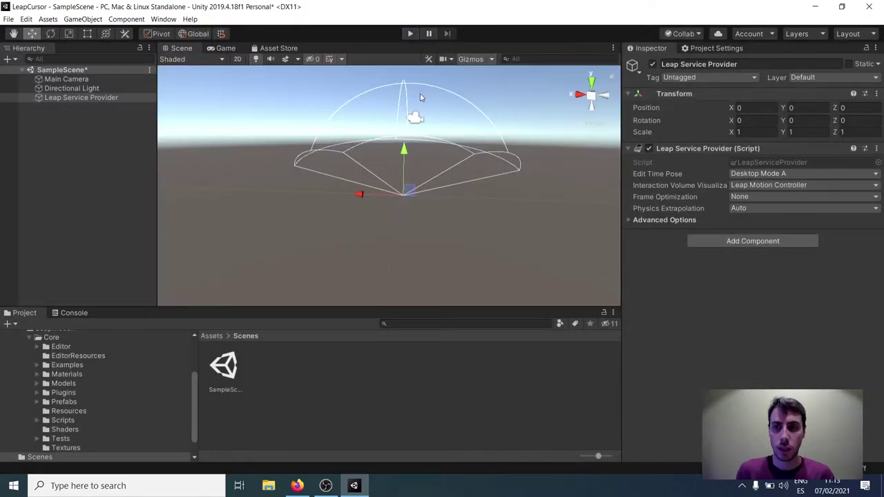
pyautogui.click(92, 131)
pyautogui.rightClick(92, 131)
# Create an empty object named 'Hands manager' and reset its Transform to the origin.
pyautogui.click(77, 128)
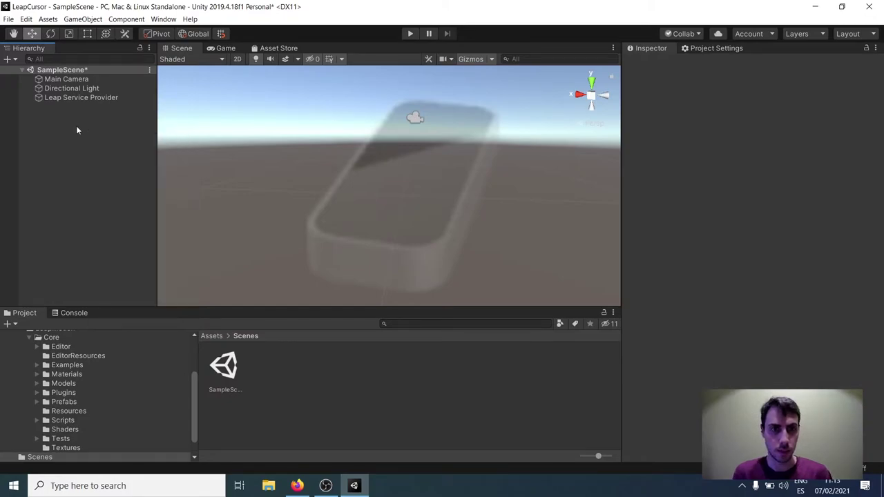
pyautogui.click(8, 59)
pyautogui.click(27, 75)
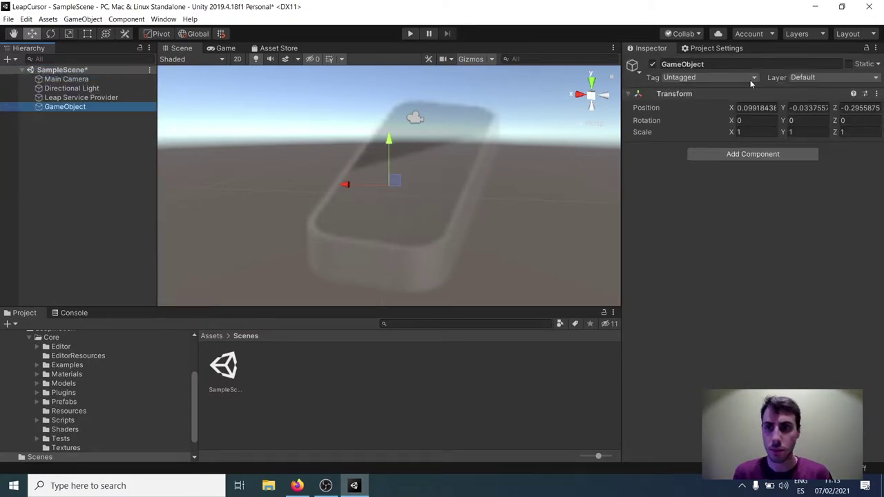
pyautogui.click(729, 63)
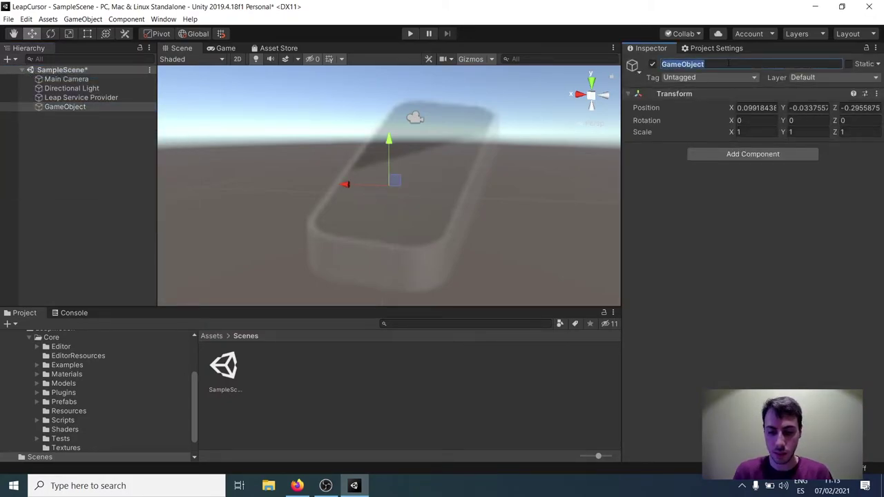
pyautogui.write('Hands ma')
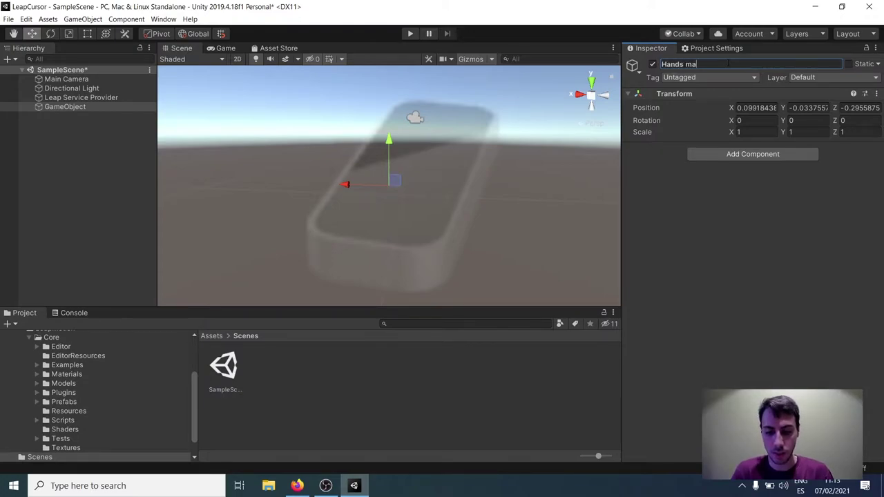
pyautogui.write('nager')
pyautogui.press('Return')
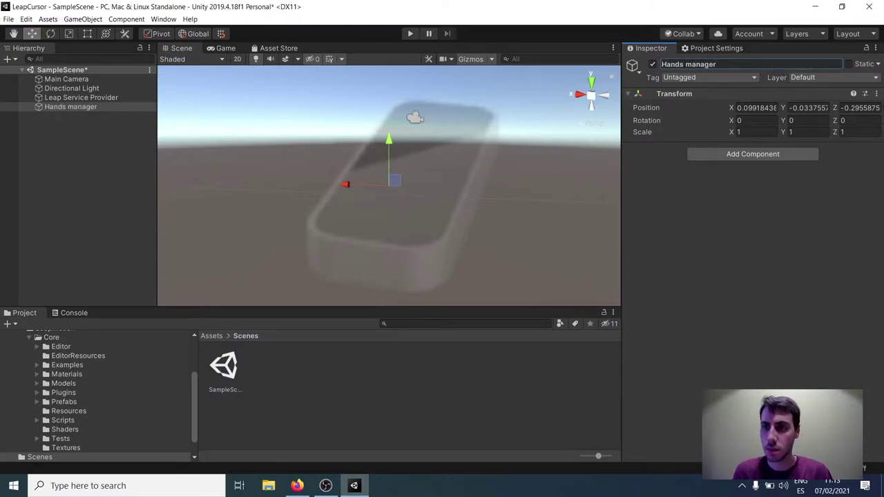
pyautogui.click(876, 93)
pyautogui.click(786, 104)
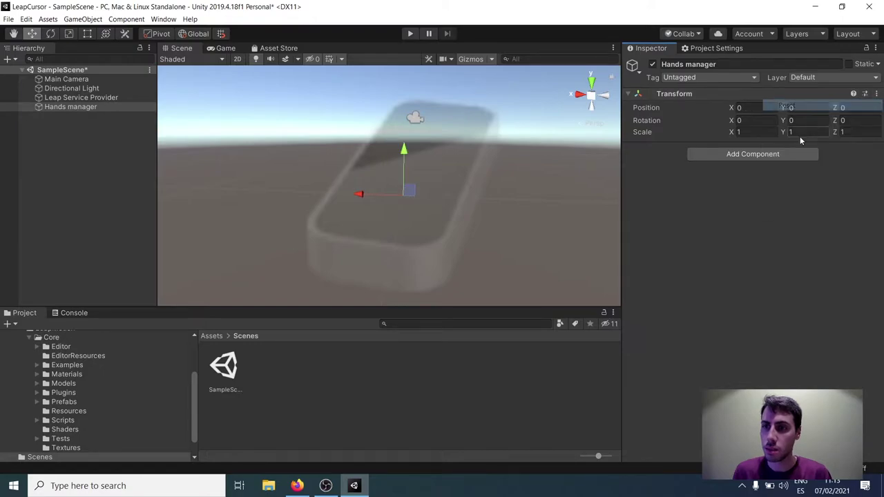
# Add a Hand Model Manager component and set its Model Pool size to 1.
pyautogui.click(777, 153)
pyautogui.click(813, 169)
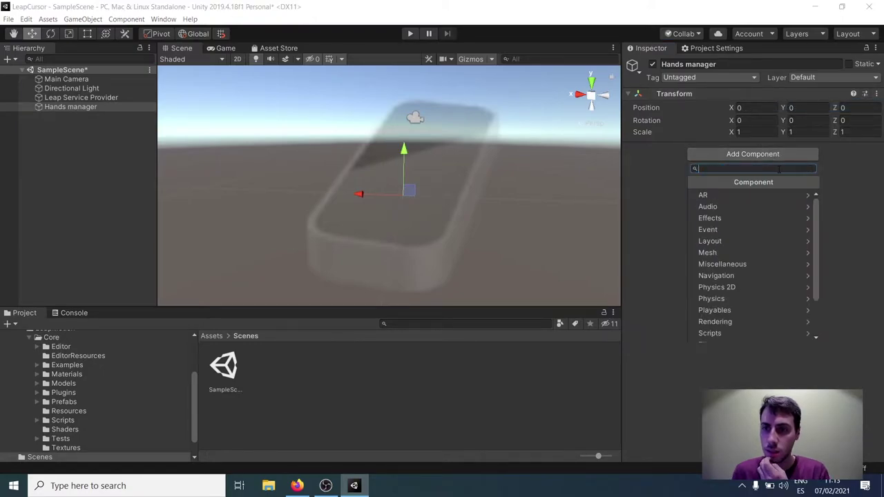
pyautogui.write('hand')
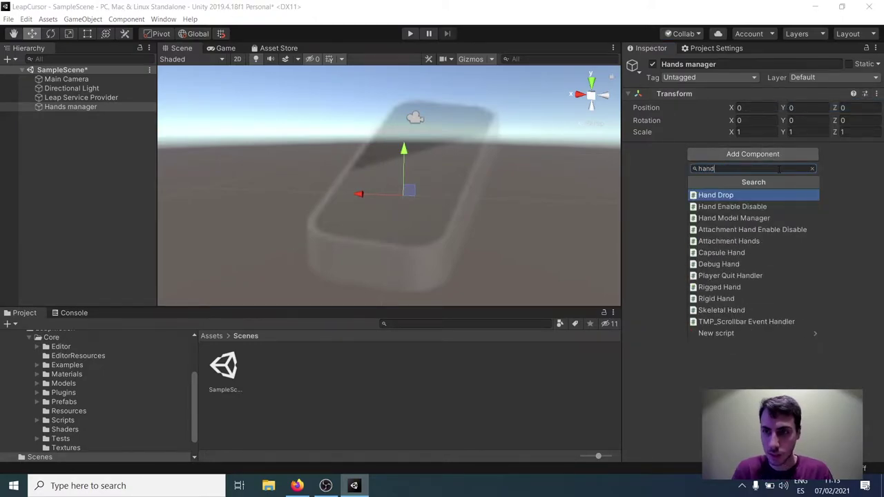
pyautogui.click(747, 218)
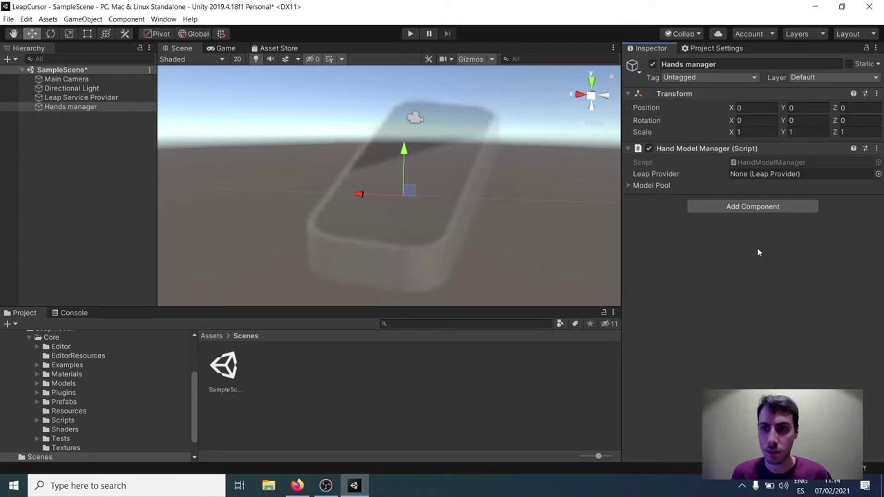
pyautogui.click(631, 186)
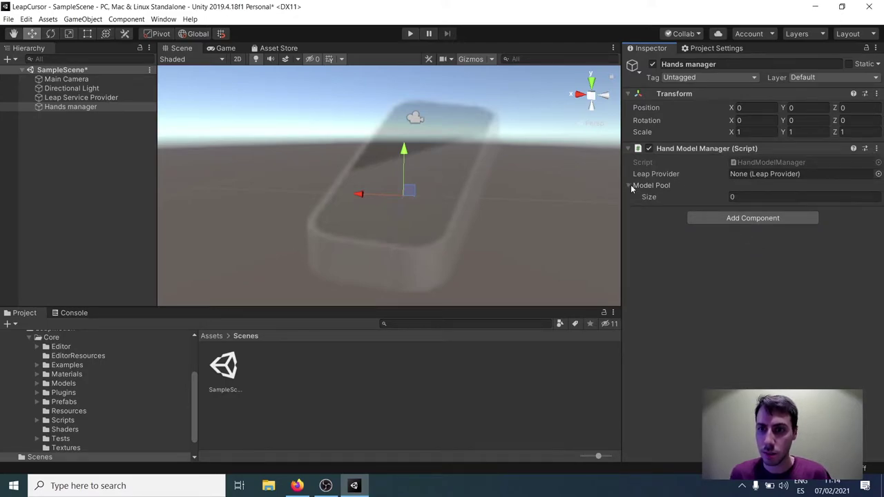
pyautogui.moveTo(661, 190)
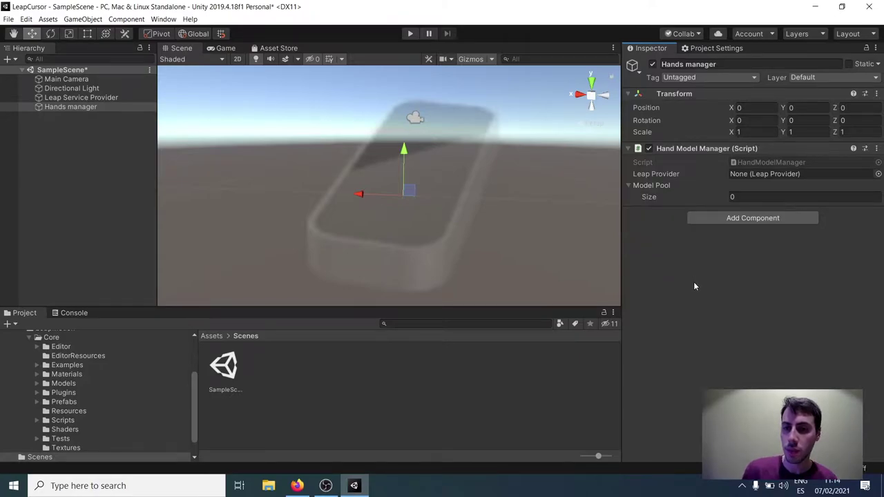
pyautogui.click(756, 197)
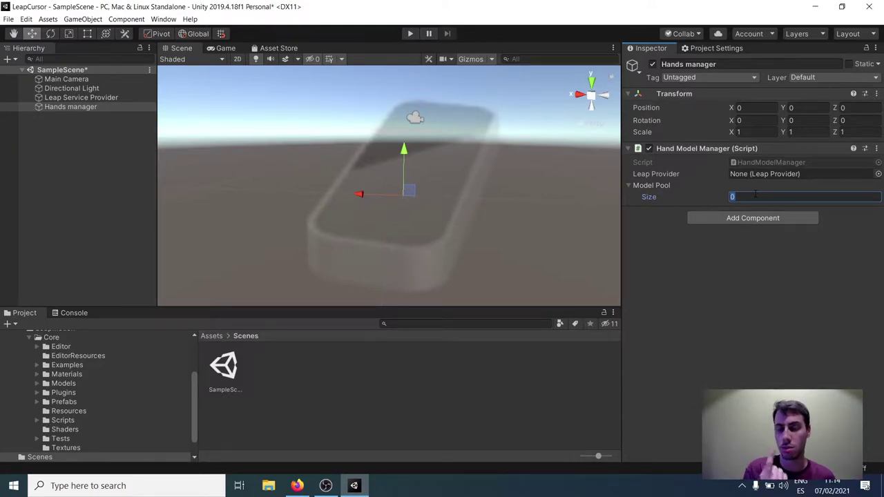
pyautogui.write('1')
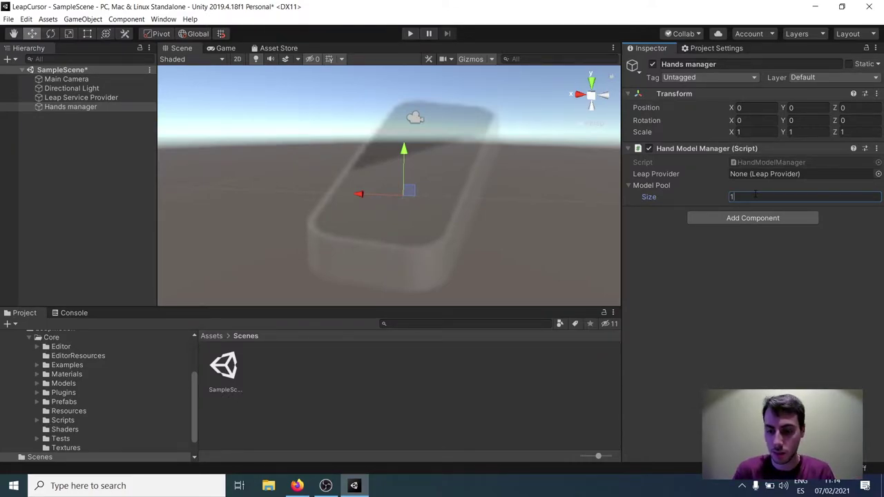
pyautogui.press('Return')
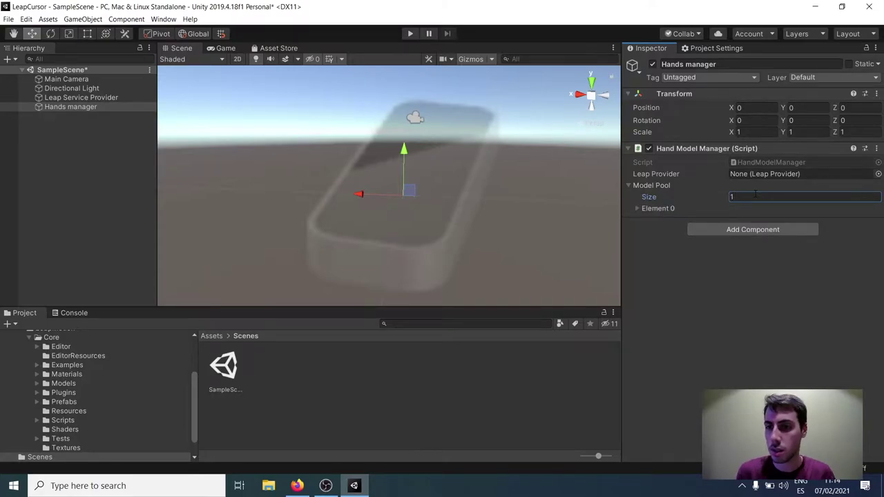
# Assign Leap Service Provider as the Leap Provider and add an enabled group named Physics_hands.
pyautogui.click(637, 209)
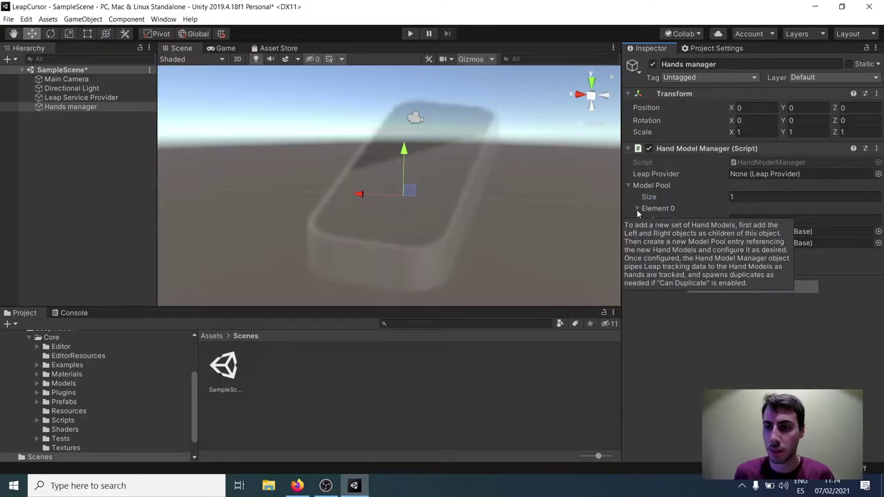
pyautogui.click(637, 209)
pyautogui.click(638, 209)
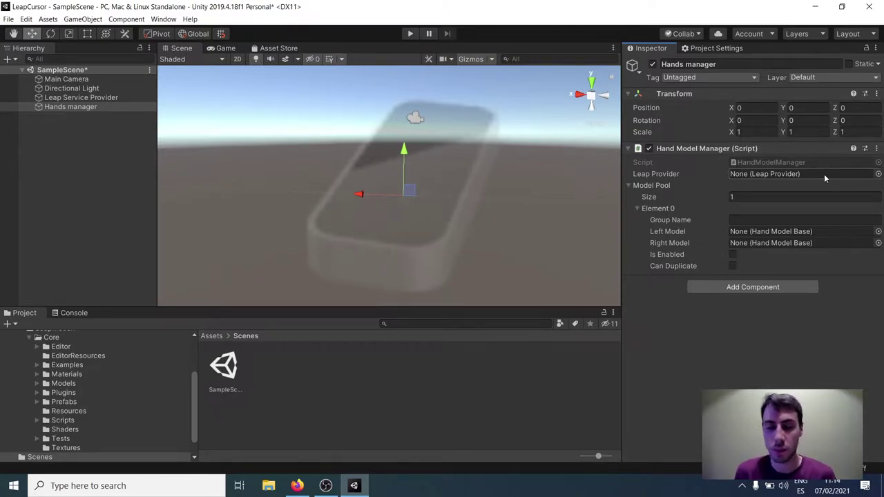
pyautogui.moveTo(104, 98); pyautogui.dragTo(792, 175)
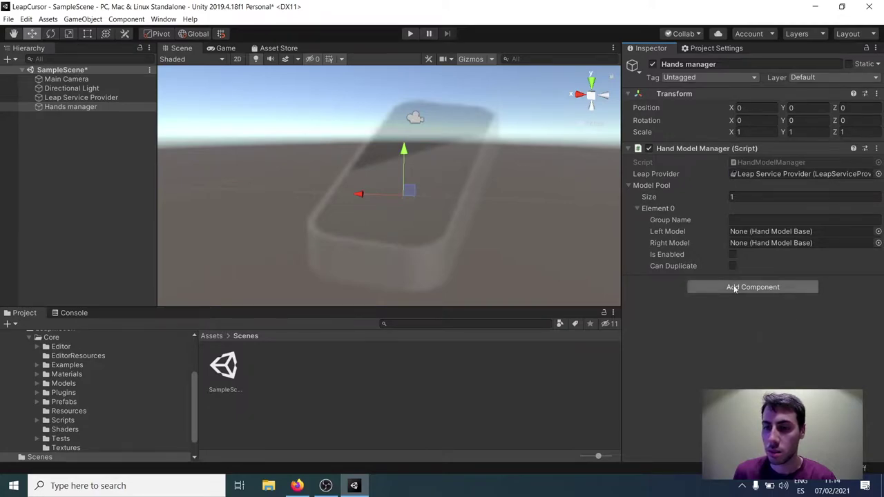
pyautogui.click(760, 220)
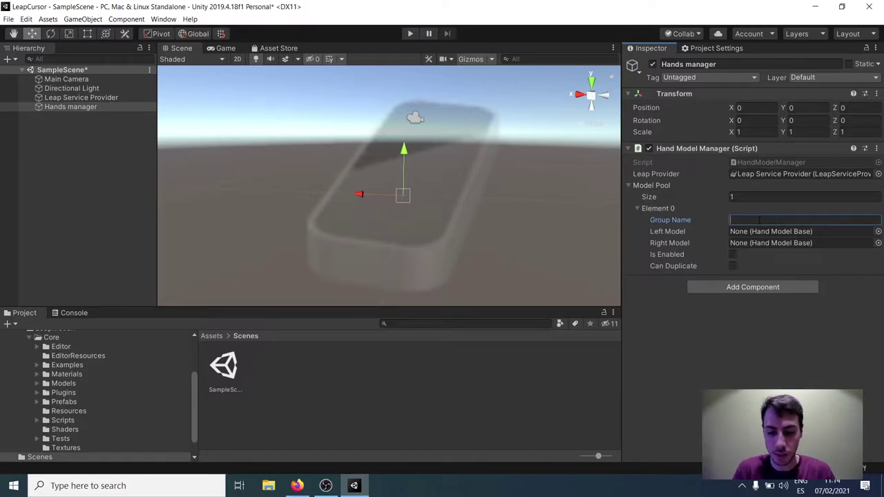
pyautogui.write('Physic')
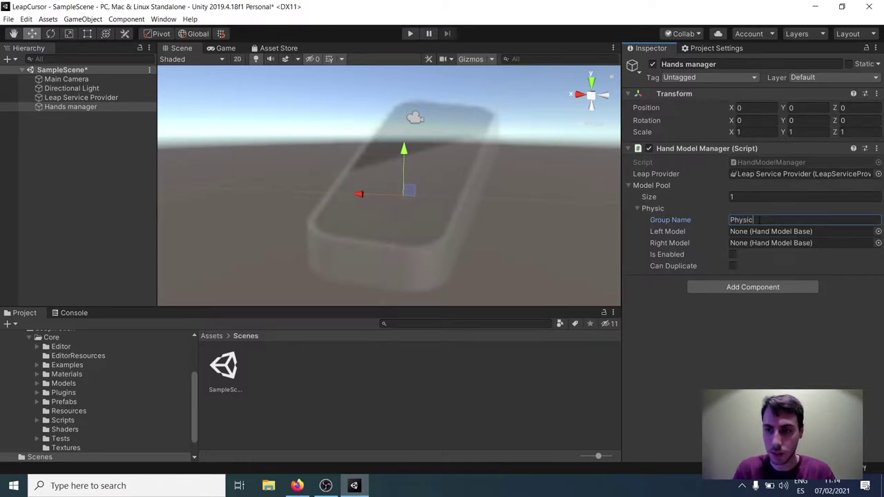
pyautogui.write('s hands')
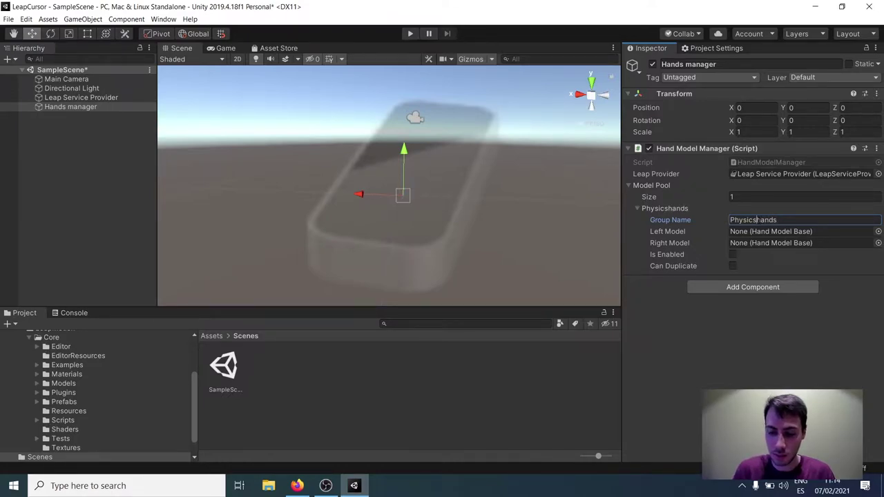
pyautogui.press('BackSpace')
pyautogui.write('_')
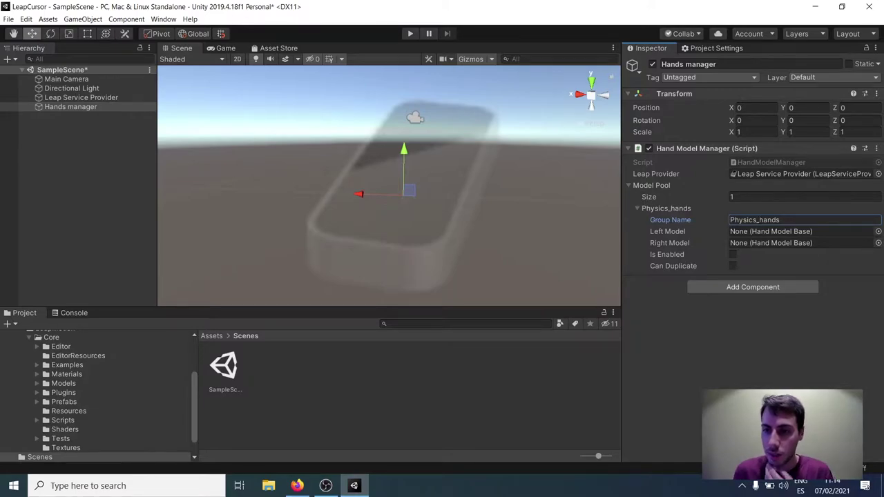
pyautogui.click(734, 255)
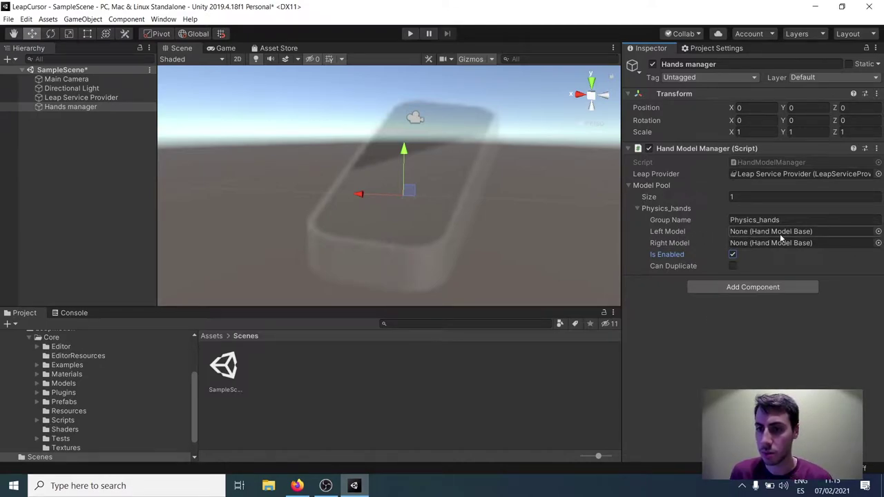
# Create an empty object named Hands and reset its Transform to the origin.
pyautogui.click(112, 146)
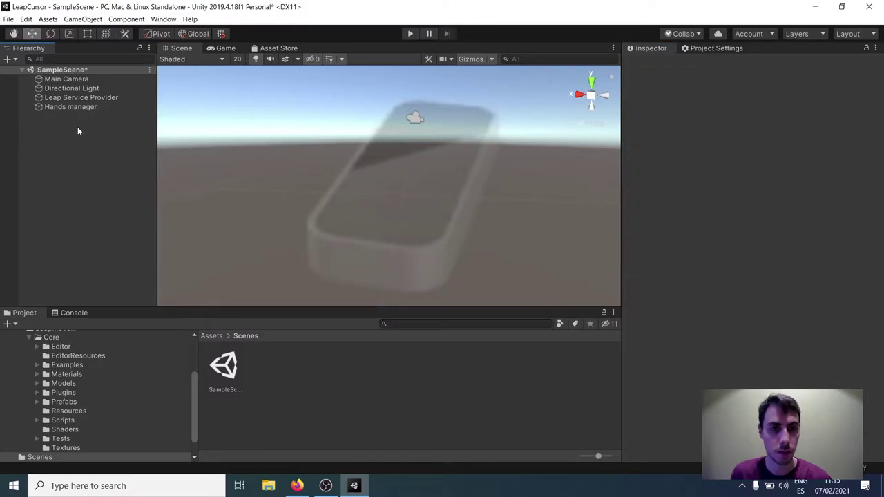
pyautogui.rightClick(77, 126)
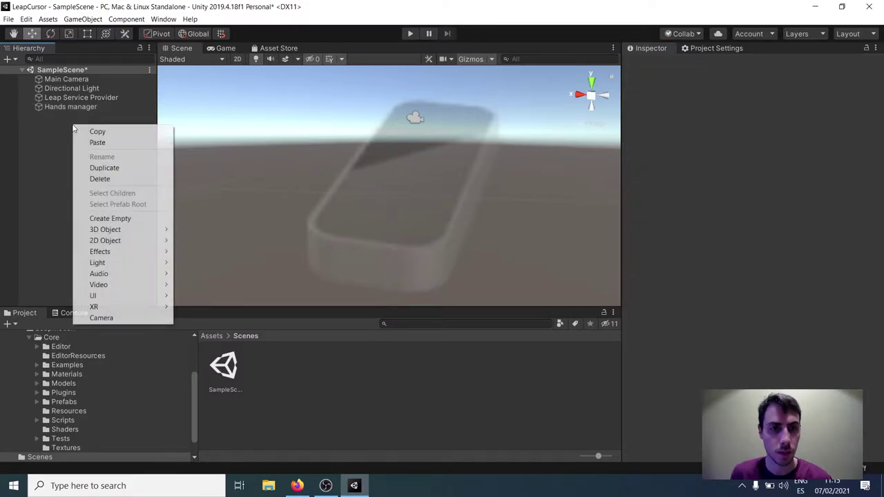
pyautogui.click(10, 59)
pyautogui.click(10, 59)
pyautogui.click(35, 72)
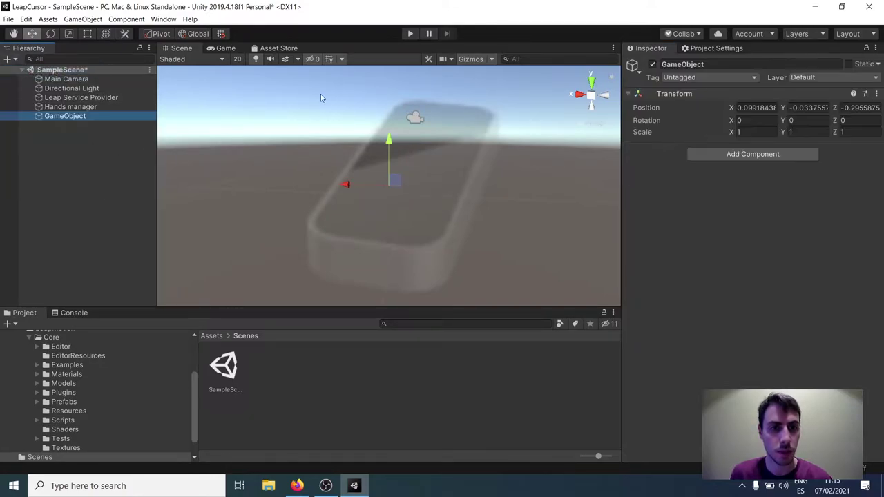
pyautogui.click(734, 64)
pyautogui.write('Hands')
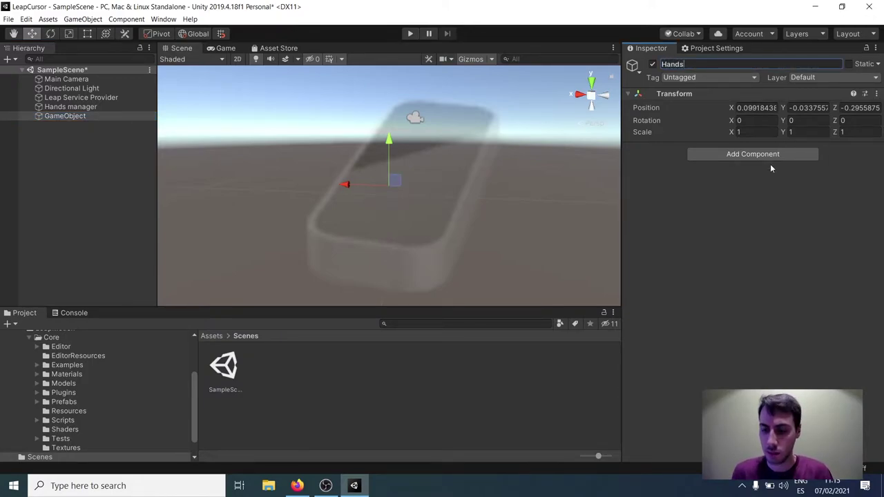
pyautogui.press('Return')
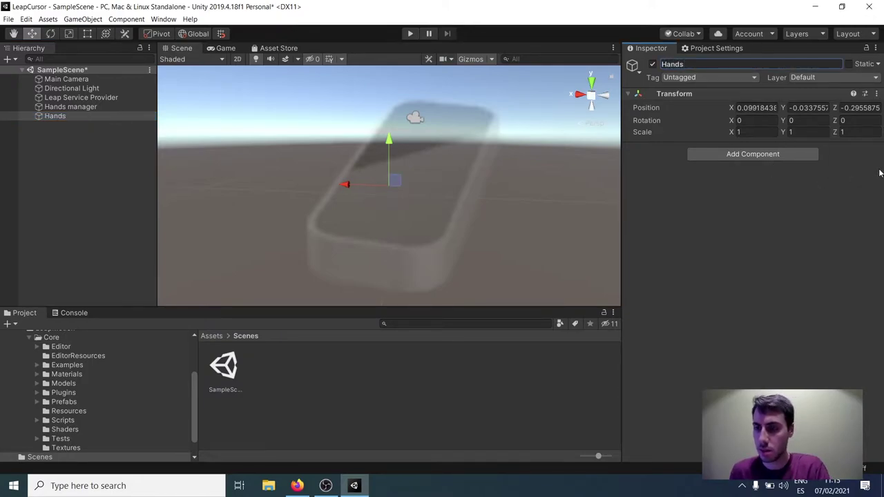
pyautogui.click(876, 93)
pyautogui.click(848, 105)
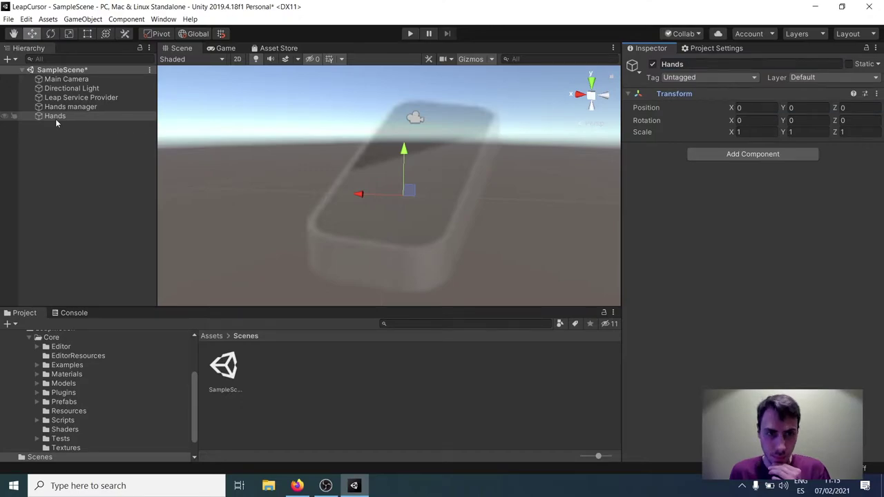
pyautogui.click(734, 156)
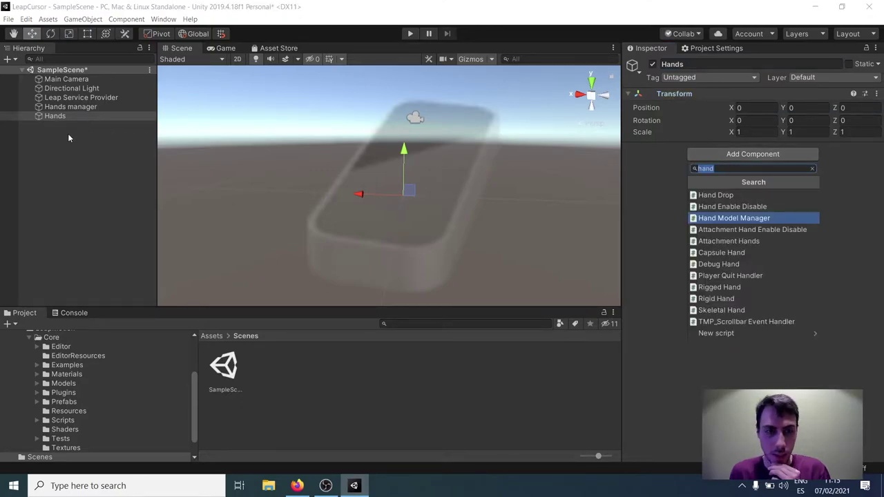
pyautogui.click(55, 116)
# Add an empty child object under Hands and name it Left.
pyautogui.click(8, 59)
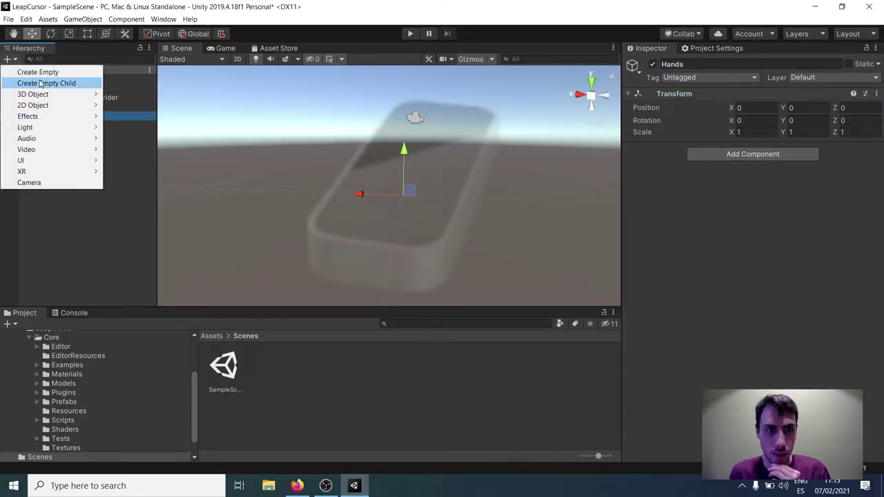
pyautogui.click(43, 83)
pyautogui.click(726, 64)
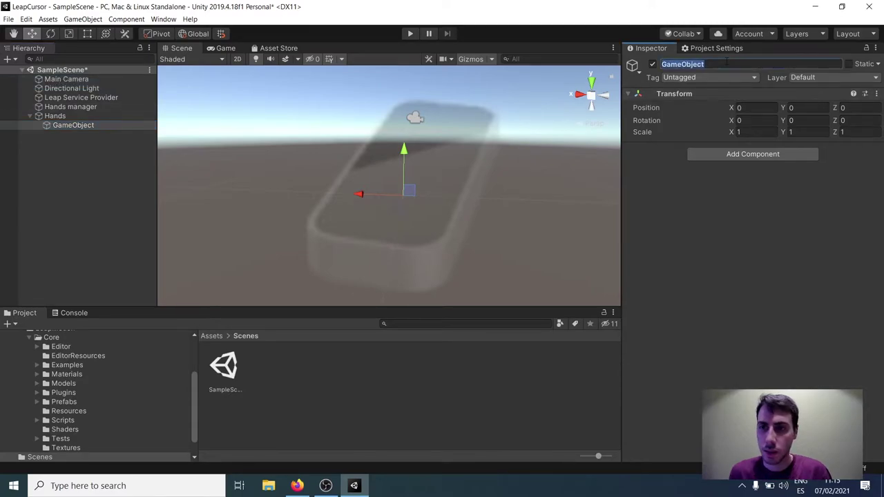
pyautogui.write('Lesft')
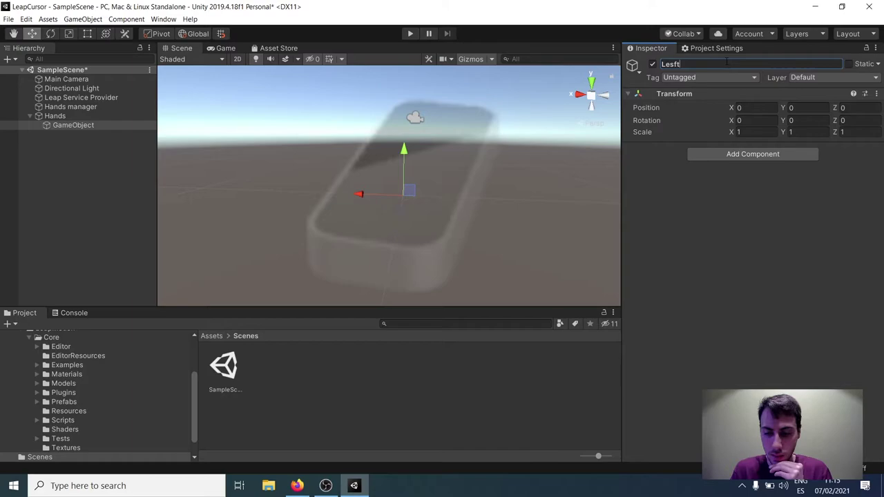
pyautogui.press('BackSpace')
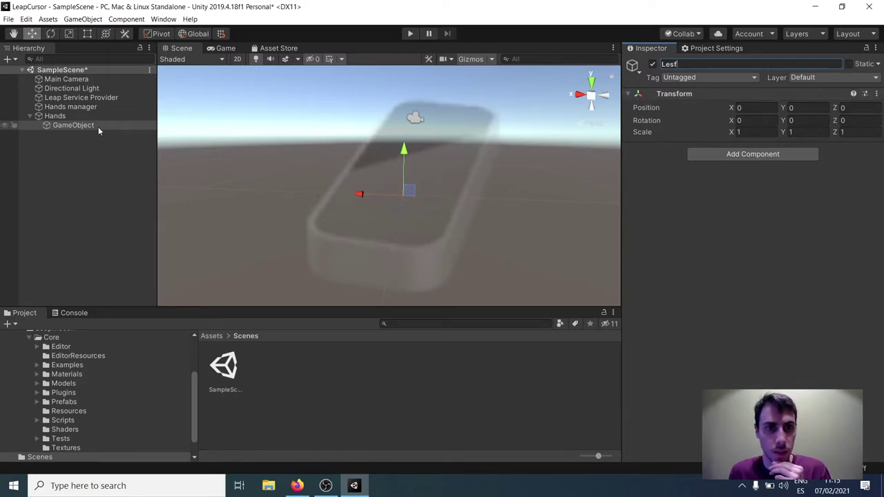
pyautogui.press('BackSpace')
pyautogui.press('BackSpace')
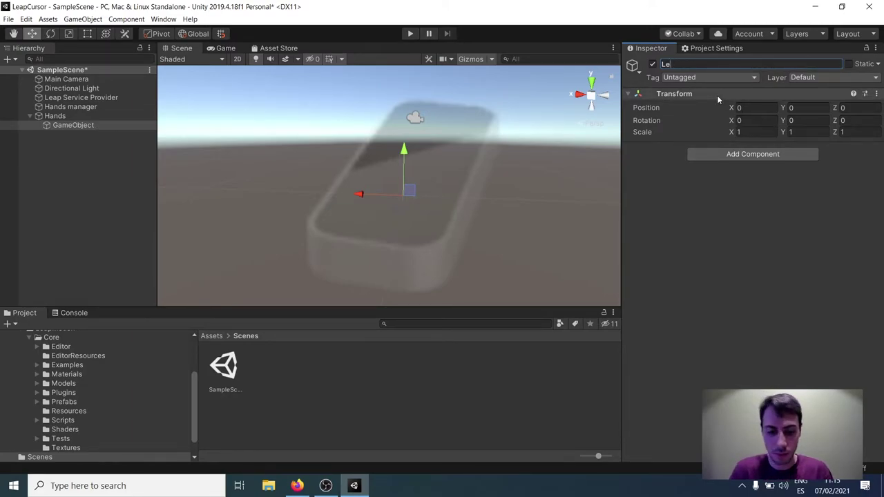
pyautogui.write('ft')
pyautogui.press('Return')
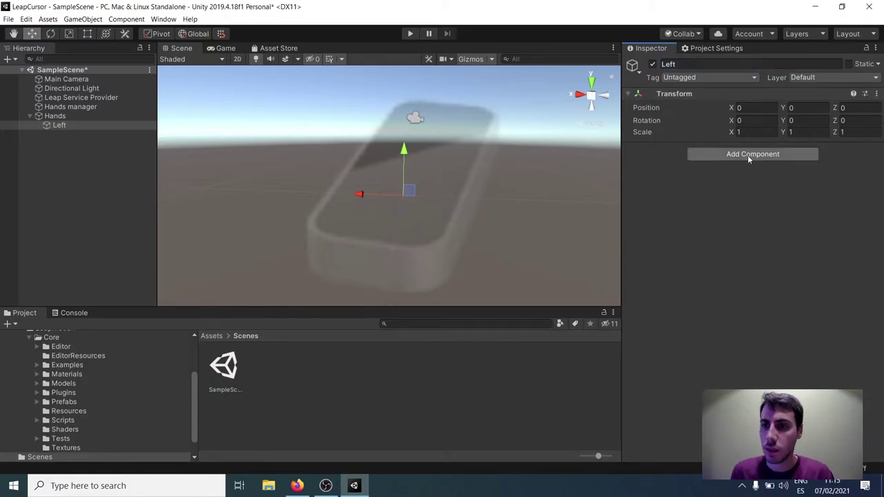
# Add a Rigid Hand to Left, keep Handedness Left, and set the Fingers size to 0.
pyautogui.click(748, 155)
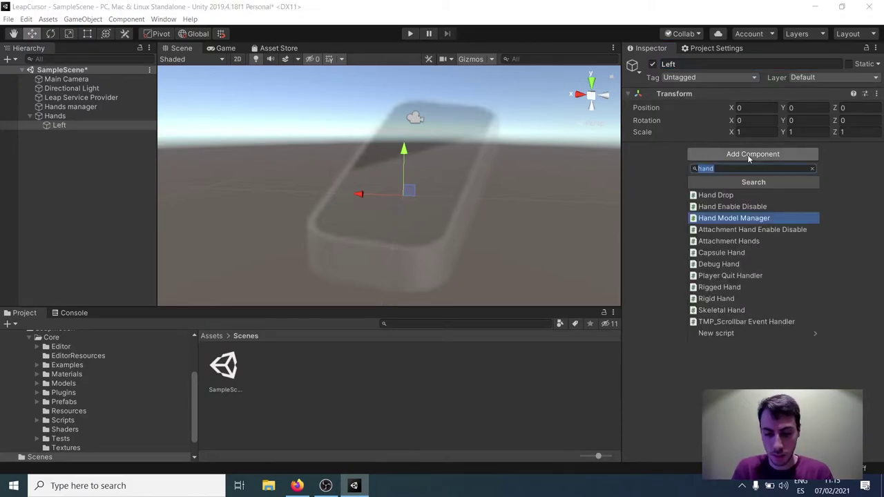
pyautogui.write('ri')
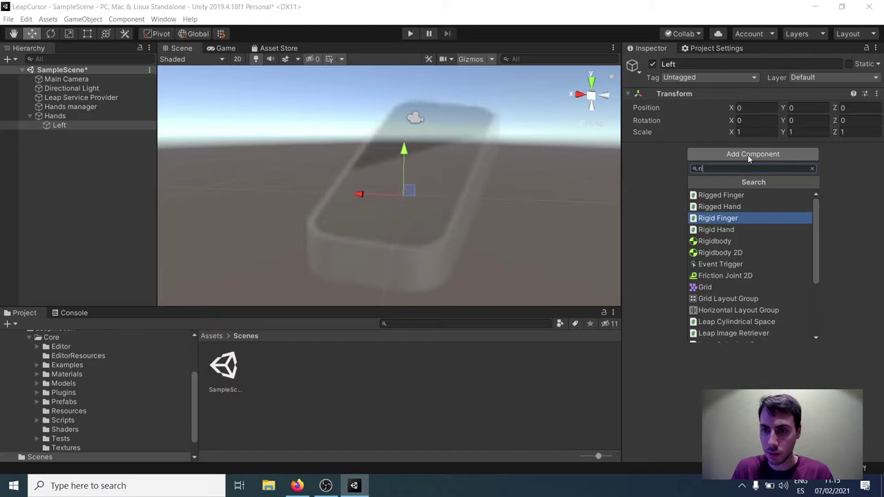
pyautogui.click(724, 229)
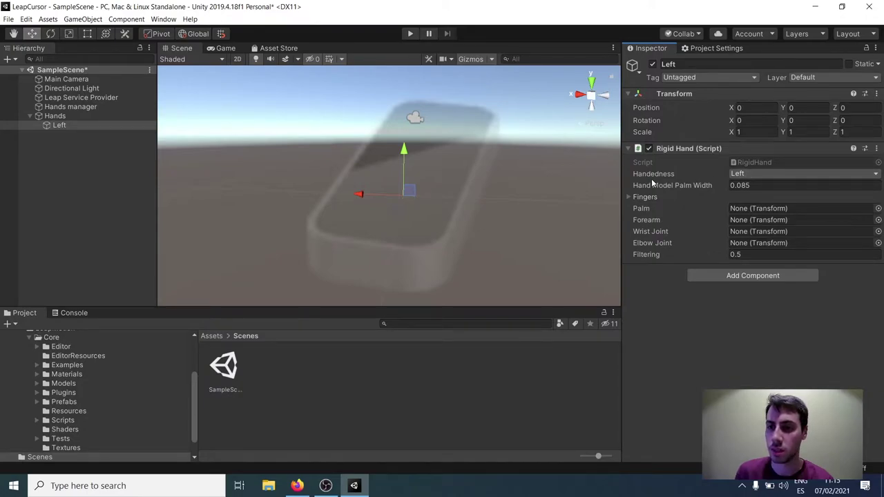
pyautogui.click(771, 174)
pyautogui.click(760, 185)
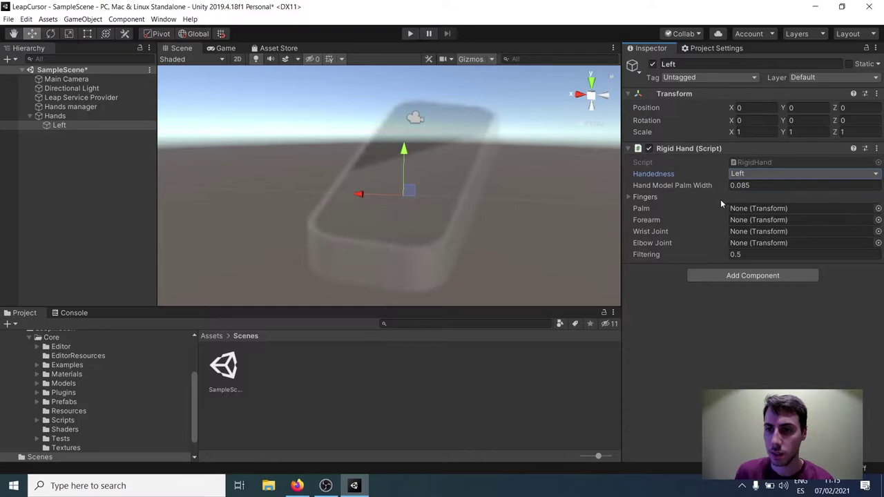
pyautogui.click(630, 197)
pyautogui.click(764, 209)
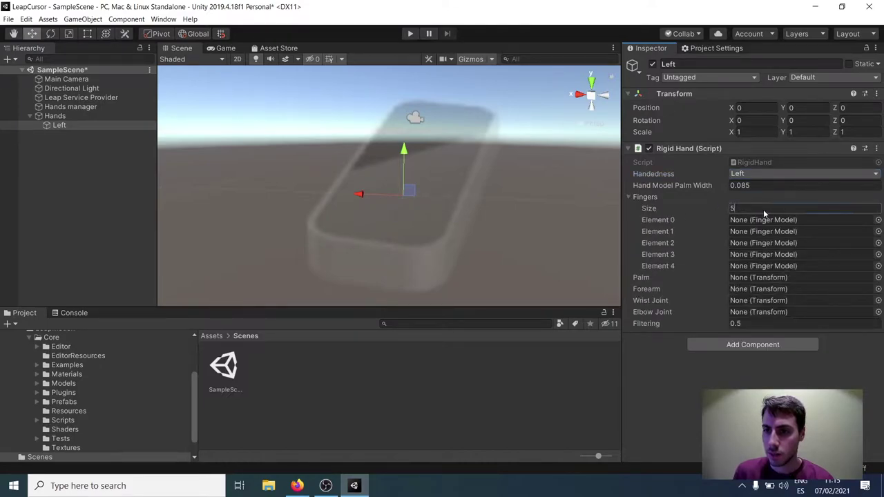
pyautogui.write('0')
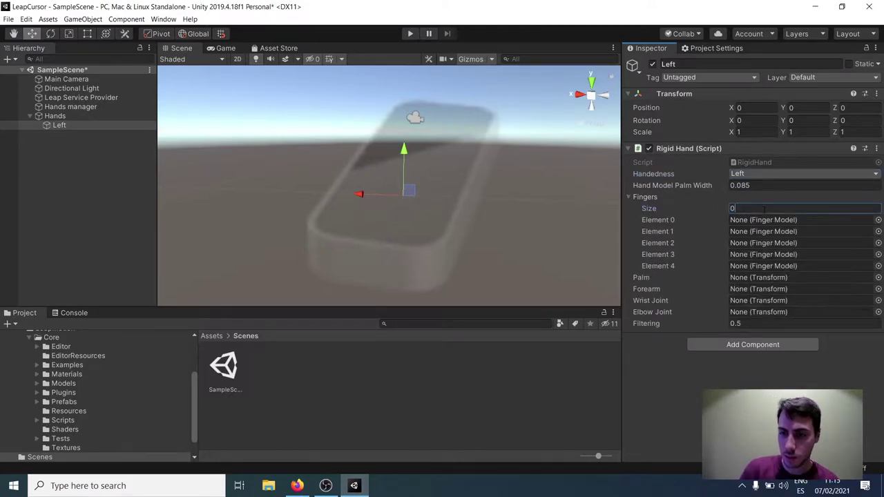
pyautogui.press('Return')
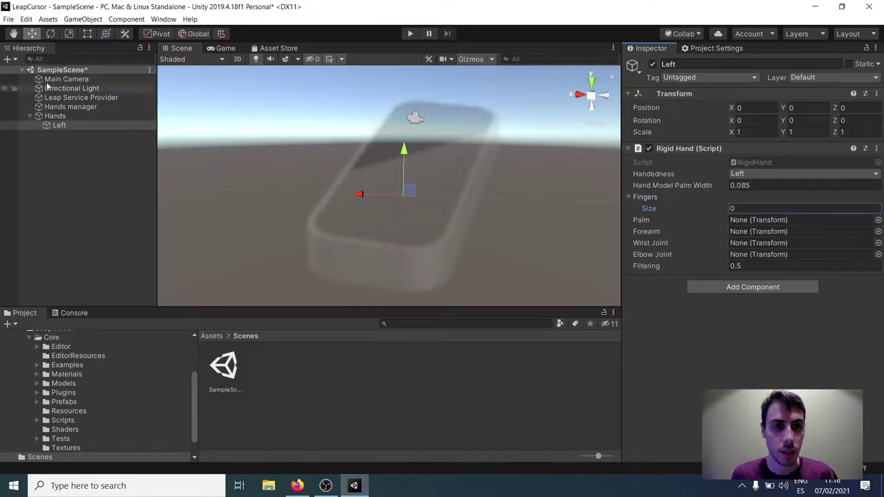
# Add a Cube, reset it to the origin, and scale it to X 0.56, Y 0.16.
pyautogui.click(9, 59)
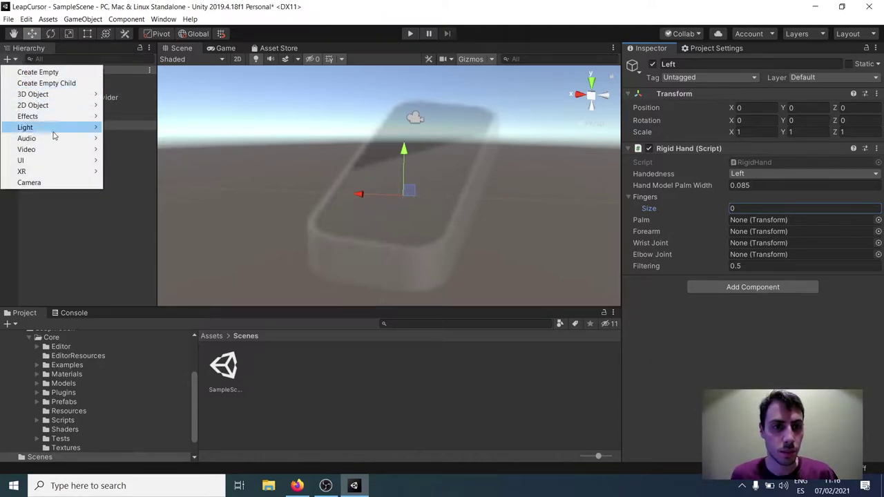
pyautogui.moveTo(54, 96)
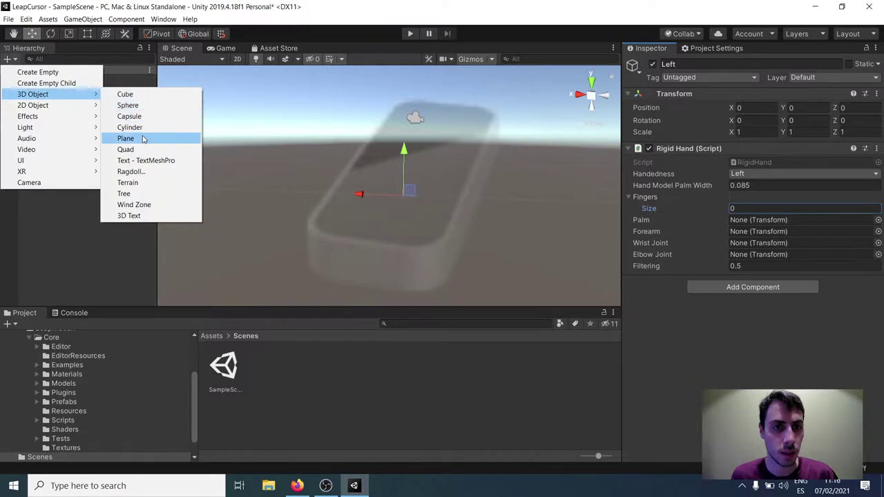
pyautogui.click(128, 95)
pyautogui.scroll(-5, 335, 161)
pyautogui.scroll(1, 341, 158)
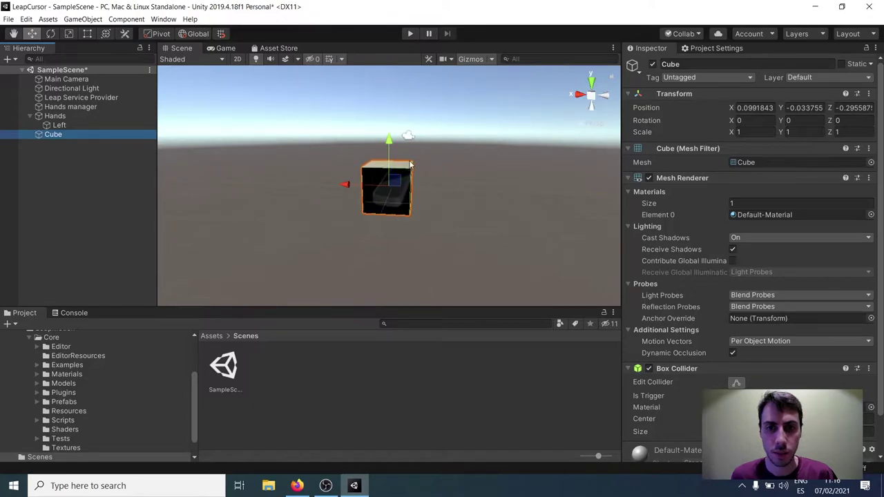
pyautogui.click(869, 93)
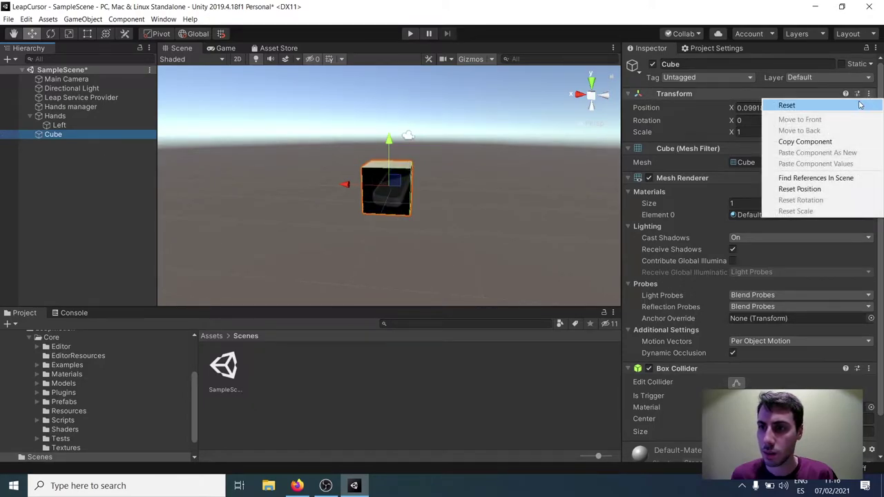
pyautogui.click(788, 104)
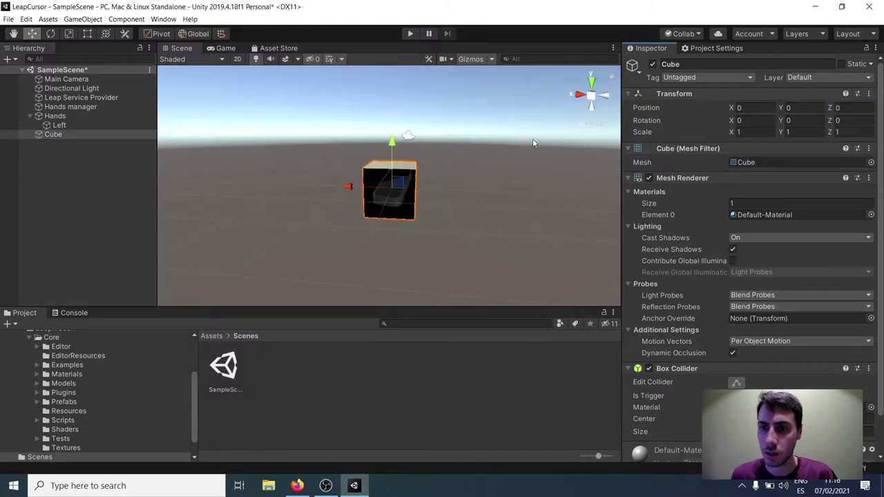
pyautogui.moveTo(482, 155); pyautogui.dragTo(464, 197, button='right')
pyautogui.press('f')
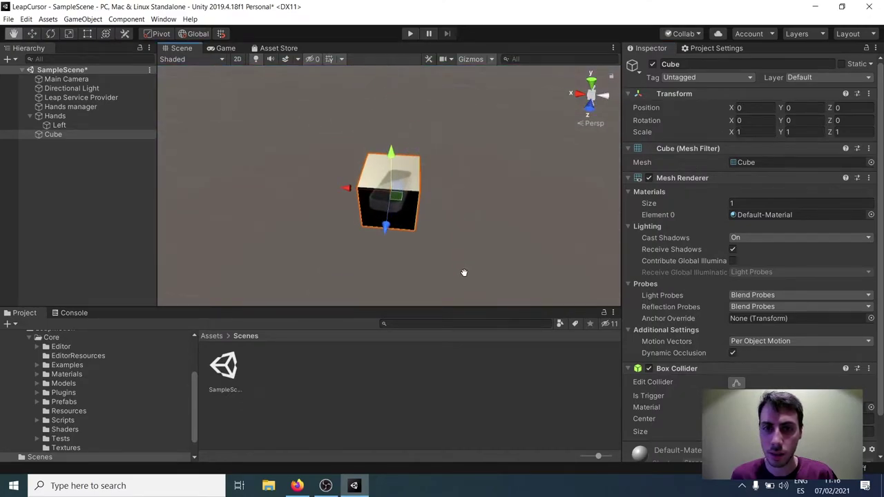
pyautogui.moveTo(733, 131); pyautogui.dragTo(759, 132)
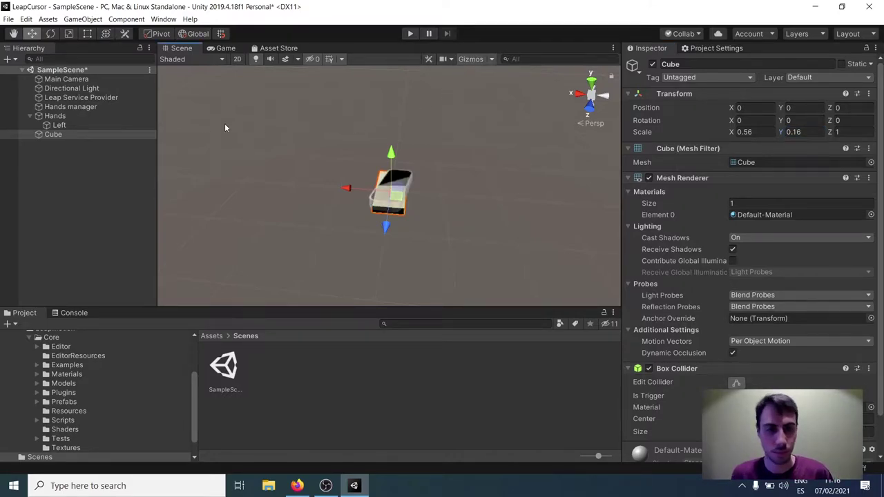
# Parent the Cube under Left and assign it to the Rigid Hand's Palm field.
pyautogui.click(64, 127)
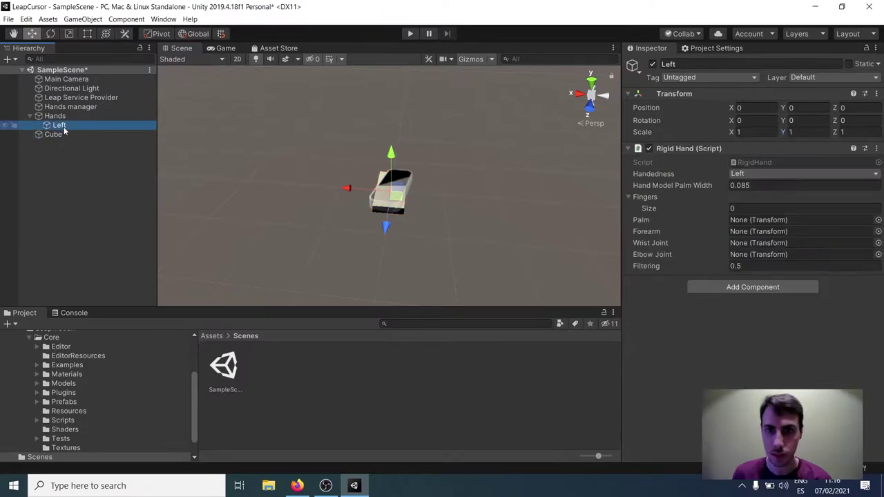
pyautogui.moveTo(58, 135)
pyautogui.mouseDown()
pyautogui.moveTo(69, 132)
pyautogui.moveTo(62, 130)
pyautogui.mouseUp()
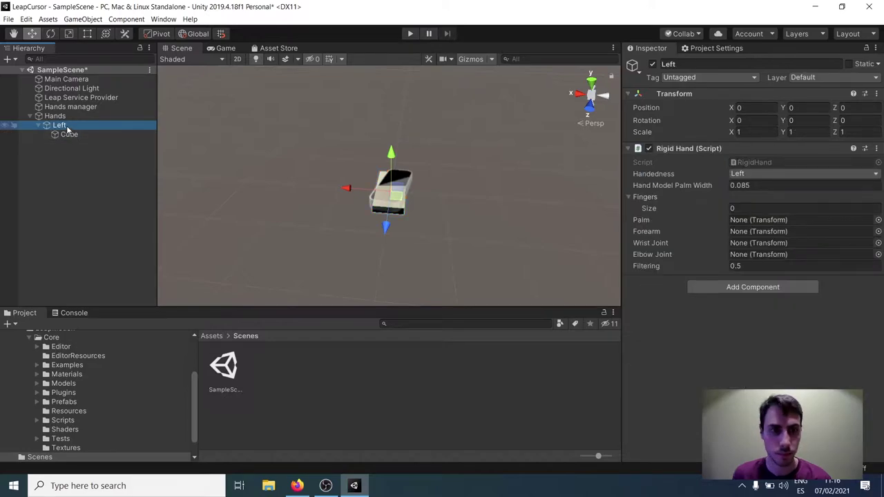
pyautogui.moveTo(75, 136); pyautogui.dragTo(763, 221)
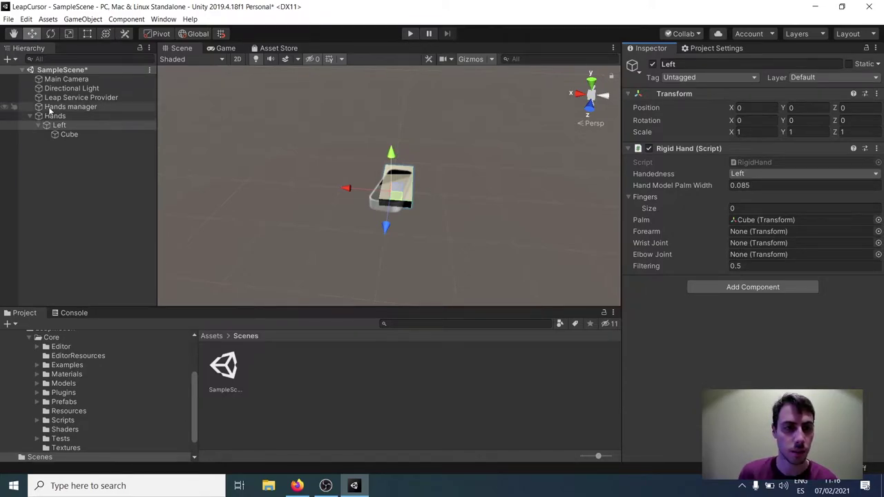
pyautogui.click(114, 107)
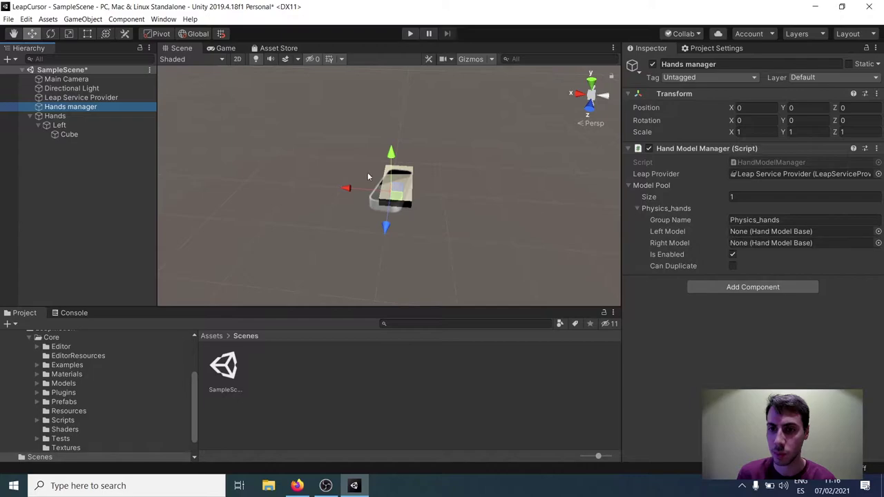
# Assign Left as the Hands manager's Left Model and enter play mode.
pyautogui.moveTo(59, 126); pyautogui.dragTo(759, 233)
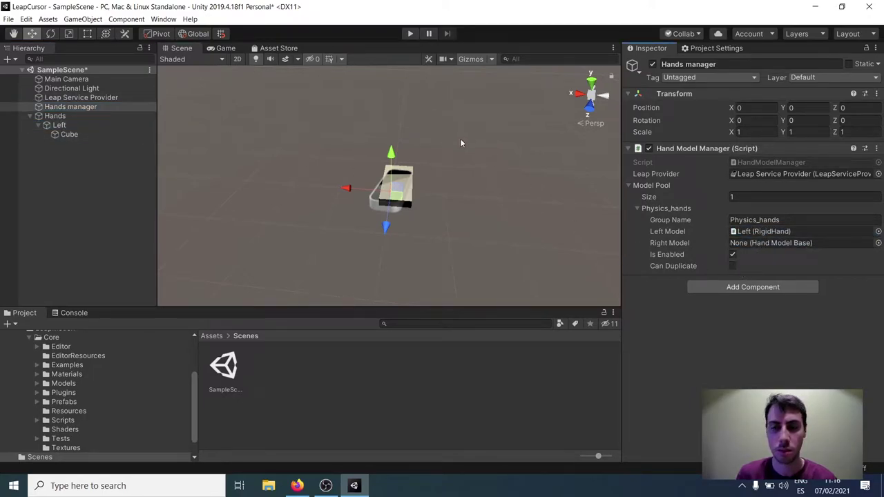
pyautogui.click(411, 34)
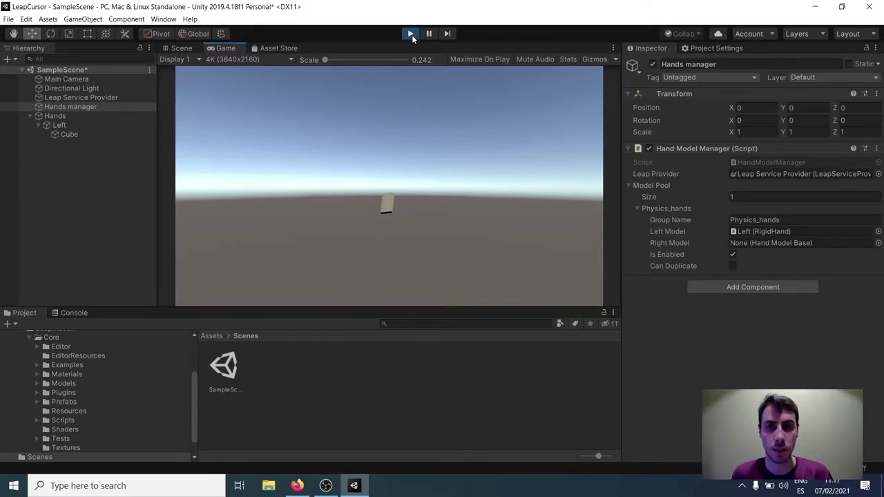
# Move the Main Camera closer to Z -2.98 and replay the scene in the Game view.
pyautogui.click(410, 33)
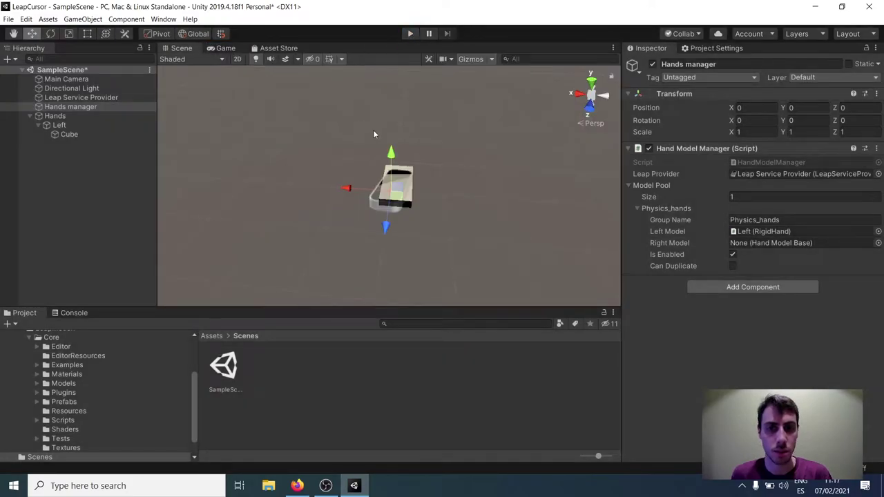
pyautogui.click(223, 48)
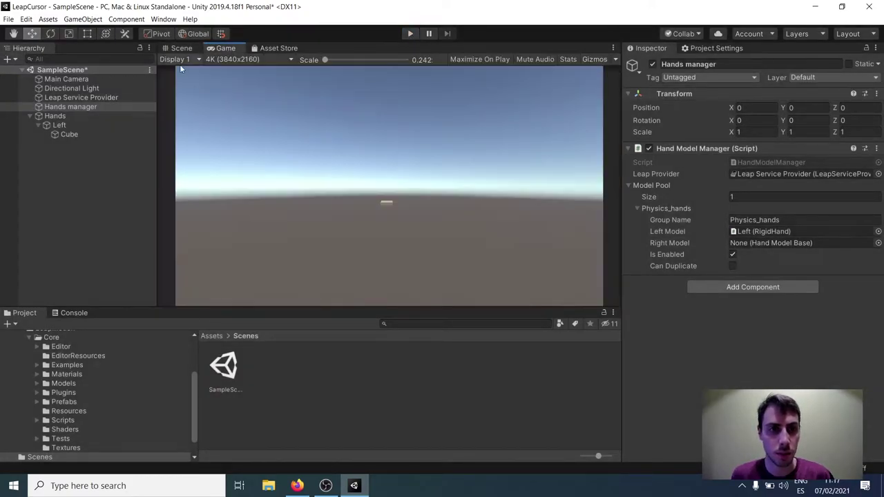
pyautogui.click(85, 98)
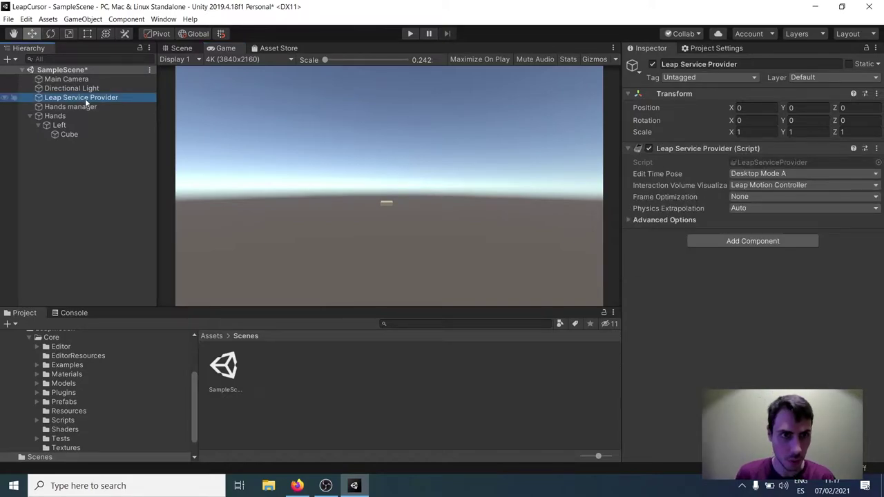
pyautogui.click(79, 89)
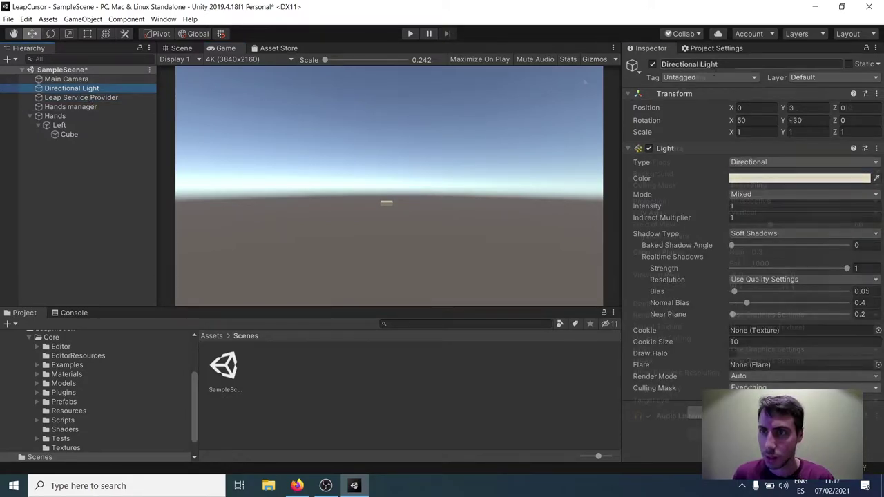
pyautogui.press('Up')
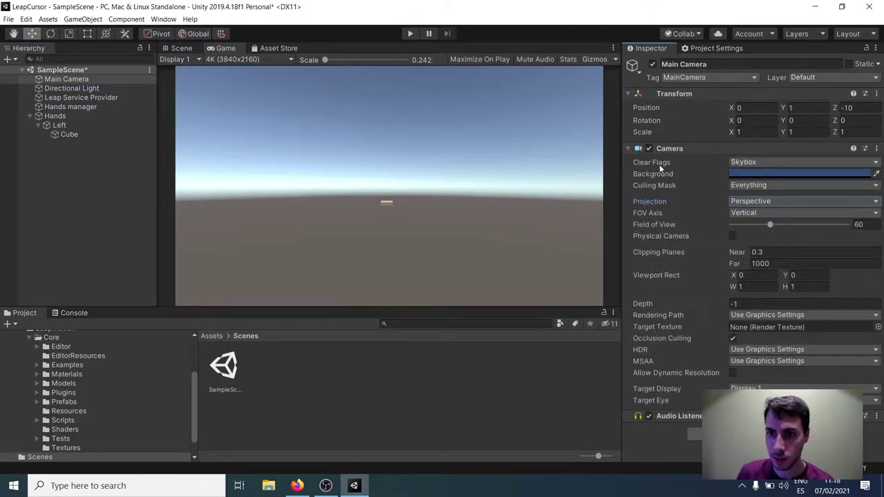
pyautogui.moveTo(837, 108); pyautogui.dragTo(6, 108)
pyautogui.hotkey('ctrl', 'z')
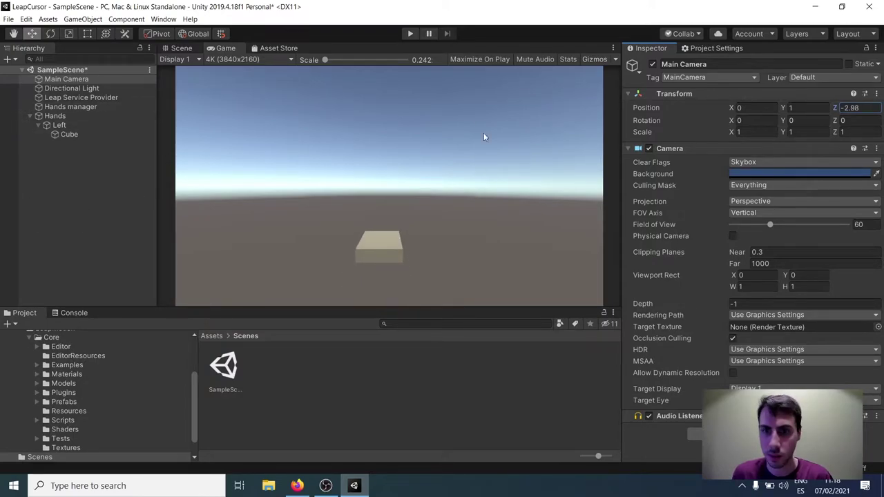
pyautogui.click(411, 33)
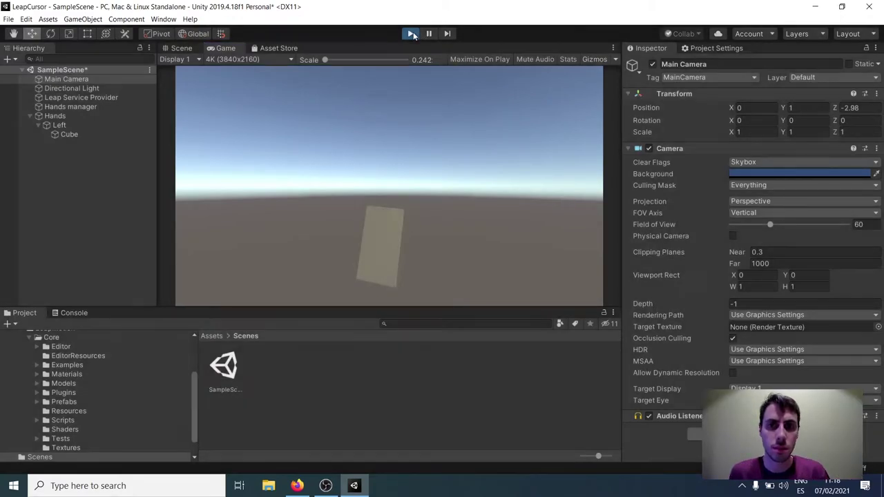
# Stop play mode and frame the Leap Service Provider in the Scene view.
pyautogui.click(412, 34)
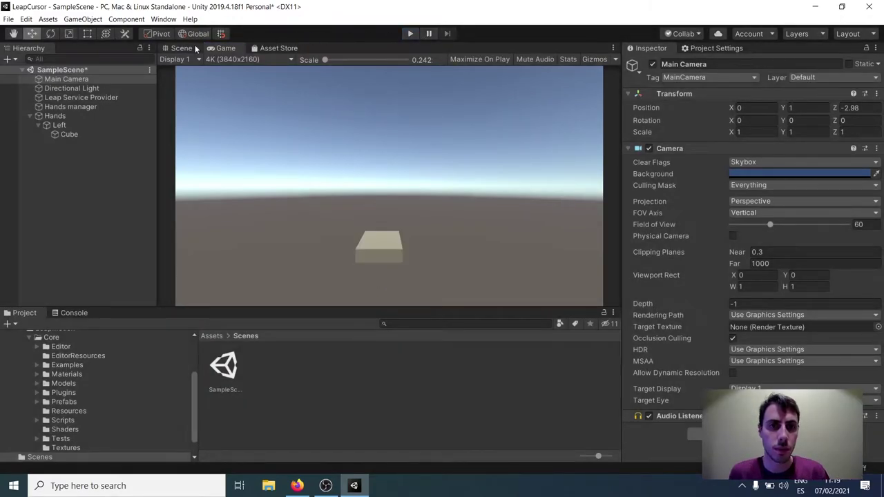
pyautogui.click(181, 48)
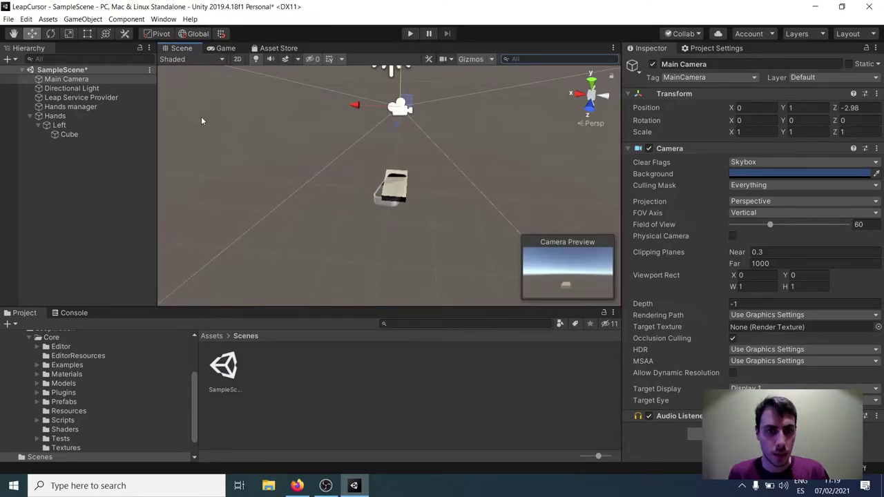
pyautogui.click(94, 96)
pyautogui.press('f')
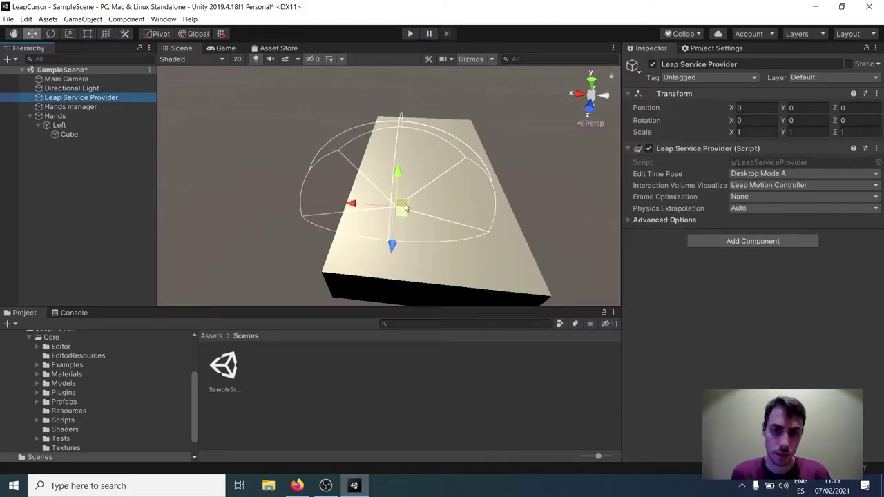
# Rescale the left hand's Cube to X 0.056, Y 0.016, Z 0.1.
pyautogui.click(79, 133)
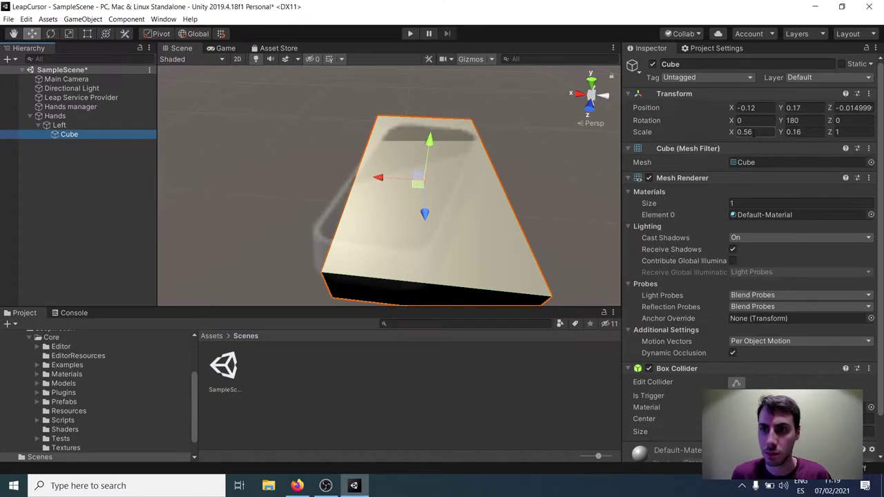
pyautogui.click(735, 133)
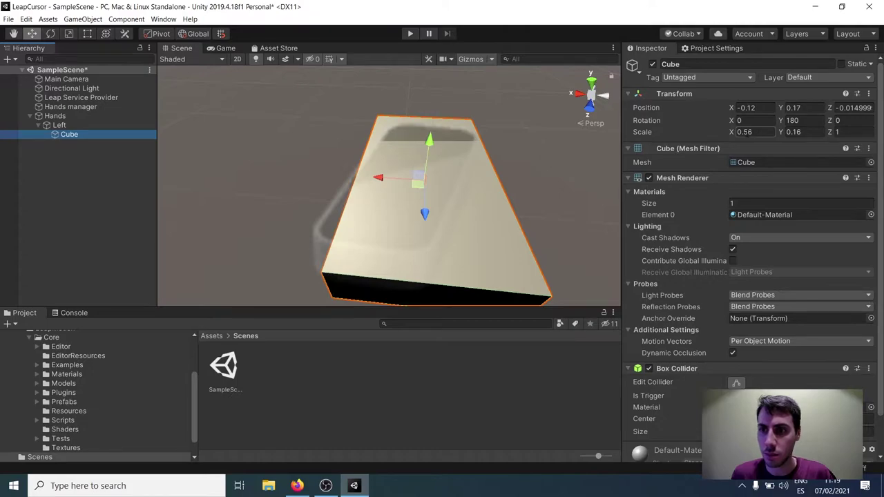
pyautogui.click(746, 131)
pyautogui.click(746, 132)
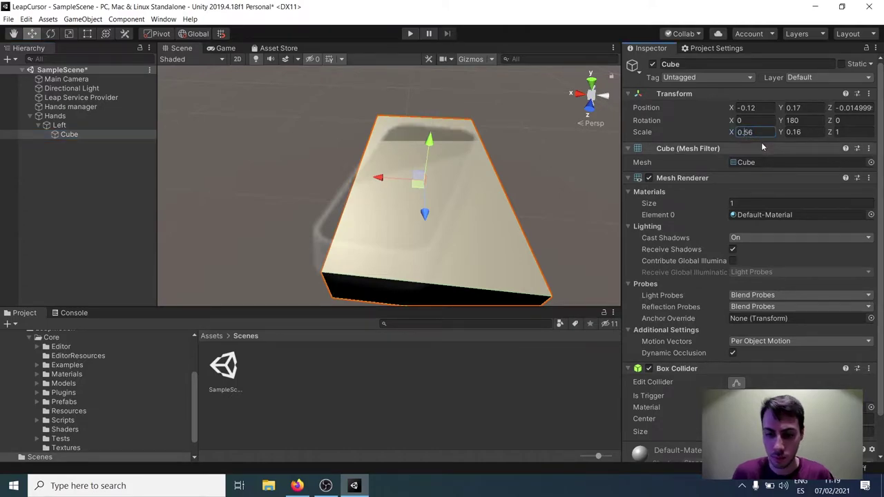
pyautogui.write('0')
pyautogui.click(794, 132)
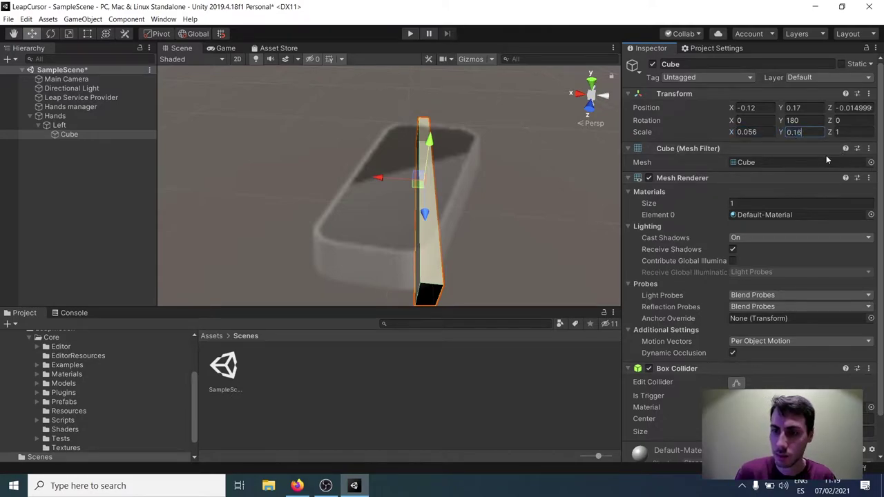
pyautogui.write('0')
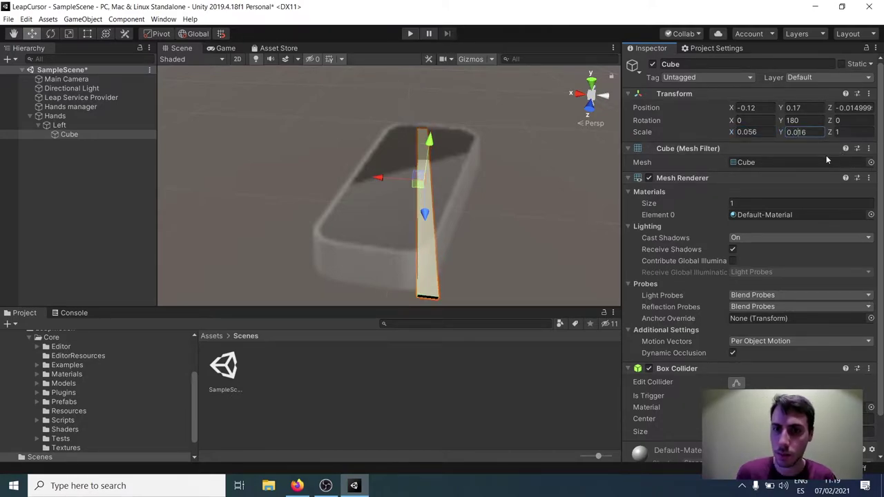
pyautogui.click(842, 137)
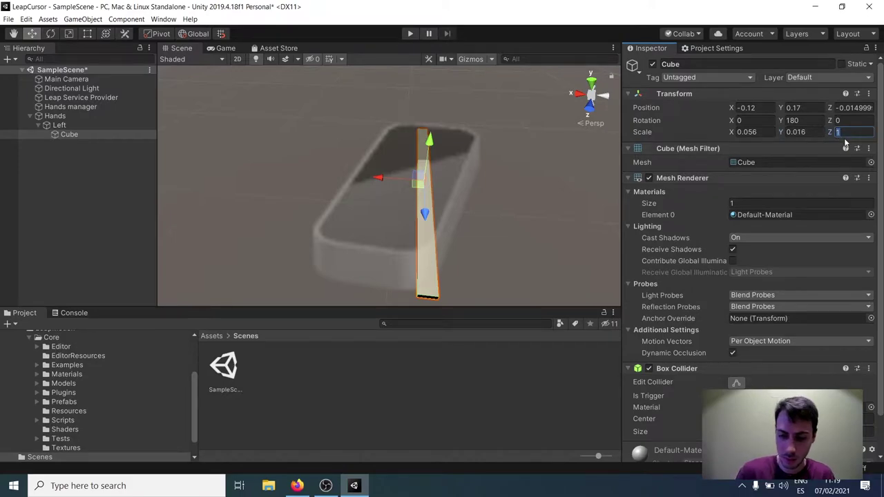
pyautogui.write('0.1')
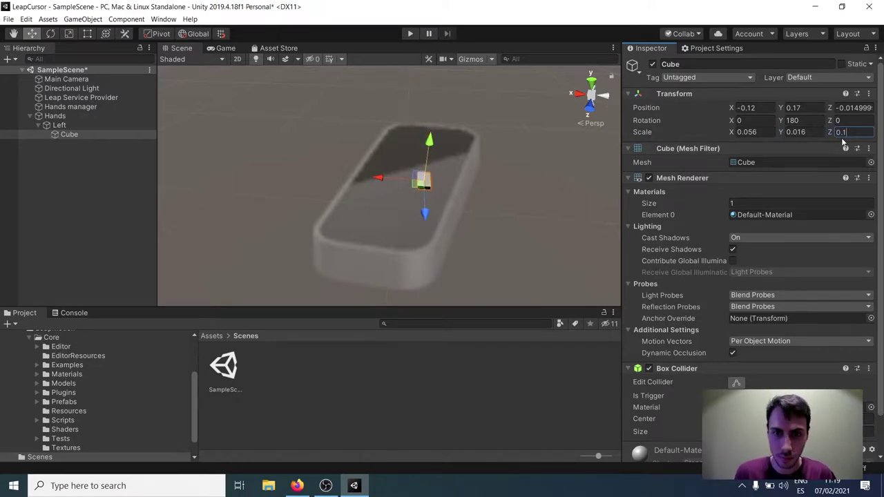
pyautogui.click(77, 98)
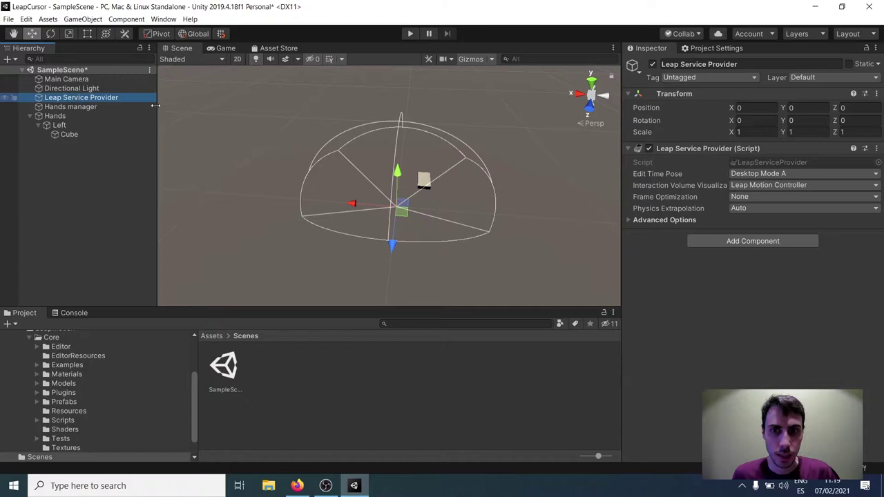
# Set the Main Camera position to Y 0.48, Z -0.86 and enter play mode.
pyautogui.scroll(3, 411, 179)
pyautogui.scroll(-3, 411, 178)
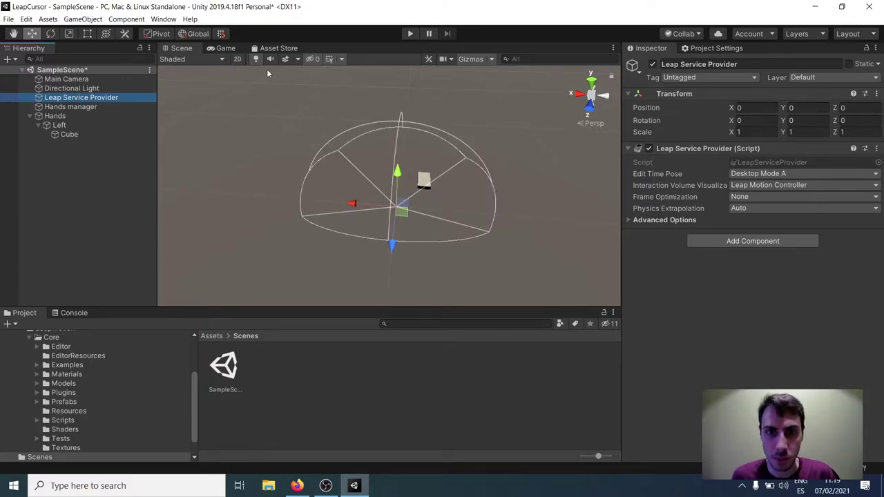
pyautogui.click(226, 48)
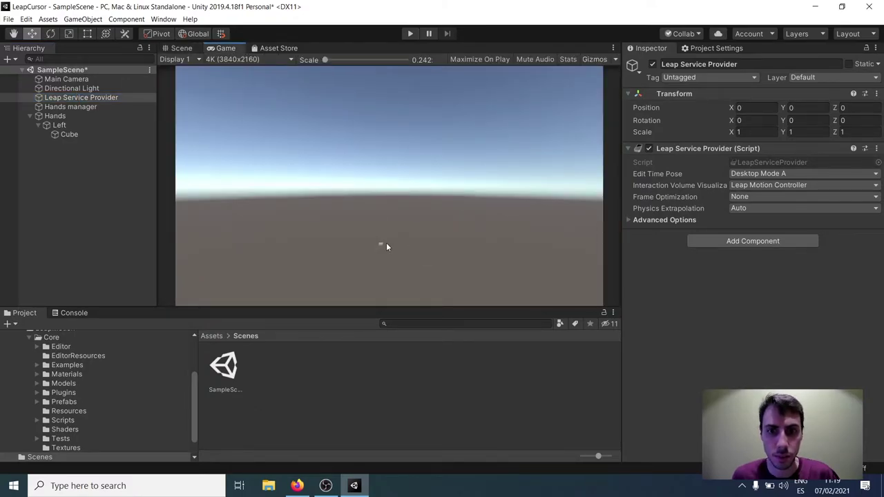
pyautogui.click(72, 80)
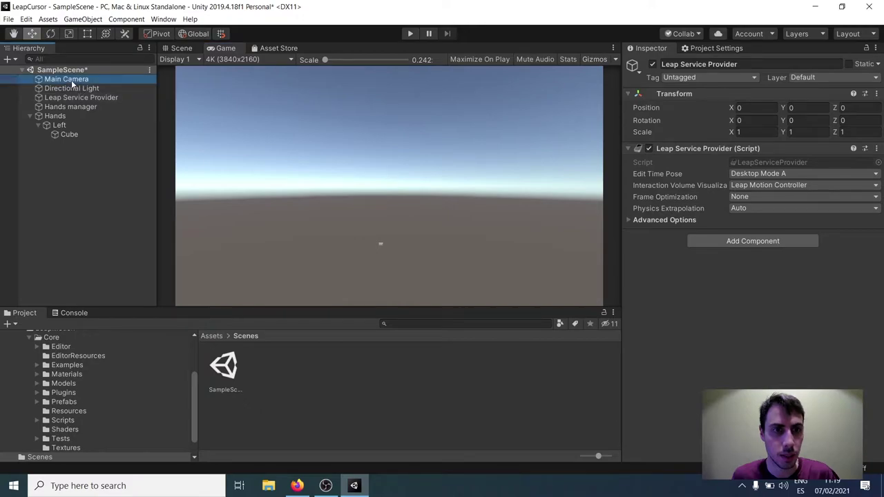
pyautogui.moveTo(834, 109); pyautogui.dragTo(854, 108)
pyautogui.moveTo(783, 108); pyautogui.dragTo(786, 109)
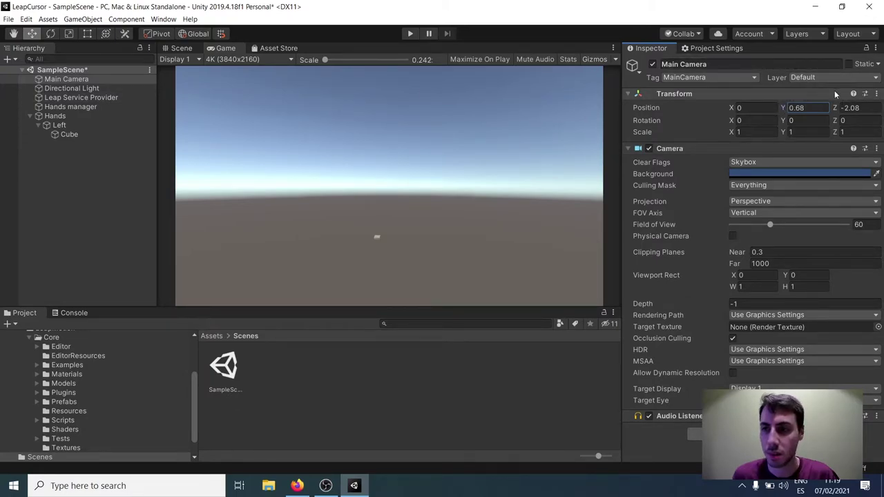
pyautogui.moveTo(836, 108); pyautogui.dragTo(855, 108)
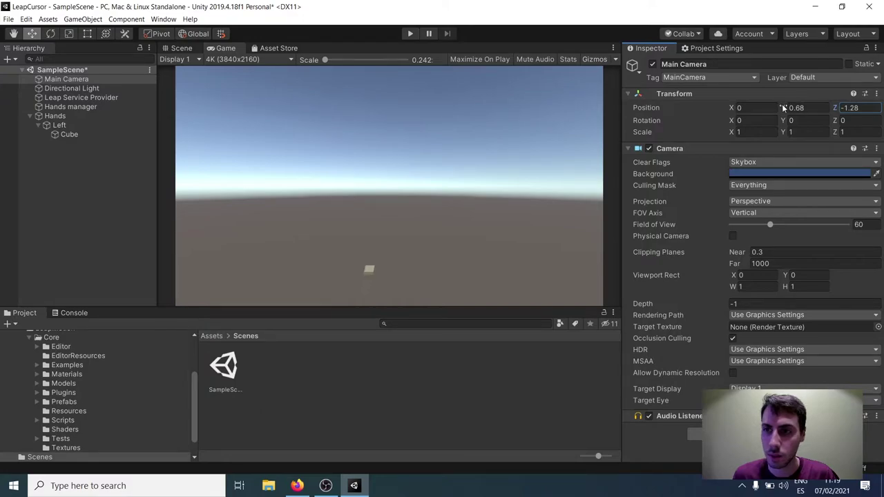
pyautogui.moveTo(783, 109); pyautogui.dragTo(782, 108)
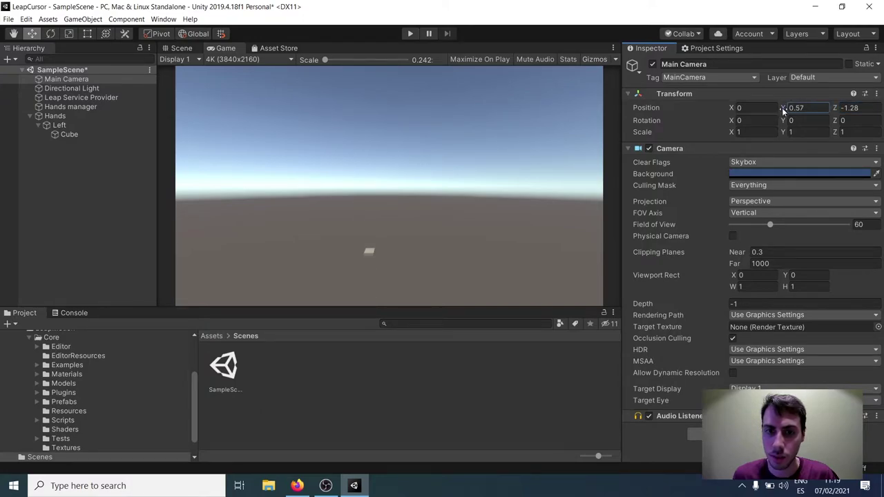
pyautogui.click(837, 108)
pyautogui.moveTo(839, 111); pyautogui.dragTo(856, 110)
pyautogui.moveTo(784, 111); pyautogui.dragTo(785, 108)
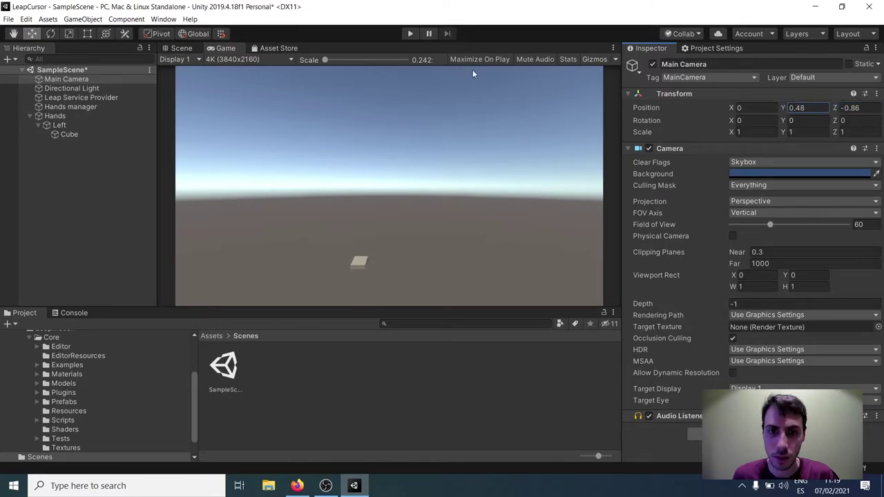
pyautogui.click(409, 34)
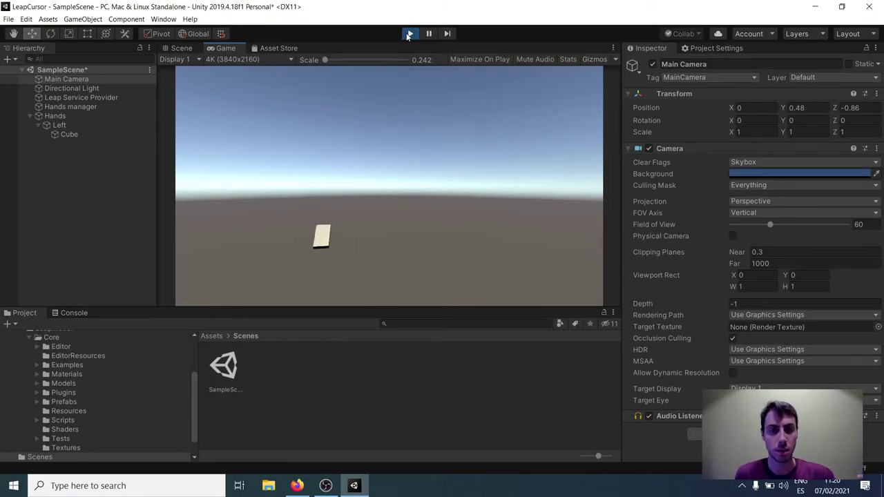
# Stop play mode and add an empty child under Hands named Right.
pyautogui.click(409, 33)
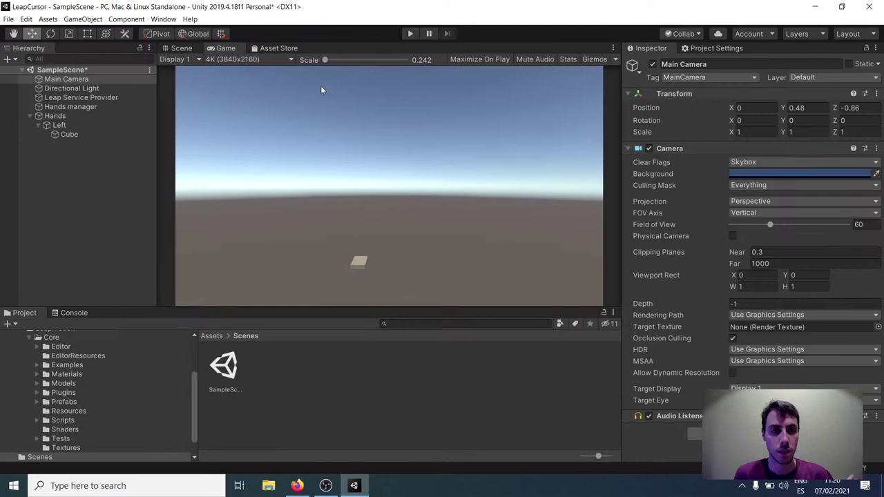
pyautogui.click(63, 125)
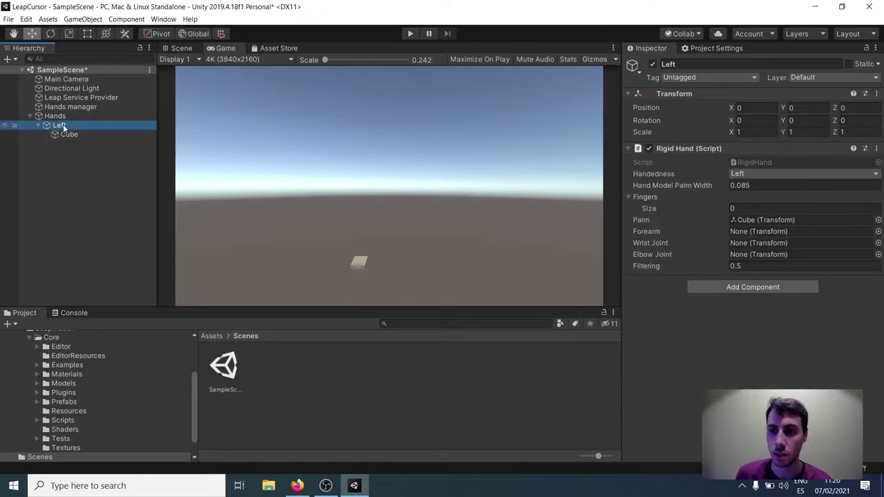
pyautogui.click(51, 116)
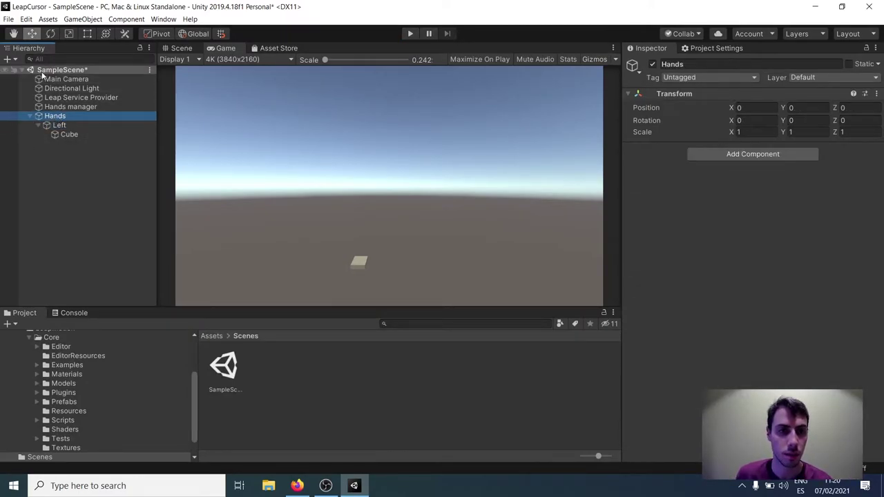
pyautogui.click(9, 59)
pyautogui.click(46, 83)
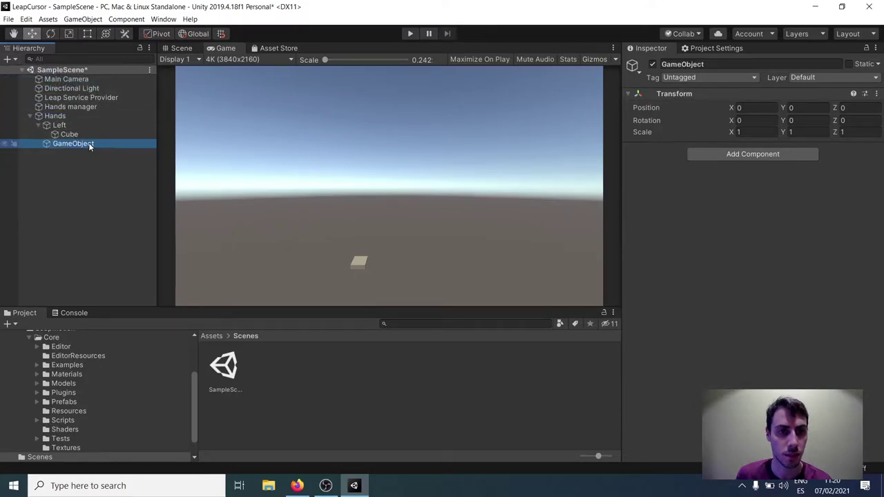
pyautogui.click(744, 64)
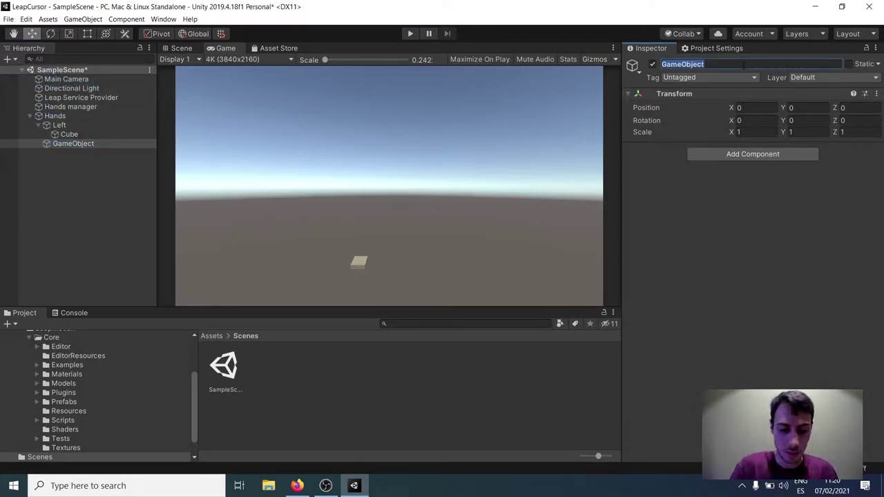
pyautogui.write('Right')
pyautogui.press('Return')
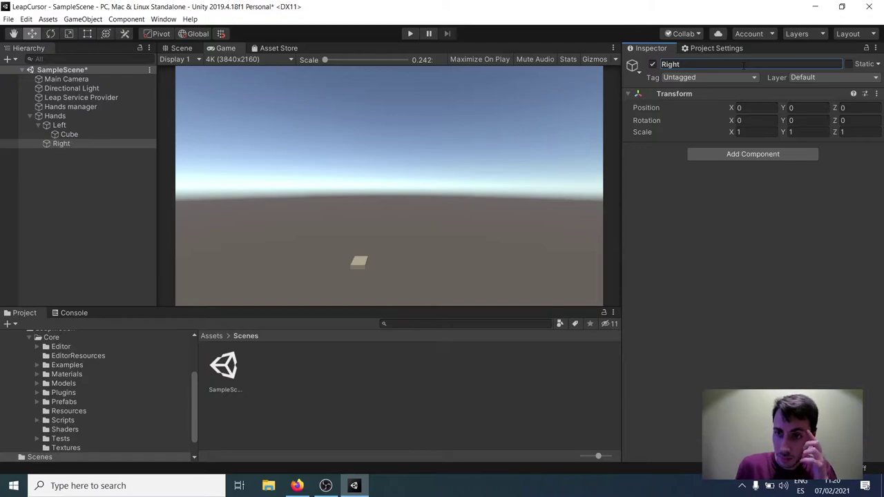
# Add a Rigid Hand to Right with 0 fingers and Handedness set to Right.
pyautogui.click(734, 154)
pyautogui.write('ri')
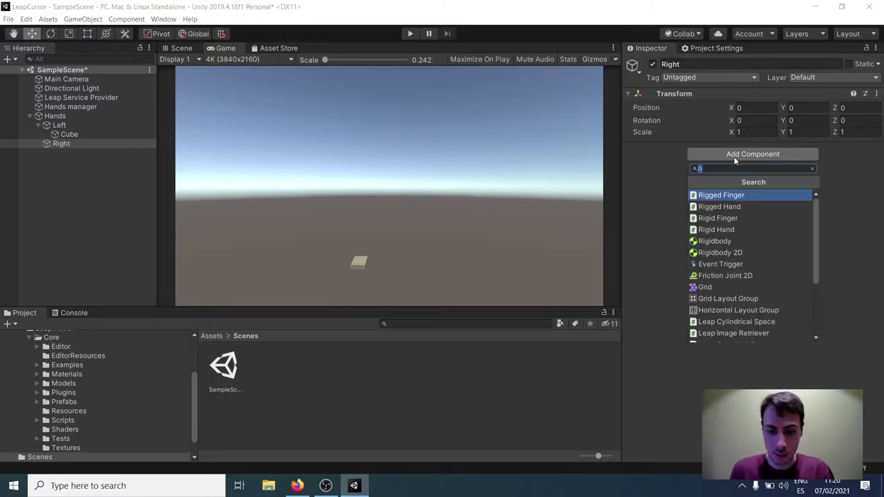
pyautogui.write('g')
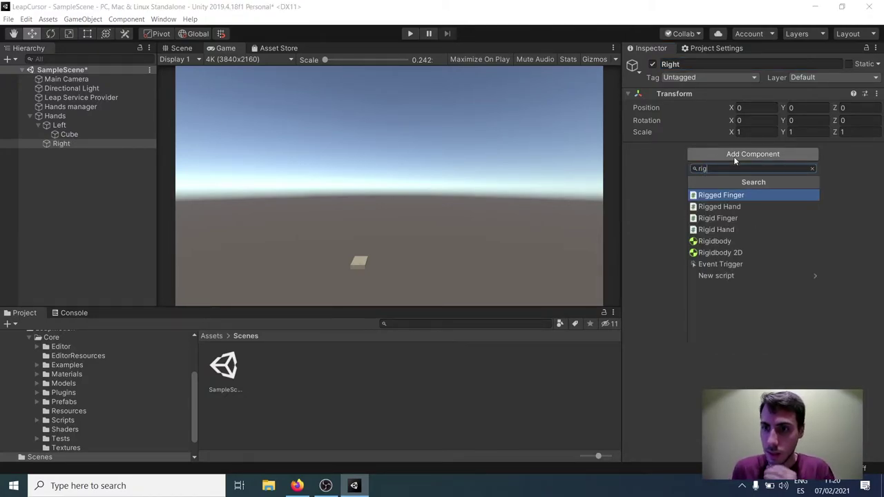
pyautogui.click(717, 234)
pyautogui.click(750, 209)
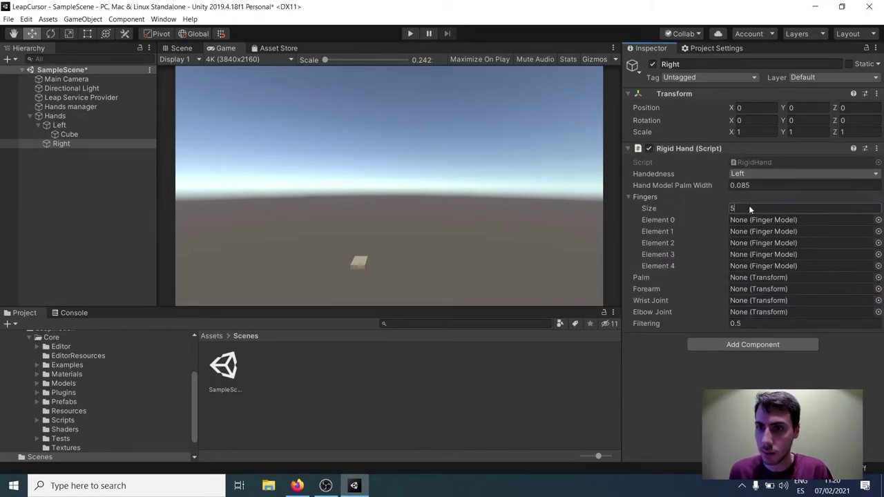
pyautogui.write('0')
pyautogui.press('Return')
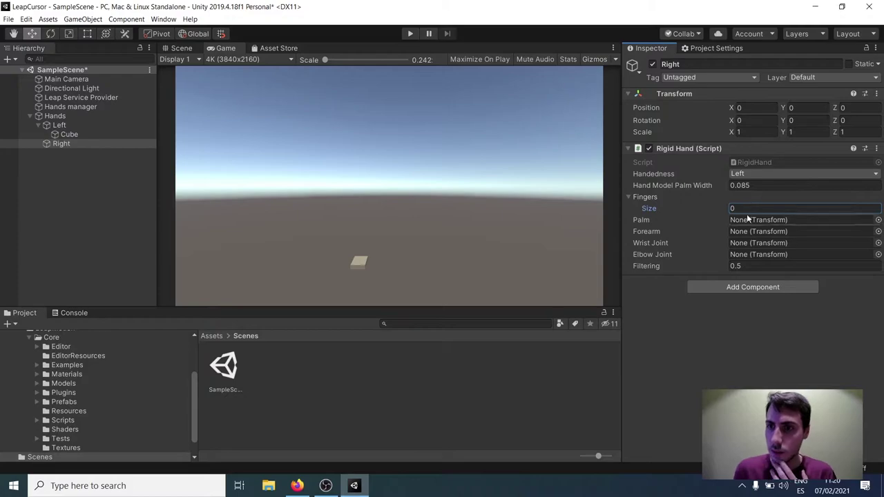
pyautogui.click(764, 175)
pyautogui.click(752, 196)
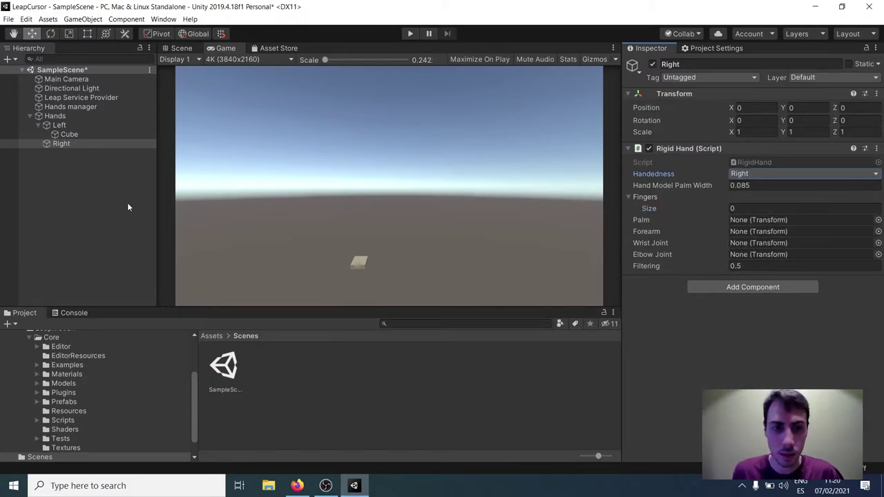
# Duplicate the Cube, move Cube (1) under Right, and make it the right hand's Palm.
pyautogui.click(70, 135)
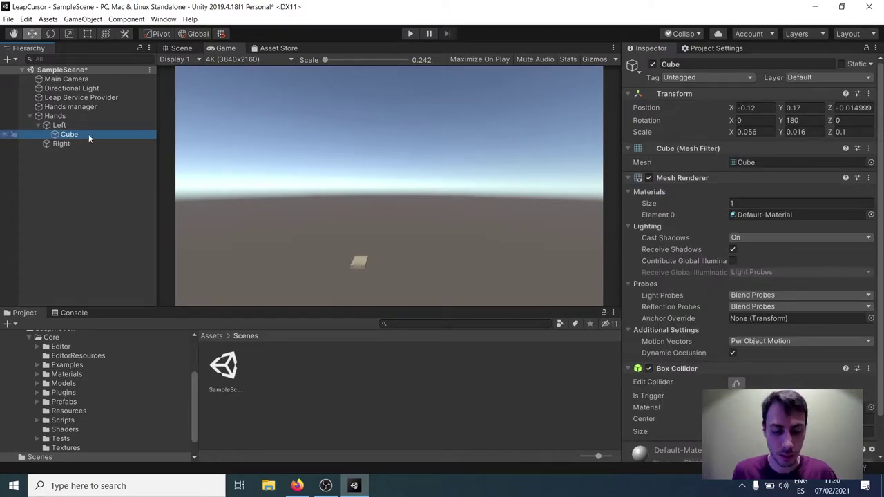
pyautogui.hotkey('ctrl', 'd')
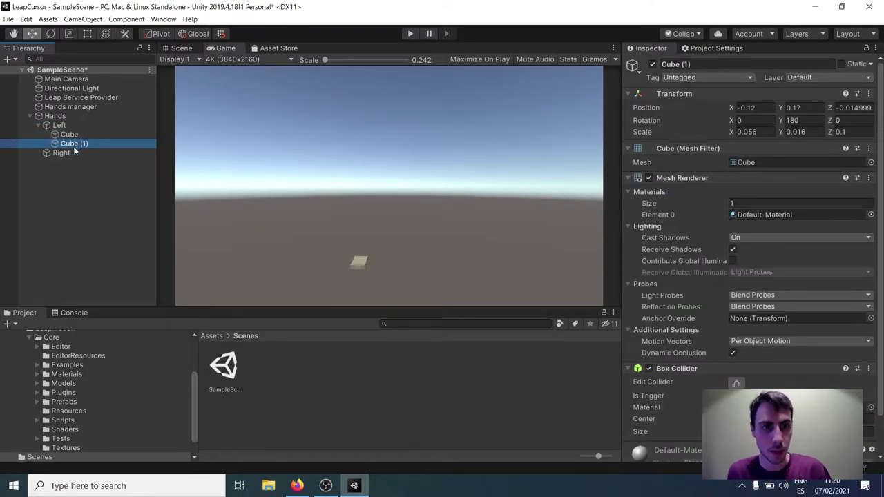
pyautogui.moveTo(74, 151); pyautogui.dragTo(71, 152)
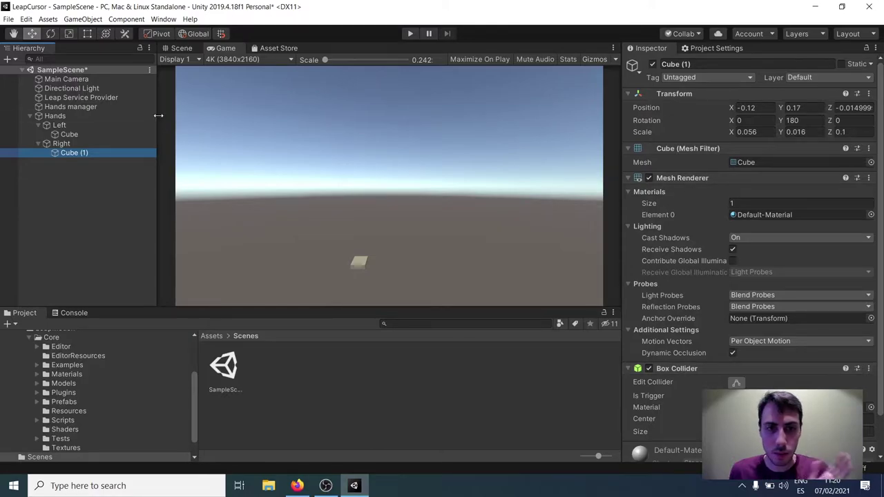
pyautogui.click(58, 144)
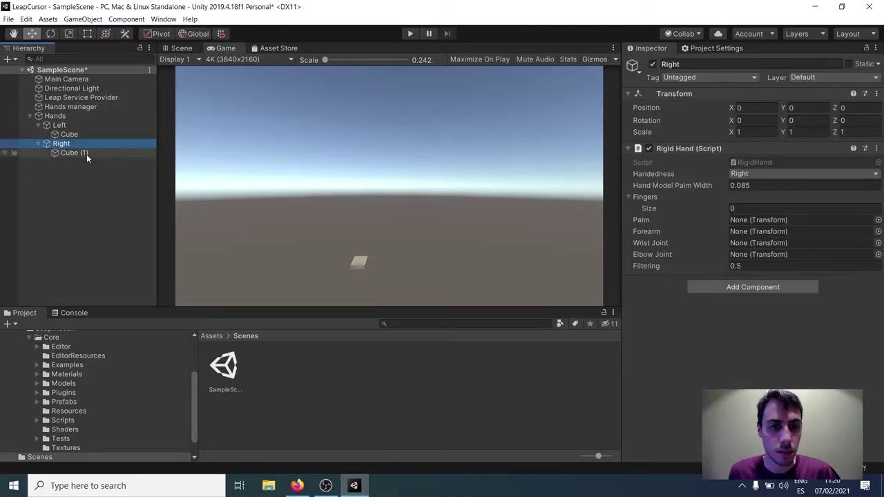
pyautogui.click(86, 154)
pyautogui.click(63, 144)
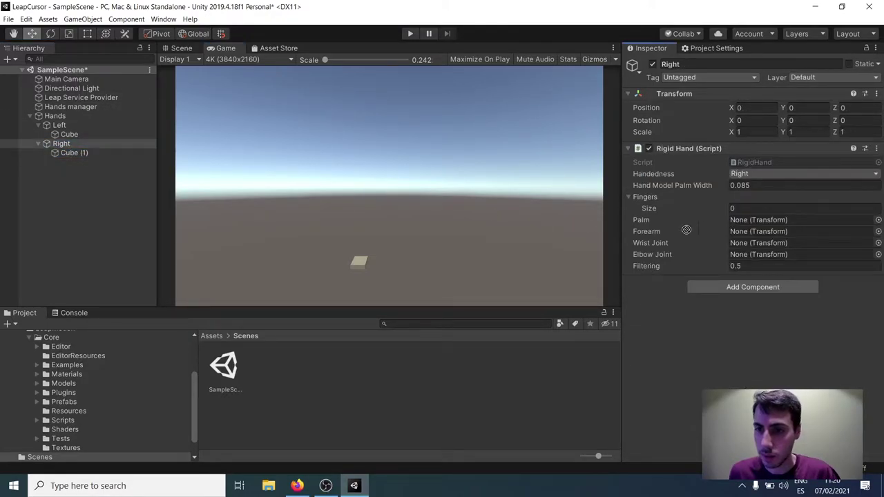
pyautogui.click(755, 221)
pyautogui.moveTo(754, 224); pyautogui.dragTo(756, 223)
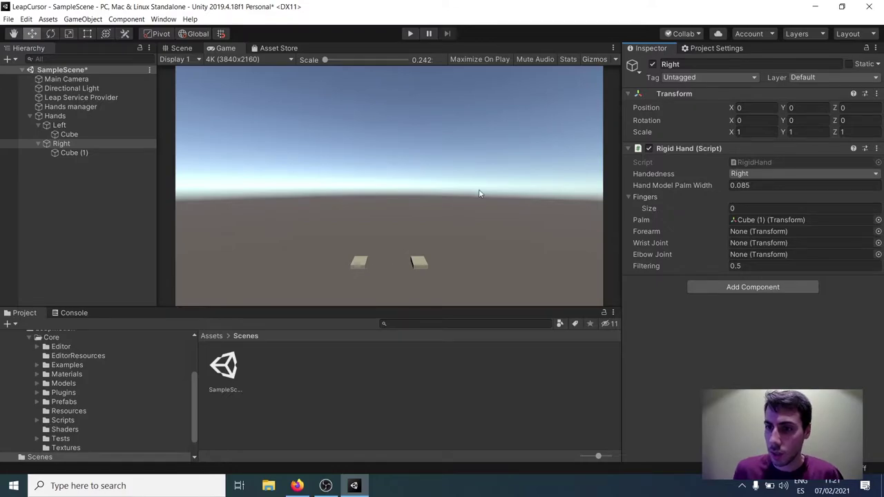
# Assign Right as the Hands manager's Right Model and enter Play mode to test both hands.
pyautogui.click(72, 108)
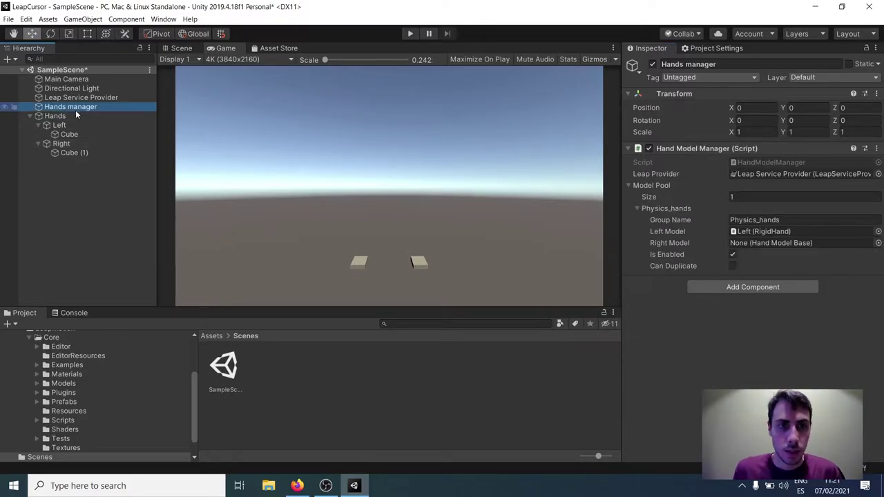
pyautogui.moveTo(61, 144); pyautogui.dragTo(794, 250)
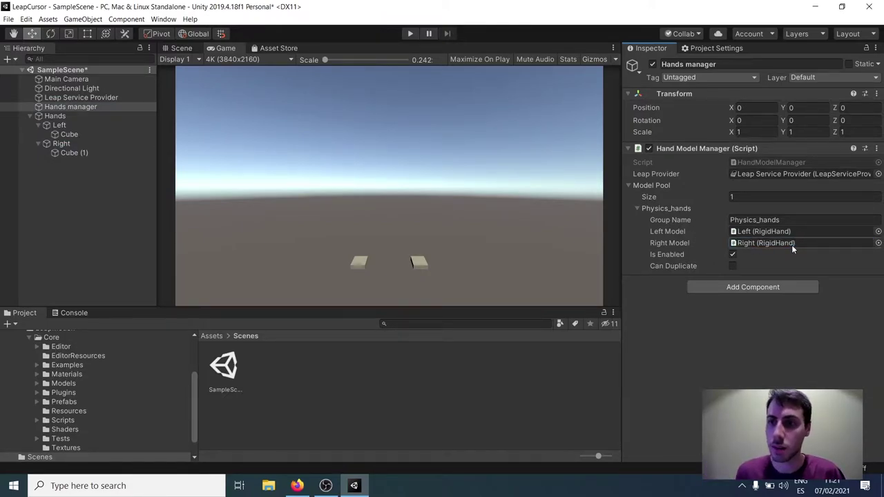
pyautogui.click(410, 33)
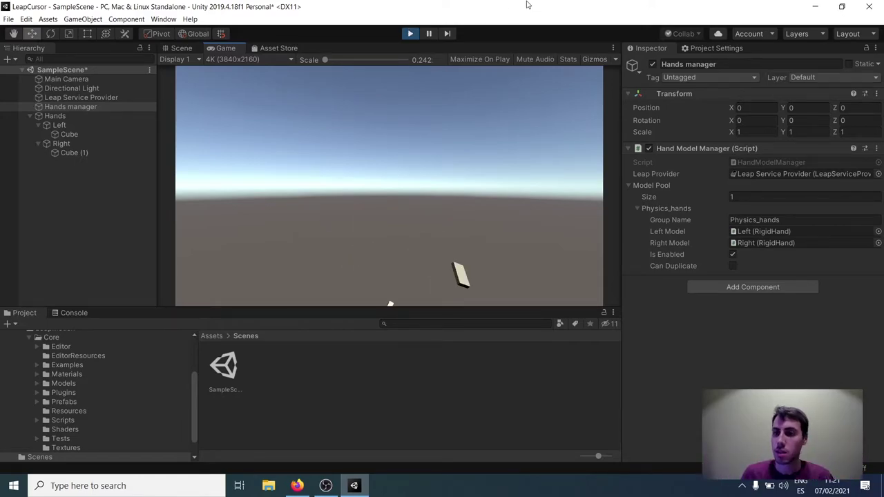
# Stop play, clear the Hands manager's Leap Provider reference, and briefly rerun the scene.
pyautogui.click(412, 33)
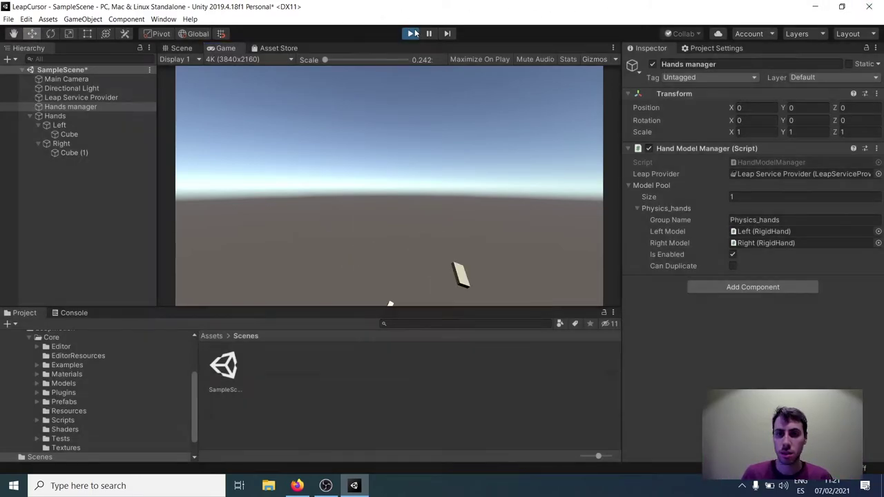
pyautogui.click(782, 174)
pyautogui.press('Delete')
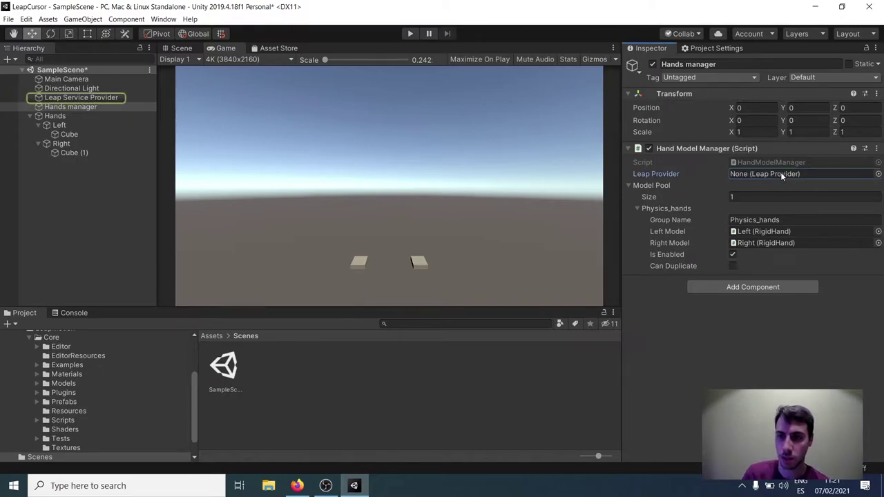
pyautogui.click(409, 34)
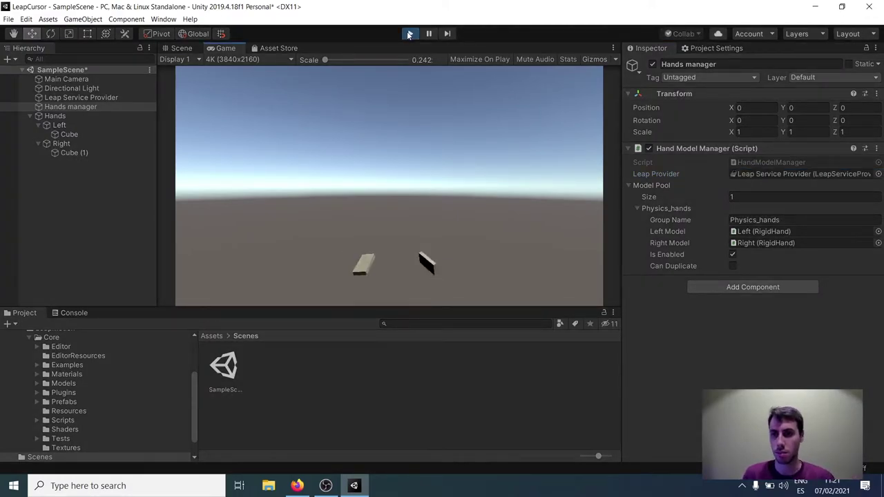
pyautogui.click(409, 35)
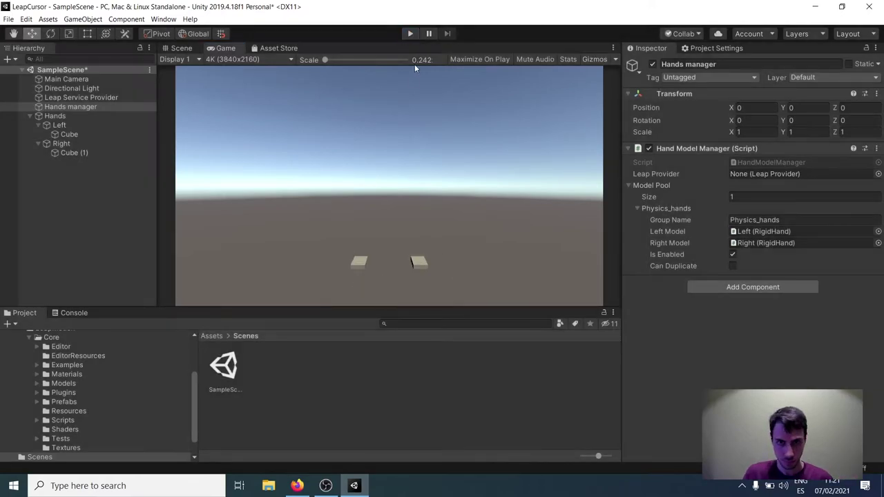
# Assign Leap Service Provider as the manager's Leap Provider and save SampleScene.
pyautogui.click(86, 98)
pyautogui.moveTo(87, 98); pyautogui.dragTo(787, 177)
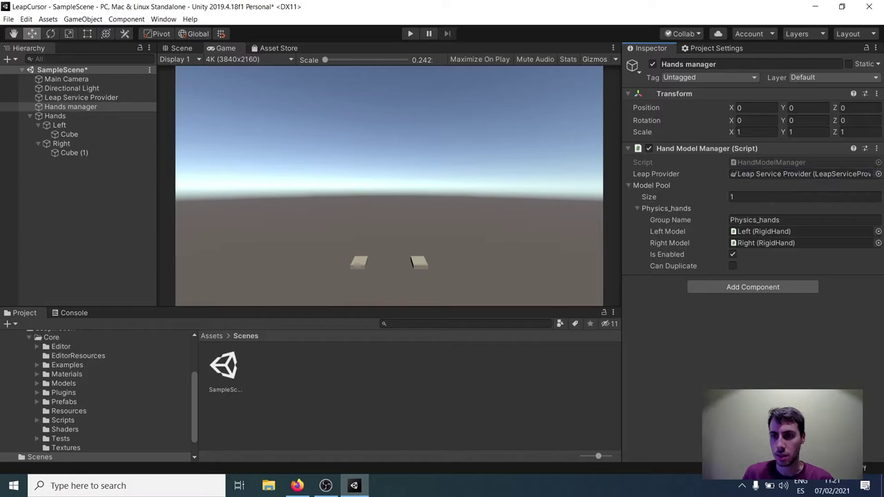
pyautogui.hotkey('ctrl', 's')
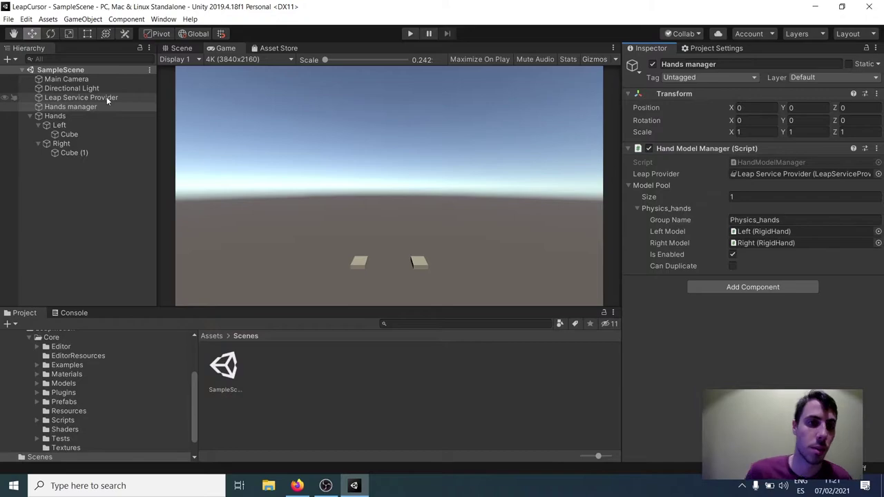
# Switch the Main Camera's projection to Orthographic, keeping Skybox clear flags.
pyautogui.click(77, 81)
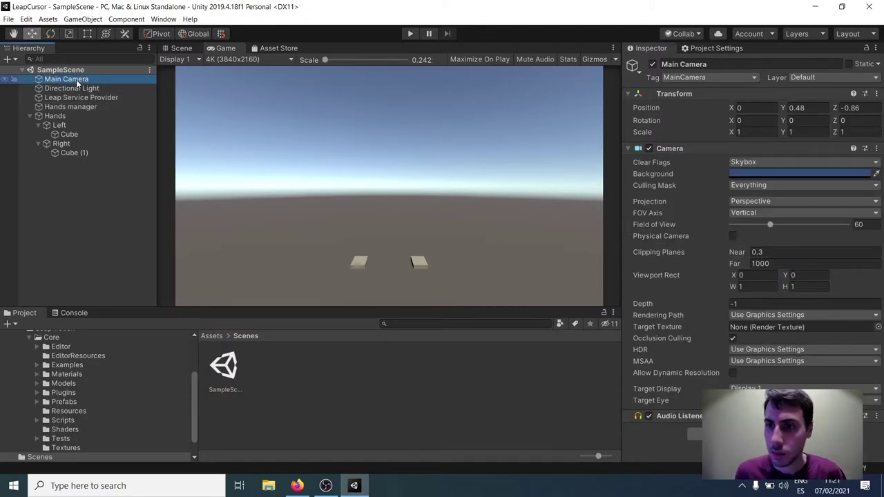
pyautogui.click(80, 92)
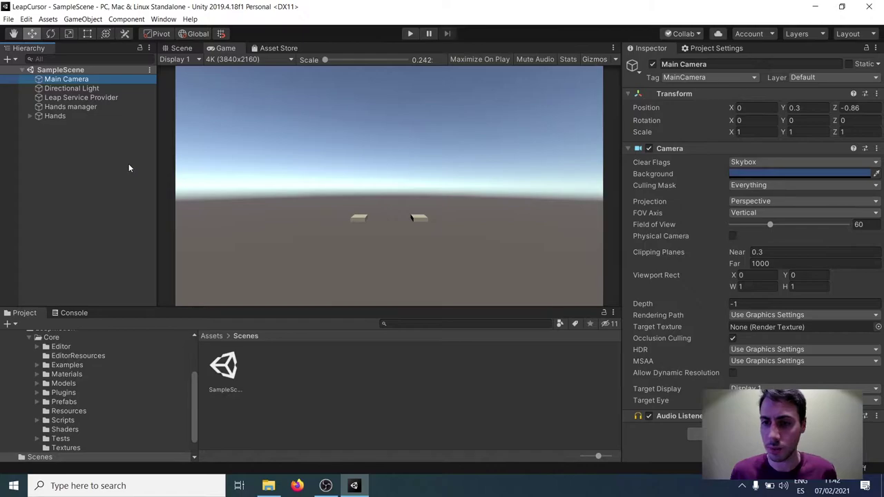
pyautogui.click(775, 164)
pyautogui.click(777, 165)
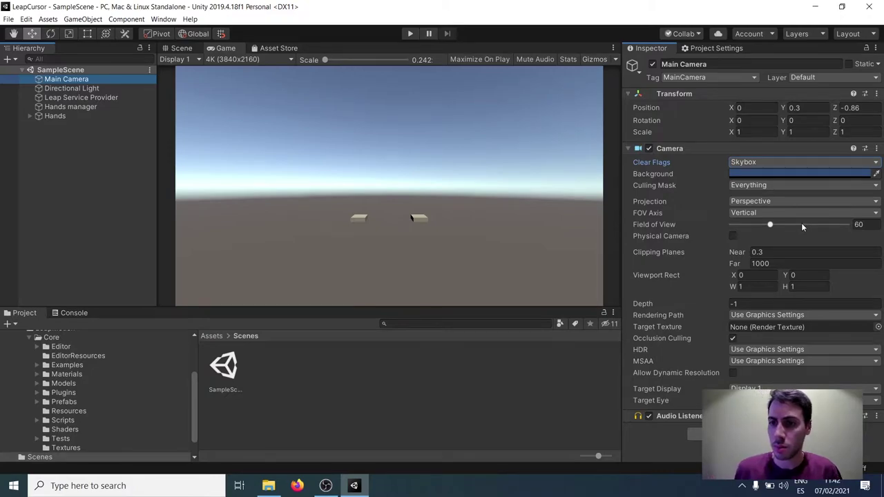
pyautogui.click(772, 202)
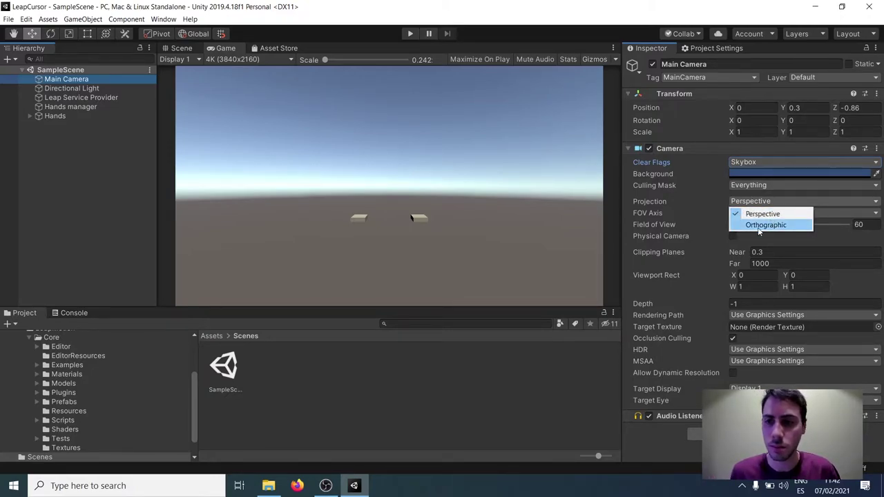
pyautogui.click(758, 225)
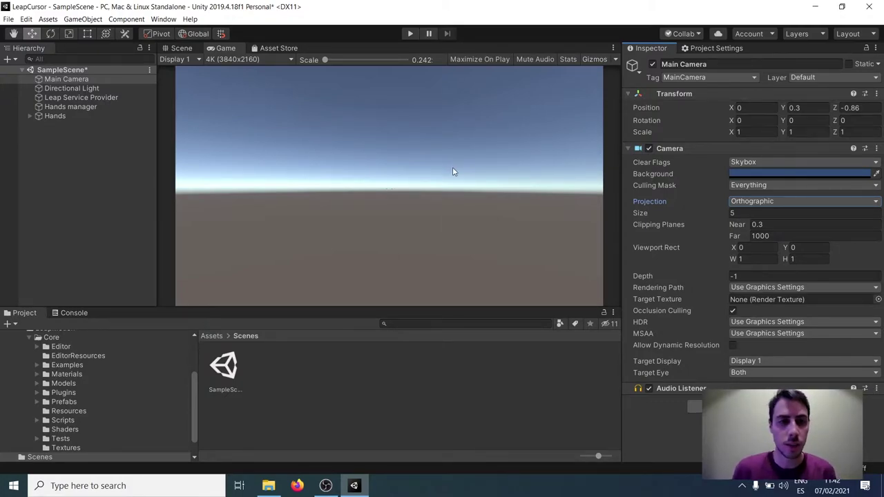
# Set the Main Camera's Position Y and Z to 0.
pyautogui.click(805, 108)
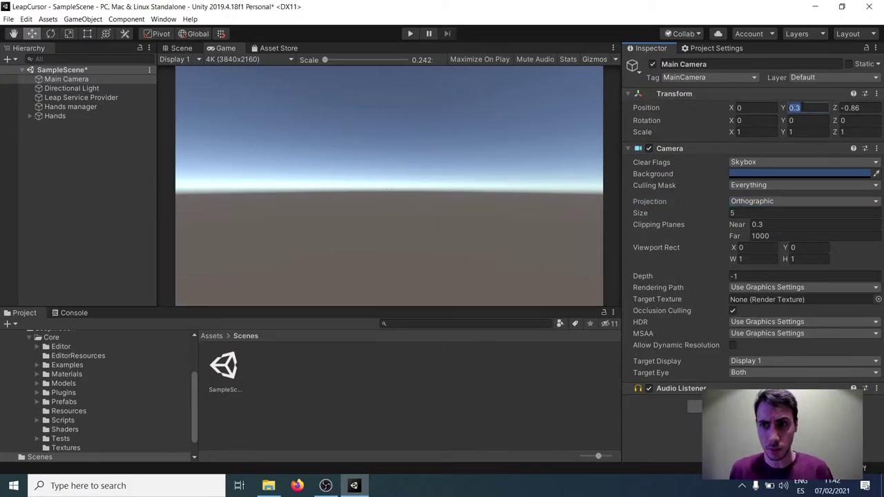
pyautogui.write('0')
pyautogui.press('Tab')
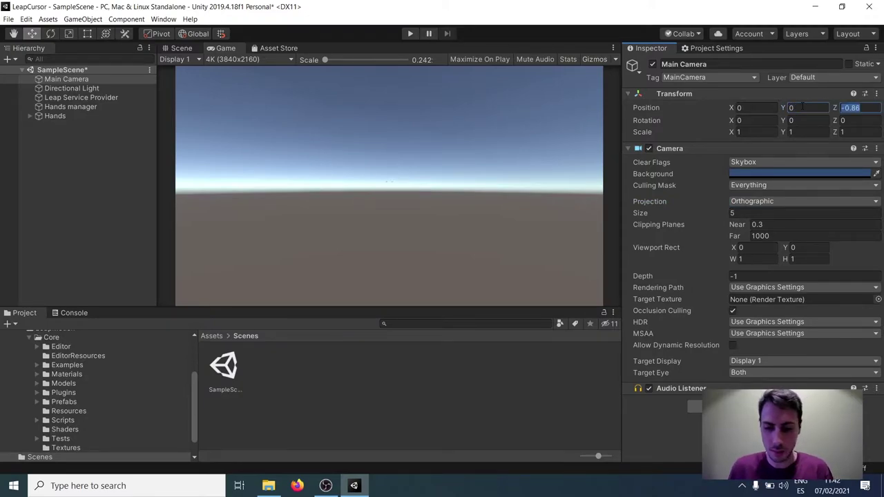
pyautogui.write('0')
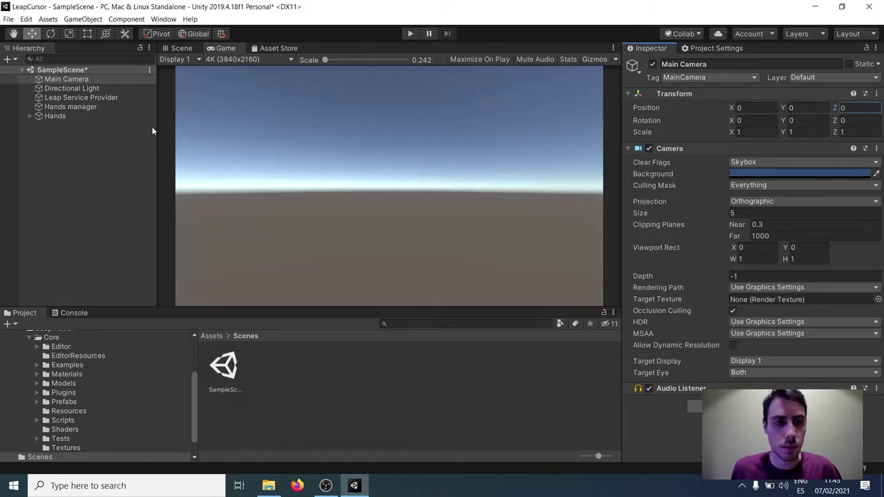
# In the Scene view, pan and orbit around the Leap Service Provider and Main Camera.
pyautogui.click(72, 97)
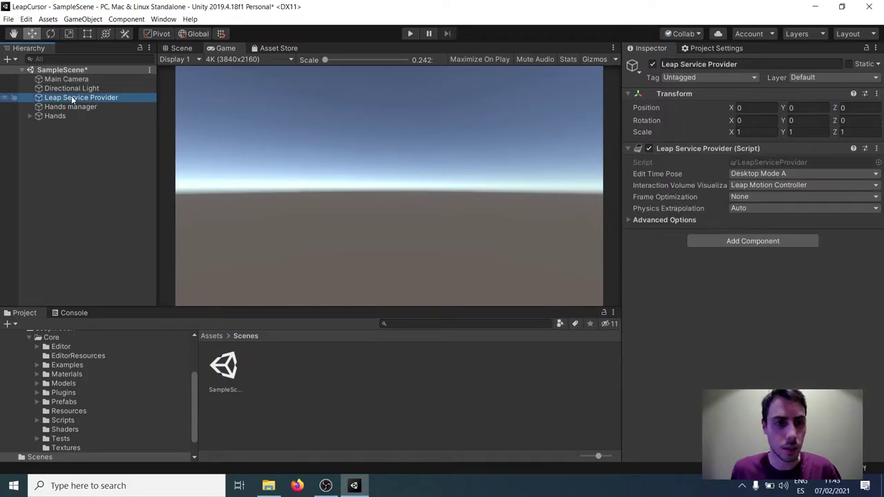
pyautogui.click(183, 48)
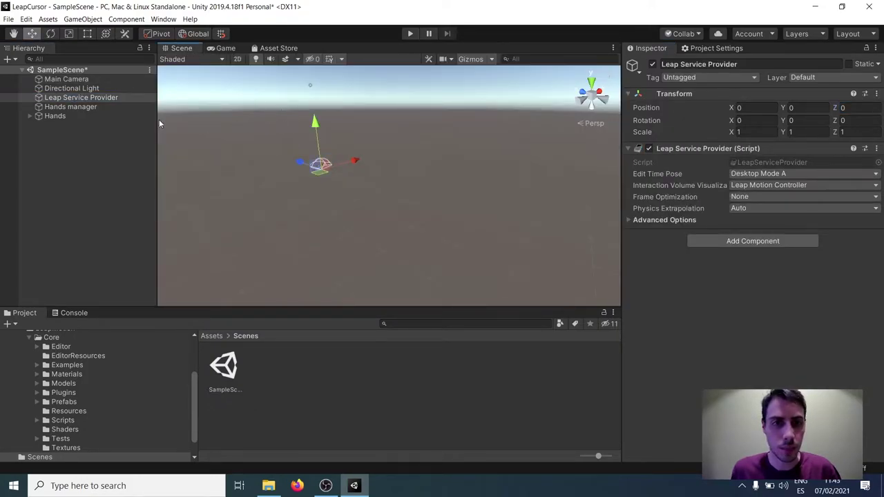
pyautogui.moveTo(283, 132); pyautogui.dragTo(389, 185, button='middle')
pyautogui.scroll(3, 487, 210)
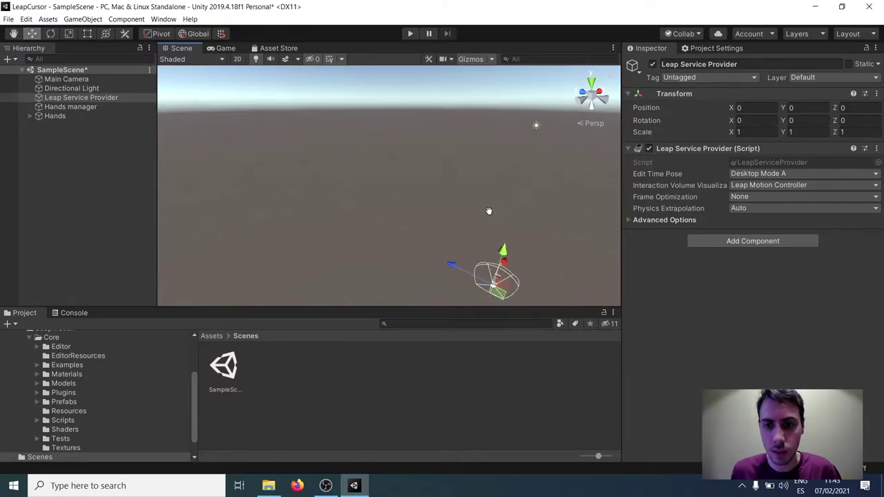
pyautogui.moveTo(489, 211); pyautogui.dragTo(458, 100, button='middle')
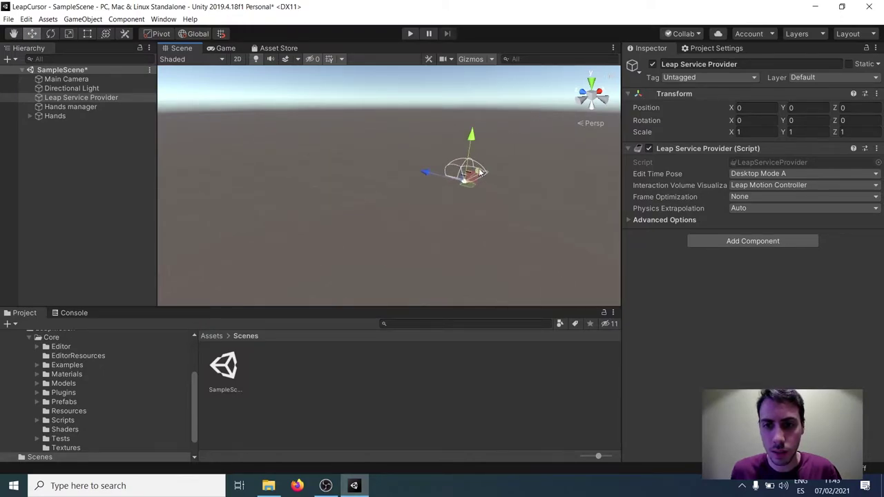
pyautogui.click(69, 78)
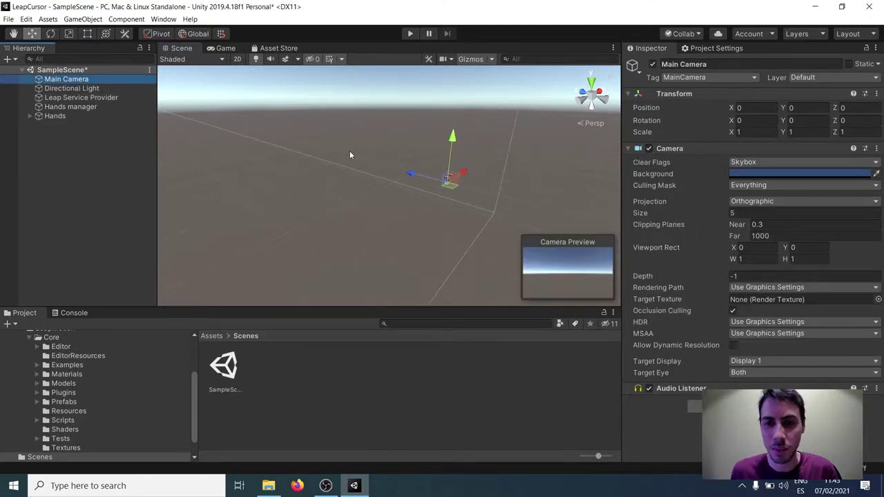
pyautogui.moveTo(366, 156); pyautogui.dragTo(387, 159, button='right')
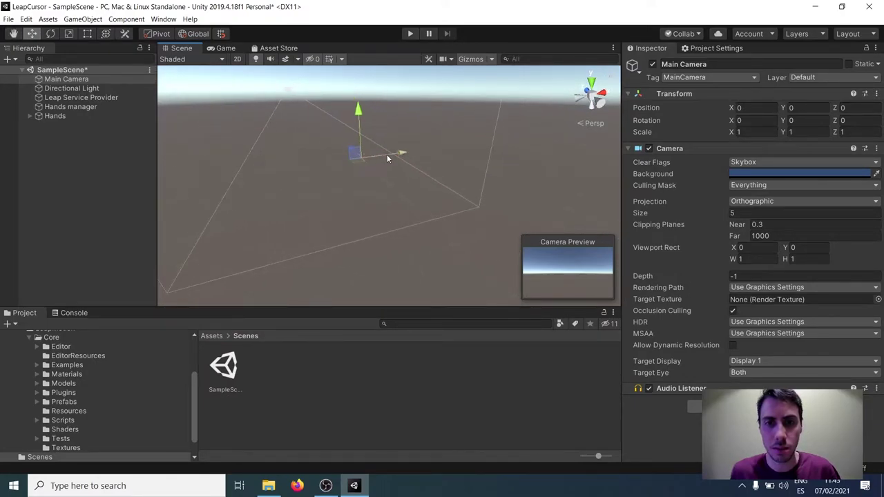
pyautogui.scroll(-2, 353, 144)
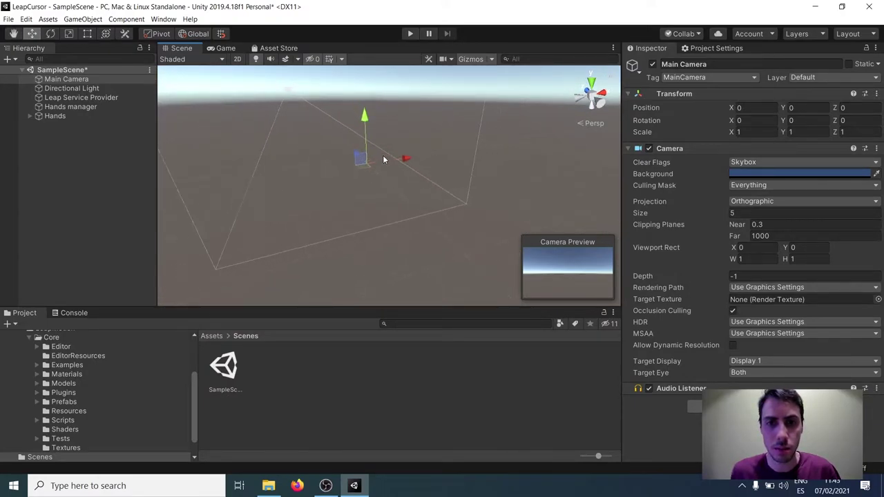
pyautogui.moveTo(384, 152); pyautogui.dragTo(386, 175, button='right')
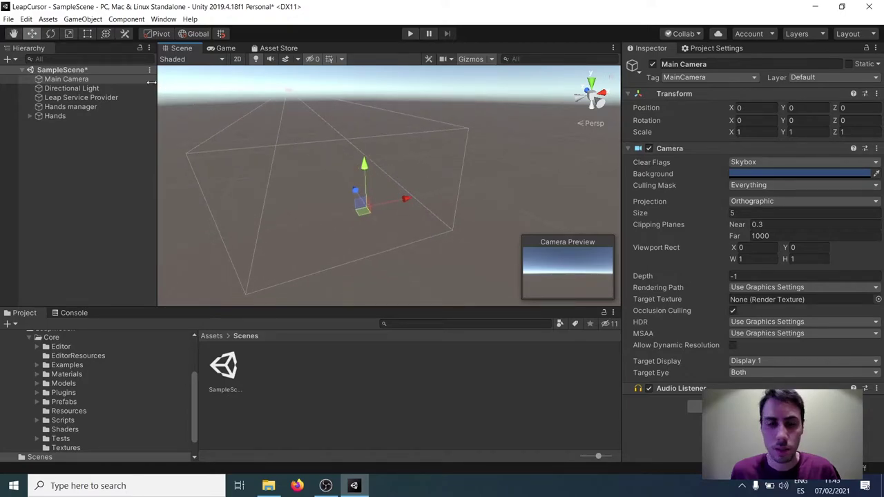
# Scrub the Main Camera's orthographic Size from 5 down to 1.01 and preview its render.
pyautogui.click(74, 79)
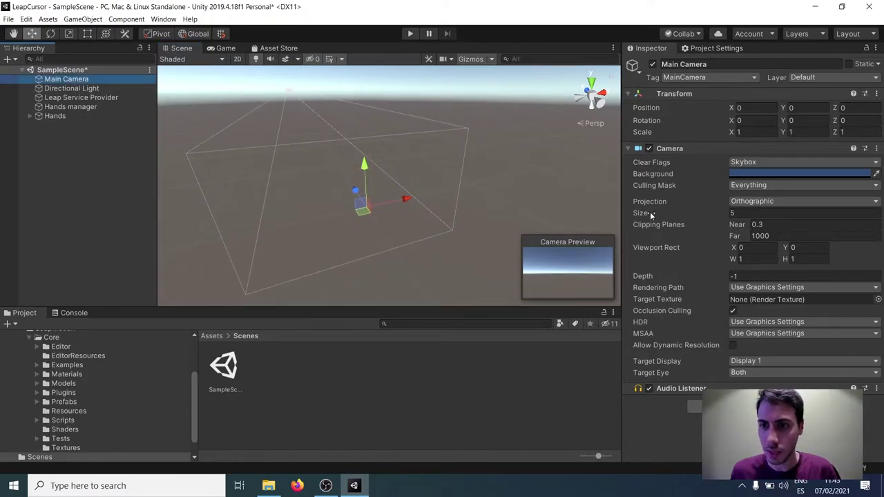
pyautogui.moveTo(650, 216); pyautogui.dragTo(570, 225)
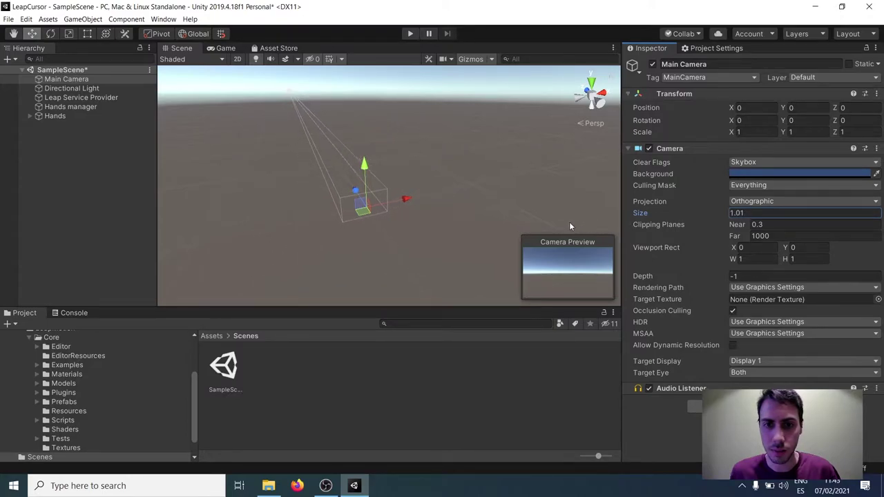
pyautogui.moveTo(404, 222); pyautogui.dragTo(372, 152, button='middle')
pyautogui.moveTo(372, 152); pyautogui.dragTo(389, 148, button='right')
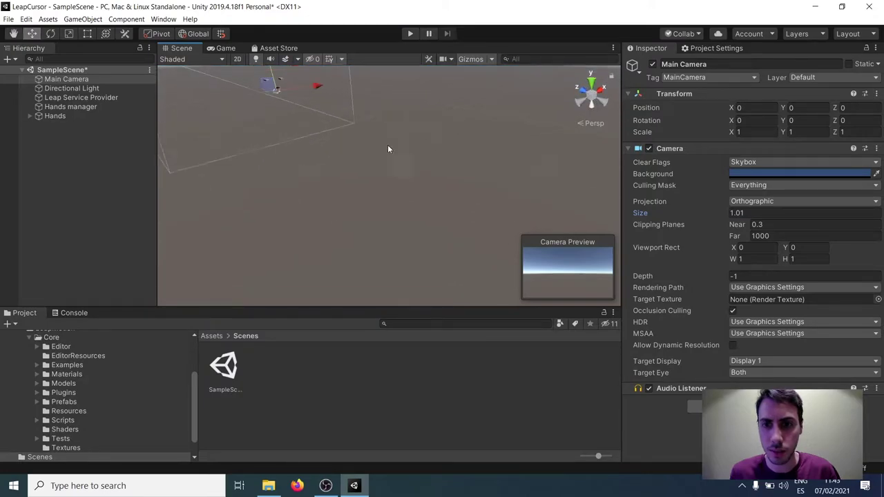
pyautogui.click(222, 51)
pyautogui.click(178, 50)
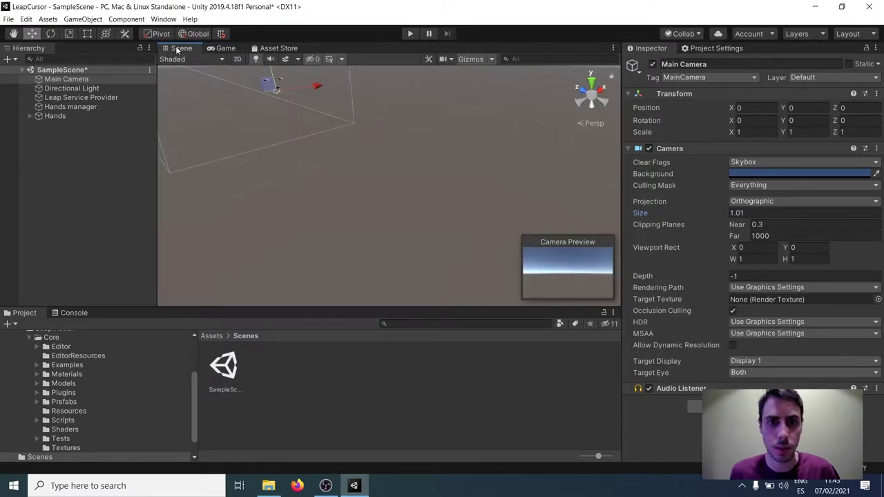
pyautogui.click(849, 109)
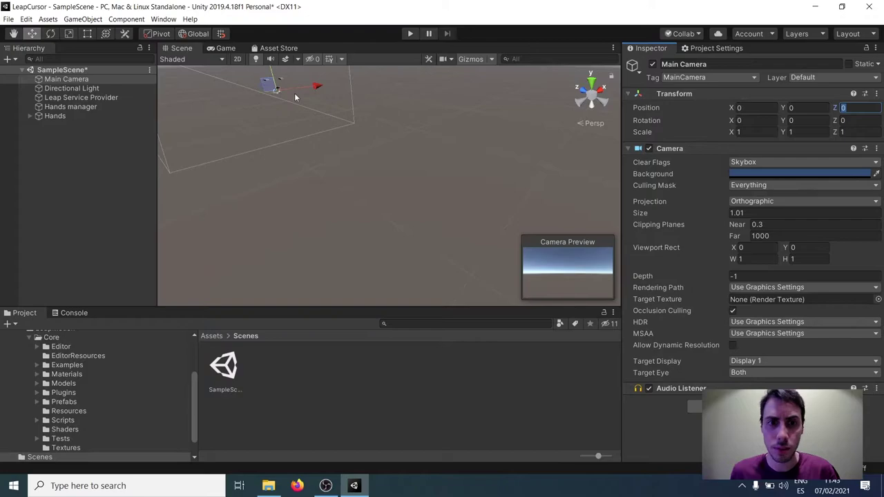
# Move the Main Camera back to Position Z -1 and preview its render.
pyautogui.click(72, 98)
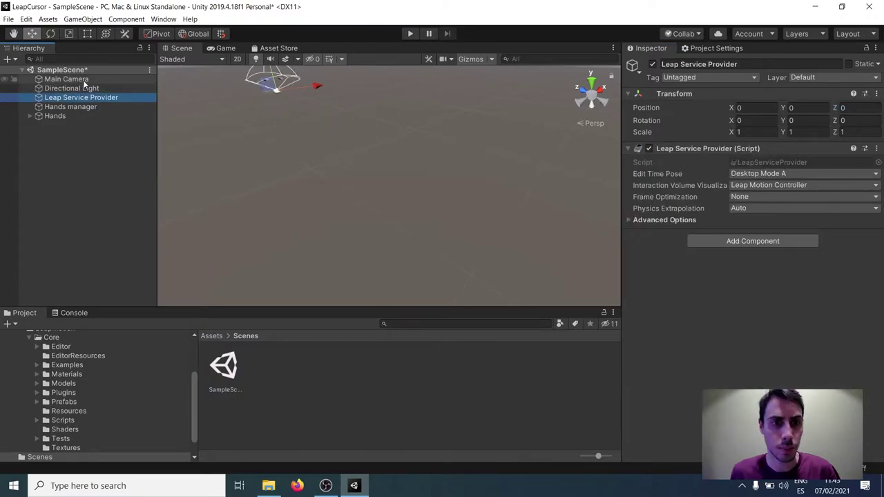
pyautogui.click(67, 79)
pyautogui.click(852, 108)
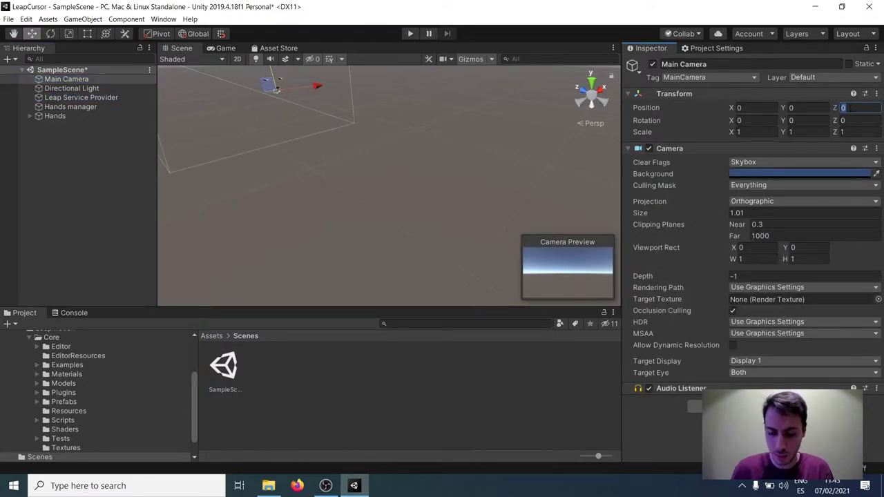
pyautogui.write('-1')
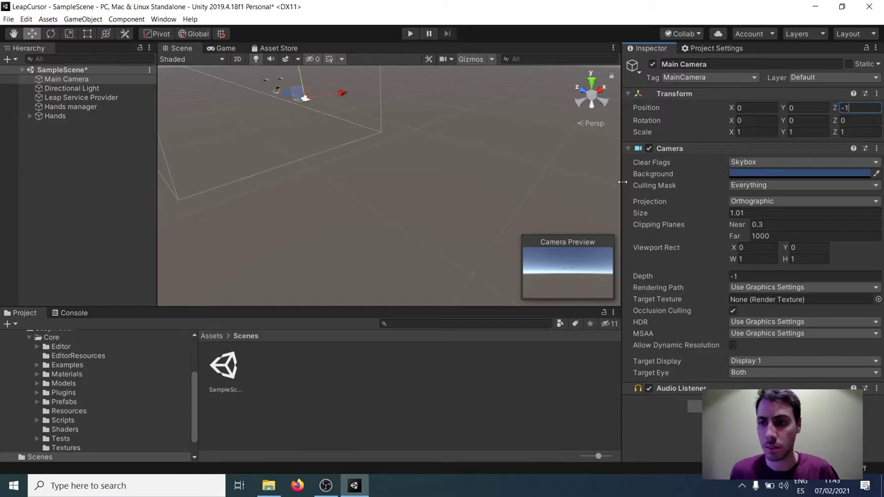
pyautogui.keyDown('alt'); pyautogui.moveTo(360, 146); pyautogui.dragTo(462, 146); pyautogui.keyUp('alt')
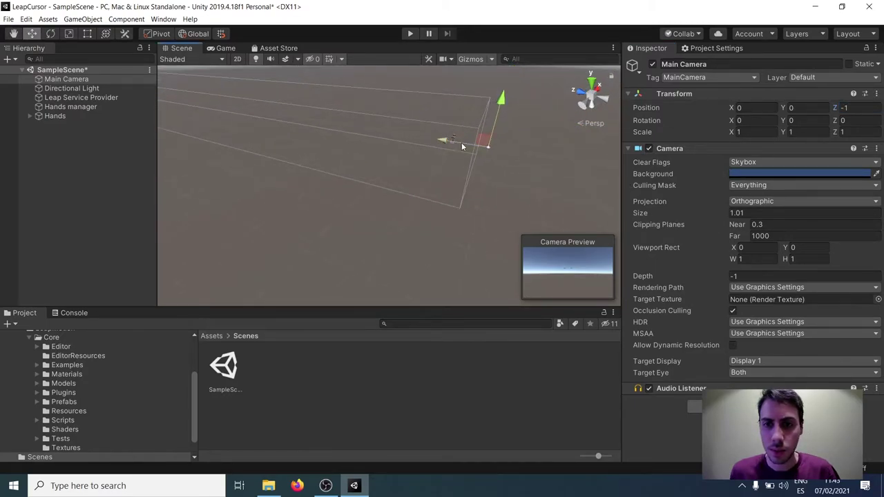
pyautogui.click(227, 48)
pyautogui.click(182, 48)
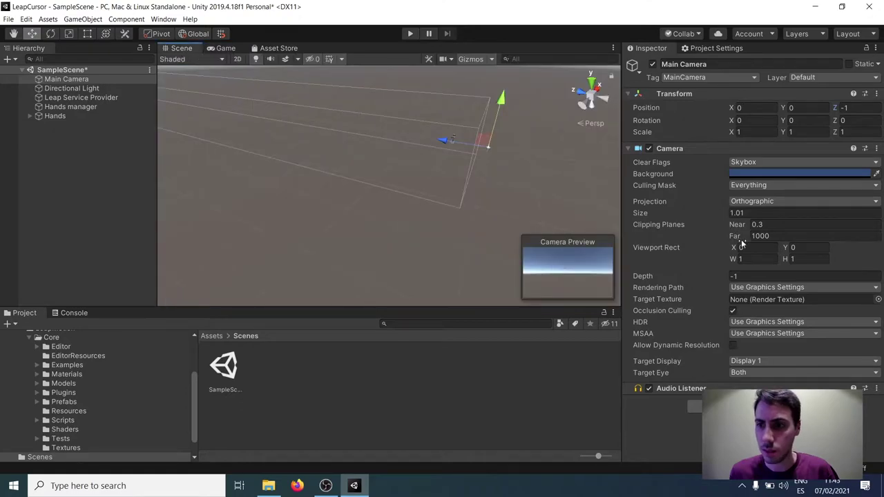
# Shrink the camera's orthographic Size to 0.24 and check the hands in the Game view.
pyautogui.moveTo(641, 215); pyautogui.dragTo(544, 176)
pyautogui.click(226, 48)
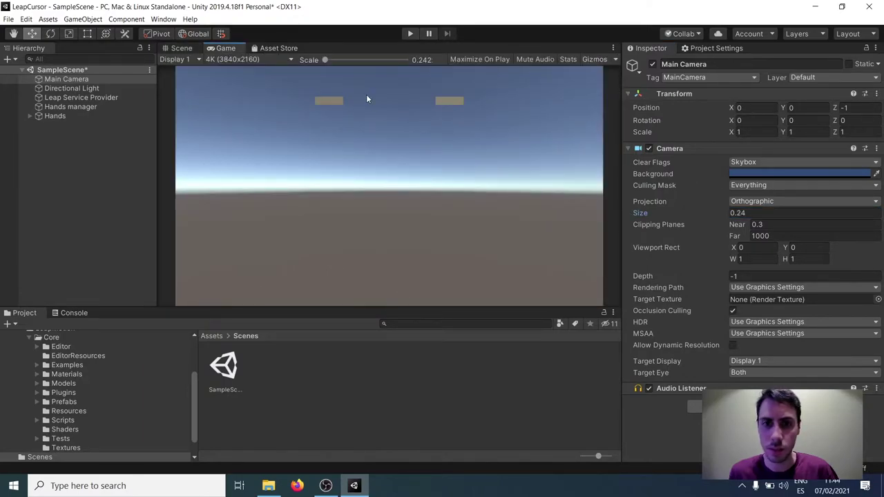
pyautogui.click(95, 100)
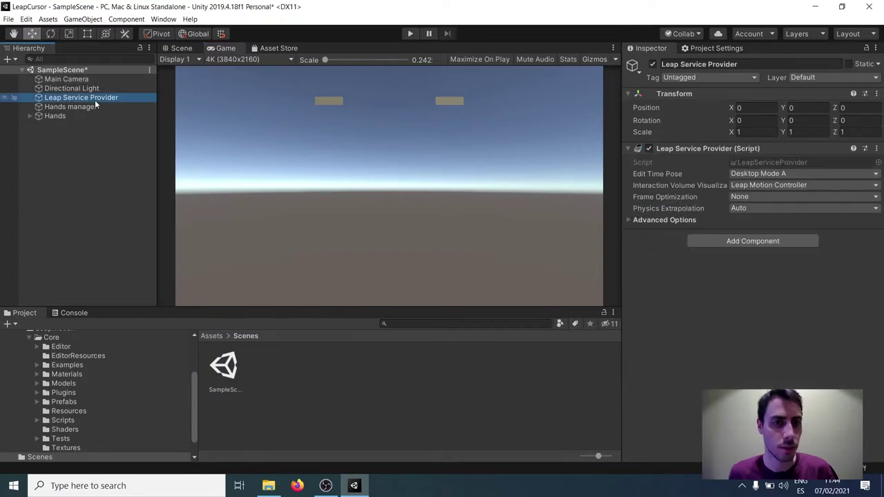
# Lower the Leap Service Provider to Position Y -0.21 and test-run the scene's tracked hands.
pyautogui.moveTo(786, 111)
pyautogui.mouseDown()
pyautogui.moveTo(795, 110)
pyautogui.moveTo(784, 109)
pyautogui.mouseUp()
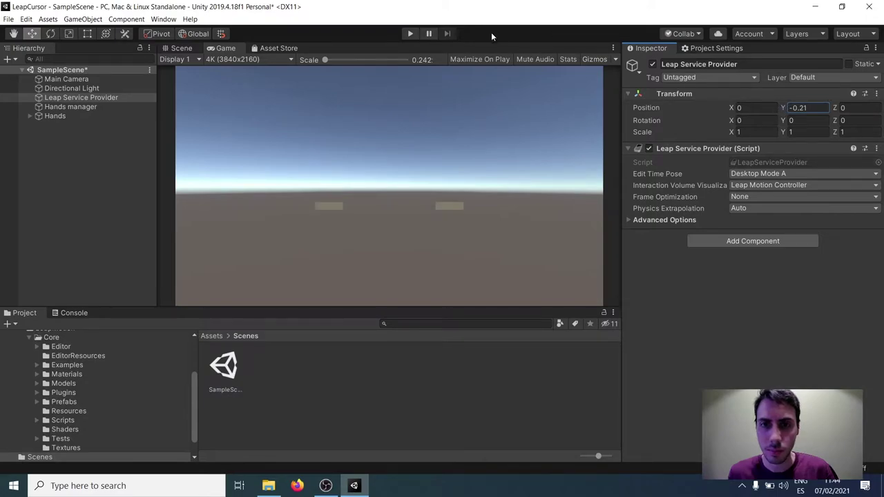
pyautogui.click(413, 37)
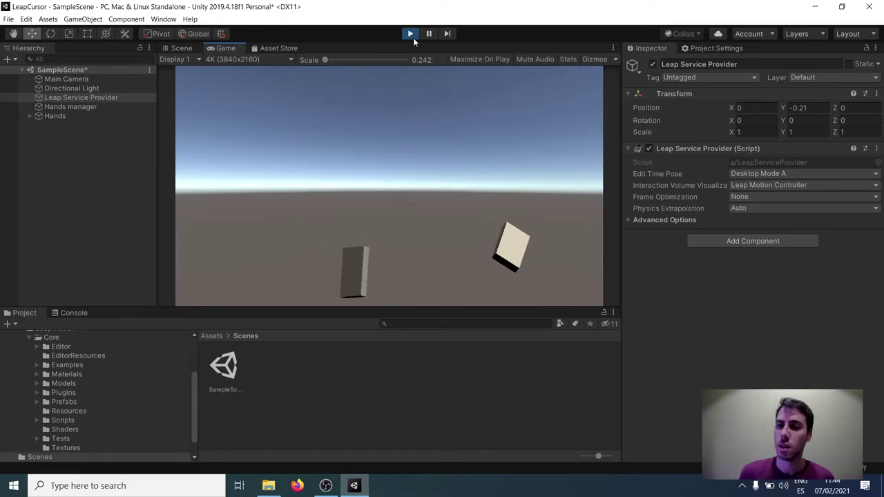
pyautogui.click(413, 38)
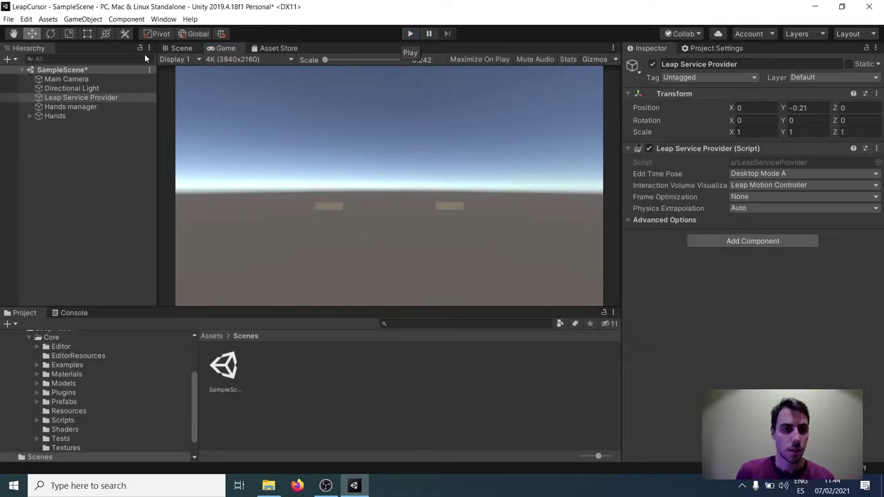
pyautogui.click(69, 79)
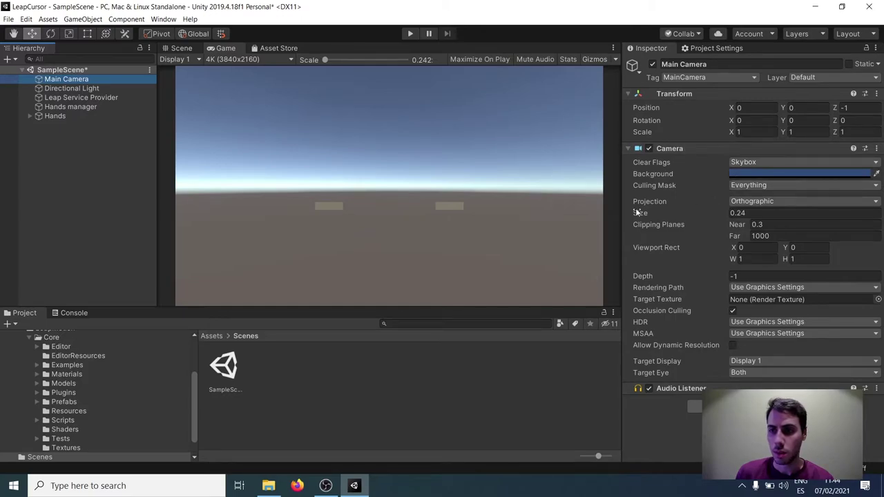
# Set the Main Camera's Near clipping plane to 0 while inspecting its frustum.
pyautogui.click(181, 48)
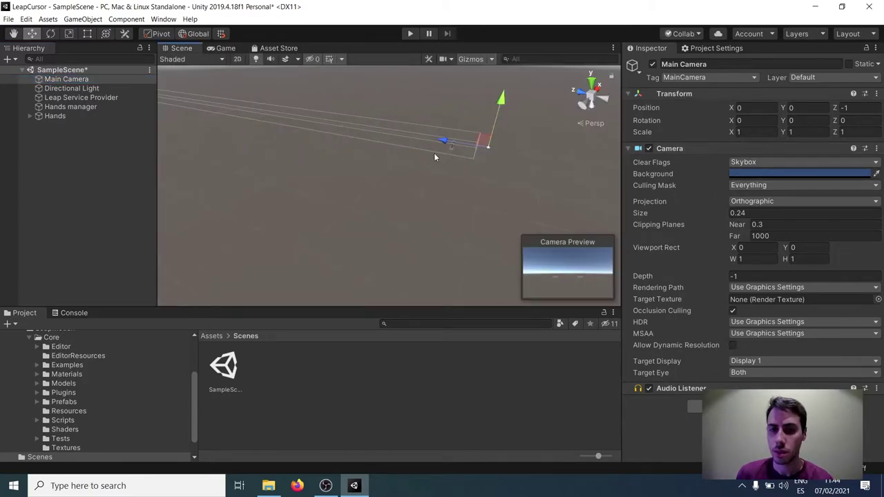
pyautogui.moveTo(434, 153); pyautogui.dragTo(362, 174, button='right')
pyautogui.moveTo(456, 192); pyautogui.dragTo(181, 95, button='right')
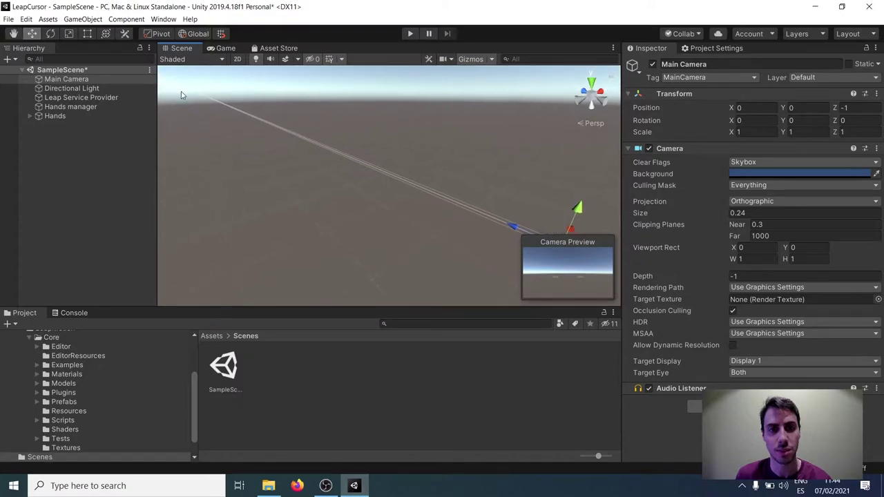
pyautogui.moveTo(239, 103); pyautogui.dragTo(494, 178, button='right')
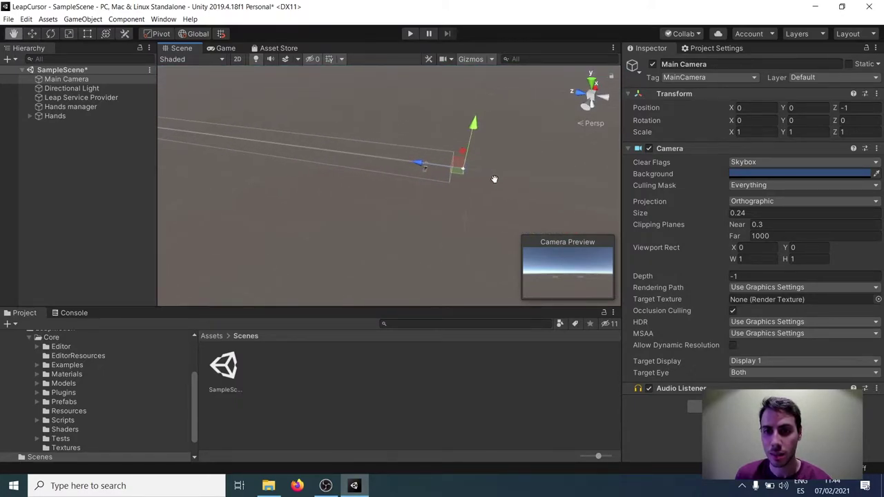
pyautogui.click(769, 224)
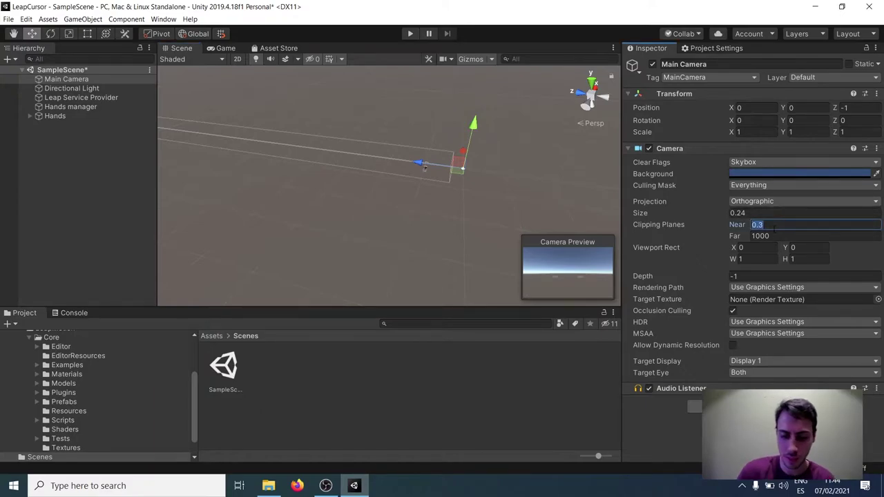
pyautogui.write('0')
# Reduce the camera's Far clipping plane to 1.5 and zoom in on the frustum.
pyautogui.moveTo(532, 186); pyautogui.dragTo(484, 175, button='right')
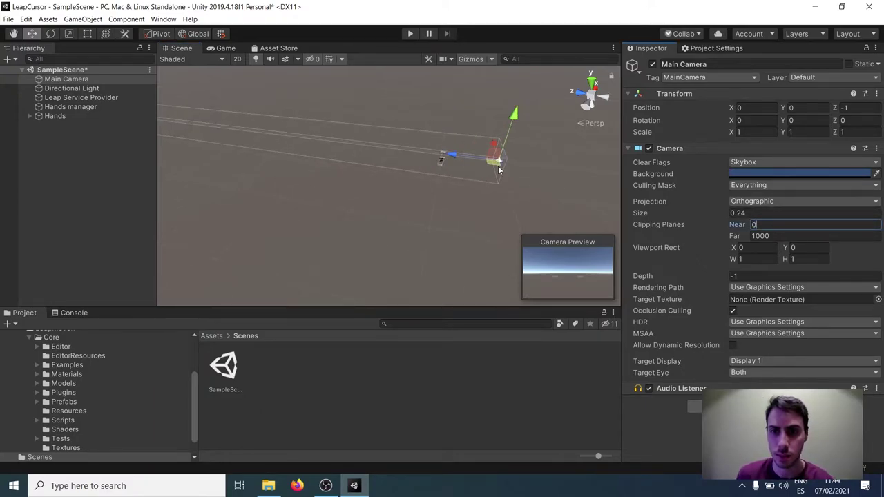
pyautogui.moveTo(473, 169); pyautogui.dragTo(385, 154, button='middle')
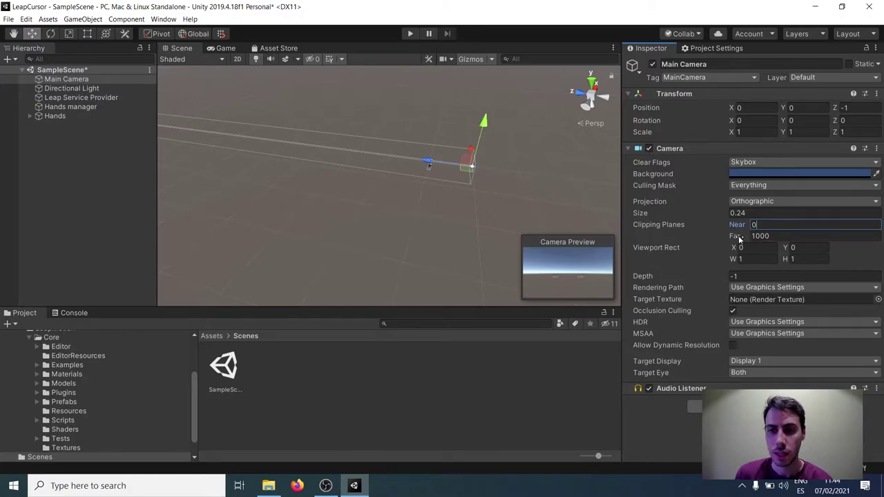
pyautogui.click(768, 236)
pyautogui.write('10')
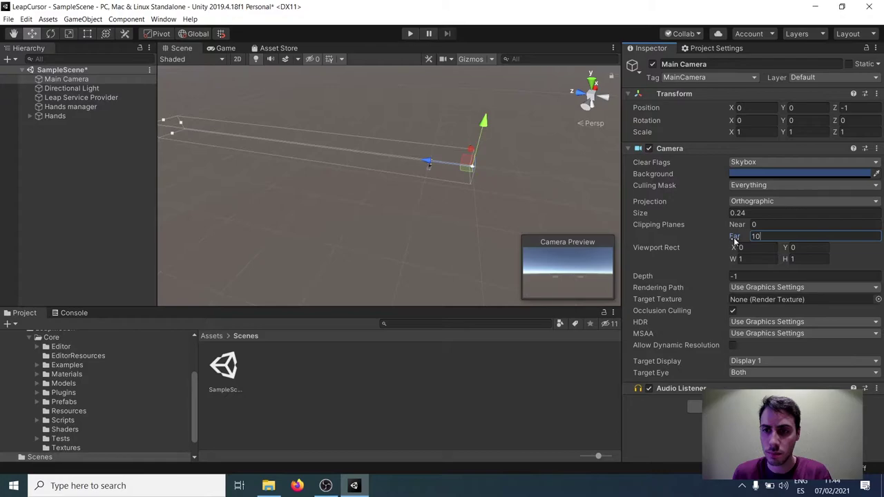
pyautogui.moveTo(735, 237); pyautogui.dragTo(560, 207)
pyautogui.scroll(3, 444, 169)
pyautogui.scroll(3, 482, 160)
pyautogui.moveTo(481, 159); pyautogui.dragTo(356, 158, button='middle')
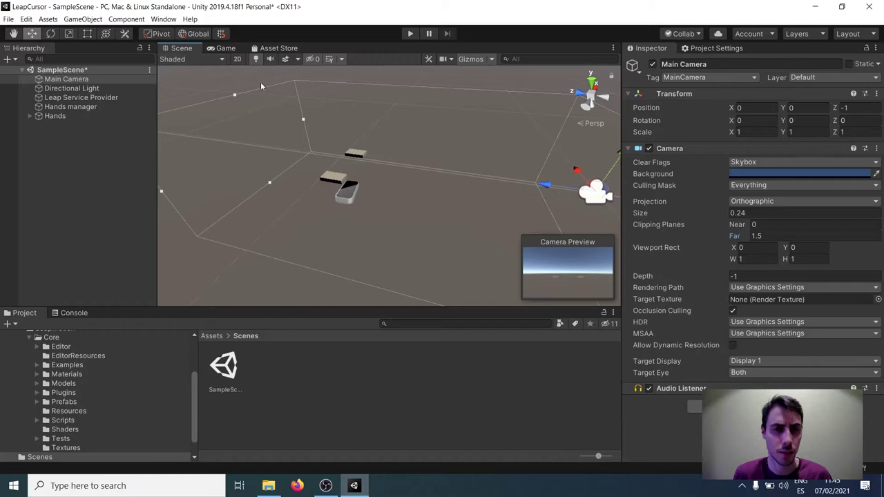
# Frame the Main Camera in the Scene view and save SampleScene via File > Save.
pyautogui.doubleClick(66, 79)
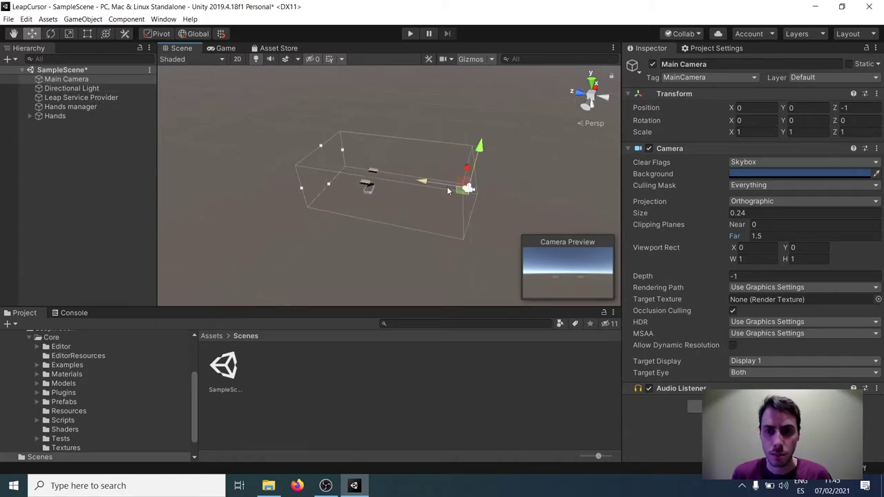
pyautogui.scroll(4, 448, 190)
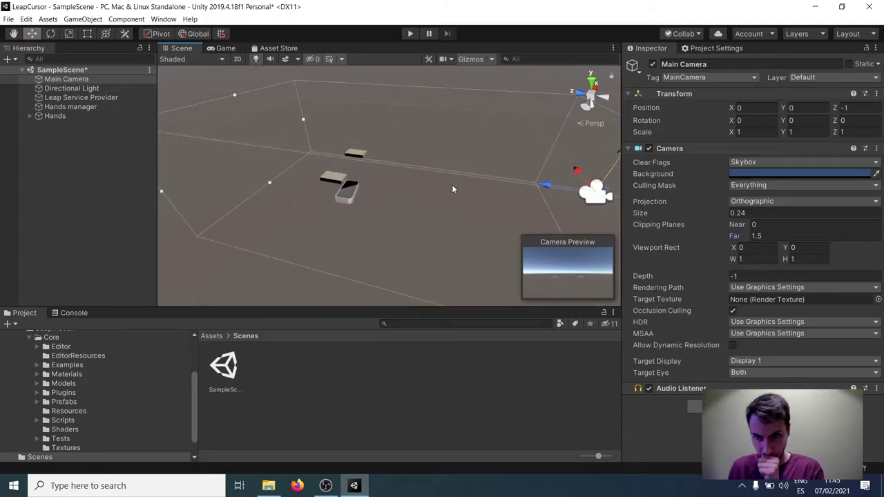
pyautogui.scroll(-3, 489, 168)
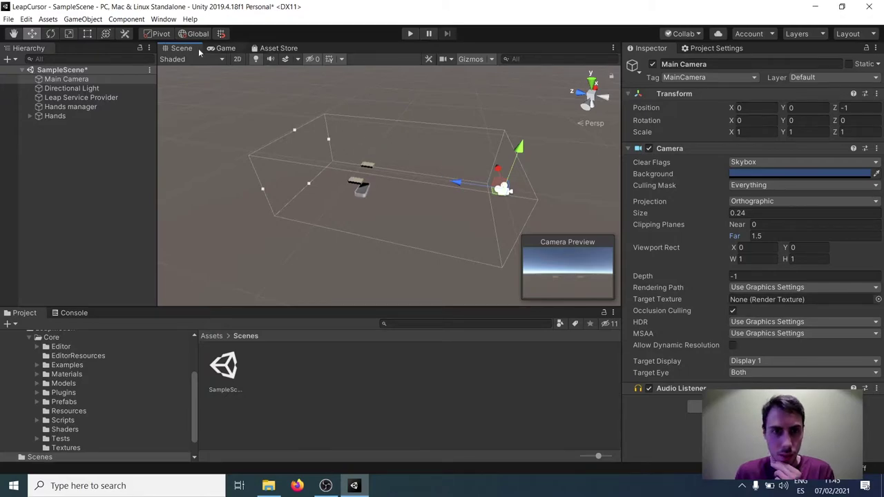
pyautogui.click(8, 19)
pyautogui.click(32, 60)
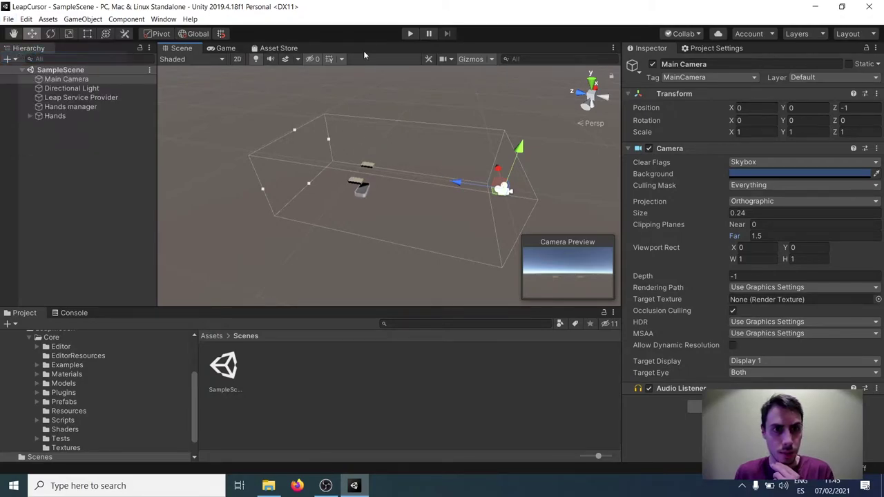
# Set the camera's Clear Flags to Solid Color and preview the Game view at FULL HD (1920x1080).
pyautogui.click(241, 48)
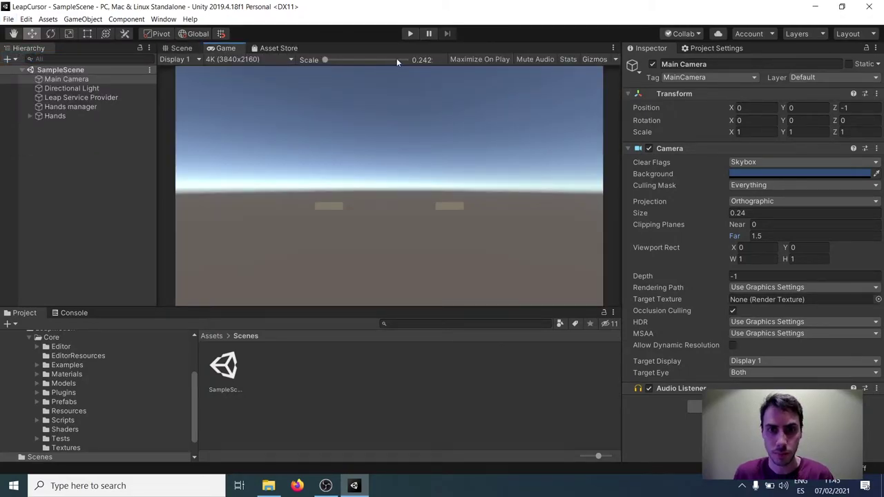
pyautogui.click(784, 163)
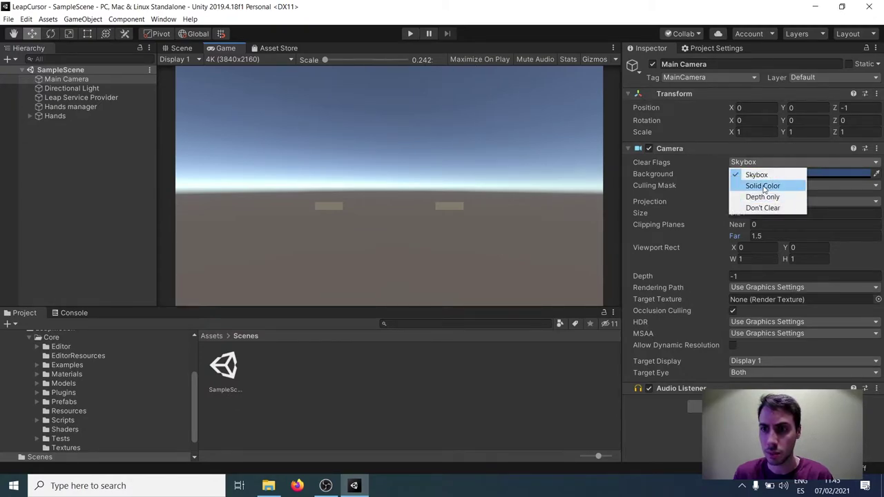
pyautogui.click(763, 186)
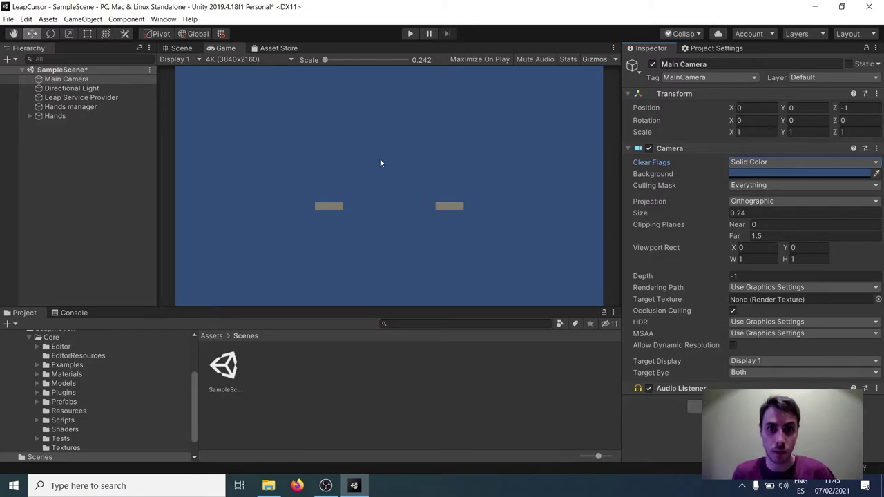
pyautogui.click(281, 59)
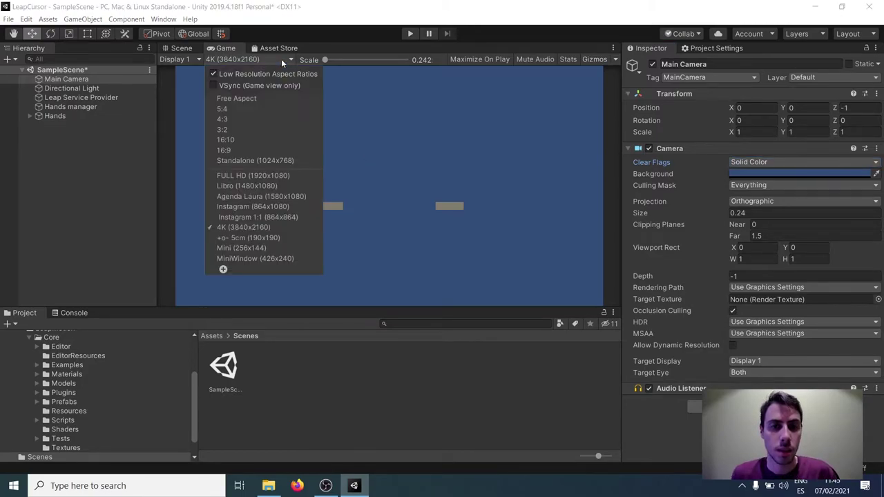
pyautogui.click(250, 177)
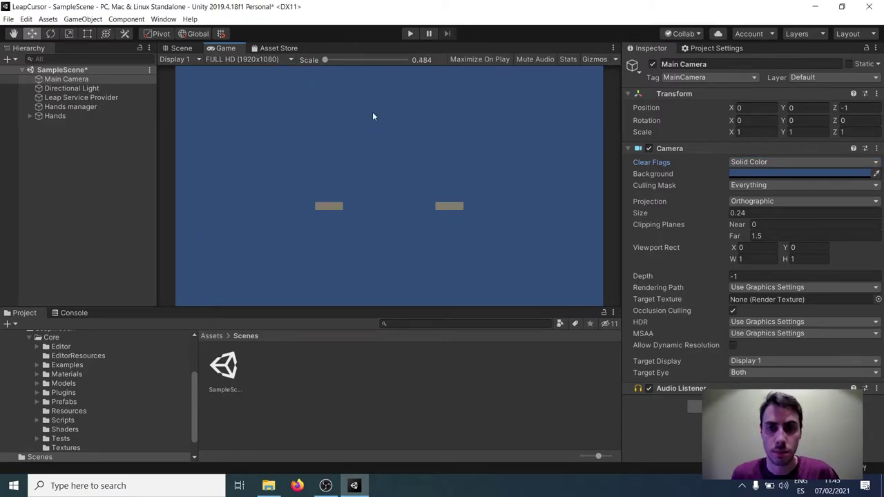
# Save the scene, then run and stop Play mode to test hand tracking.
pyautogui.click(9, 19)
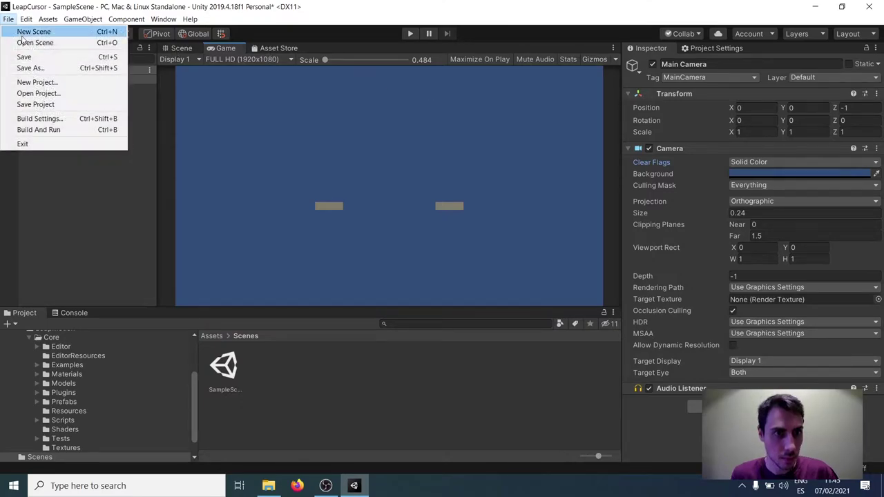
pyautogui.click(87, 57)
pyautogui.click(410, 34)
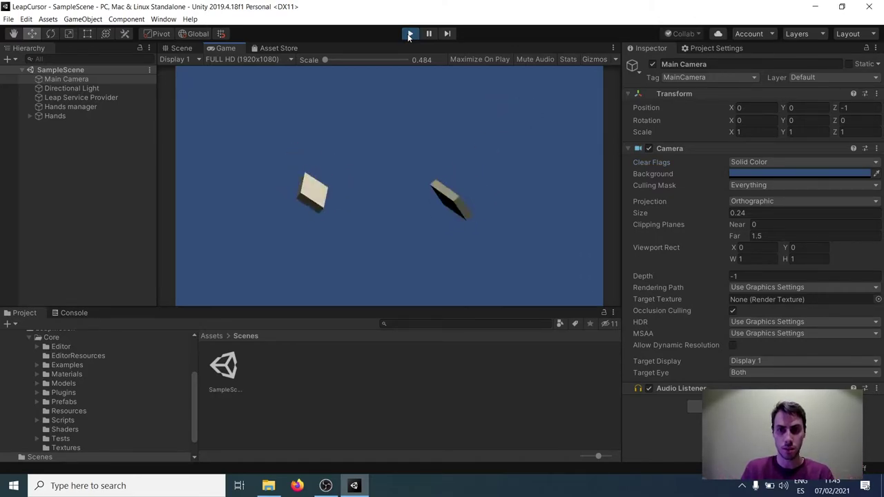
pyautogui.click(409, 34)
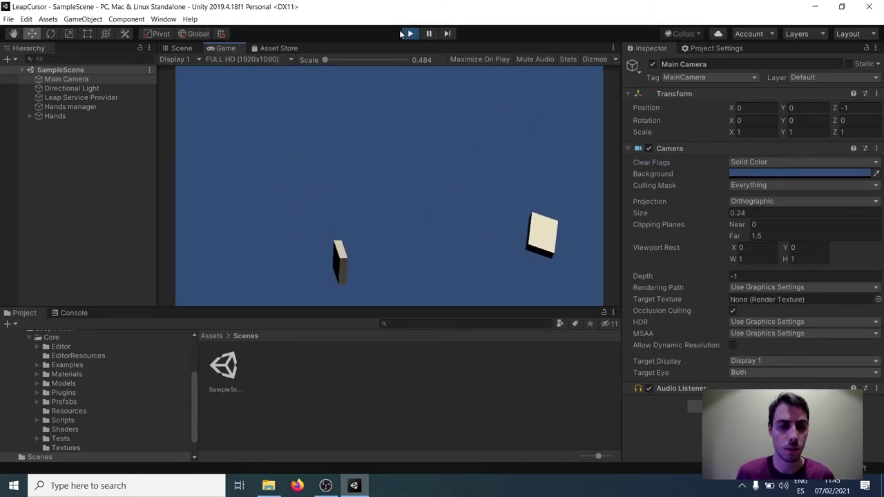
pyautogui.click(410, 34)
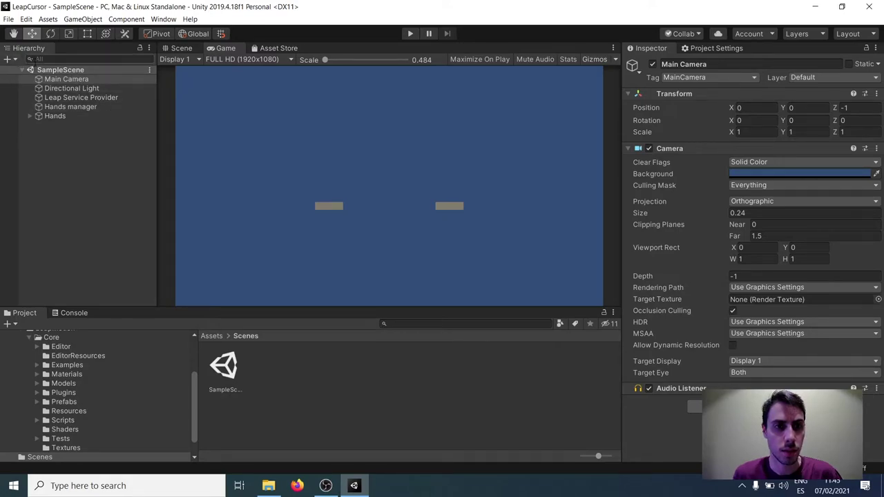
# Create an empty object at the origin named Leap Cursor.
pyautogui.click(67, 150)
pyautogui.click(8, 58)
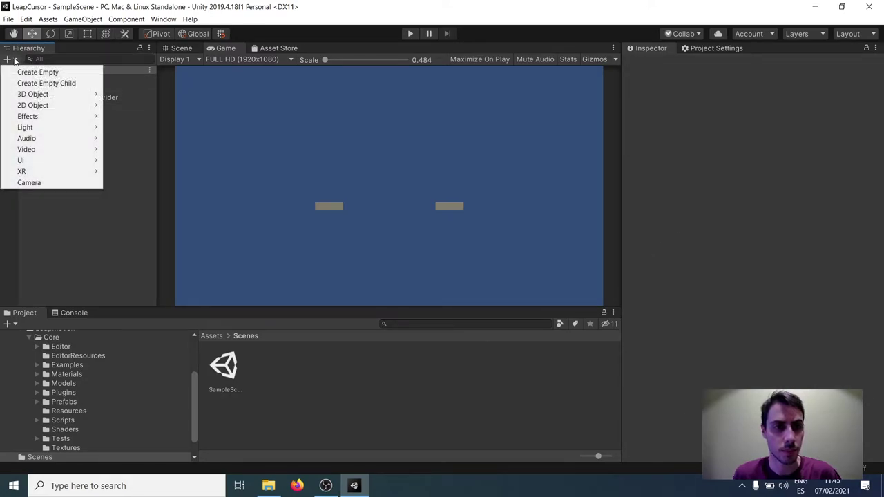
pyautogui.click(37, 74)
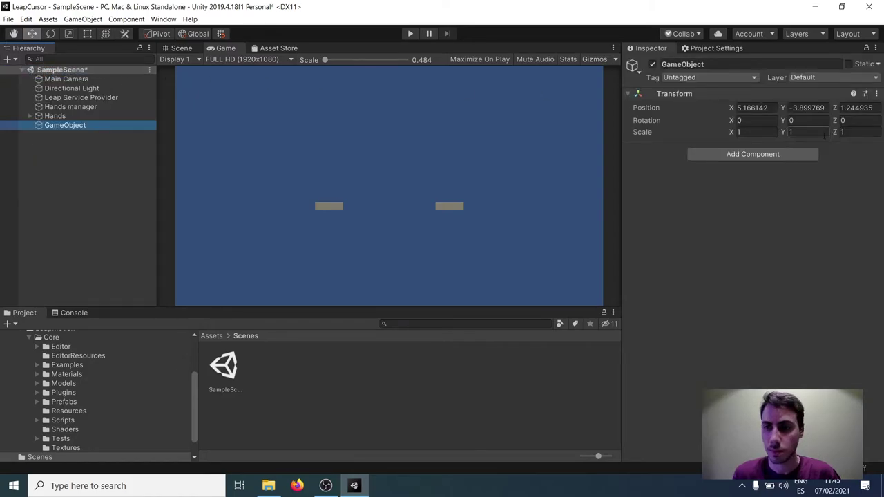
pyautogui.click(876, 94)
pyautogui.click(846, 104)
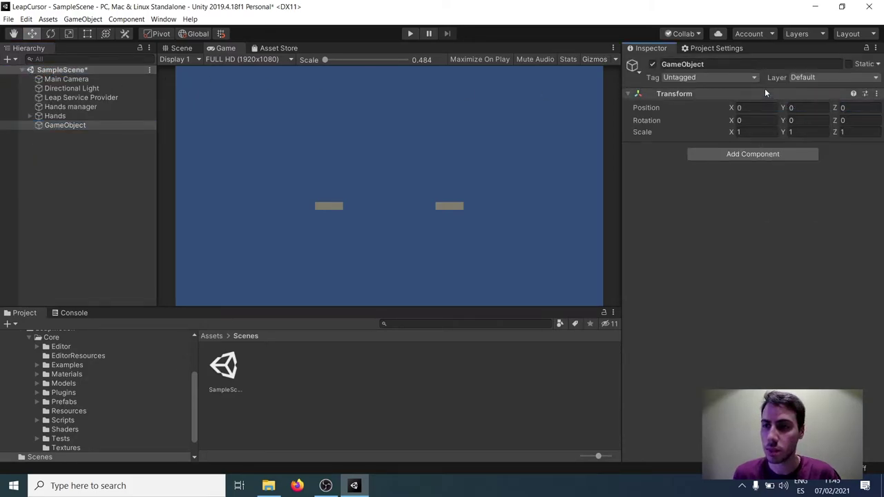
pyautogui.click(720, 65)
pyautogui.write('Leap Cursor')
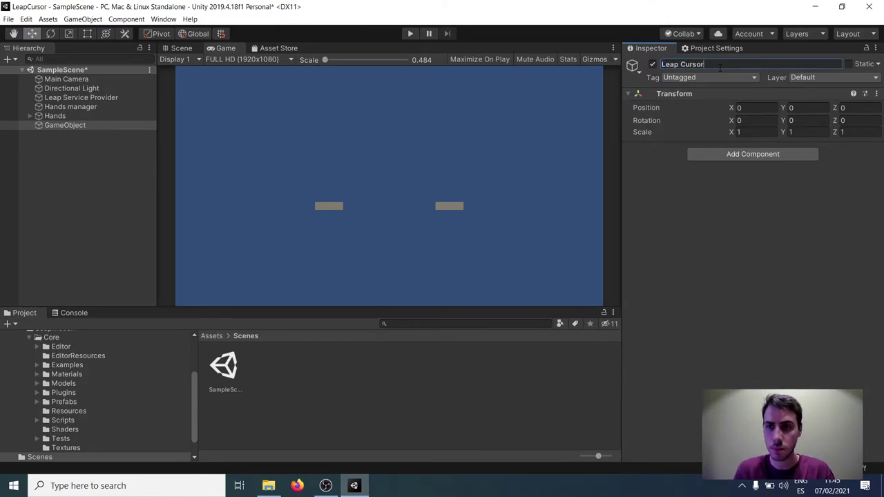
pyautogui.press('Return')
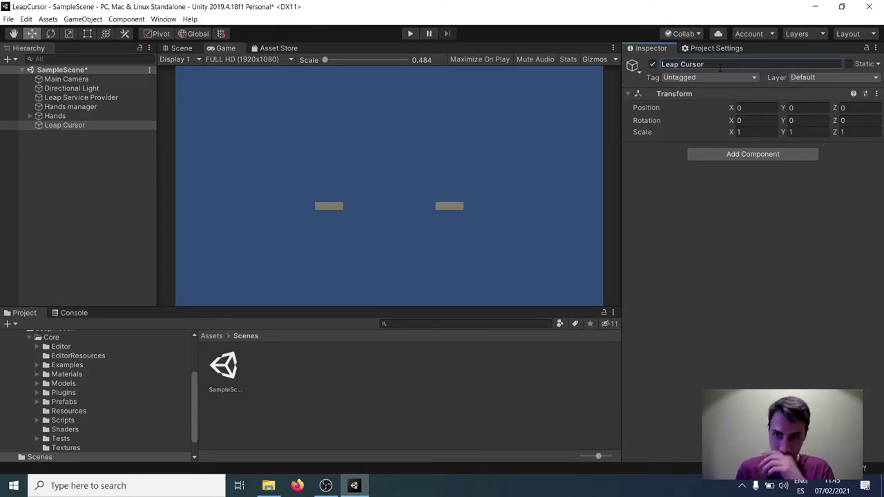
# Add a Sprite Renderer to Leap Cursor showing the Knob sprite.
pyautogui.click(759, 154)
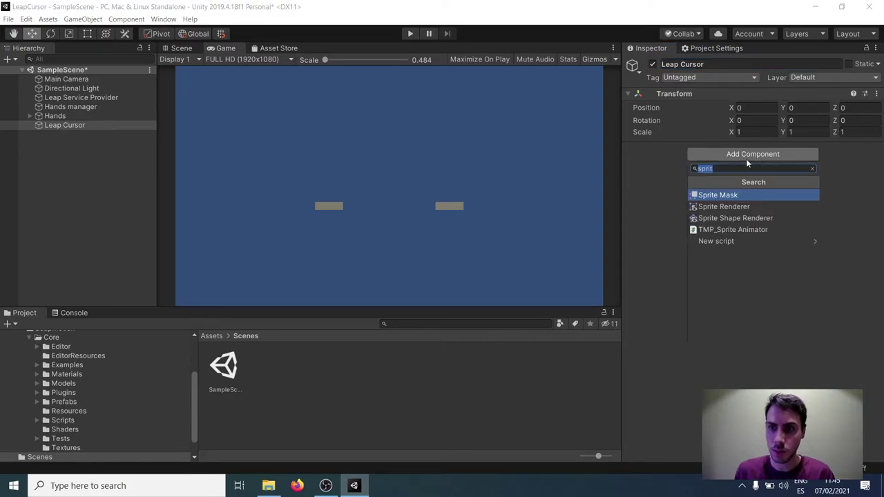
pyautogui.write('sprite')
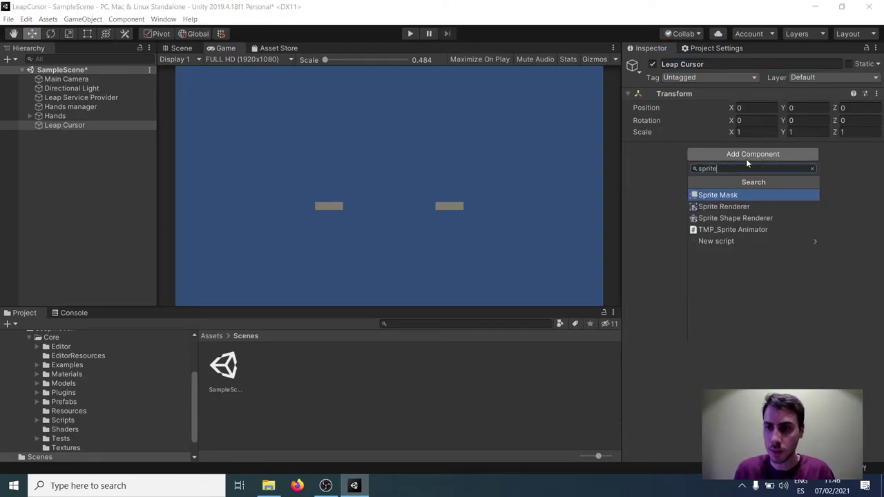
pyautogui.press('Down')
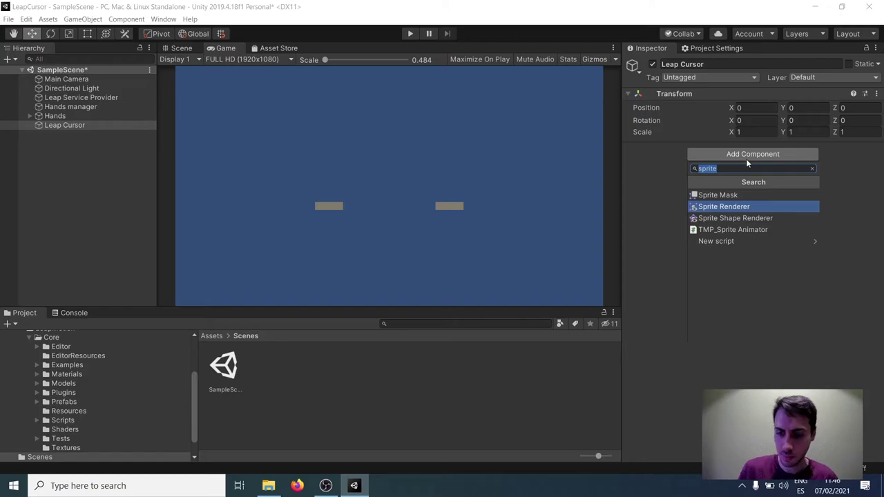
pyautogui.press('Return')
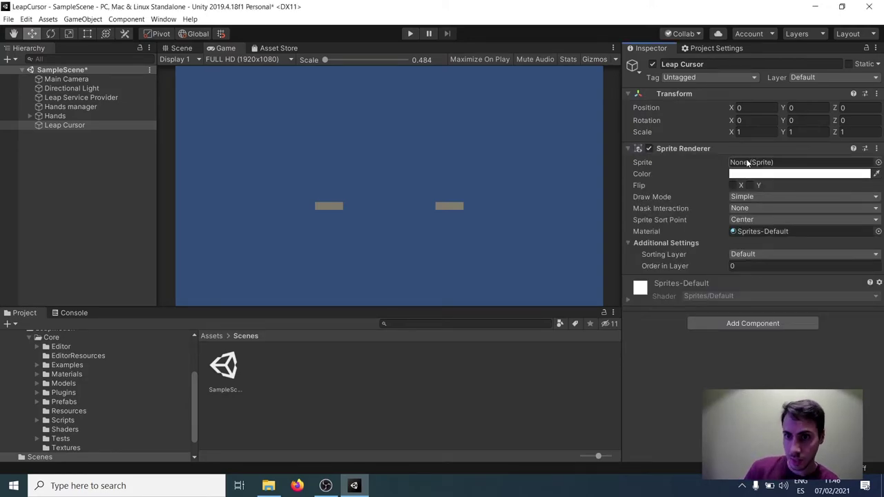
pyautogui.click(878, 163)
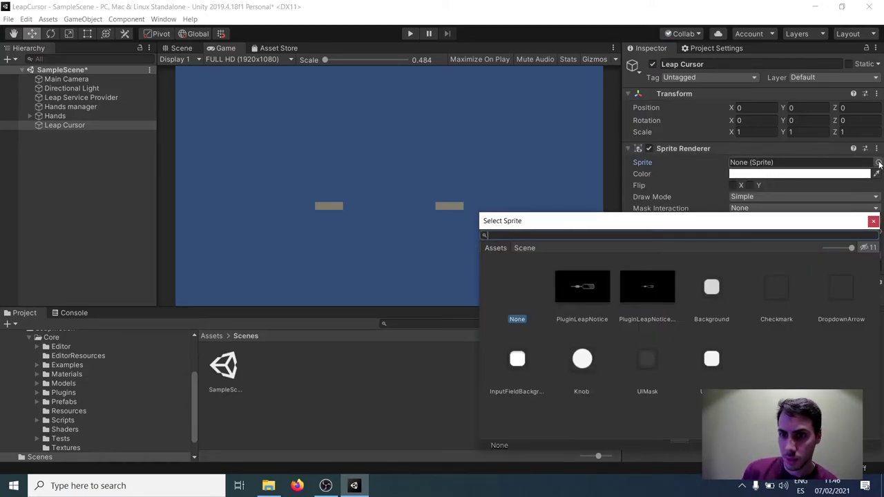
pyautogui.click(585, 363)
pyautogui.doubleClick(585, 367)
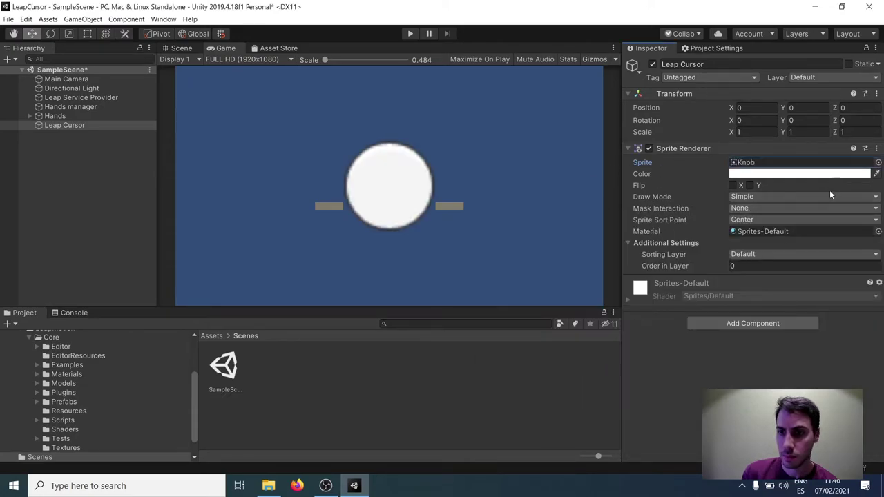
# Set Leap Cursor's Scale X and Y to 0.1.
pyautogui.click(754, 132)
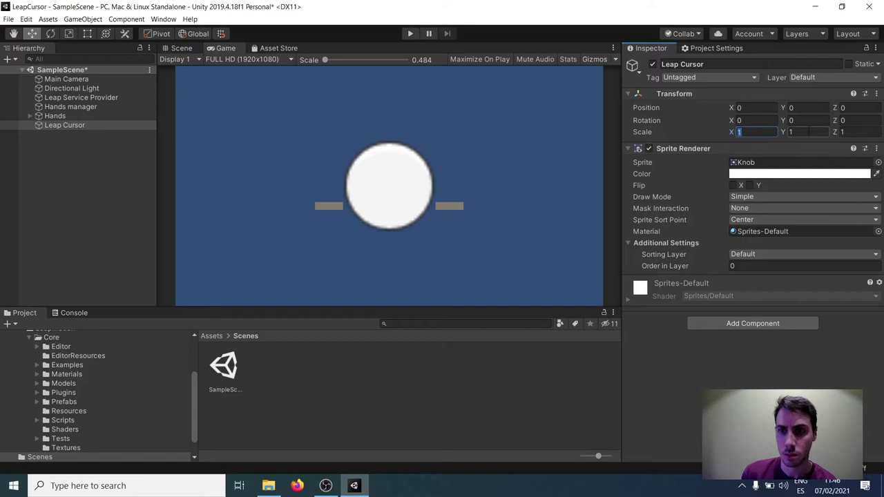
pyautogui.write('0.1')
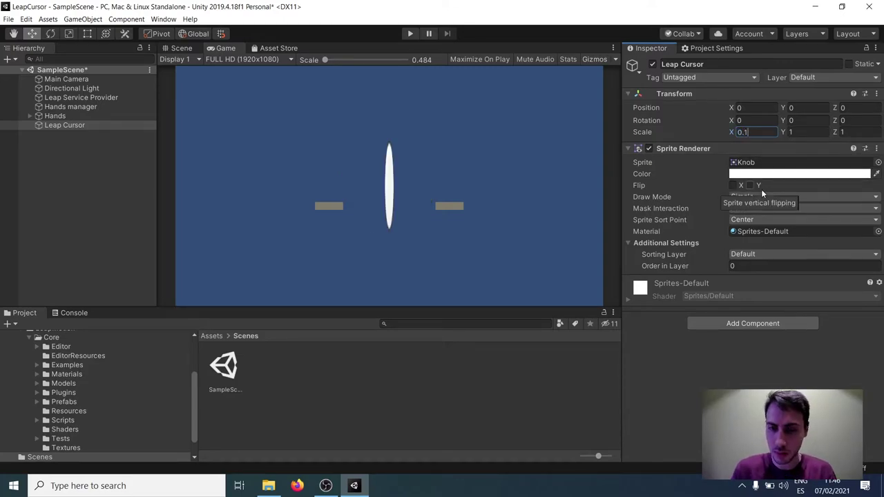
pyautogui.press('Tab')
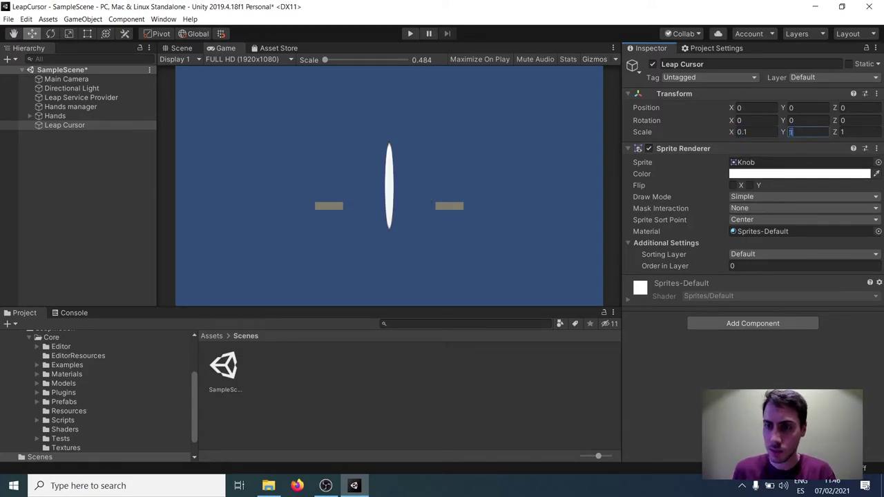
pyautogui.write('0.1')
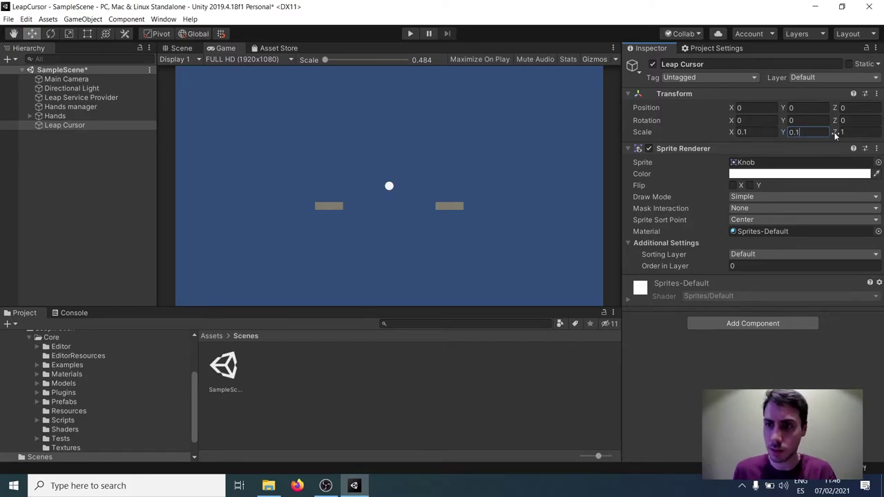
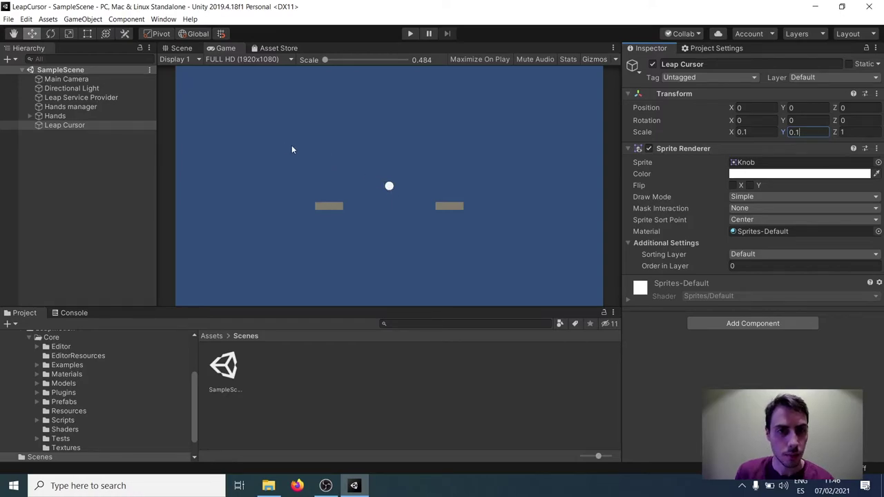
# Switch to the Scene view, select Main Camera, and frame its viewing frustum.
pyautogui.click(183, 49)
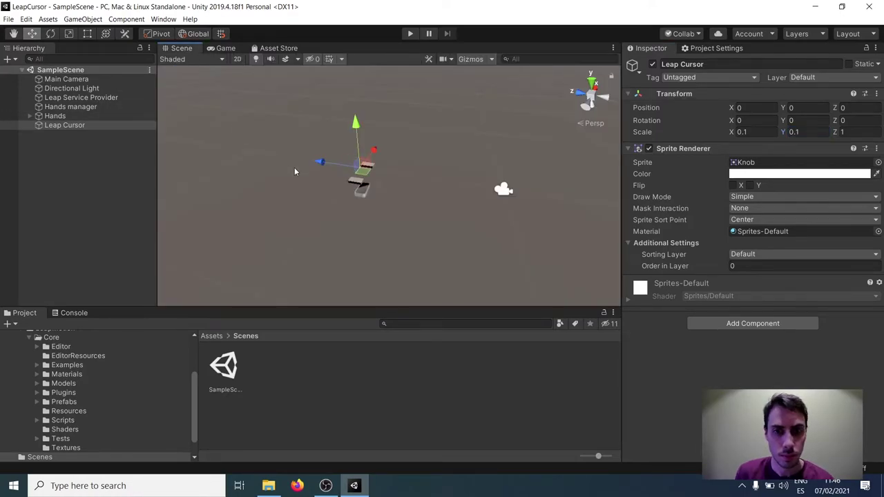
pyautogui.scroll(5, 374, 178)
pyautogui.scroll(-5, 375, 179)
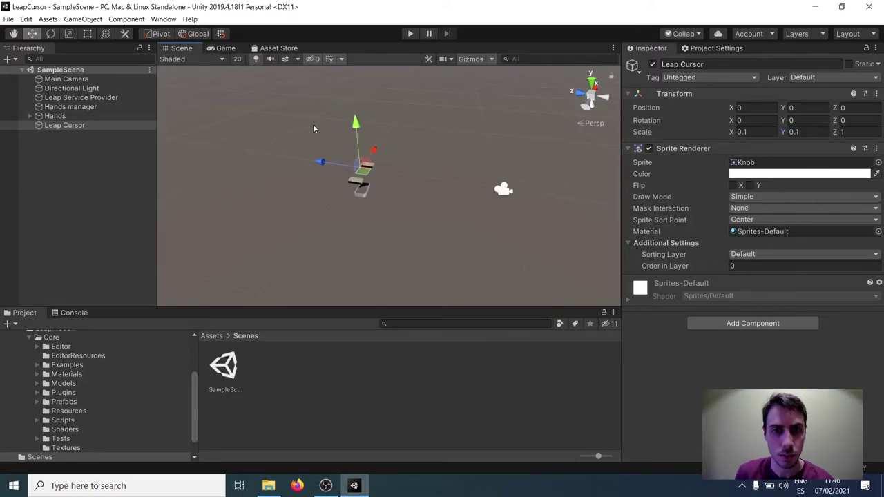
pyautogui.click(69, 79)
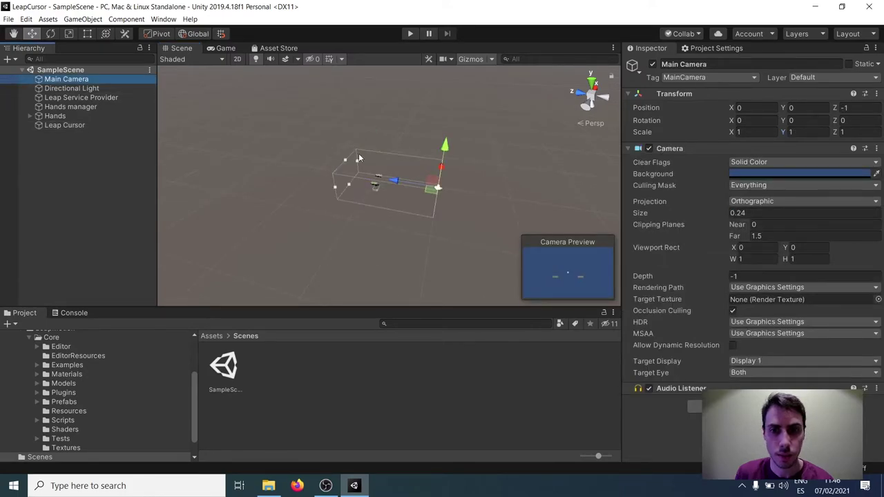
pyautogui.scroll(5, 401, 185)
pyautogui.scroll(-3, 401, 185)
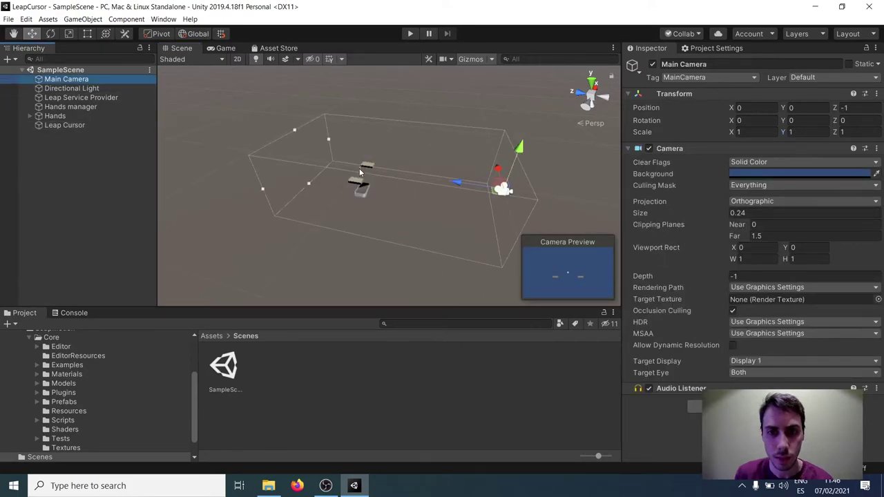
pyautogui.scroll(6, 357, 169)
pyautogui.moveTo(272, 156); pyautogui.dragTo(286, 151, button='middle')
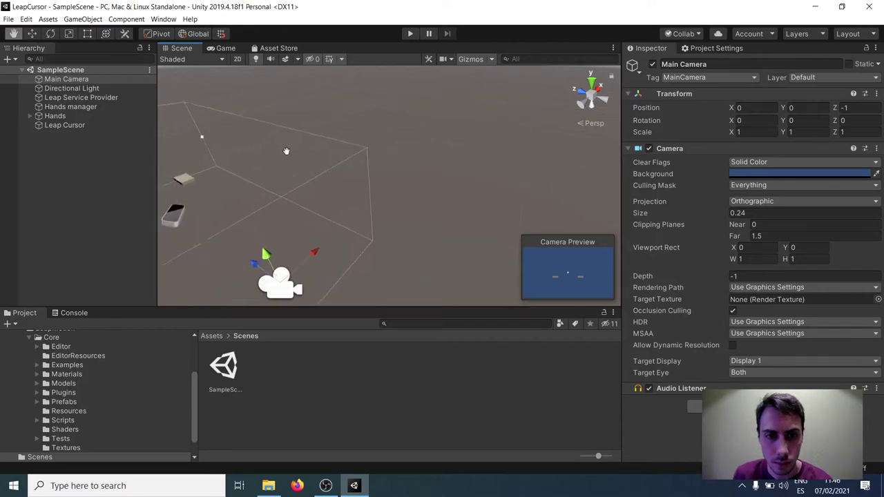
pyautogui.keyDown('alt'); pyautogui.moveTo(286, 151); pyautogui.dragTo(233, 154); pyautogui.keyUp('alt')
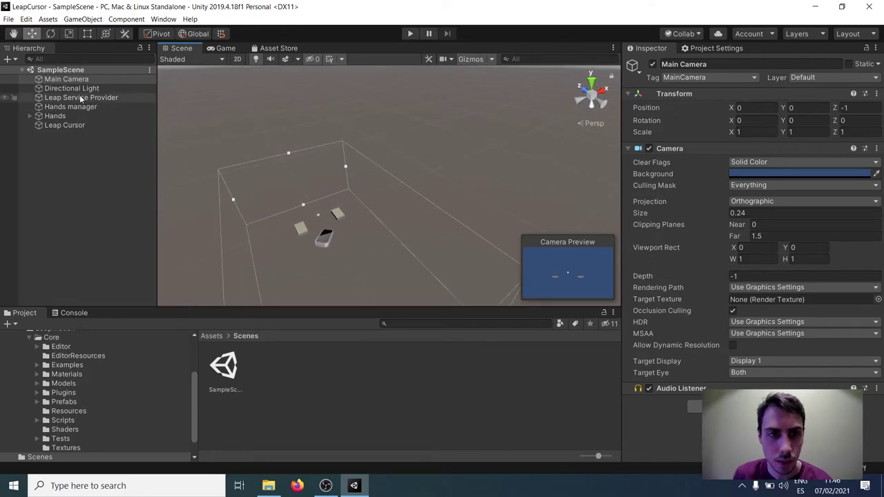
# Check the Leap Cursor object, then reselect Main Camera and orbit closer around its frustum.
pyautogui.click(66, 124)
pyautogui.click(67, 81)
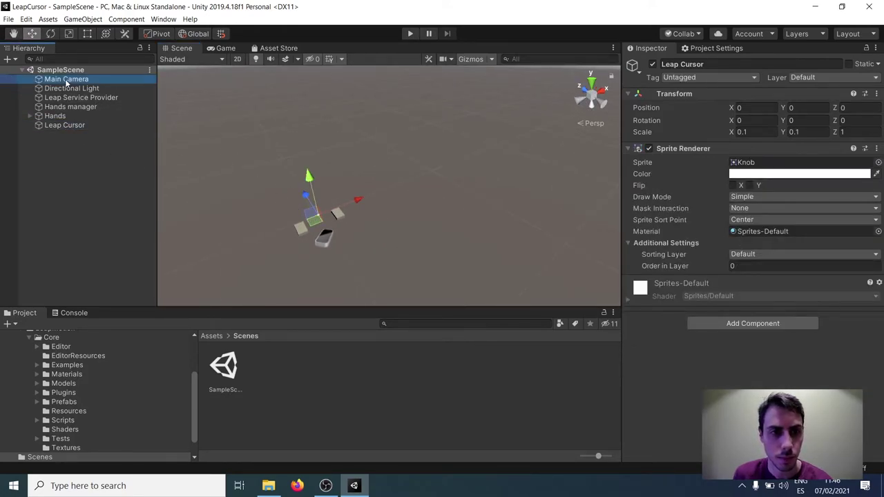
pyautogui.moveTo(308, 162); pyautogui.dragTo(312, 123, button='middle')
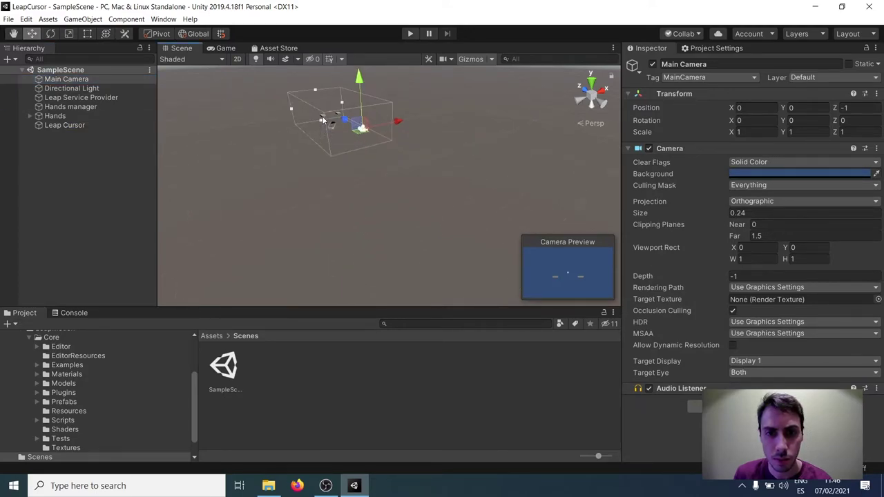
pyautogui.keyDown('alt'); pyautogui.moveTo(322, 120); pyautogui.dragTo(471, 141); pyautogui.keyUp('alt')
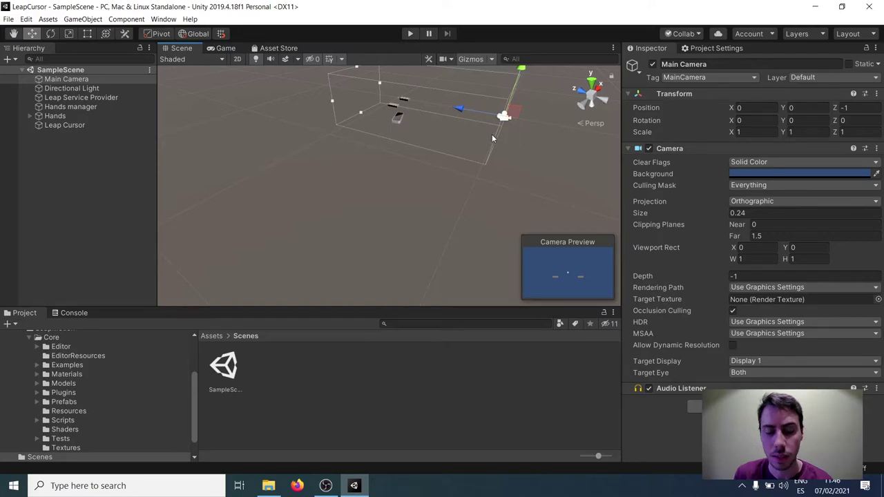
pyautogui.scroll(-2, 487, 138)
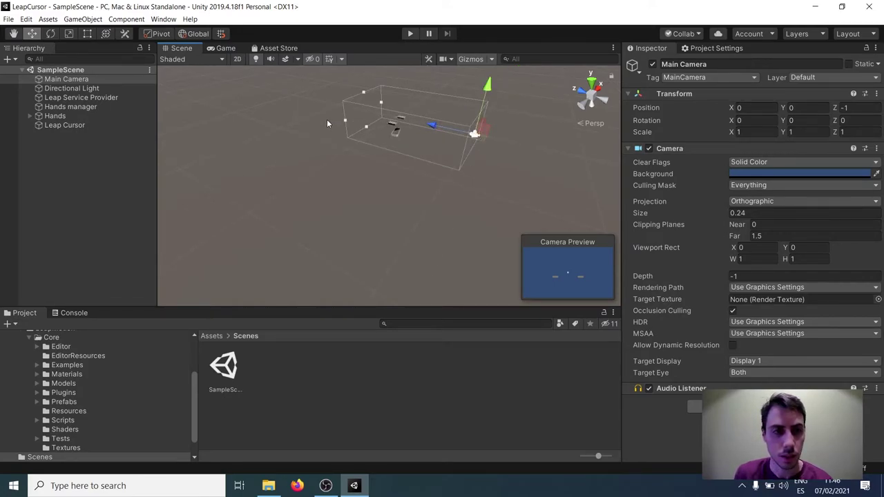
pyautogui.scroll(2, 353, 104)
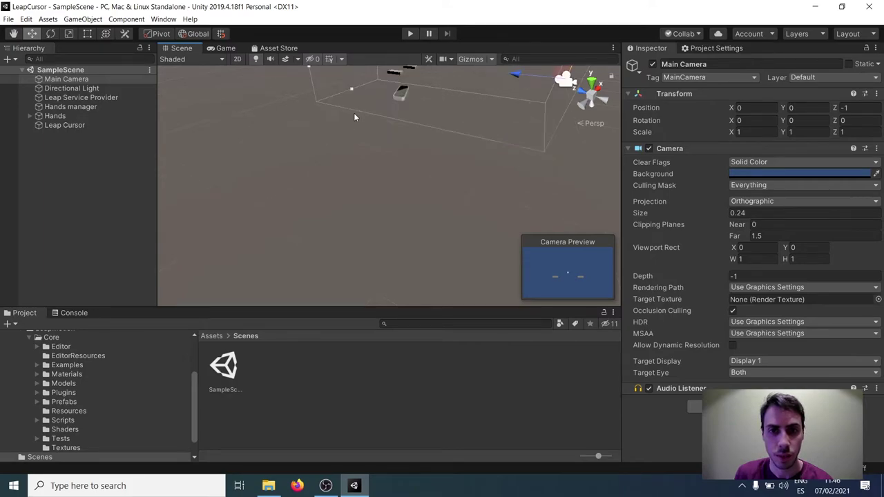
pyautogui.keyDown('alt'); pyautogui.moveTo(353, 113); pyautogui.dragTo(402, 121); pyautogui.keyUp('alt')
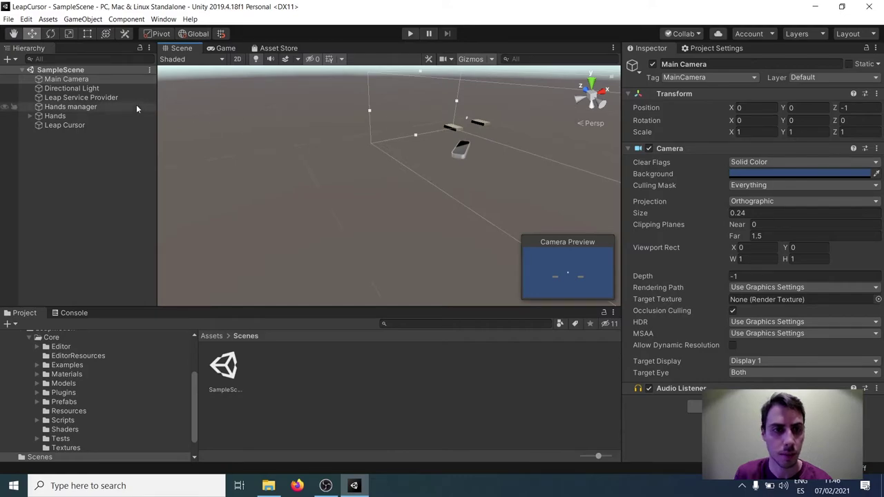
# Deselect Main Camera and create a UI Canvas from the Hierarchy's create menu.
pyautogui.click(76, 135)
pyautogui.click(8, 59)
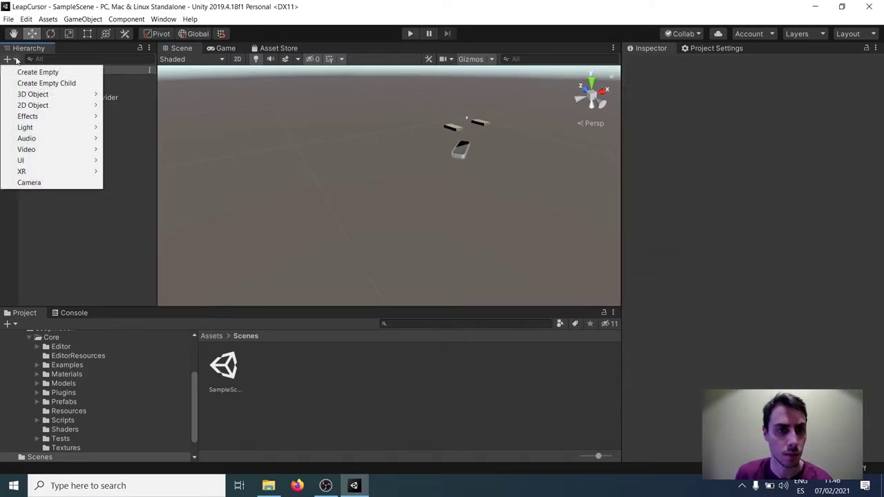
pyautogui.moveTo(60, 165)
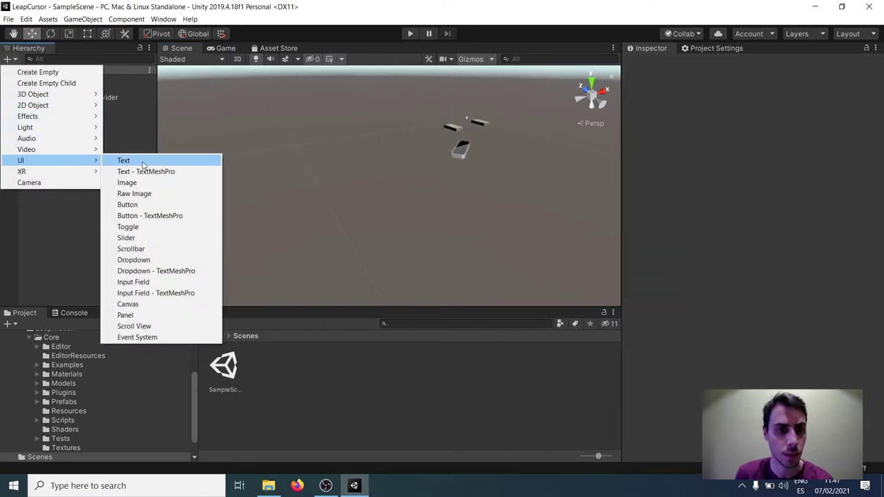
pyautogui.click(141, 304)
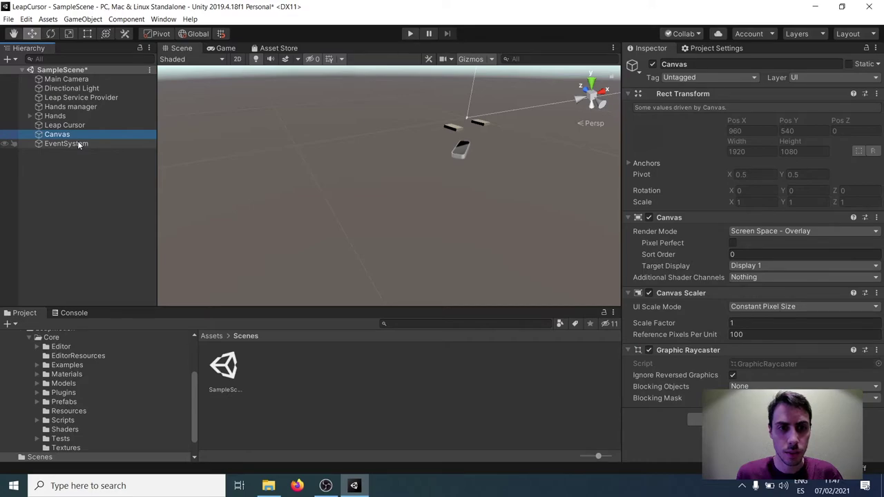
# Set the Canvas Render Mode to Screen Space - Camera with Main Camera as Render Camera.
pyautogui.moveTo(476, 127); pyautogui.dragTo(256, 203, button='middle')
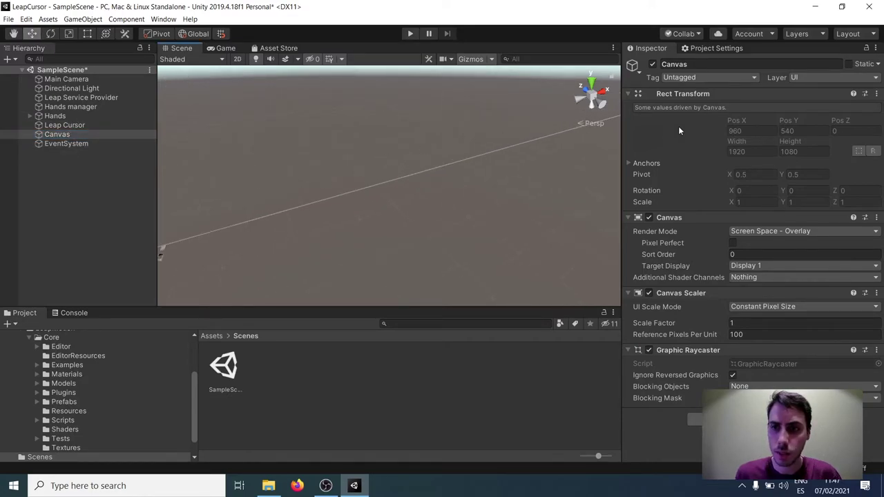
pyautogui.click(791, 232)
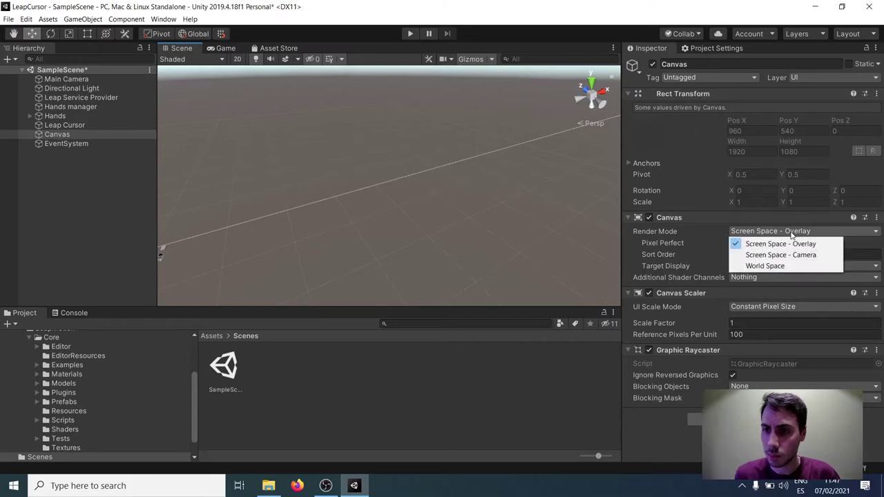
pyautogui.click(770, 256)
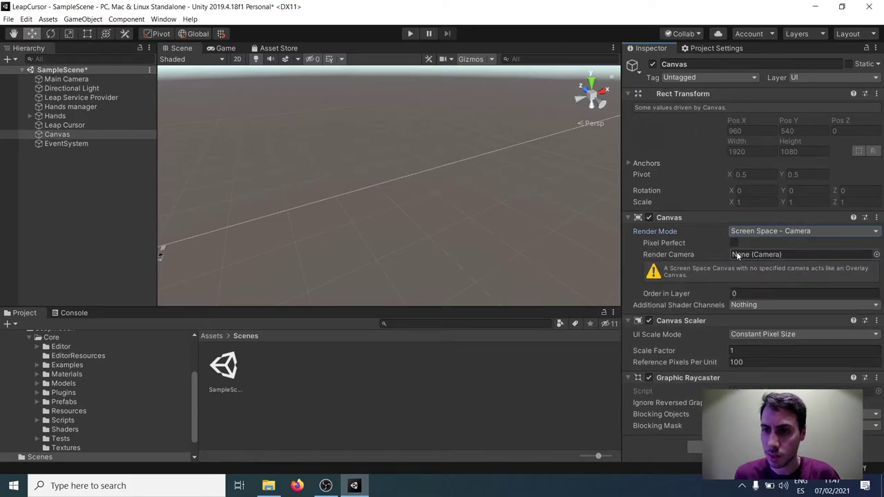
pyautogui.moveTo(66, 78); pyautogui.dragTo(775, 256)
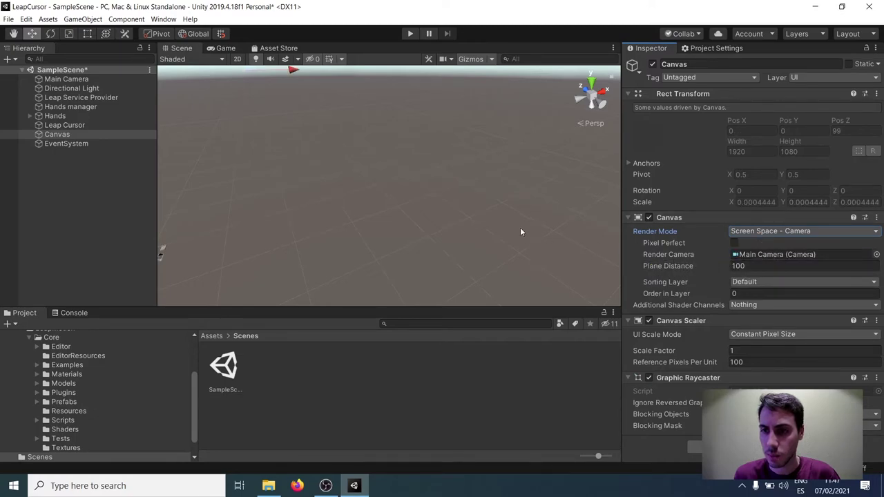
# Inspect the Directional Light and Main Camera, then reselect the Canvas.
pyautogui.moveTo(321, 155); pyautogui.dragTo(365, 152, button='middle')
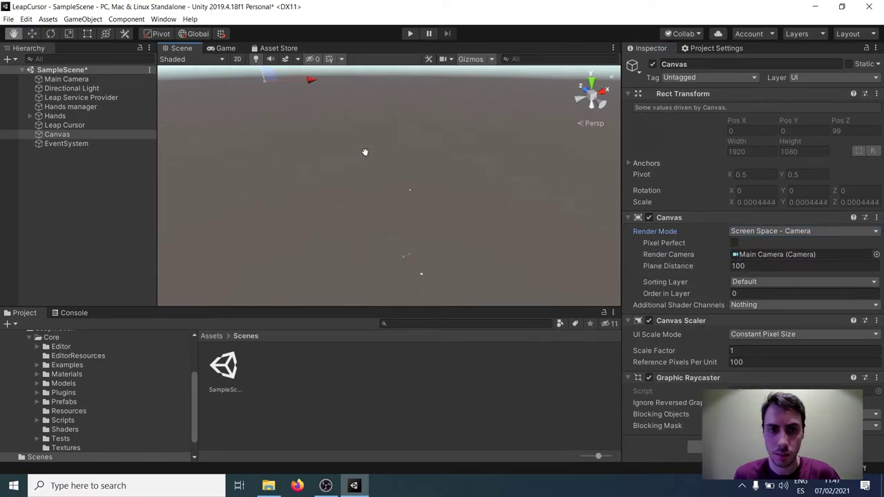
pyautogui.click(78, 90)
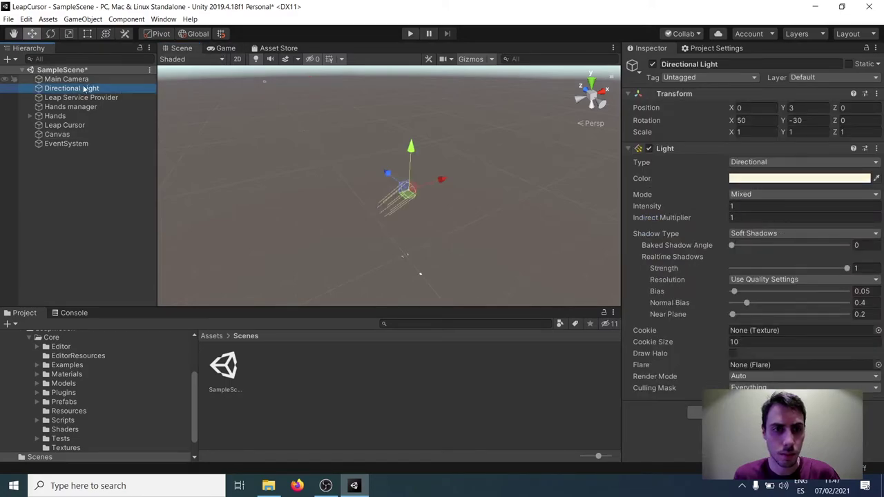
pyautogui.click(81, 80)
pyautogui.moveTo(415, 231); pyautogui.dragTo(397, 207, button='middle')
pyautogui.click(70, 135)
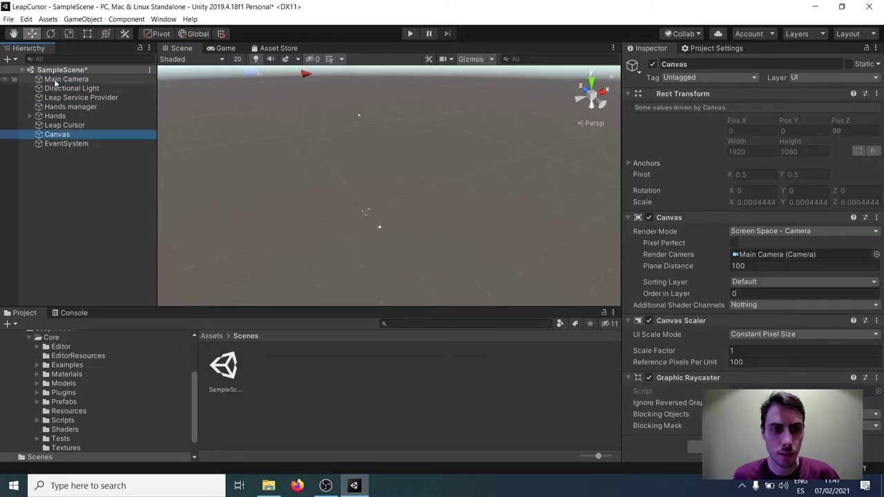
pyautogui.click(7, 59)
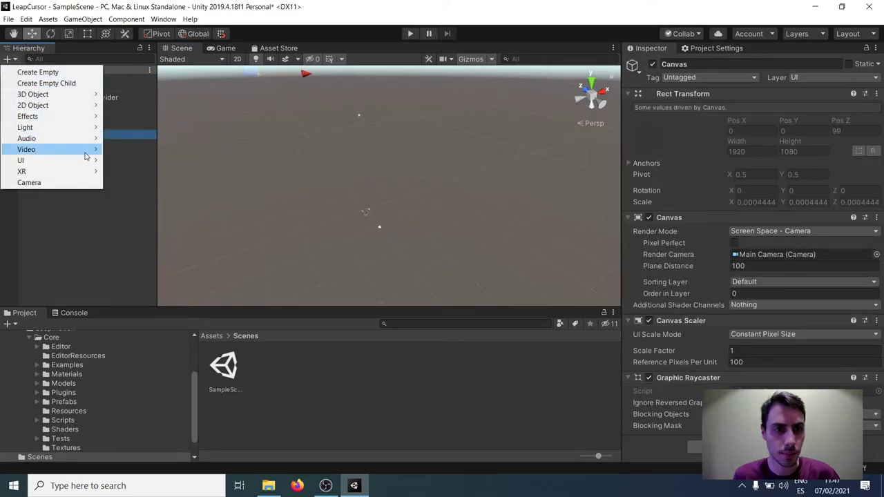
# Add an Image under the Canvas using the PluginLeapNotice sprite as its source.
pyautogui.moveTo(88, 160)
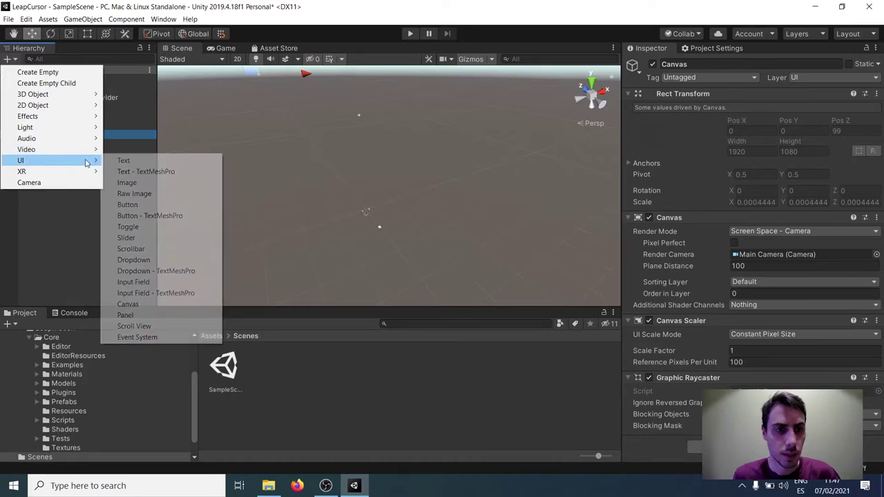
pyautogui.click(141, 183)
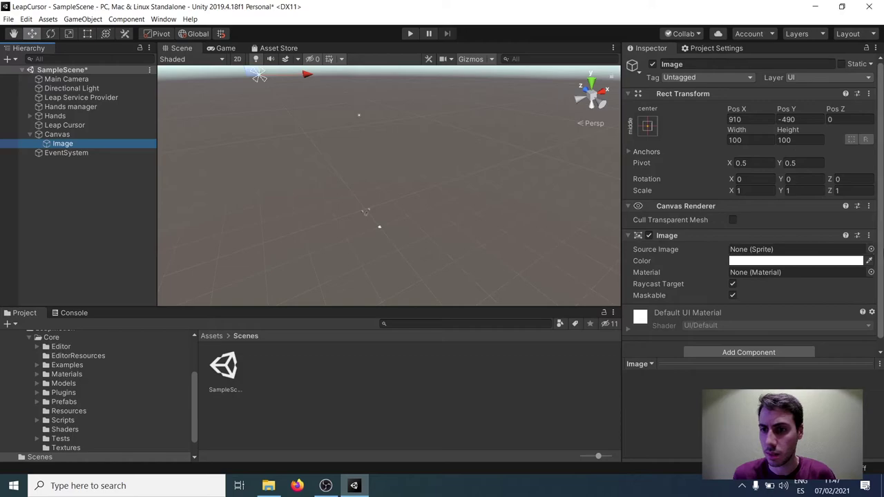
pyautogui.click(871, 249)
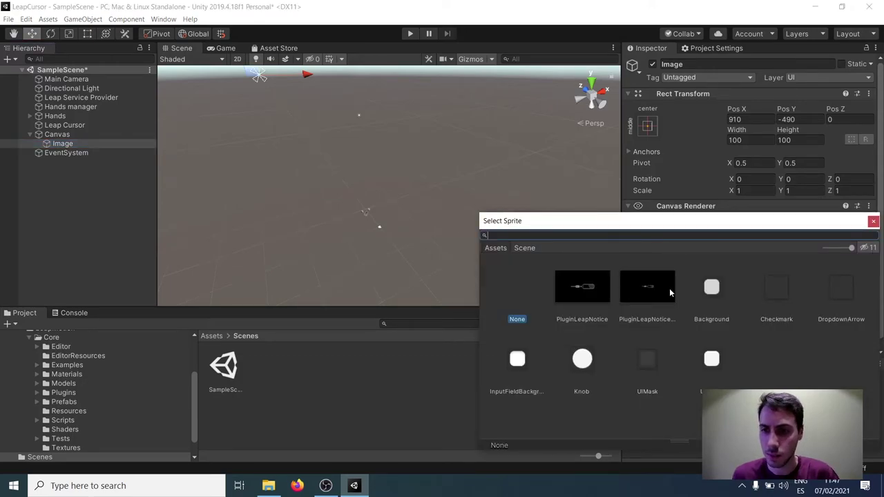
pyautogui.click(591, 295)
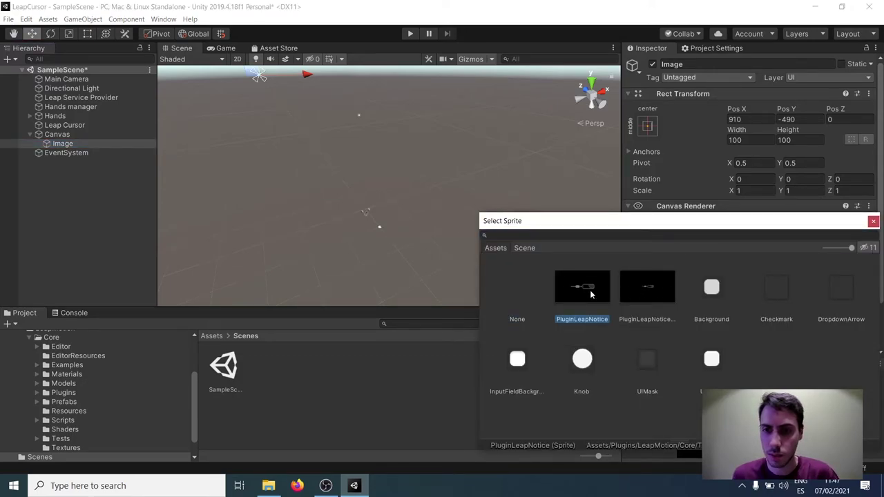
pyautogui.doubleClick(599, 295)
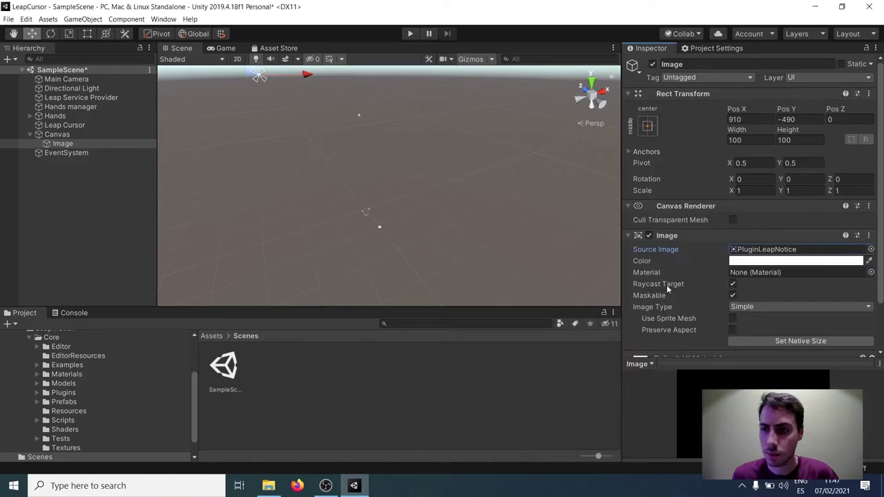
# Apply the stretch-stretch anchor preset to the Image and switch the Scene view to 2D.
pyautogui.click(653, 129)
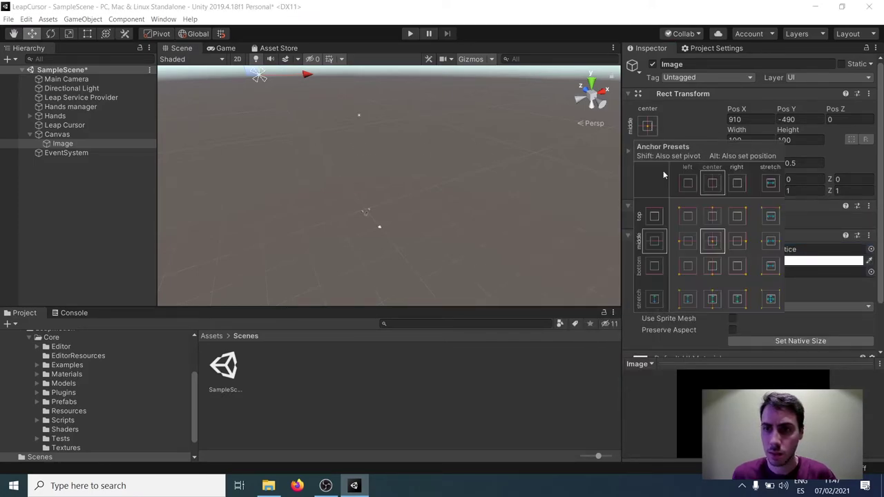
pyautogui.keyDown('alt'); pyautogui.click(772, 299); pyautogui.keyUp('alt')
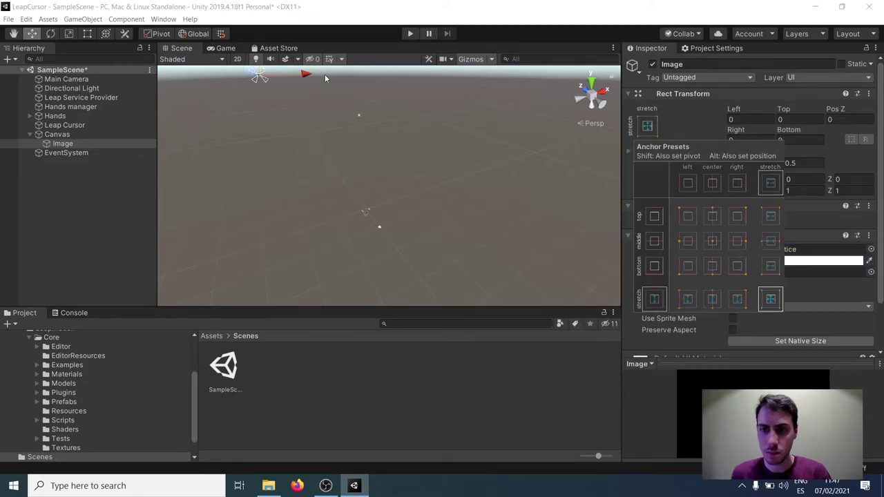
pyautogui.click(222, 53)
pyautogui.click(237, 59)
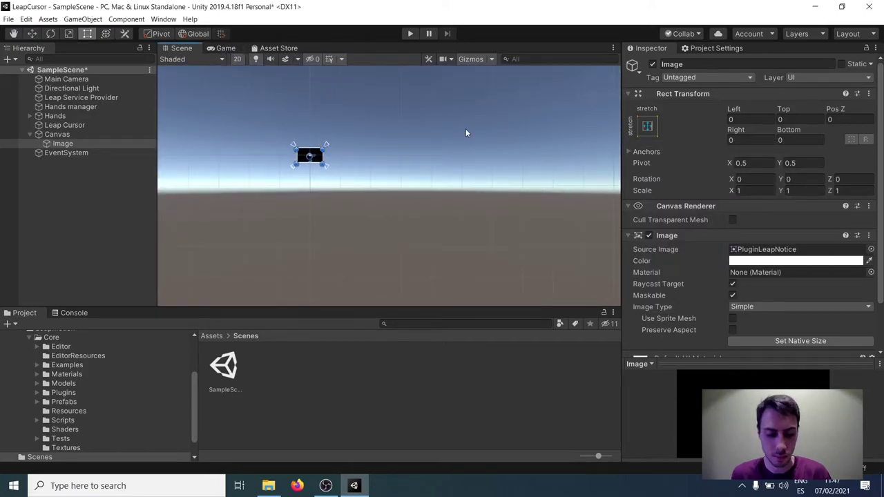
# Undo the anchor change, clear the Source Image and reassign PluginLeapNotice.
pyautogui.hotkey('ctrl', 'z')
pyautogui.scroll(5, 318, 170)
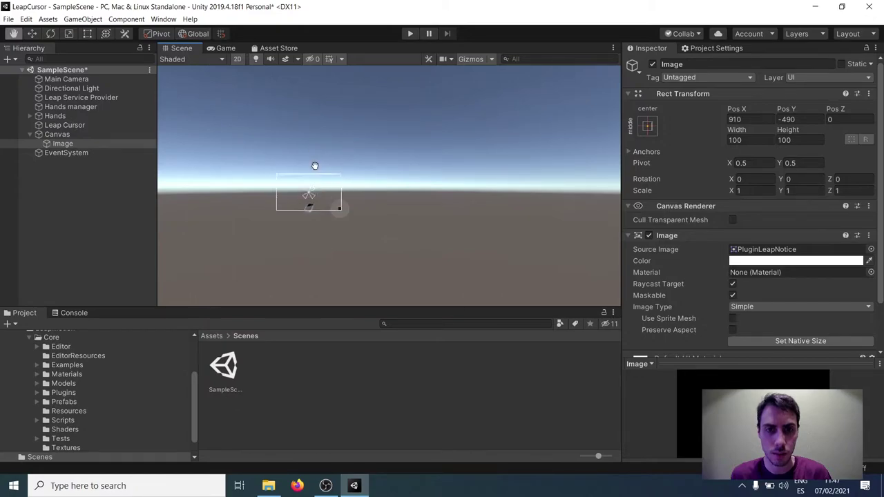
pyautogui.scroll(6, 340, 230)
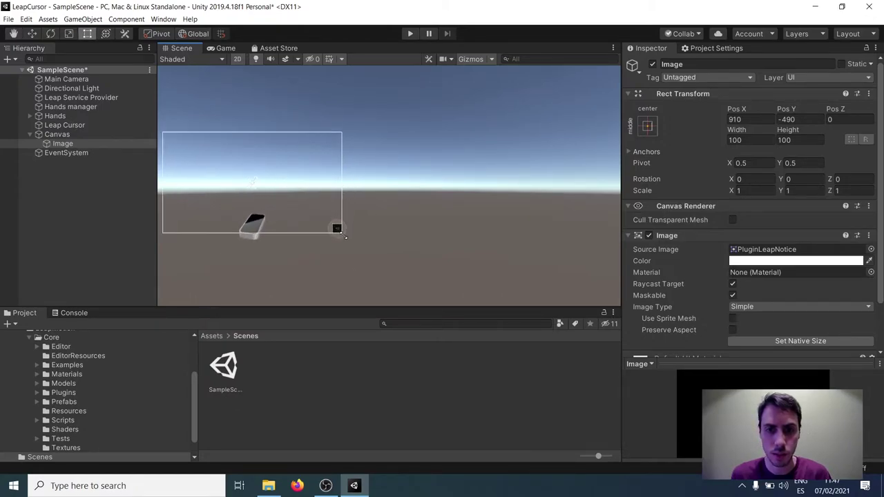
pyautogui.click(825, 250)
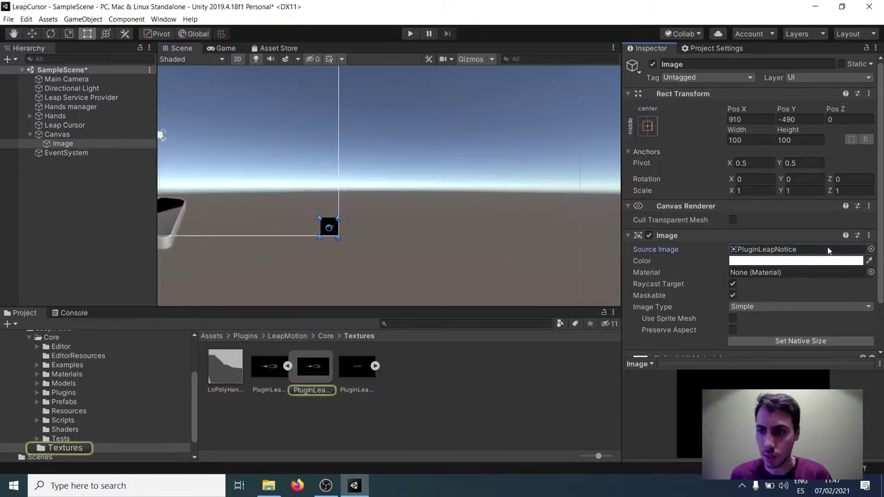
pyautogui.press('Delete')
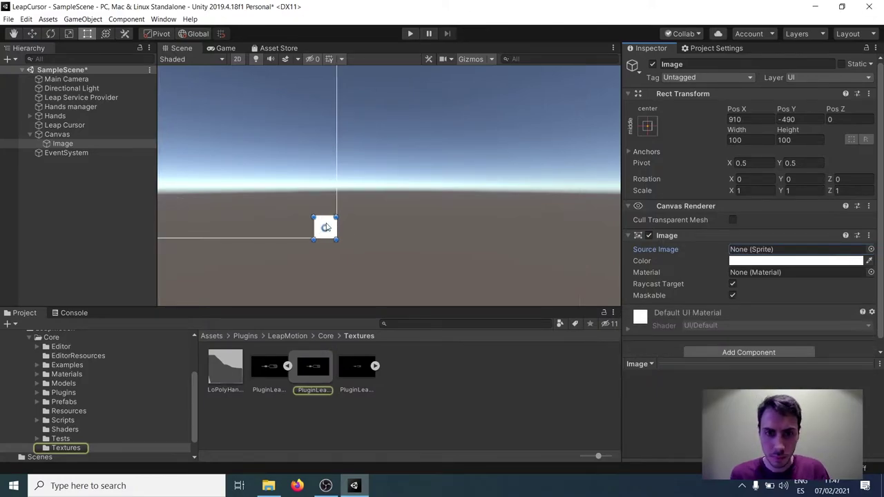
pyautogui.click(871, 249)
pyautogui.doubleClick(585, 288)
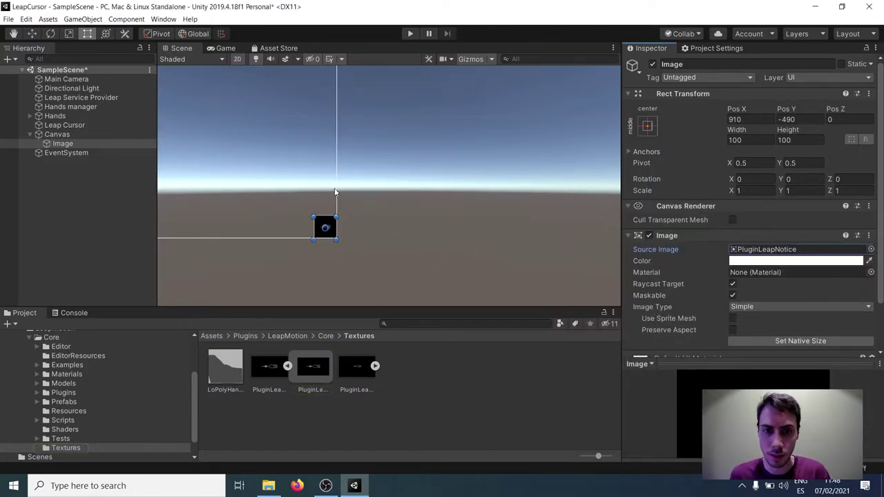
# Shift+Alt stretch-stretch the Image to fill the Canvas, then select Canvas and leave 2D mode.
pyautogui.scroll(-5, 320, 165)
pyautogui.moveTo(289, 141); pyautogui.dragTo(526, 222, button='middle')
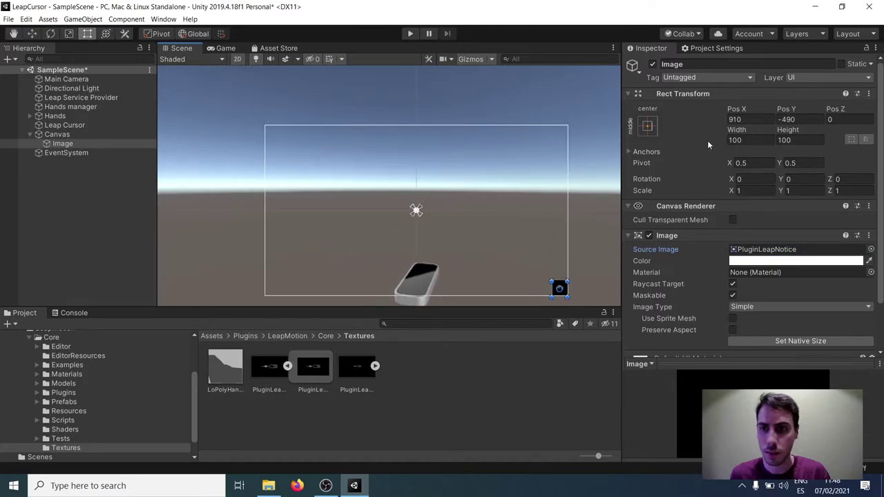
pyautogui.click(647, 125)
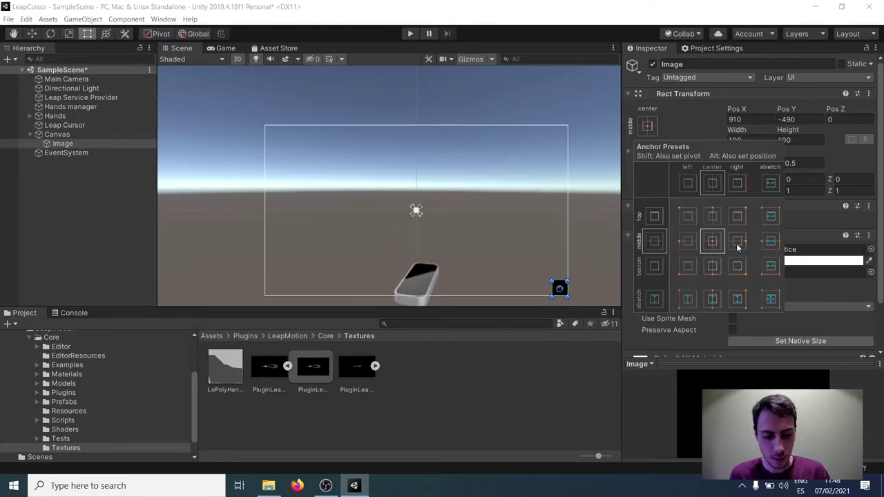
pyautogui.hotkey('shift', 'alt')
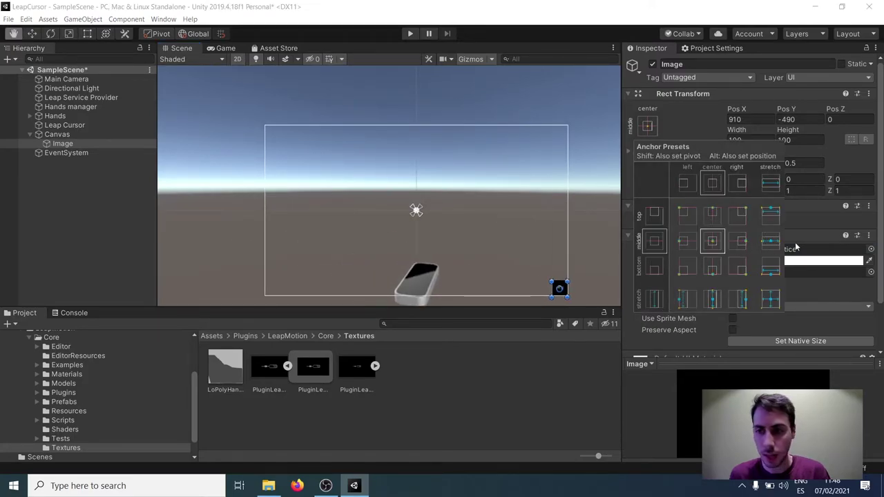
pyautogui.keyDown('alt'); pyautogui.keyDown('shift'); pyautogui.click(775, 304); pyautogui.keyUp('shift'); pyautogui.keyUp('alt')
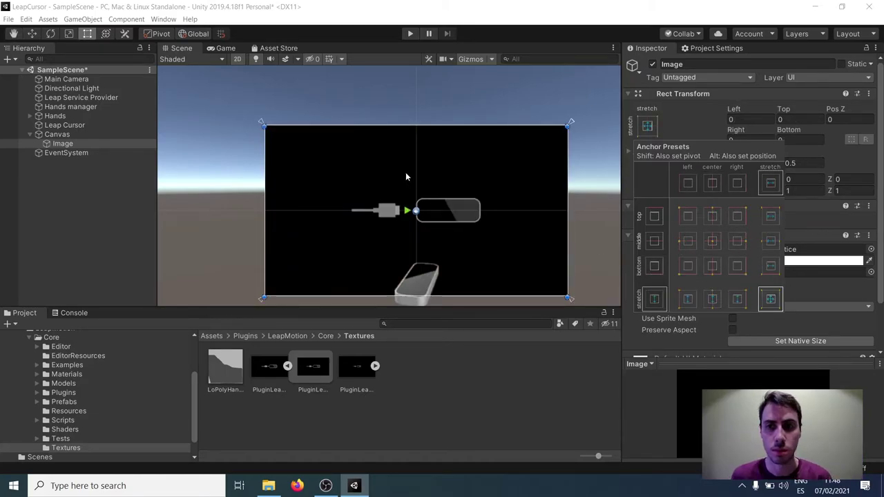
pyautogui.click(57, 134)
pyautogui.press('2')
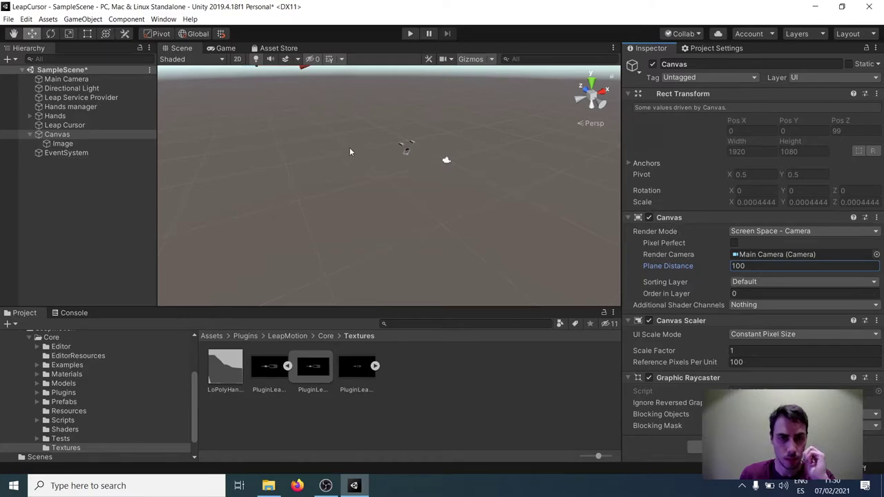
# Check Main Camera's far clip of 1.5 and set the Canvas Plane Distance to 1.5.
pyautogui.click(76, 79)
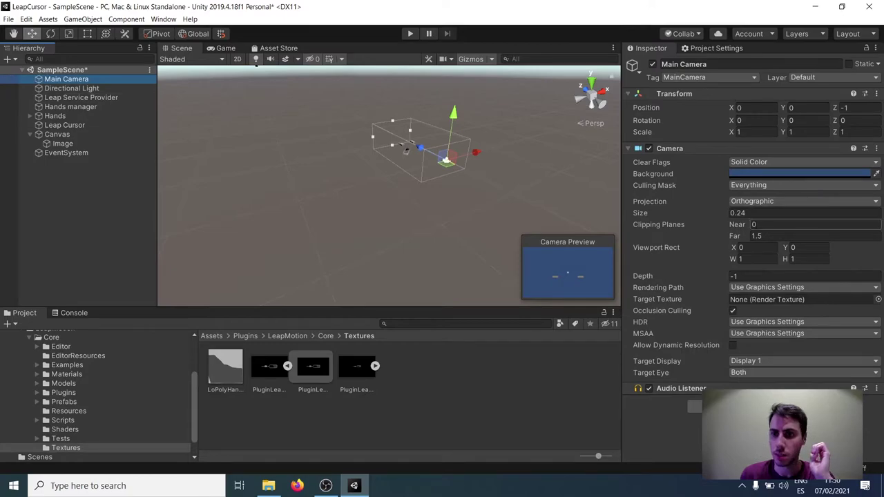
pyautogui.click(769, 235)
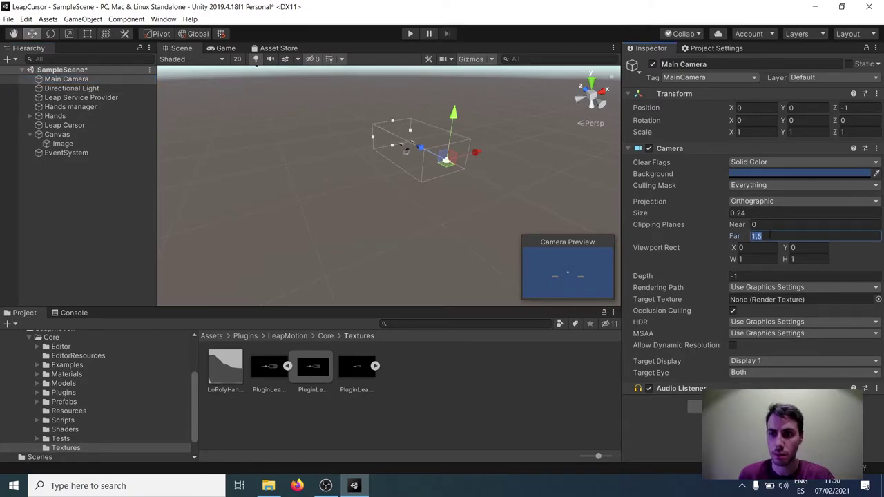
pyautogui.click(58, 136)
pyautogui.click(754, 266)
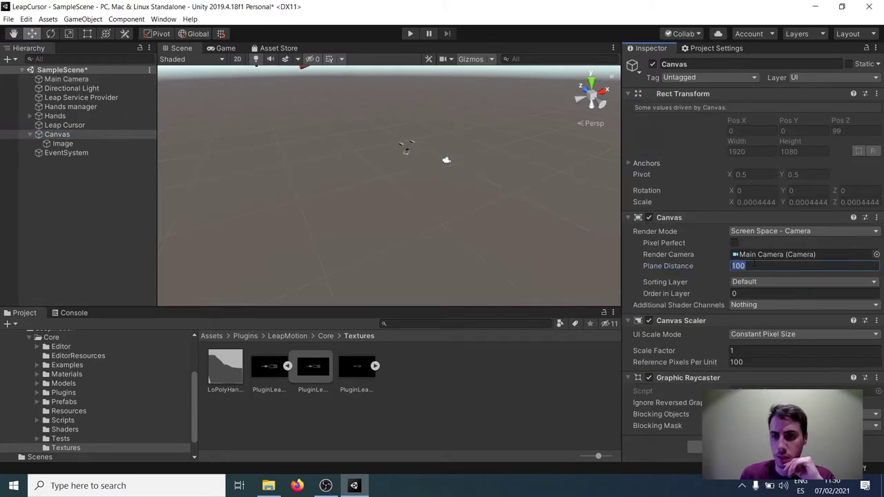
pyautogui.write('1.5')
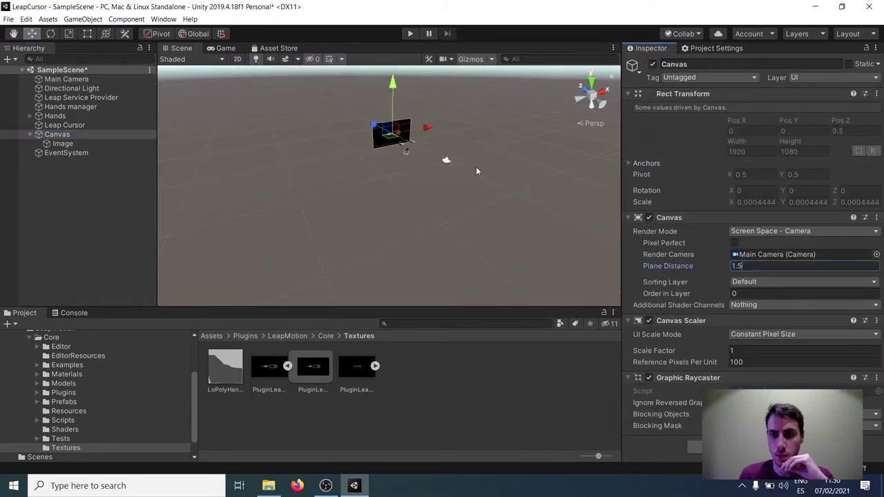
# In the Game view, lower the Canvas Plane Distance to 1.44.
pyautogui.click(222, 50)
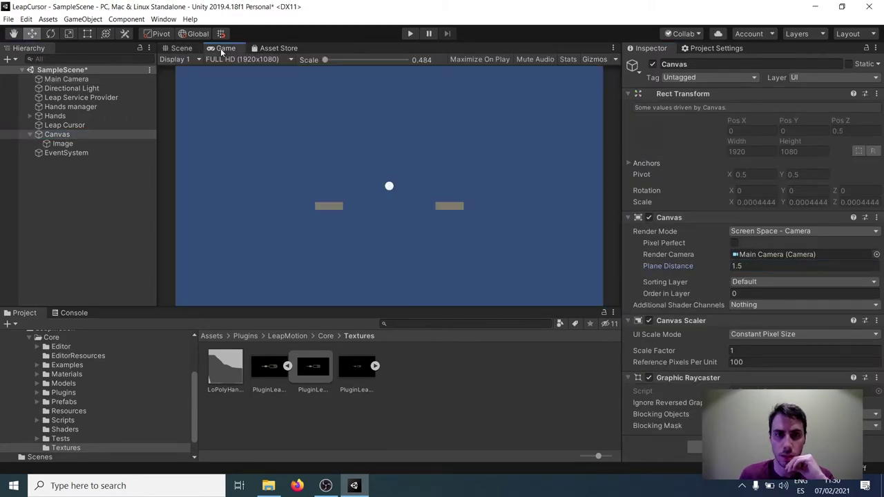
pyautogui.click(684, 268)
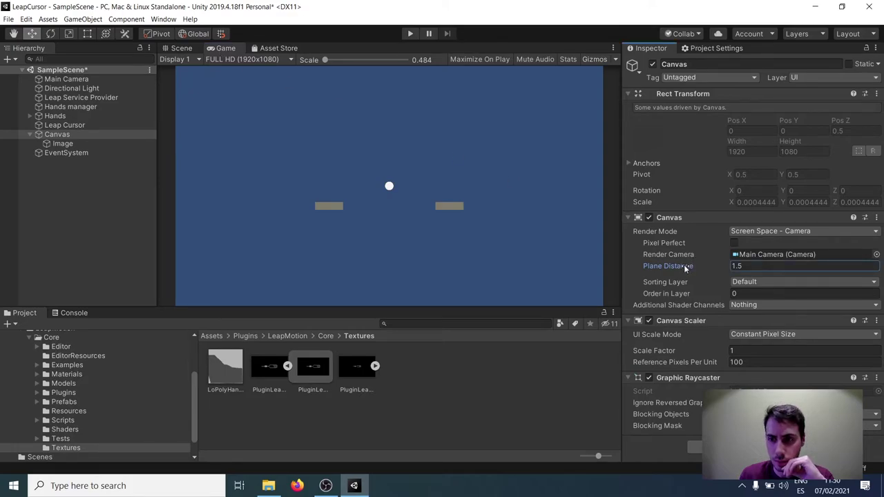
pyautogui.moveTo(685, 268); pyautogui.dragTo(685, 269)
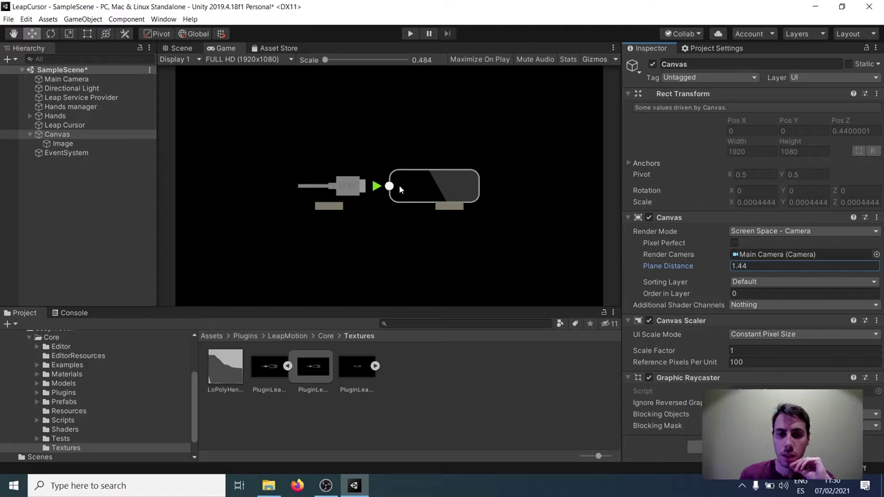
pyautogui.click(71, 154)
# Review the Image, Leap Cursor and Canvas objects, then expand the Hands group.
pyautogui.click(73, 144)
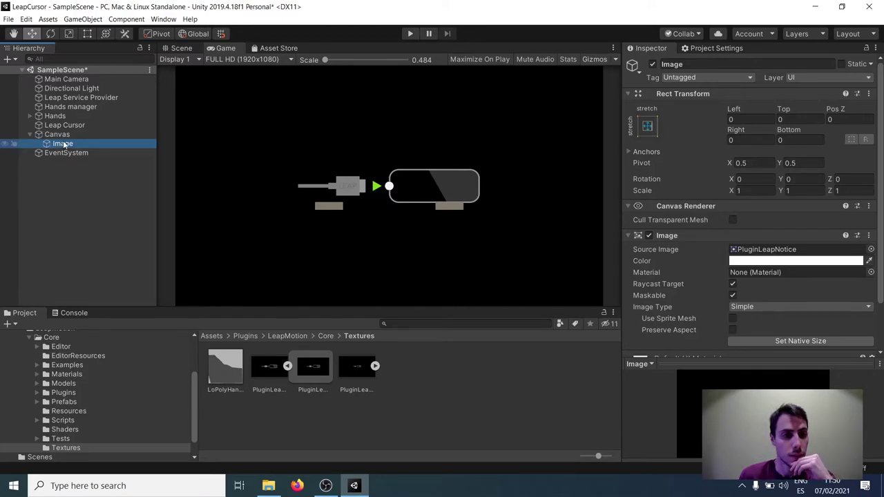
pyautogui.click(30, 134)
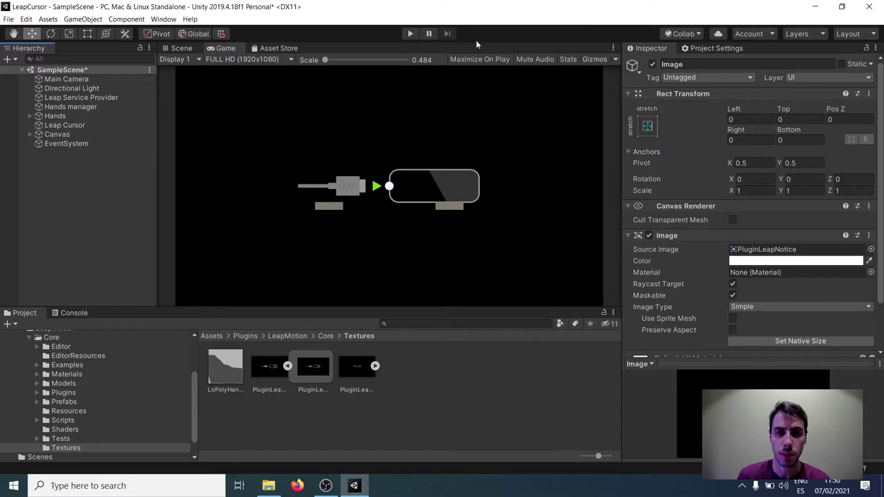
pyautogui.click(63, 125)
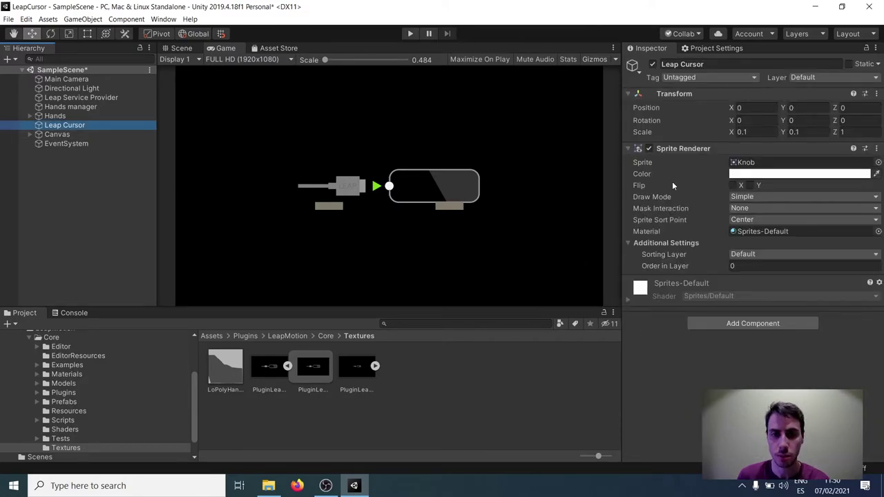
pyautogui.click(31, 134)
pyautogui.click(59, 144)
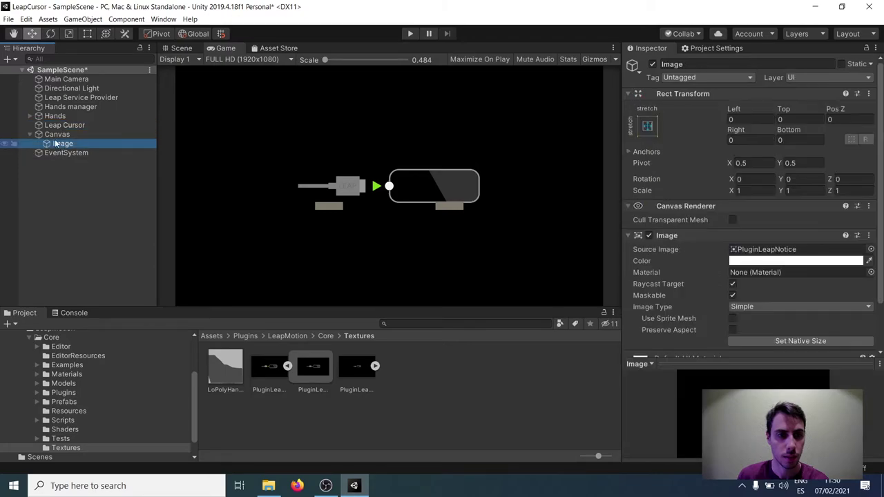
pyautogui.click(43, 134)
pyautogui.click(36, 117)
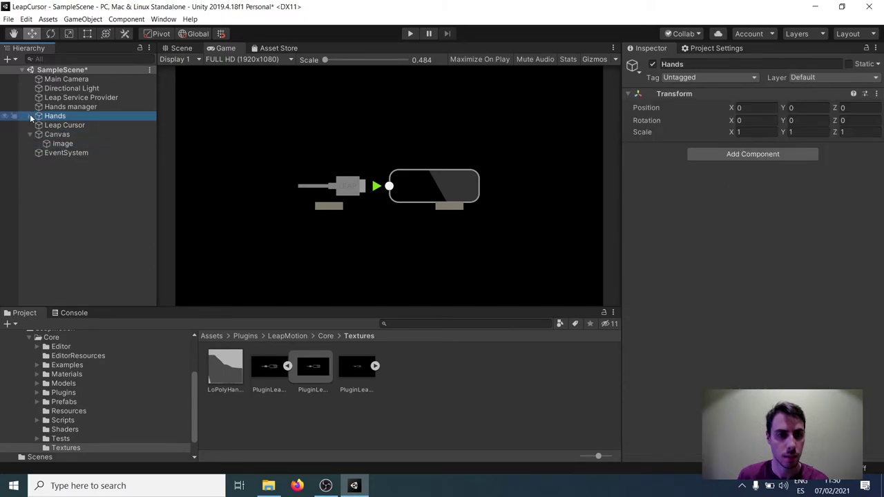
pyautogui.click(31, 116)
# Deactivate the Right hand's Cube (1) and the Left hand's Cube, then collapse Hands.
pyautogui.click(66, 145)
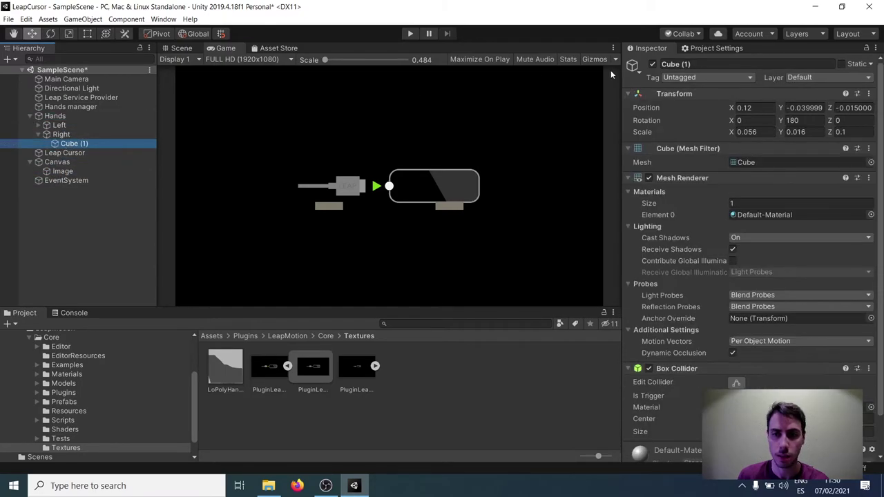
pyautogui.click(652, 63)
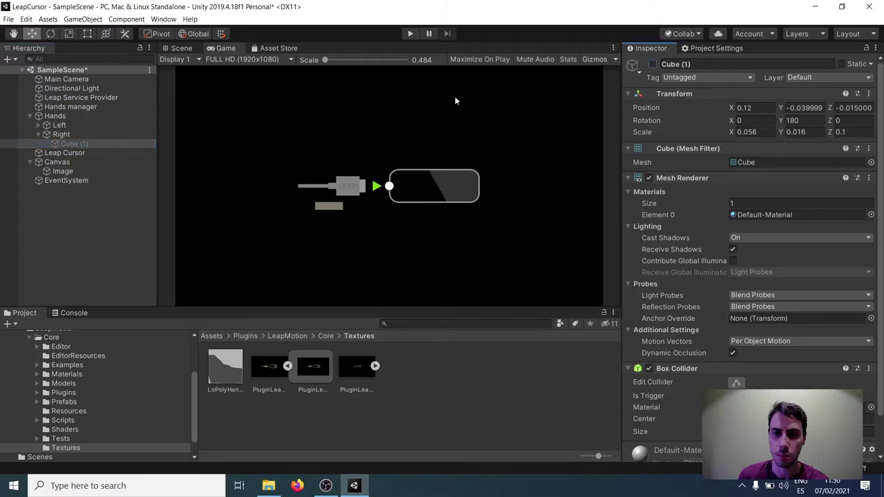
pyautogui.click(38, 126)
pyautogui.click(87, 136)
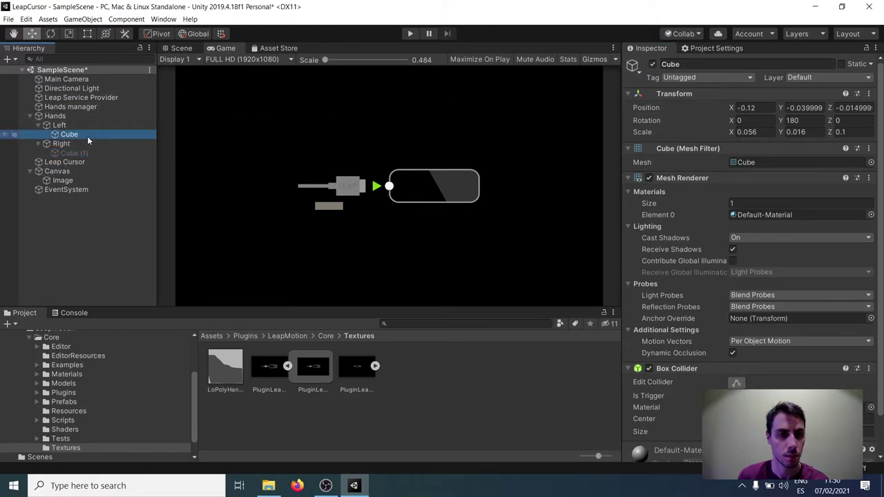
pyautogui.click(652, 64)
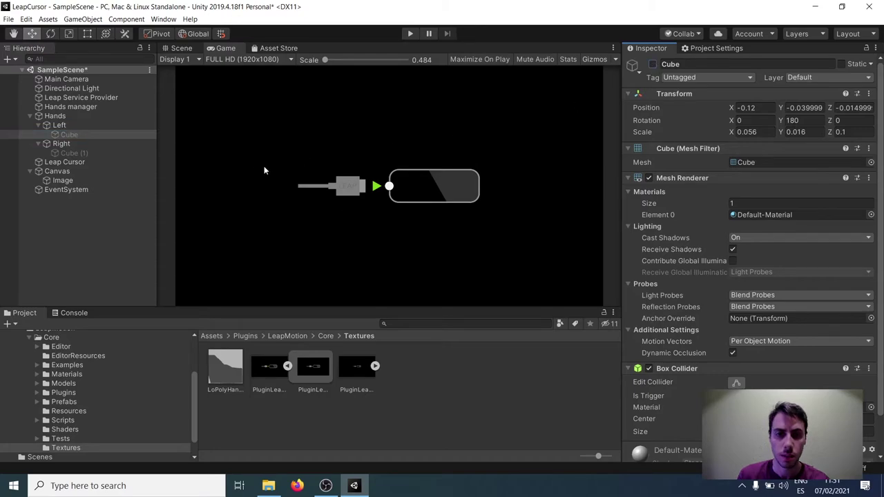
pyautogui.click(30, 135)
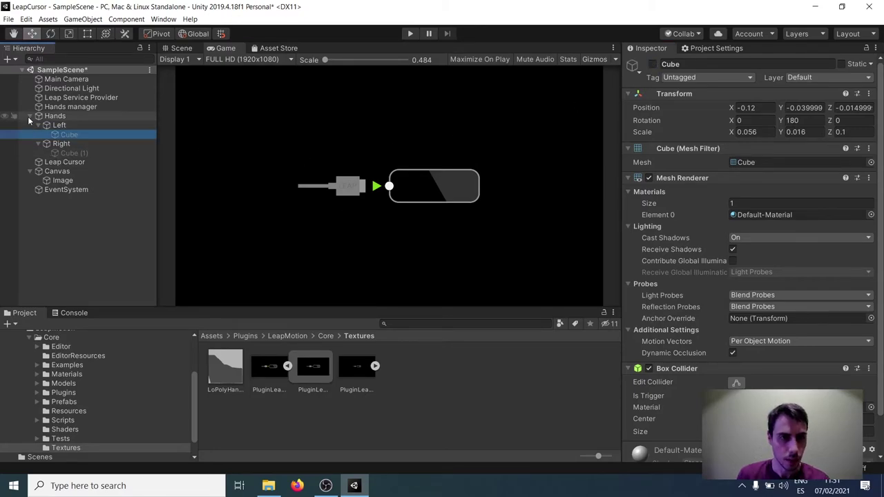
pyautogui.click(29, 116)
pyautogui.click(64, 126)
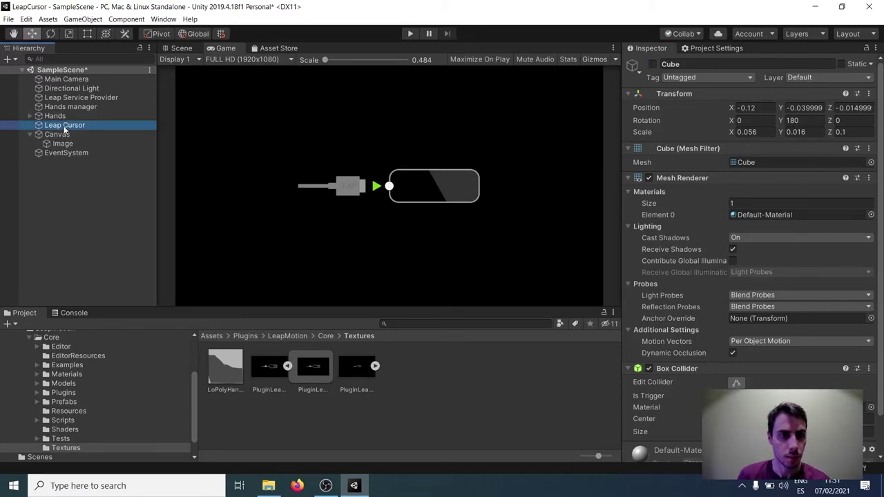
# Add a new LeapCursor script component to Leap Cursor and open it in Visual Studio.
pyautogui.click(747, 324)
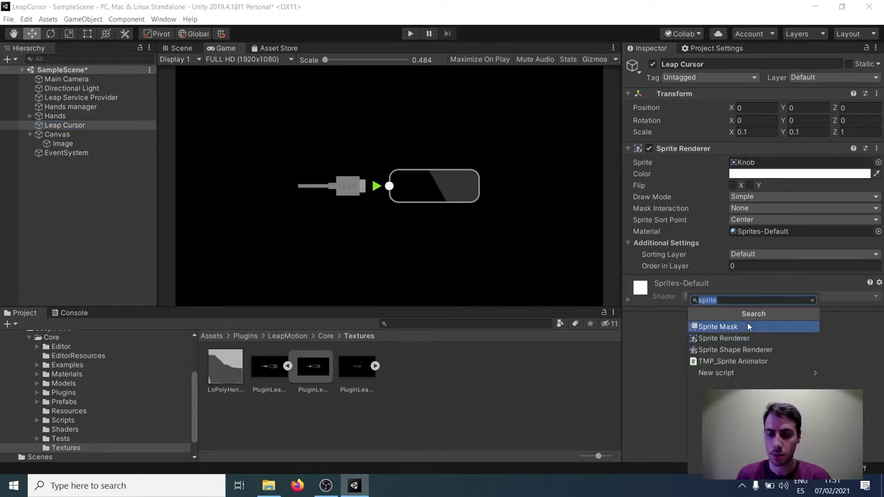
pyautogui.write('L')
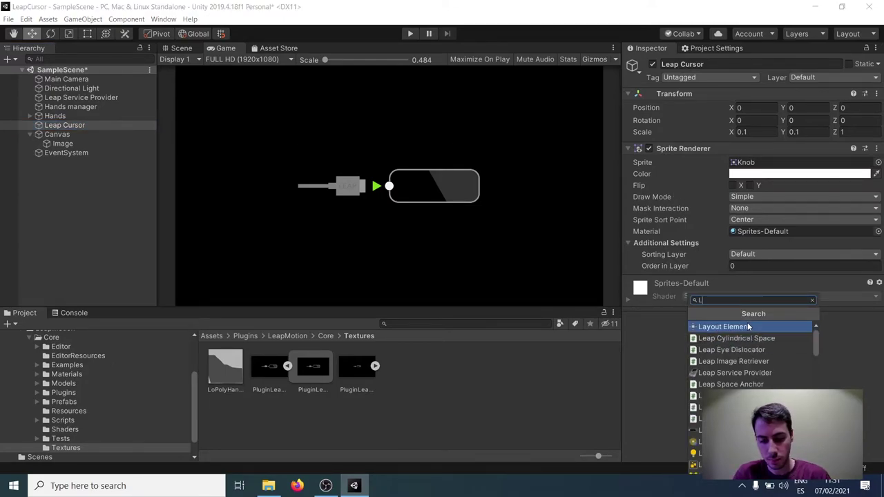
pyautogui.write('eapCursor')
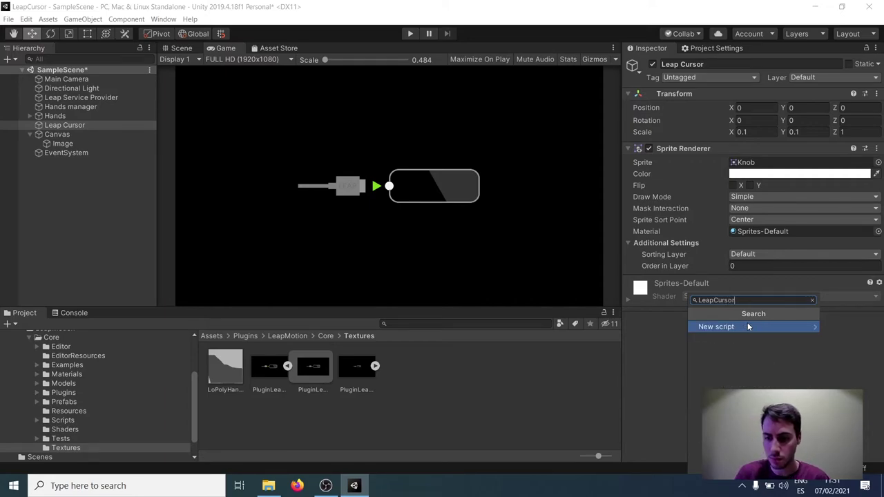
pyautogui.click(748, 326)
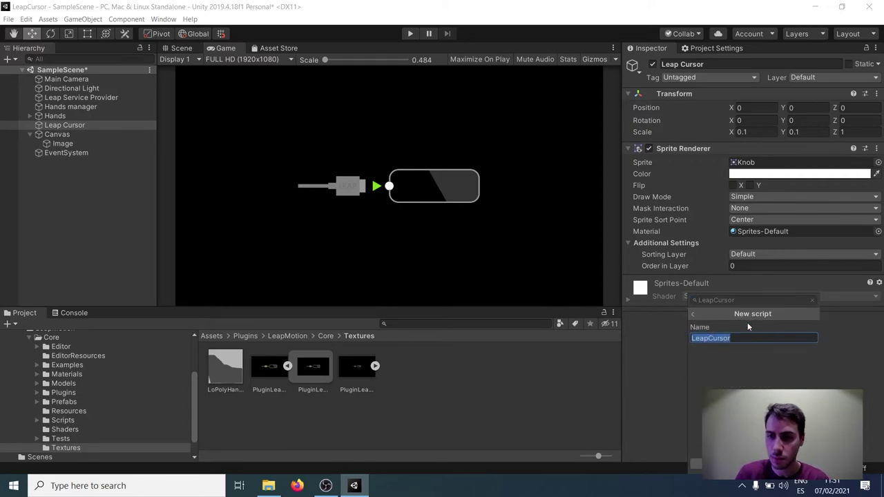
pyautogui.press('Return')
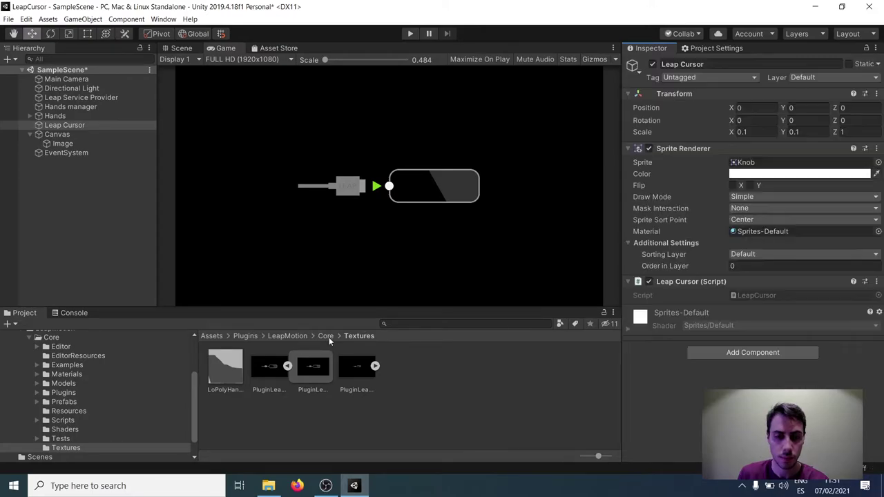
pyautogui.doubleClick(775, 294)
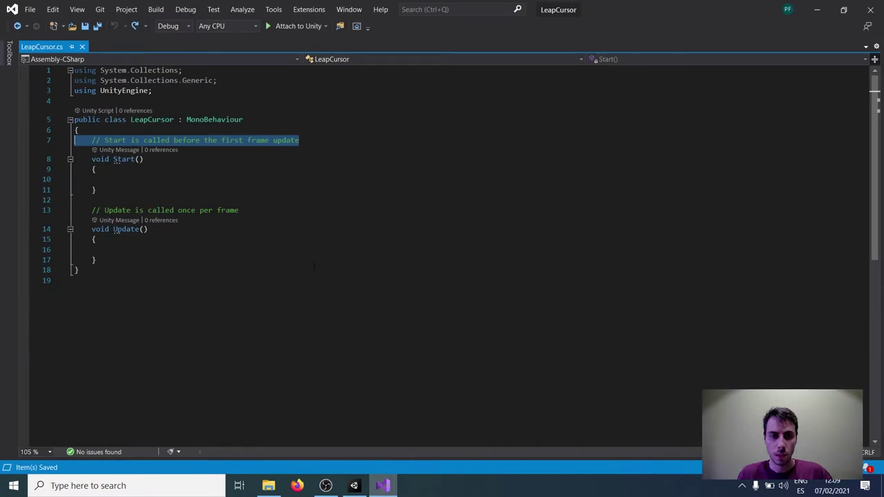
# Begin a "this." statement inside the empty Start() method of LeapCursor.cs.
pyautogui.click(314, 264)
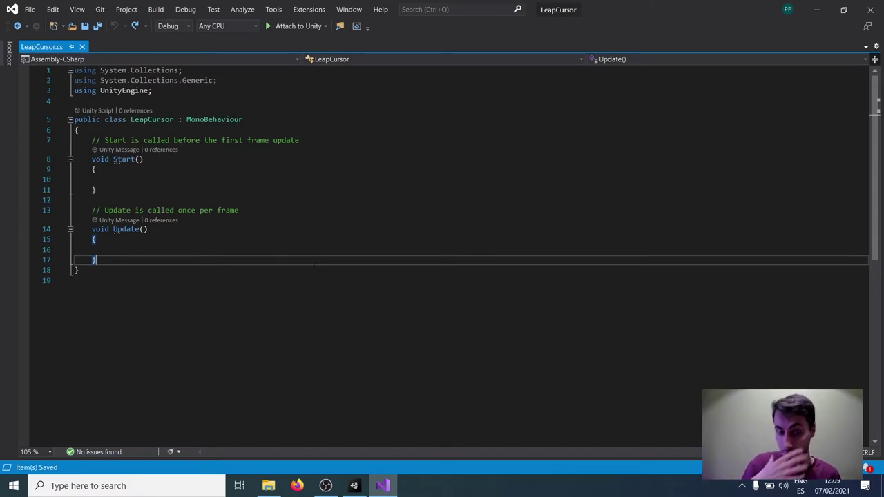
pyautogui.click(136, 178)
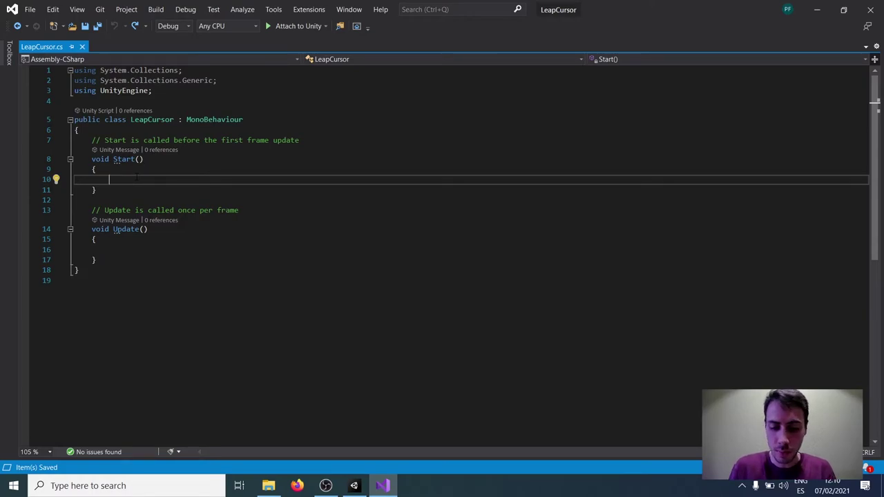
pyautogui.write('this.')
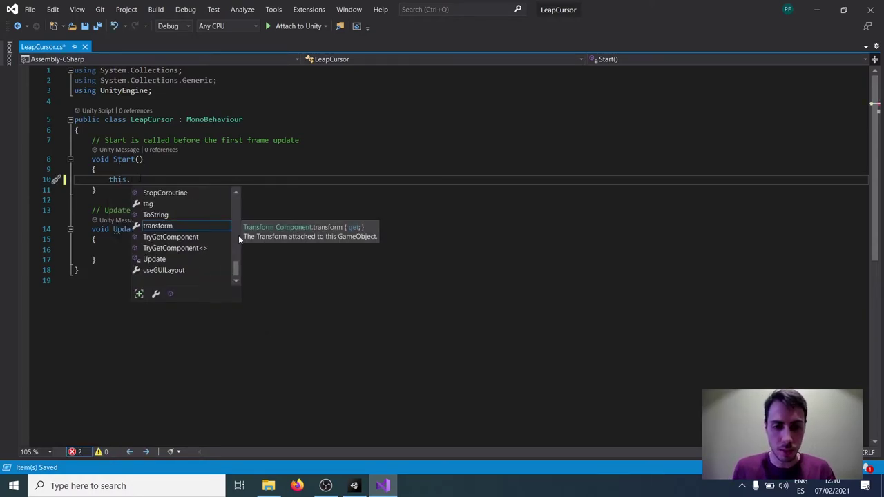
pyautogui.click(354, 485)
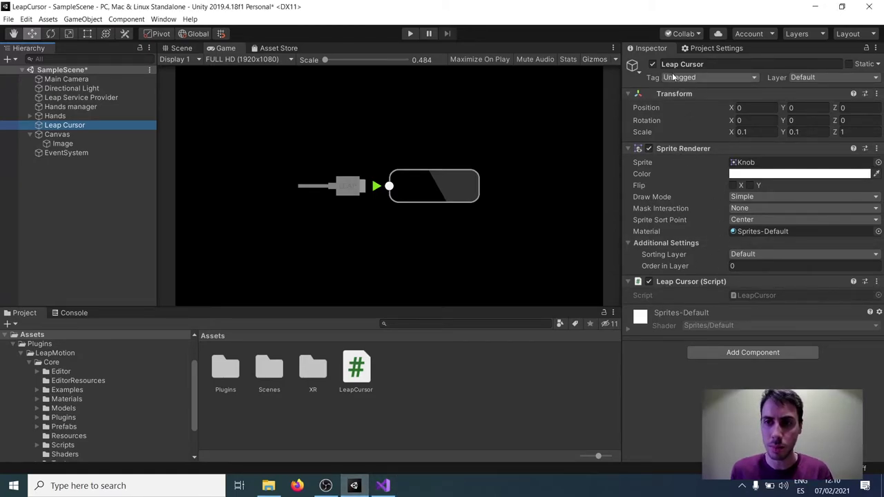
pyautogui.click(383, 485)
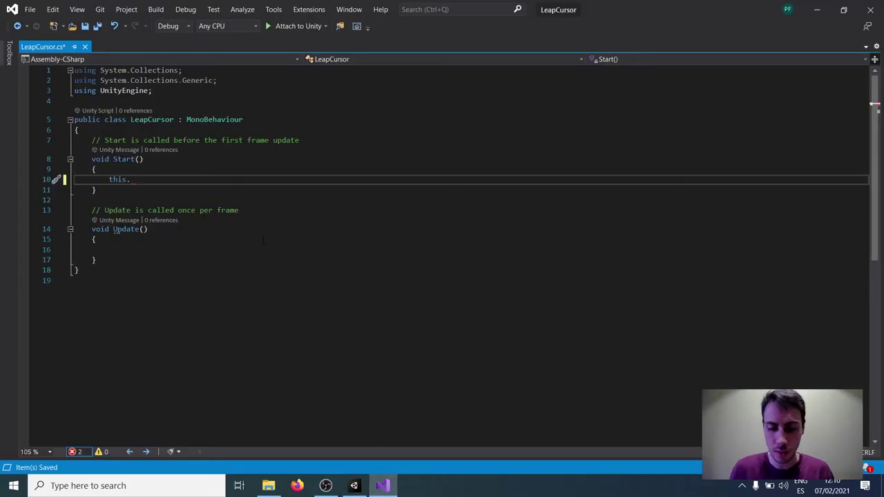
# Write transform.position = new Vector3( with transform.position.x as the first argument.
pyautogui.write('tra')
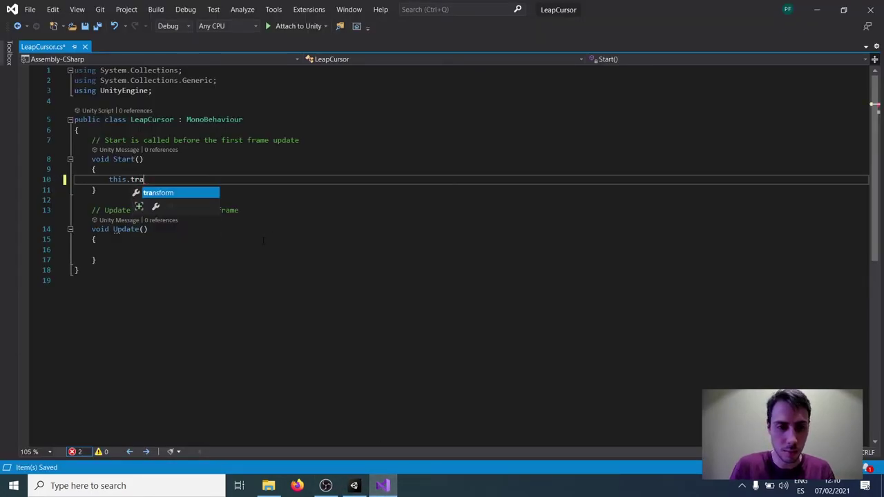
pyautogui.write('nsform.position')
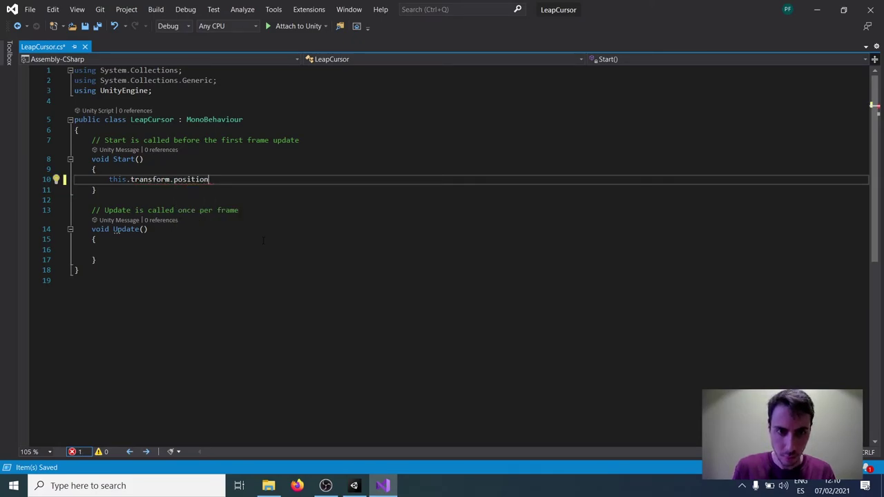
pyautogui.write(' = ')
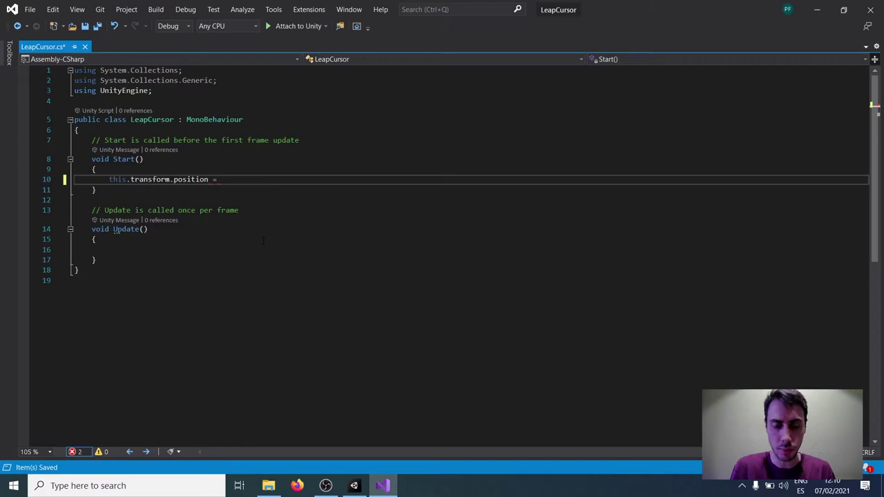
pyautogui.write('new')
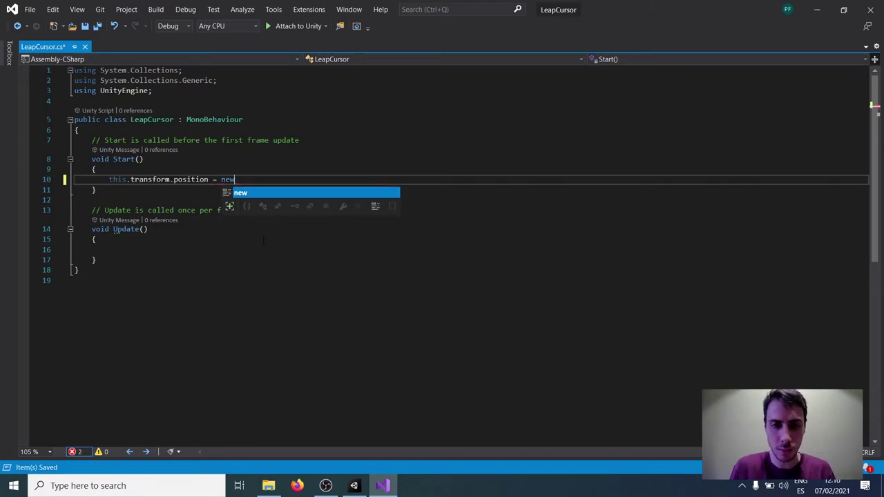
pyautogui.write(' Vector3')
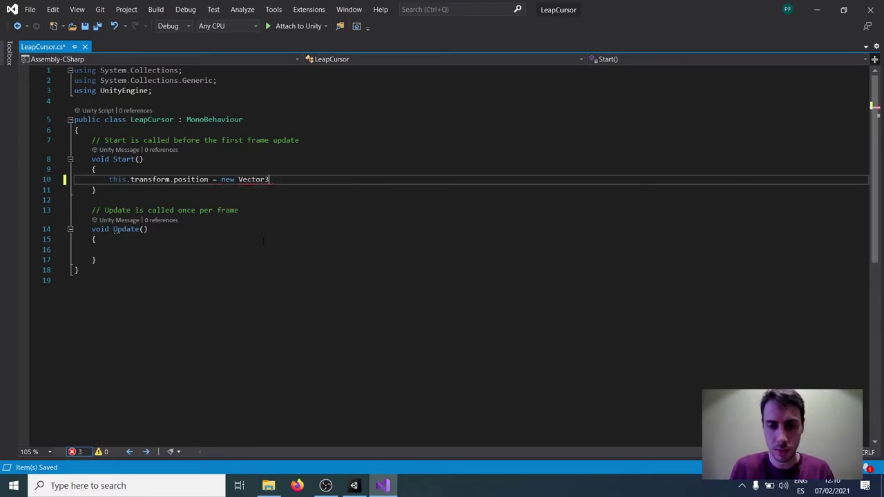
pyautogui.write('(')
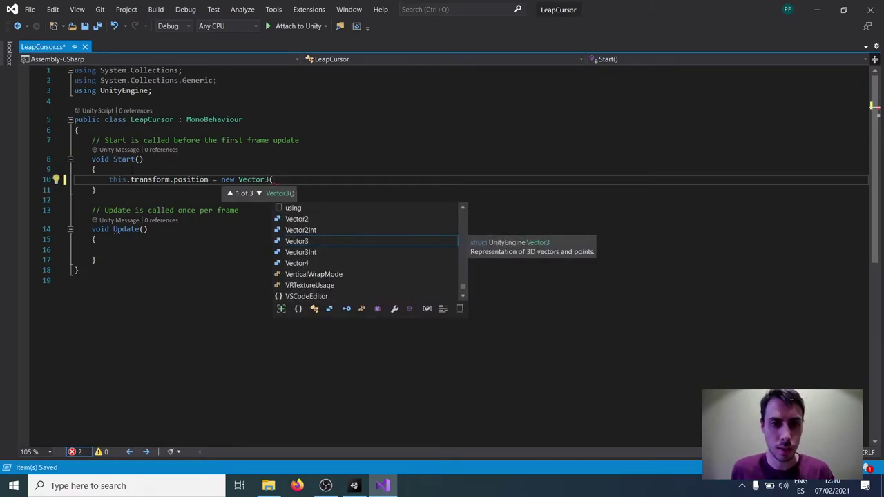
pyautogui.moveTo(131, 180); pyautogui.dragTo(208, 179)
pyautogui.hotkey('ctrl', 'c')
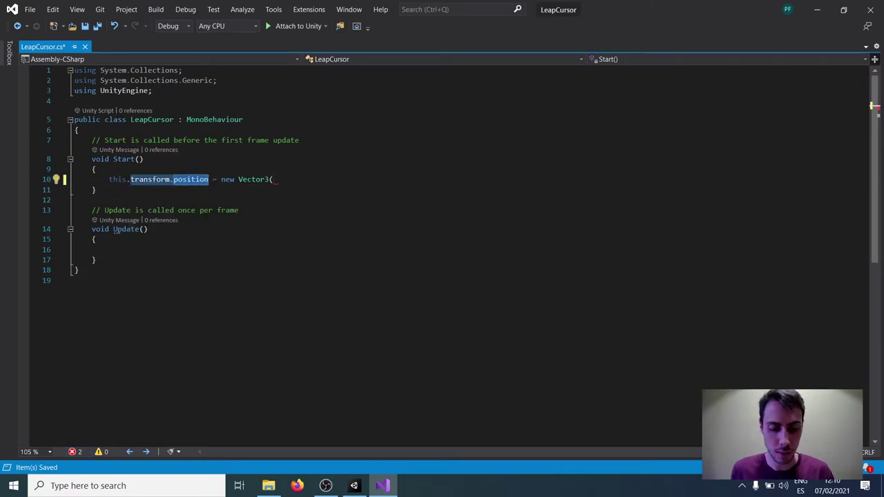
pyautogui.press('End')
pyautogui.hotkey('ctrl', 'v')
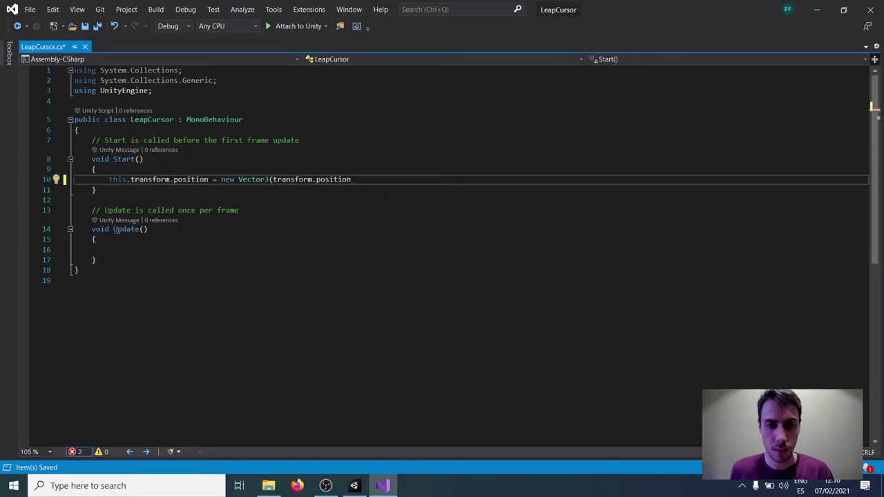
pyautogui.write('.x,')
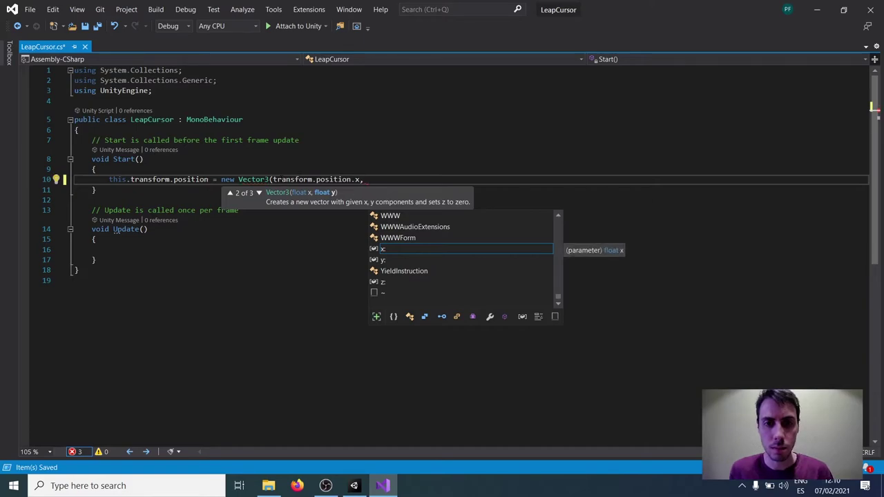
pyautogui.click(271, 180)
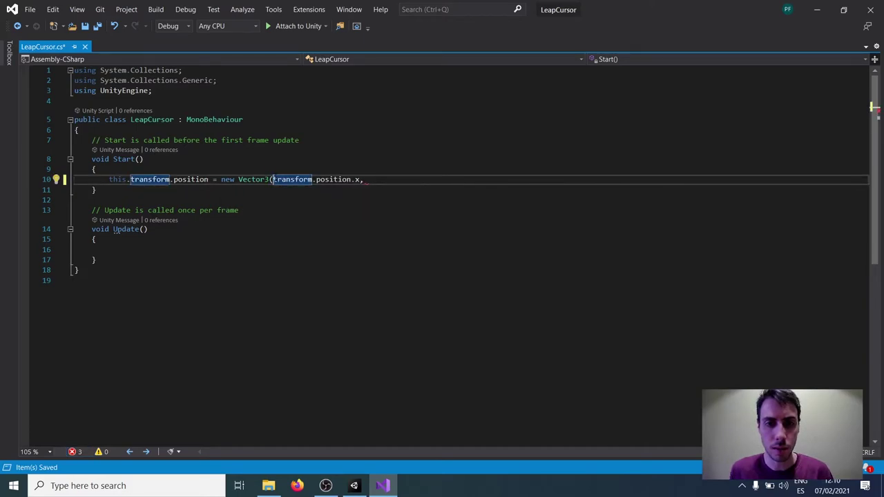
# Add transform.position.y as the second argument and insert a blank line above the statement.
pyautogui.moveTo(273, 179); pyautogui.dragTo(362, 180)
pyautogui.hotkey('ctrl', 'c')
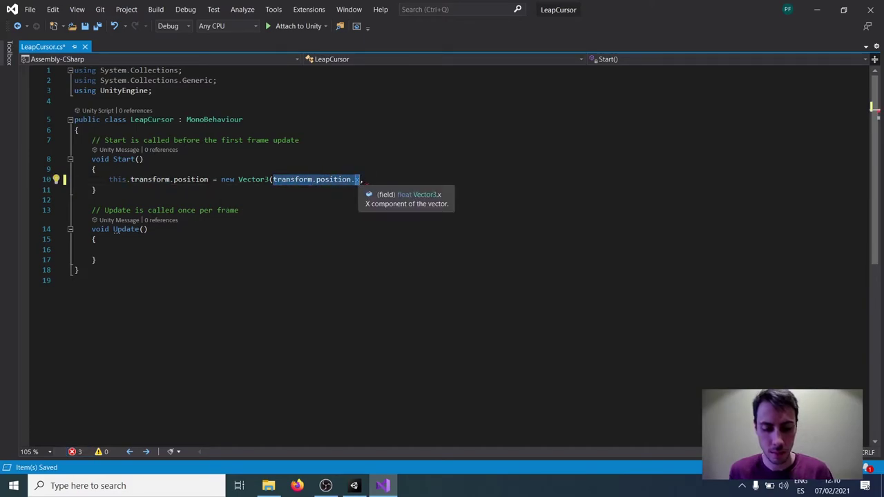
pyautogui.click(382, 180)
pyautogui.hotkey('ctrl', 'v')
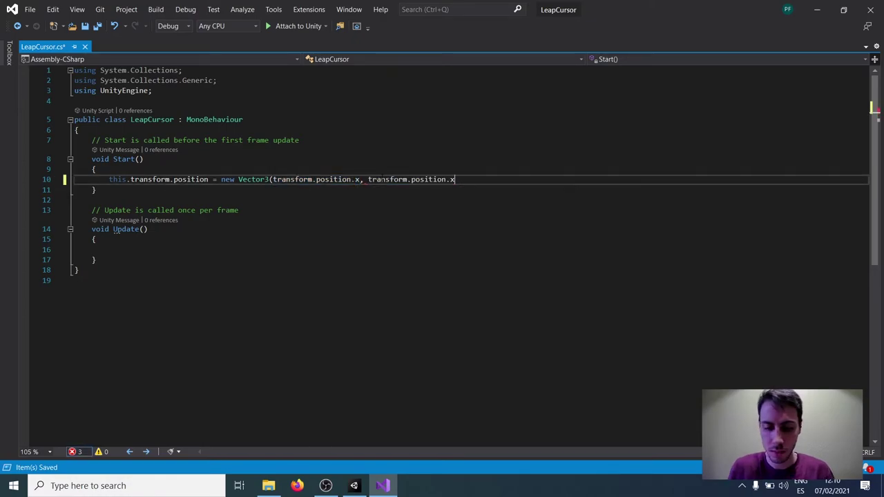
pyautogui.press('BackSpace')
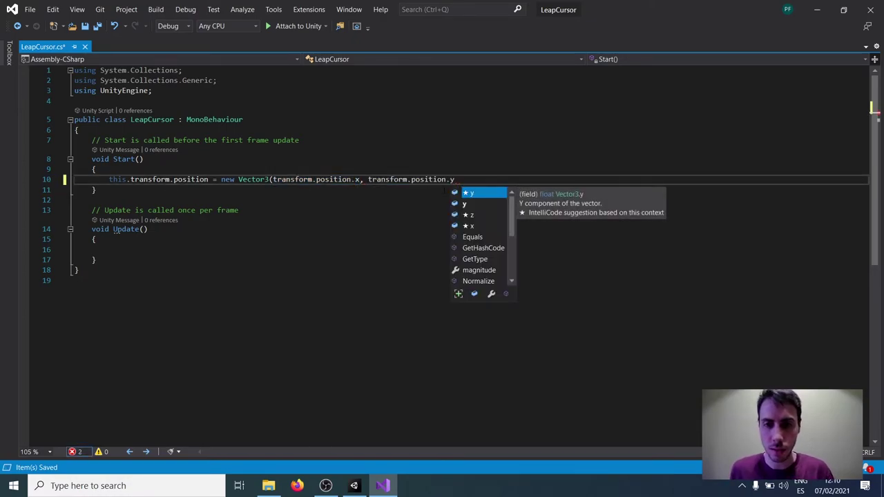
pyautogui.write('y,')
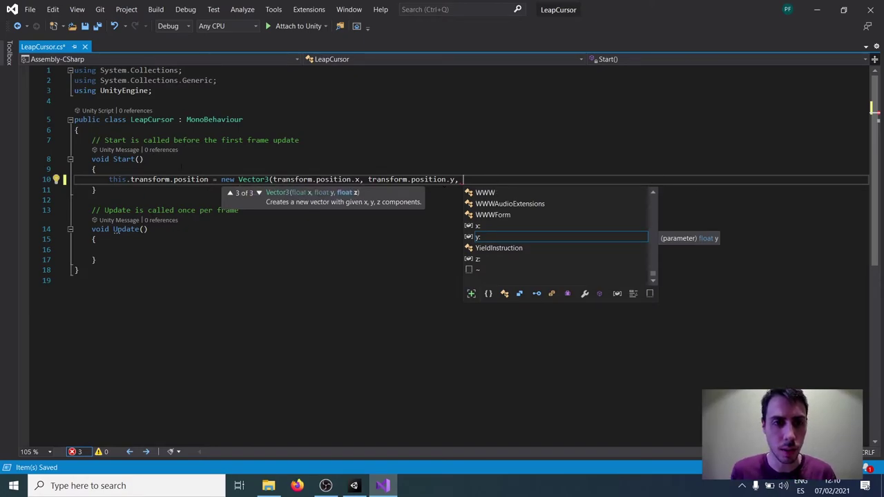
pyautogui.press('Escape')
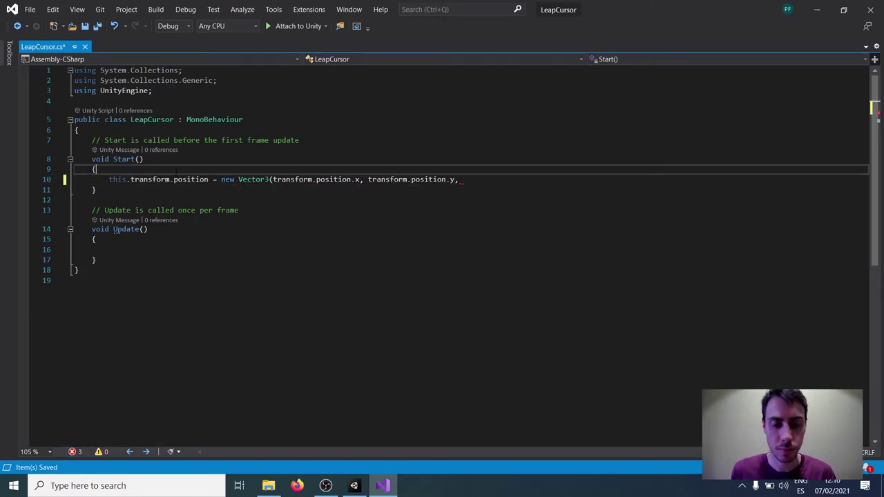
pyautogui.hotkey('ctrl', 'Return')
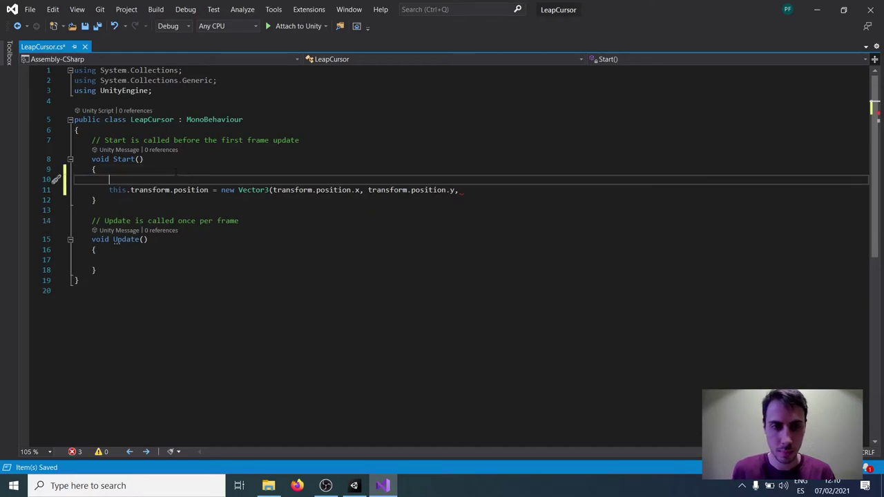
pyautogui.click(150, 133)
# Declare a private float zPos field in LeapCursor.cs, correcting 'foat' to 'float'.
pyautogui.press('Return')
pyautogui.press('Return')
pyautogui.write('private')
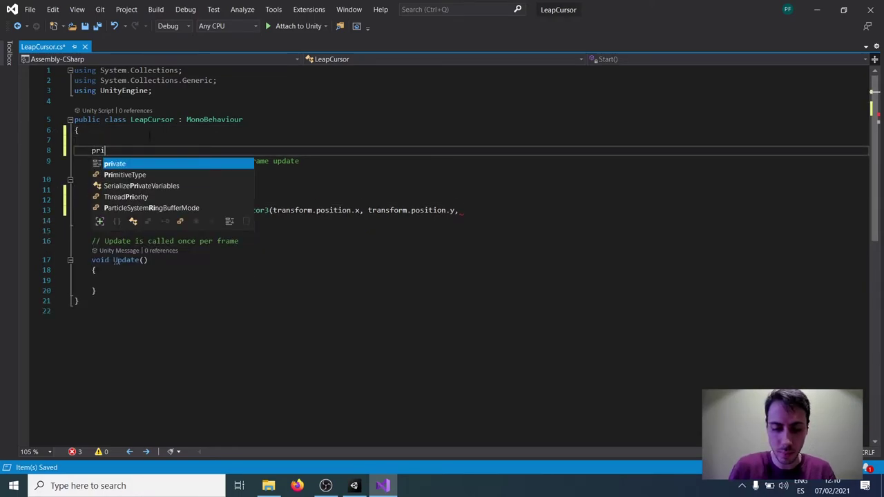
pyautogui.press('Escape')
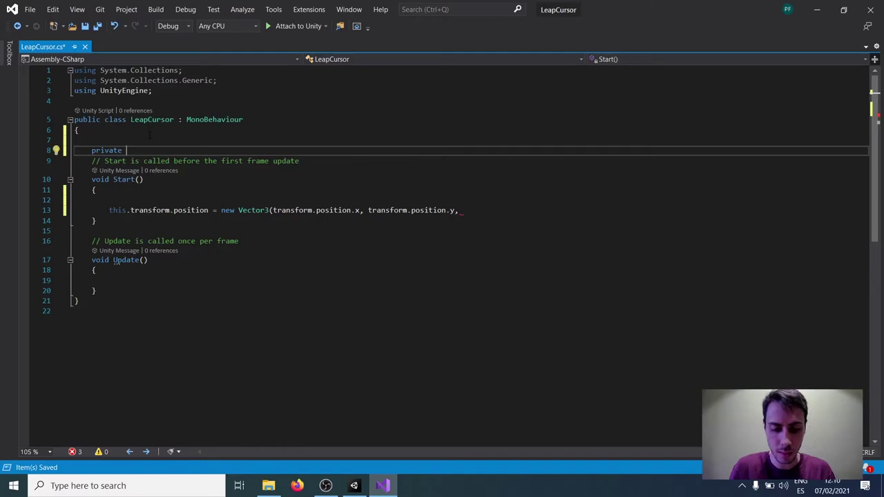
pyautogui.write('zPos')
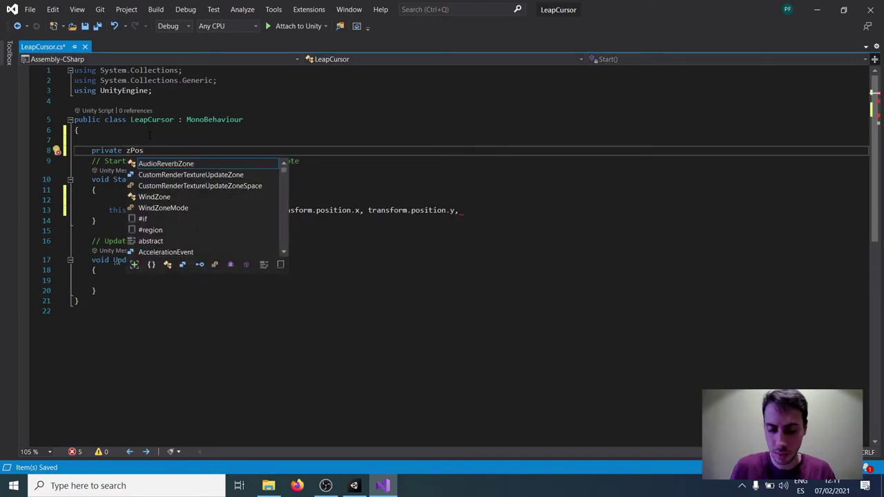
pyautogui.write(';')
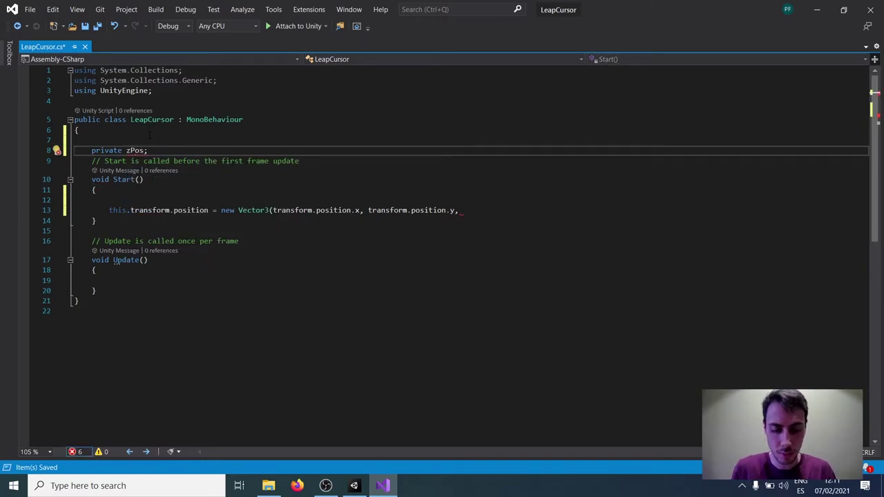
pyautogui.hotkey('ctrl', 'Left')
pyautogui.hotkey('ctrl', 'Left')
pyautogui.write('foat')
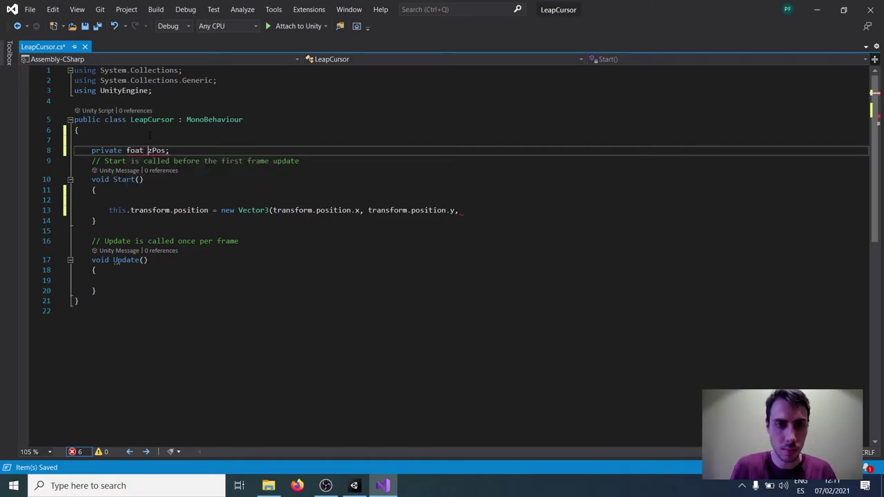
pyautogui.press('Left')
pyautogui.press('Left')
pyautogui.press('Left')
pyautogui.press('Left')
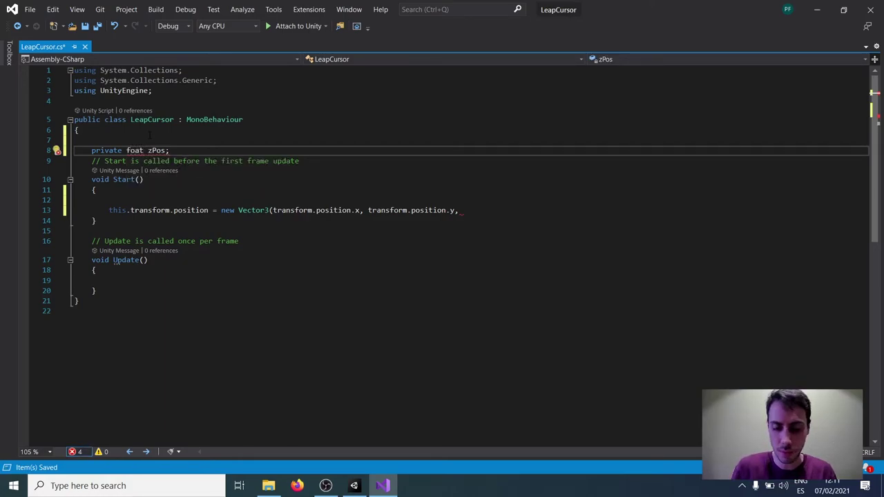
pyautogui.write('l')
pyautogui.press('Up')
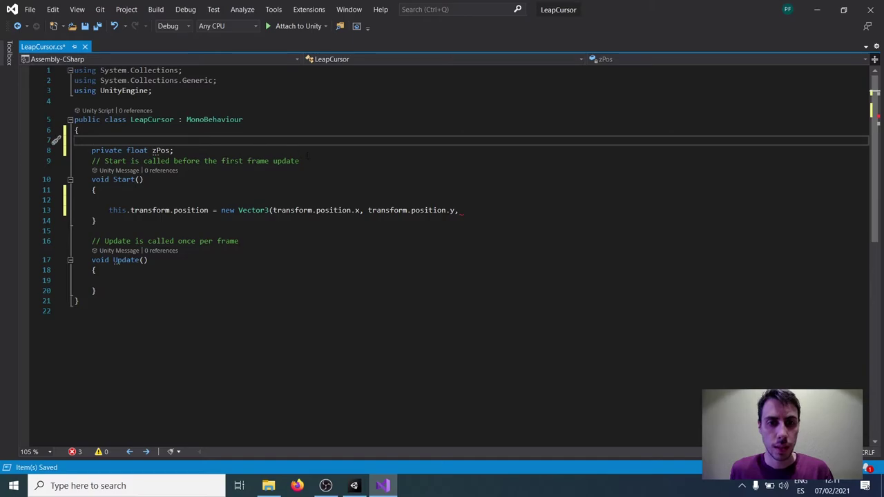
# Delete the comment line above the Start method.
pyautogui.hotkey('shift', 'Down')
pyautogui.hotkey('shift', 'Down')
pyautogui.hotkey('shift', 'Up')
pyautogui.press('Escape')
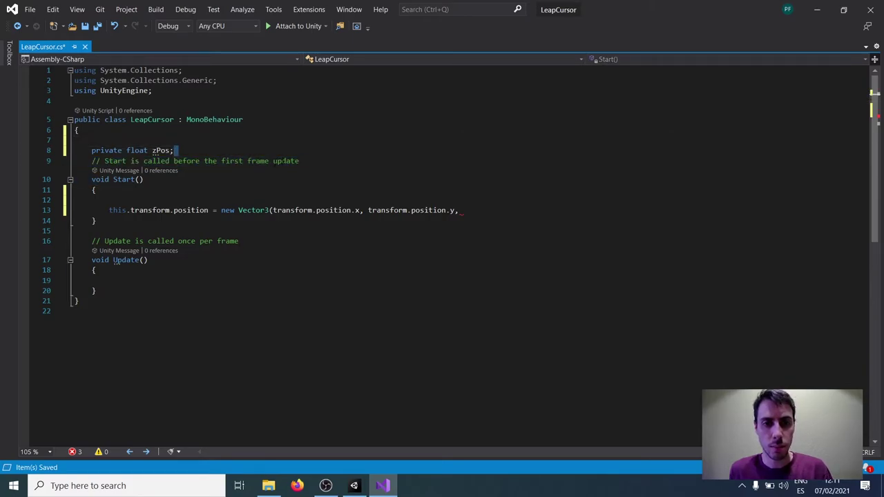
pyautogui.hotkey('shift', 'End')
pyautogui.press('Delete')
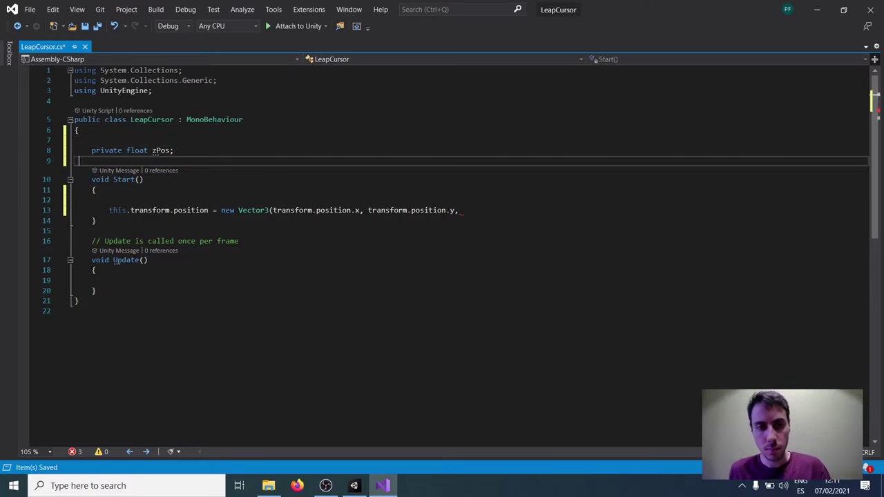
# Pass zPos as the z argument of the Vector3 on line 13 and save the script.
pyautogui.click(473, 210)
pyautogui.write('z')
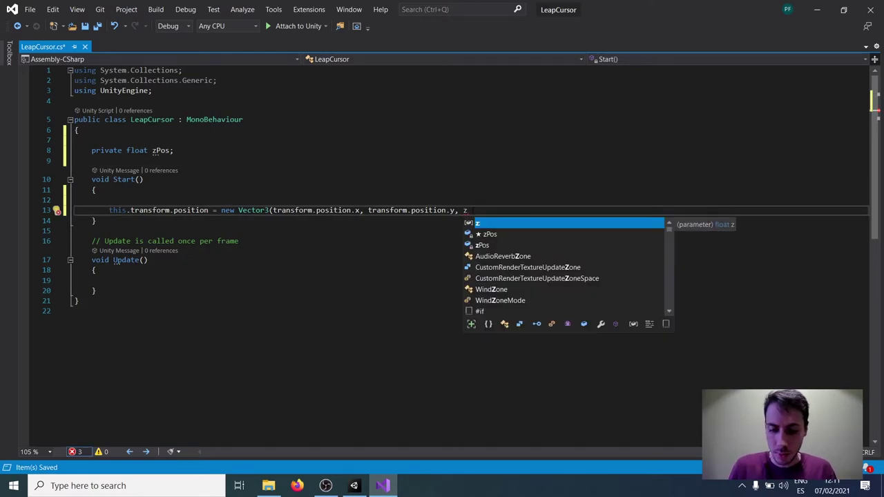
pyautogui.write('Pos)')
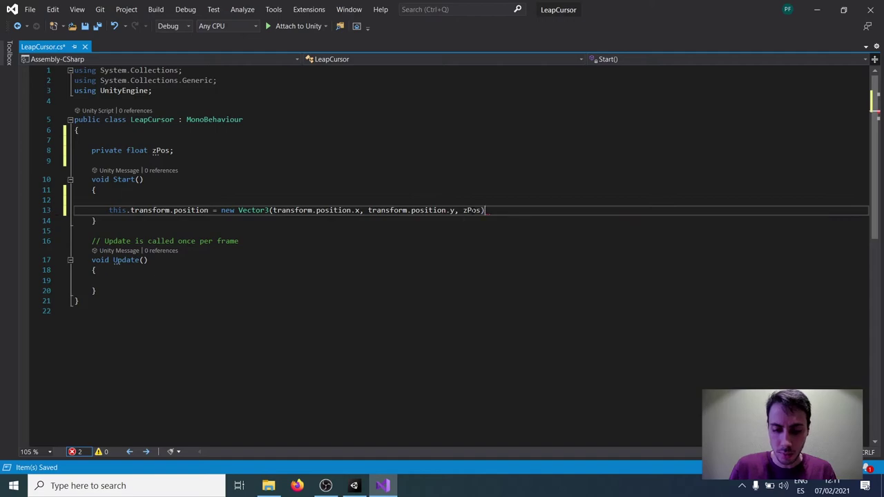
pyautogui.write(';')
pyautogui.hotkey('ctrl', 's')
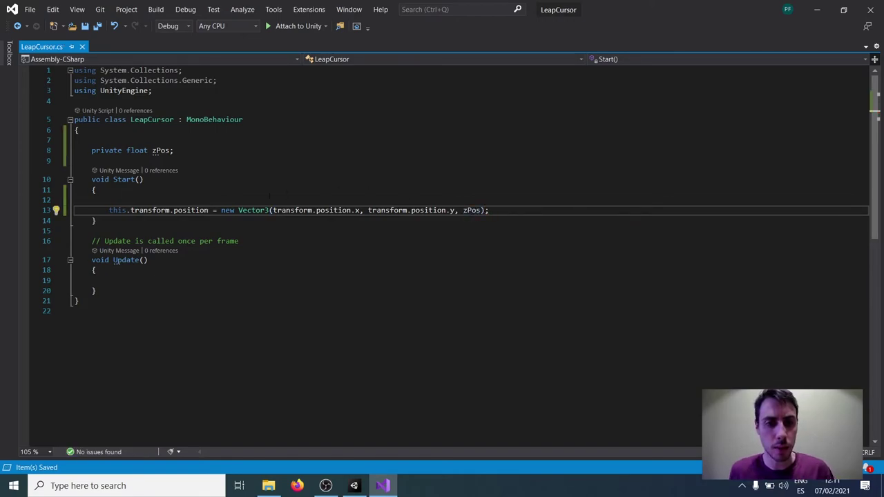
pyautogui.click(270, 197)
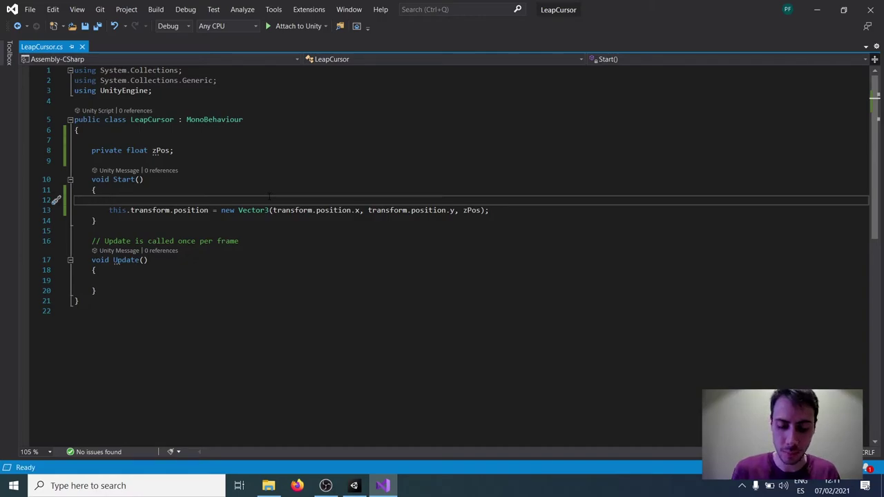
# Write zPos = Camera.main.transform.position.z + on line 12, then switch back to Unity.
pyautogui.write('zPos')
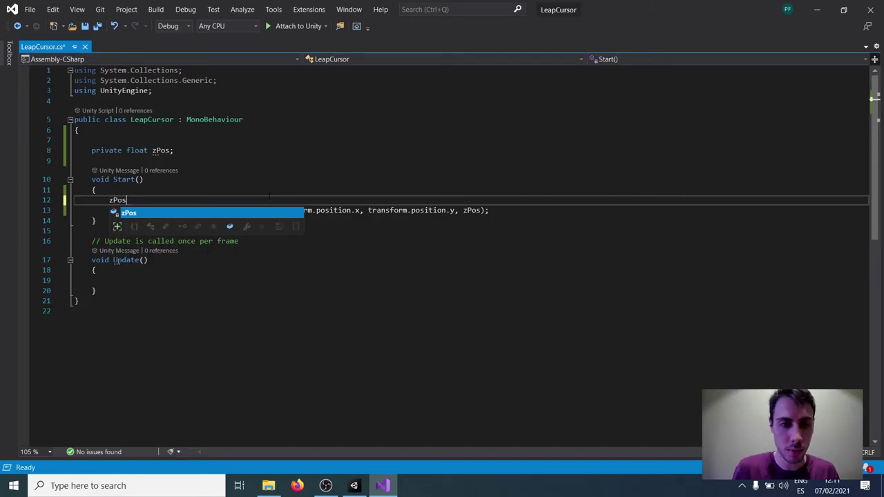
pyautogui.write(' = ')
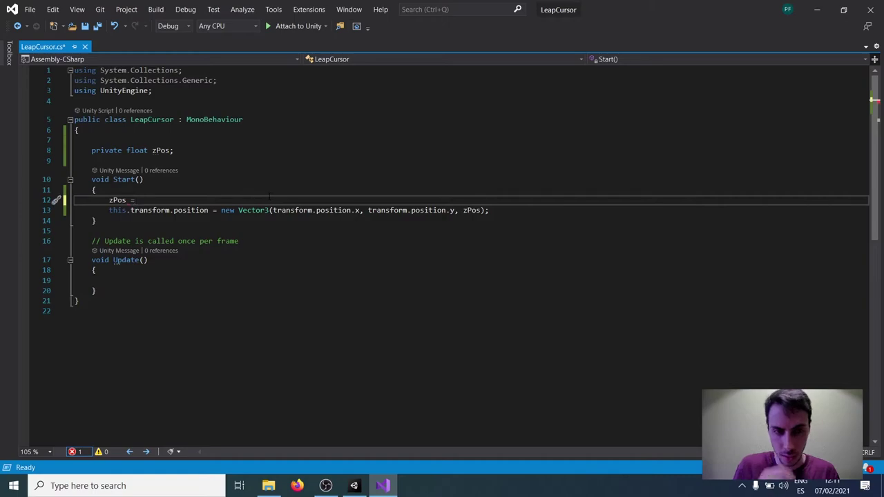
pyautogui.write('Came')
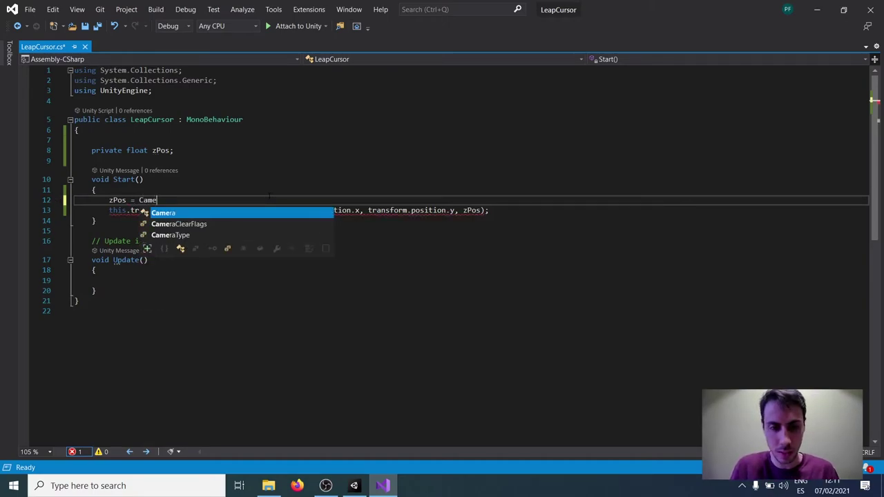
pyautogui.press('Tab')
pyautogui.write('.ma')
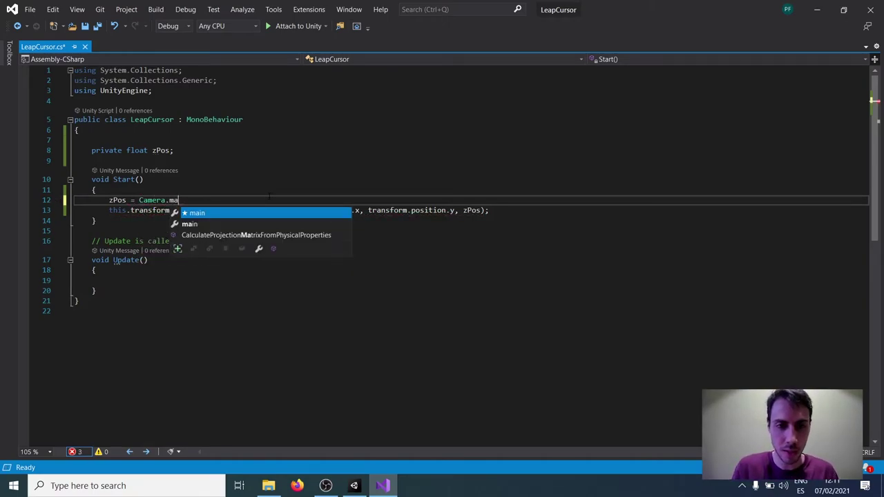
pyautogui.press('Tab')
pyautogui.write('.')
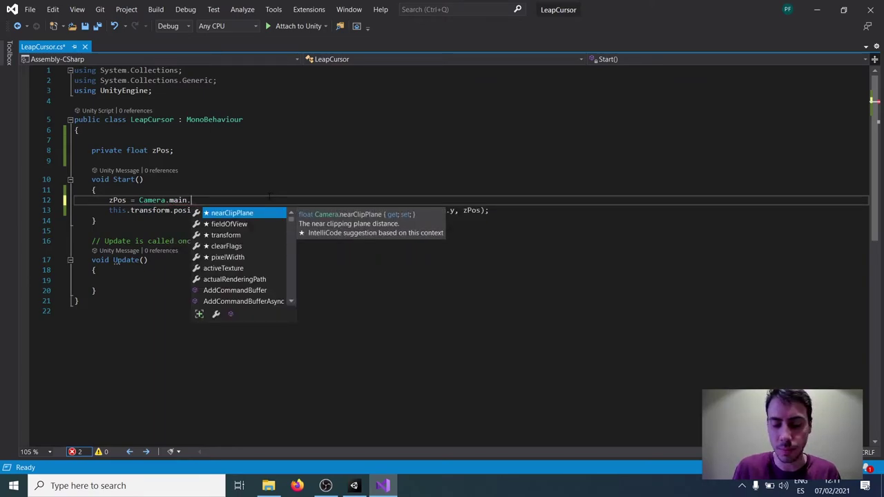
pyautogui.write('tr')
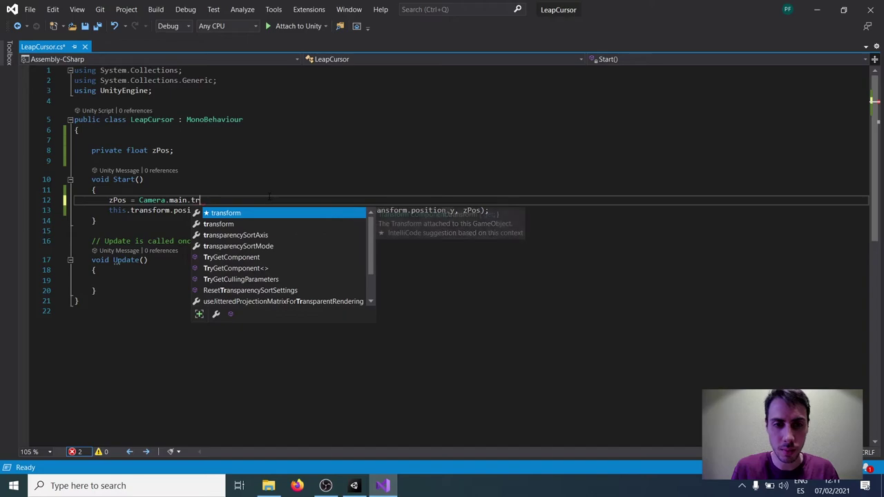
pyautogui.press('Tab')
pyautogui.write('.p')
pyautogui.press('Tab')
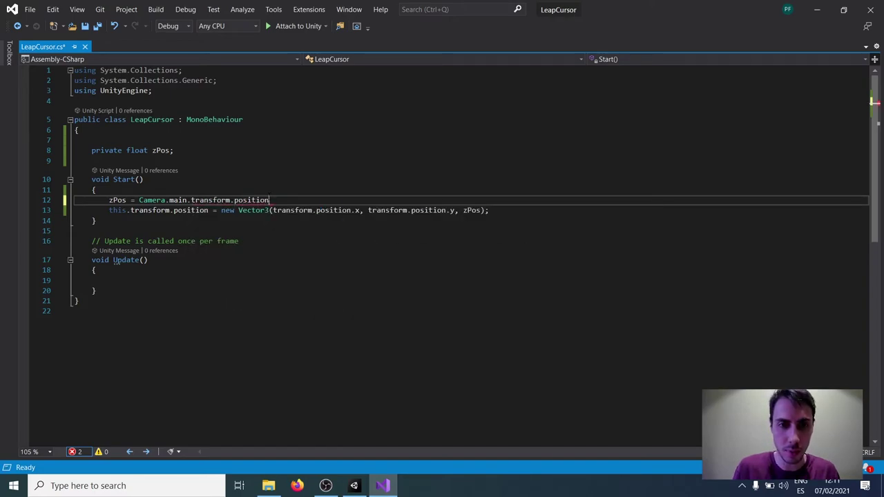
pyautogui.write('.z')
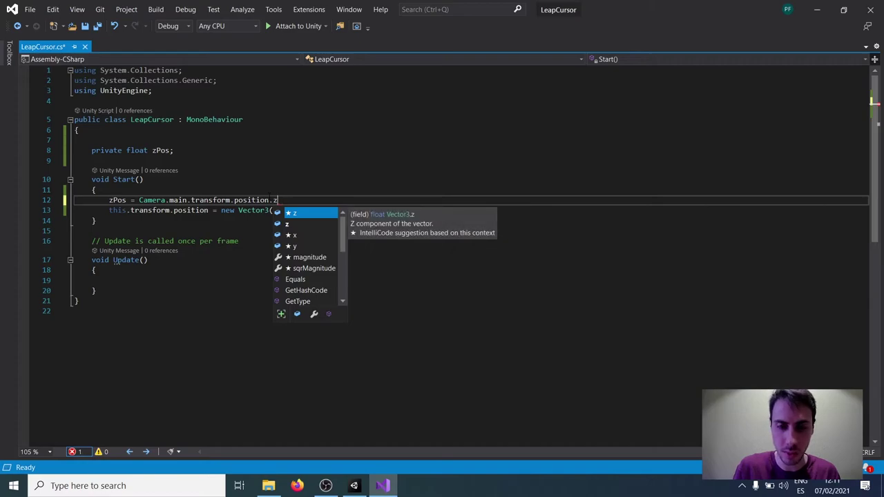
pyautogui.write(';')
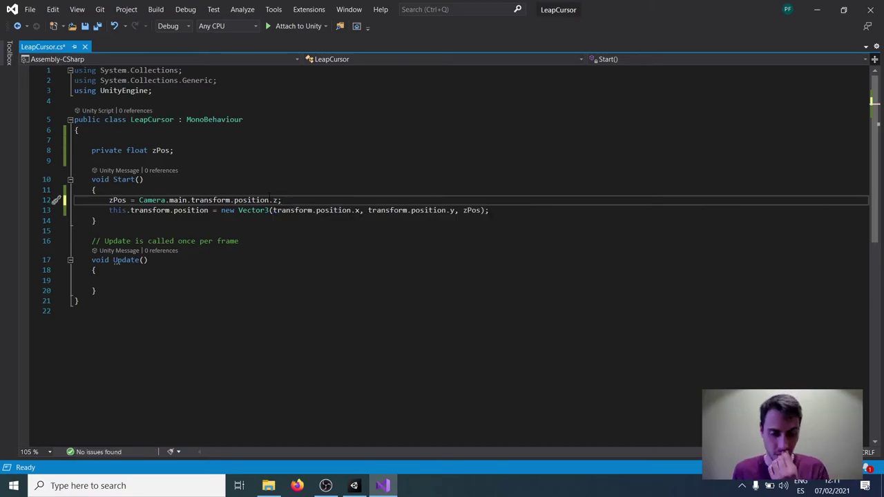
pyautogui.click(279, 200)
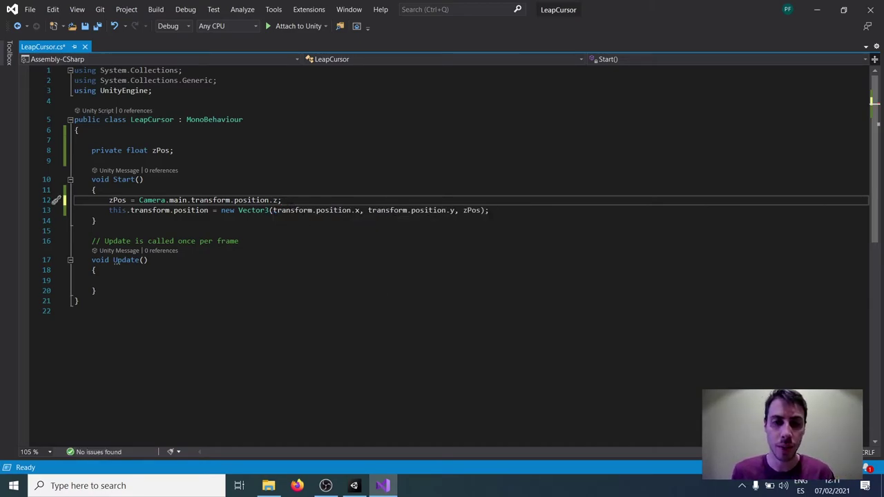
pyautogui.write('+')
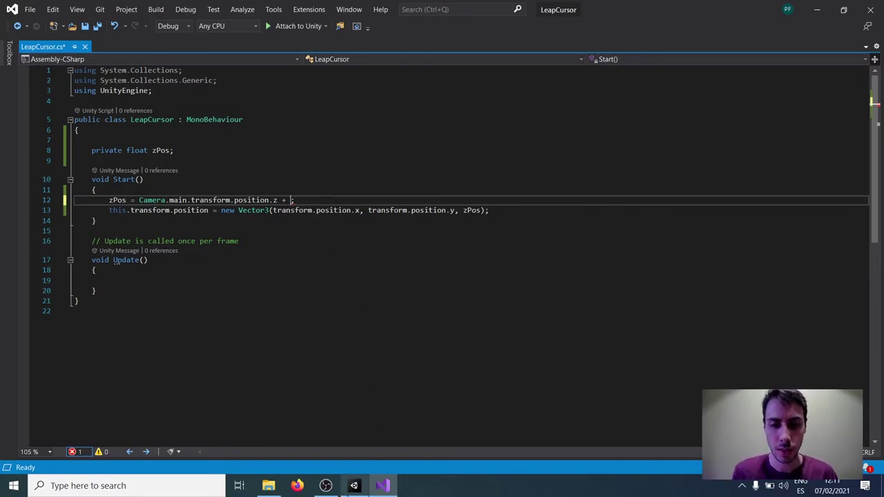
pyautogui.click(354, 485)
# Try raising the Main Camera's Near clipping distance, reset it to 0, and return to Visual Studio.
pyautogui.click(67, 78)
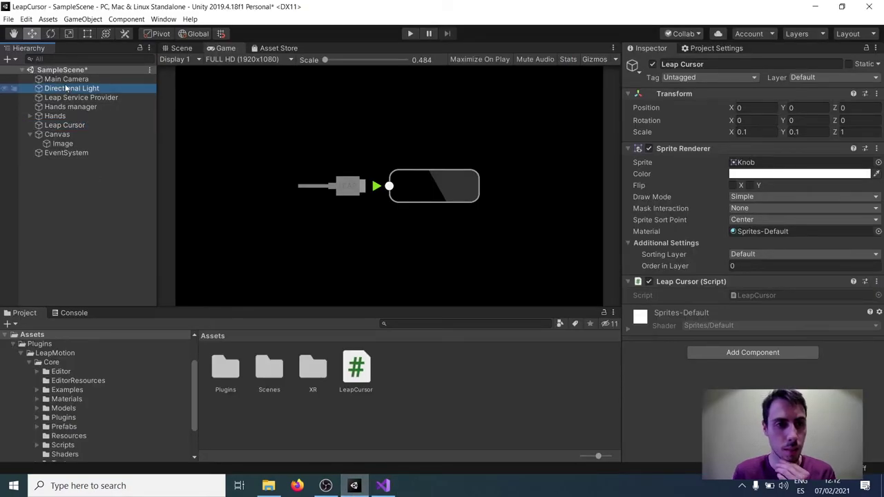
pyautogui.click(181, 48)
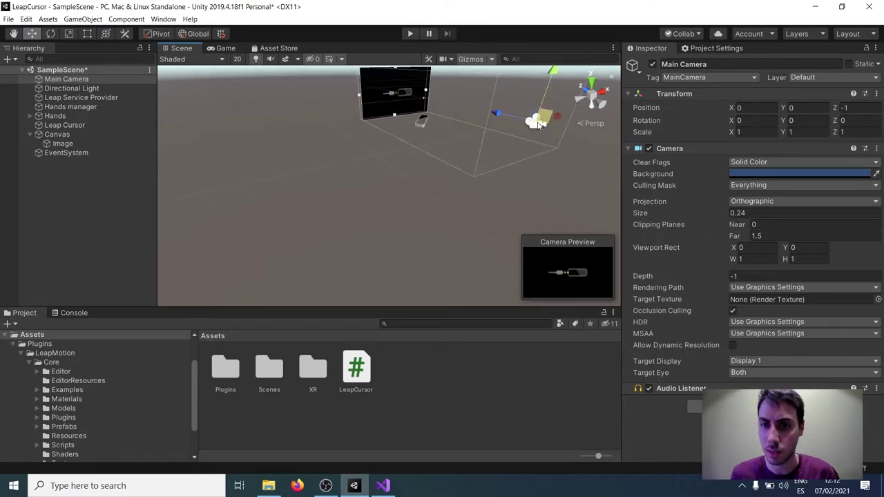
pyautogui.moveTo(736, 225); pyautogui.dragTo(741, 226)
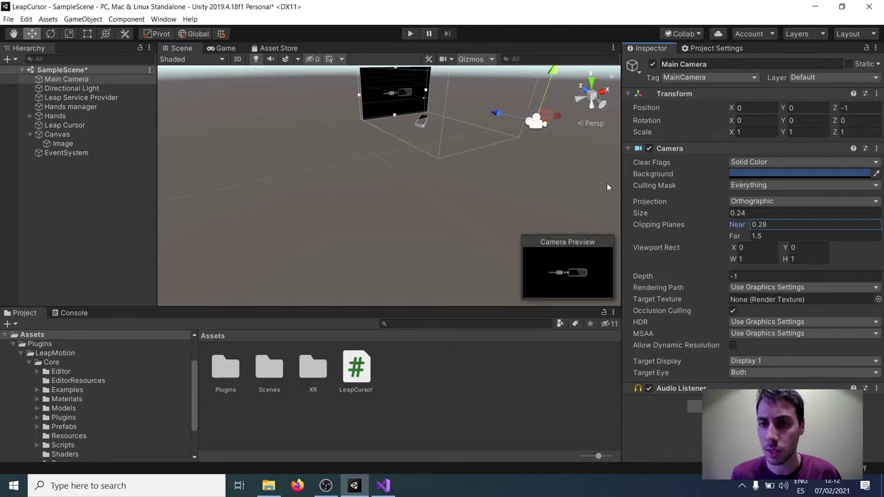
pyautogui.click(779, 224)
pyautogui.press('BackSpace')
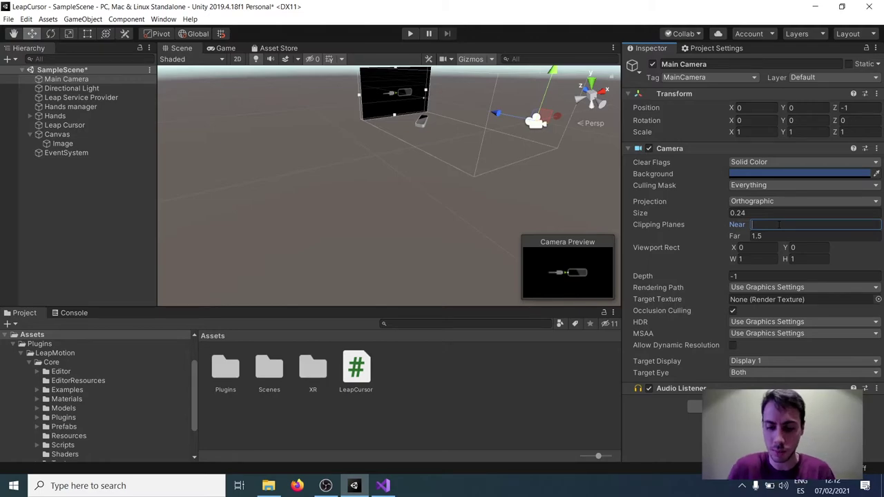
pyautogui.write('0')
pyautogui.click(383, 486)
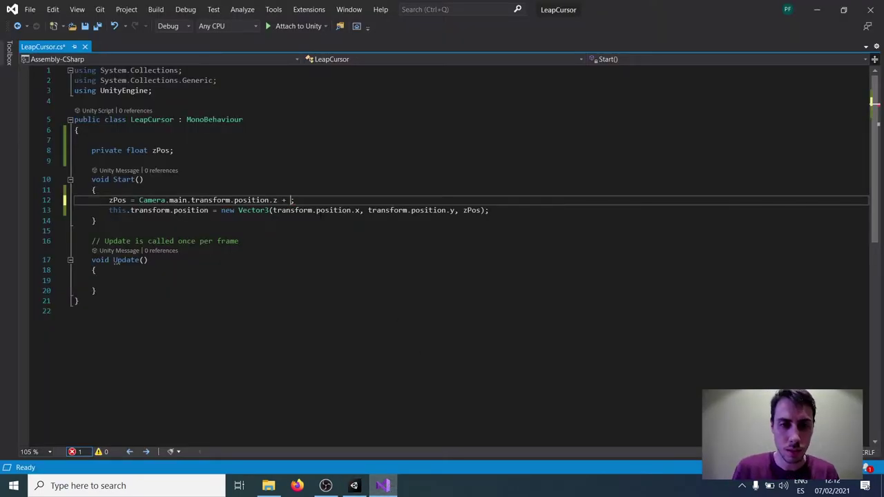
# Complete the zPos offset with Camera.main.nearClipPlane and save.
pyautogui.write('Camera')
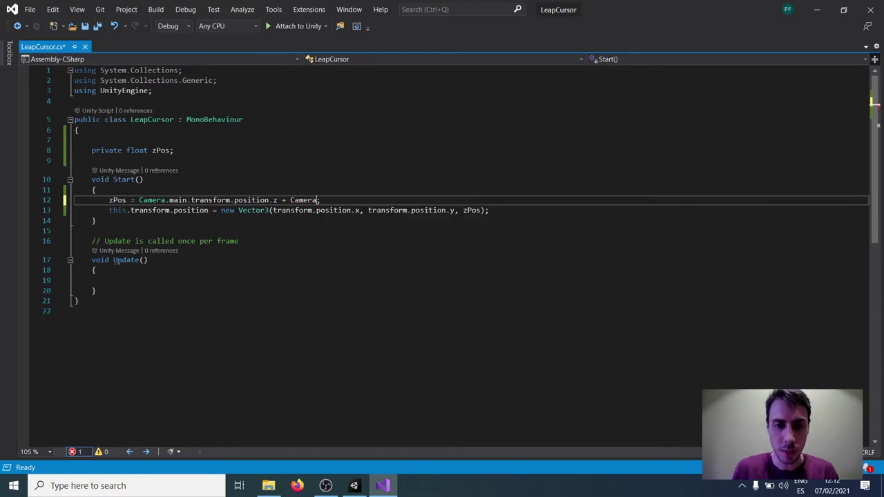
pyautogui.write('.main')
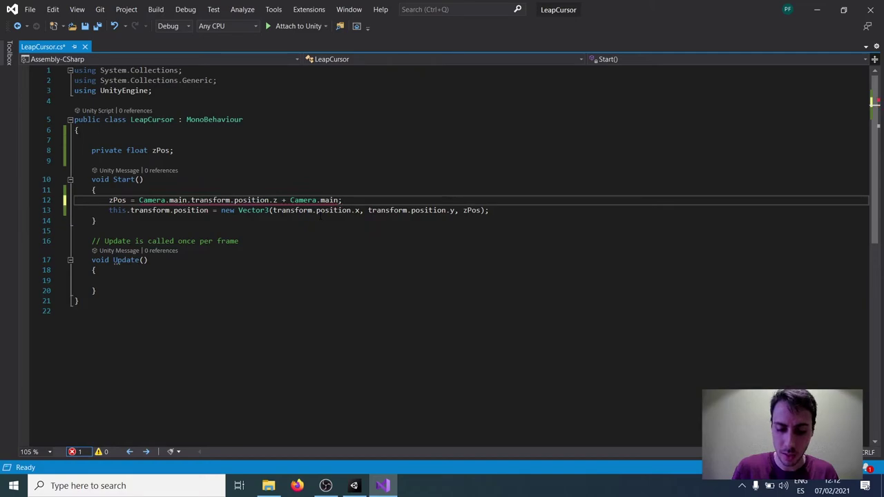
pyautogui.write('.')
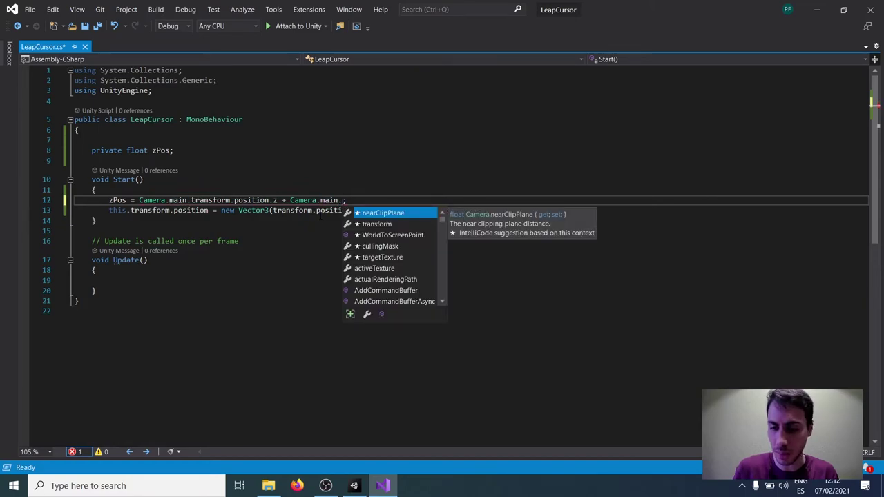
pyautogui.press('Tab')
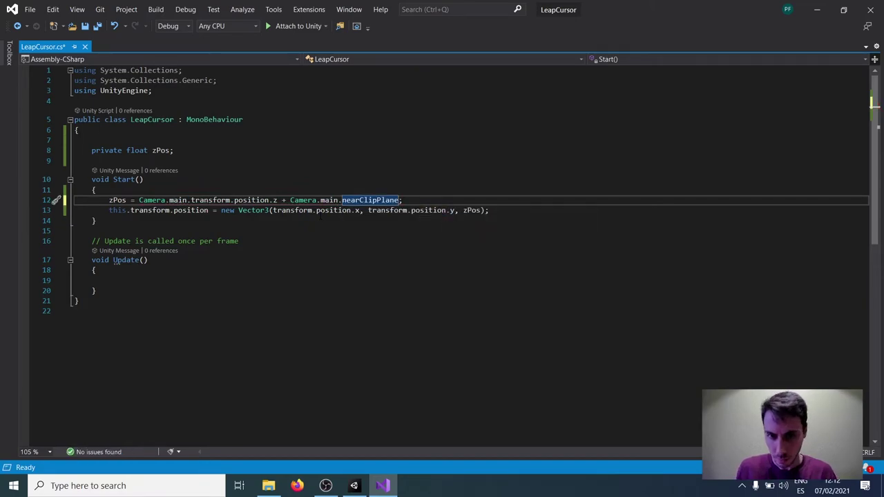
pyautogui.hotkey('ctrl', 's')
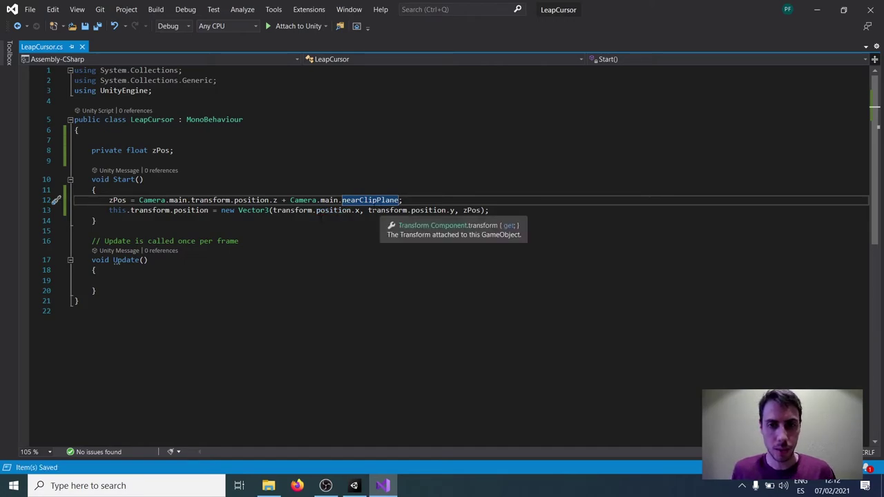
# Delete the empty Update method and the this. prefix on line 13, save, and return to Unity.
pyautogui.moveTo(97, 291); pyautogui.dragTo(30, 245)
pyautogui.press('Delete')
pyautogui.press('BackSpace')
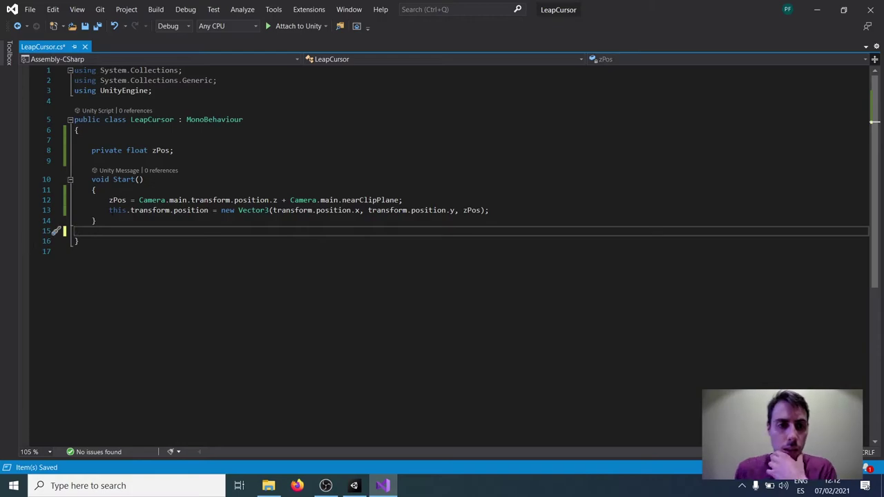
pyautogui.press('Delete')
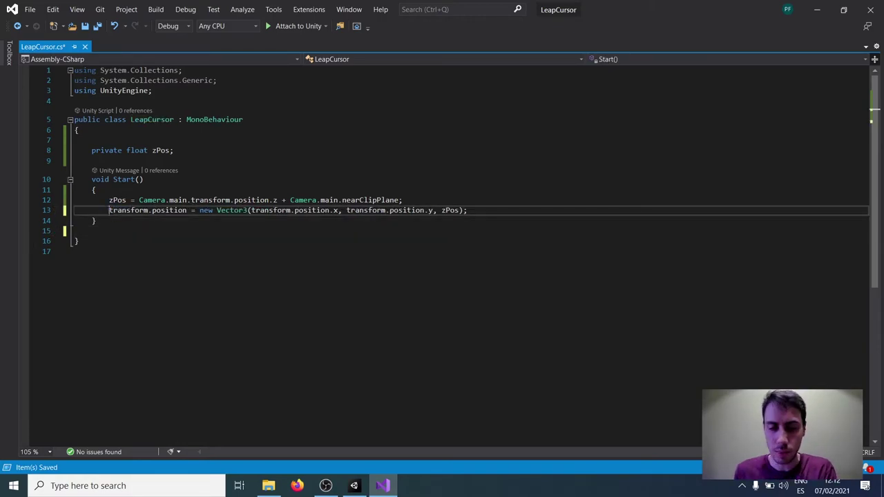
pyautogui.hotkey('ctrl', 's')
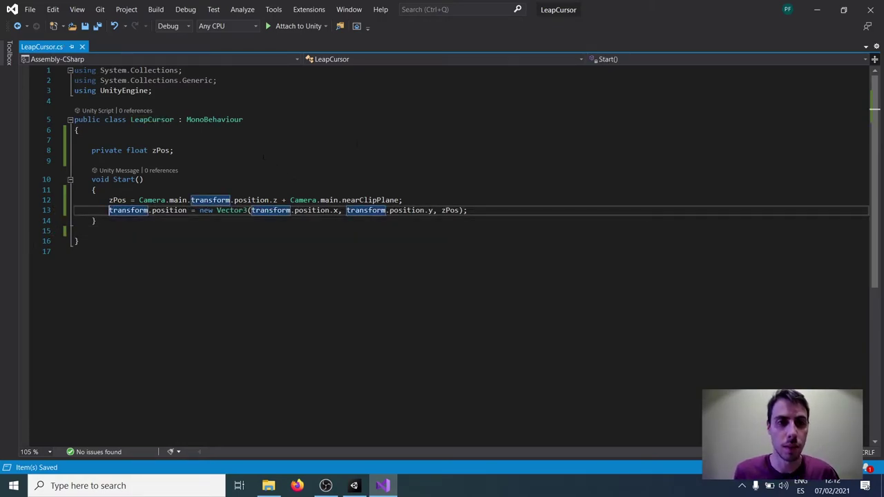
pyautogui.click(818, 13)
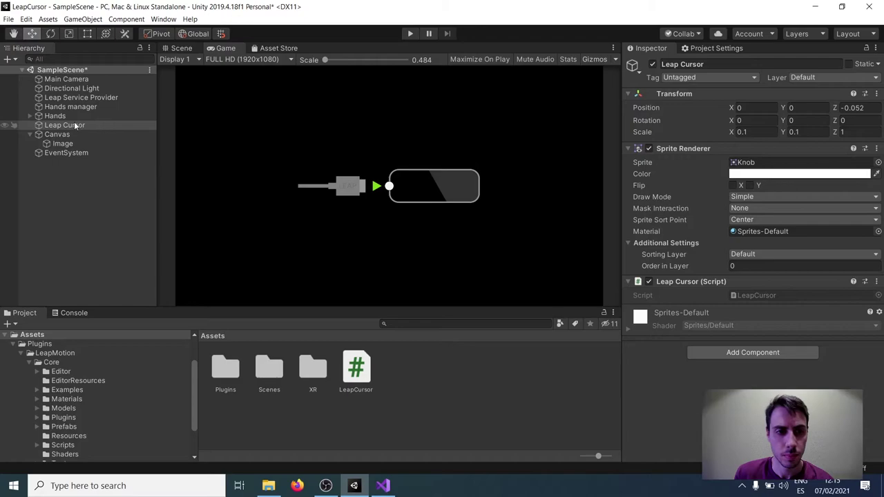
# Dock the Game view to the right of the Scene view.
pyautogui.click(181, 47)
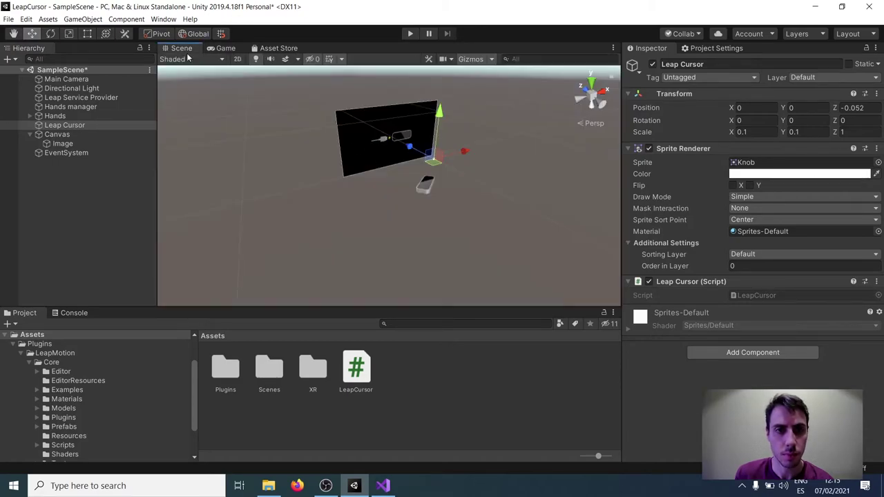
pyautogui.scroll(5, 376, 143)
pyautogui.scroll(-6, 360, 136)
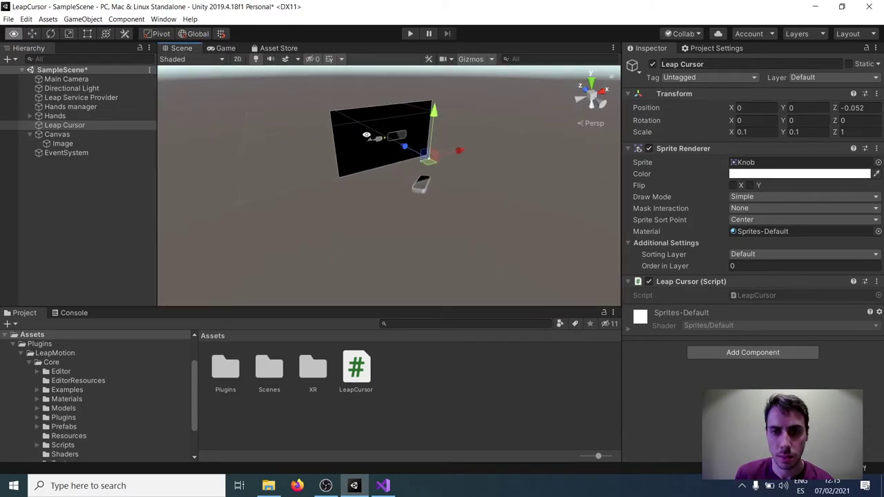
pyautogui.keyDown('alt'); pyautogui.moveTo(361, 136); pyautogui.dragTo(408, 128); pyautogui.keyUp('alt')
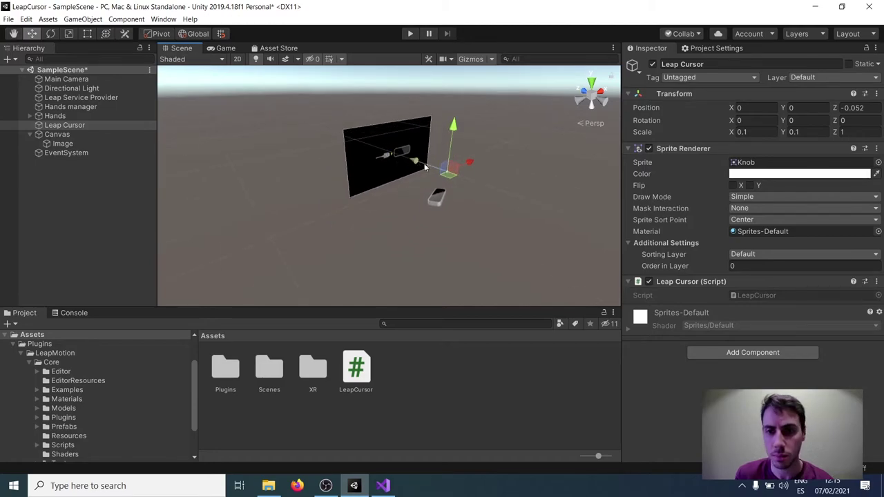
pyautogui.moveTo(226, 49); pyautogui.dragTo(543, 145)
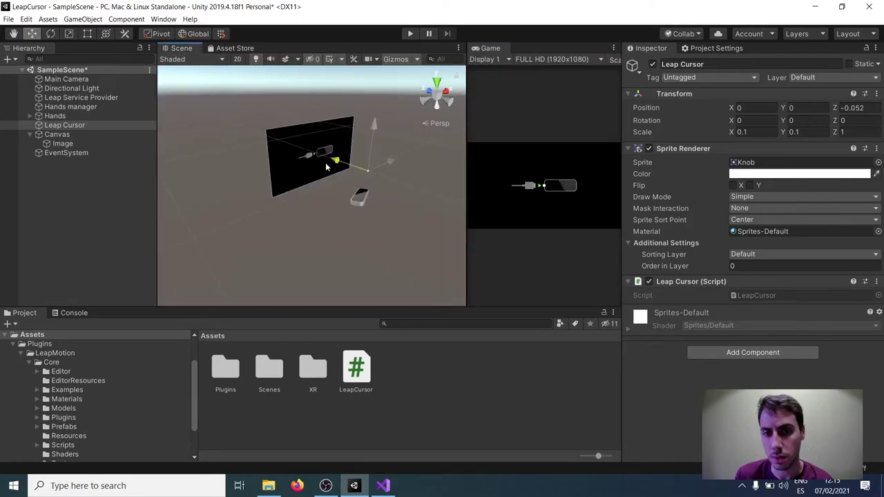
# Nudge the Leap Cursor along Z, then frame the Main Camera in the Scene view.
pyautogui.moveTo(325, 162); pyautogui.dragTo(353, 166)
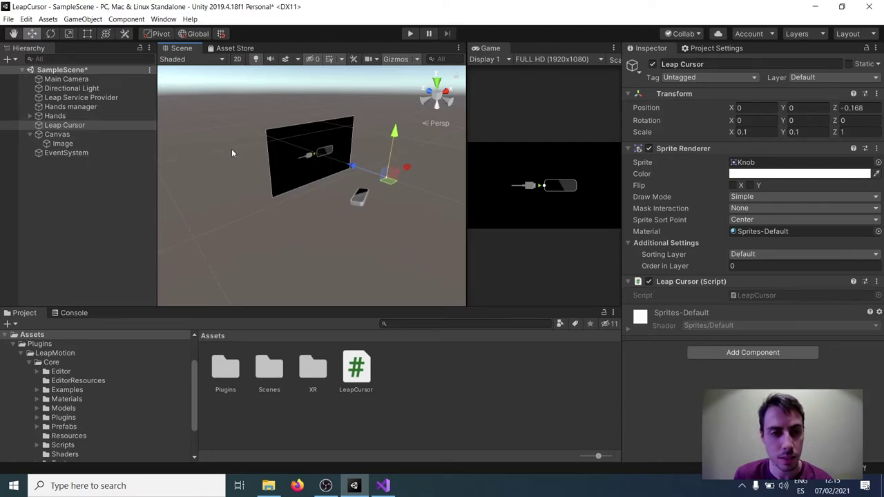
pyautogui.keyDown('alt'); pyautogui.moveTo(364, 166); pyautogui.dragTo(398, 185); pyautogui.keyUp('alt')
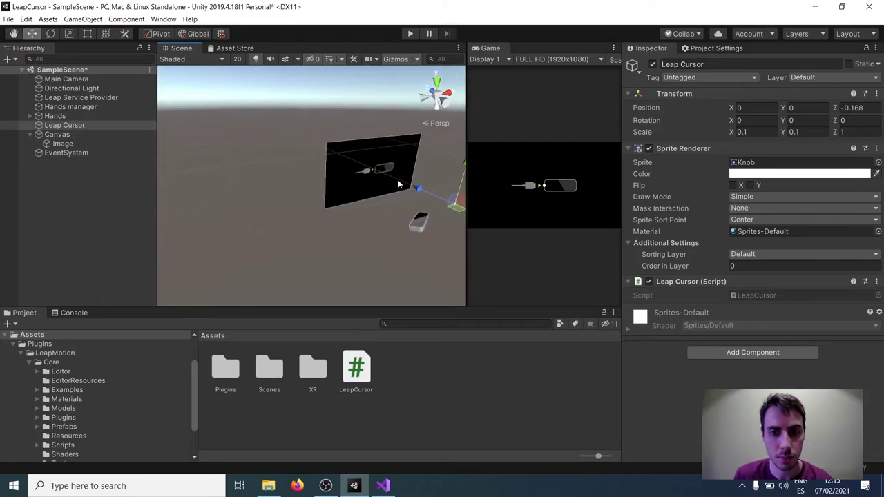
pyautogui.scroll(-3, 385, 191)
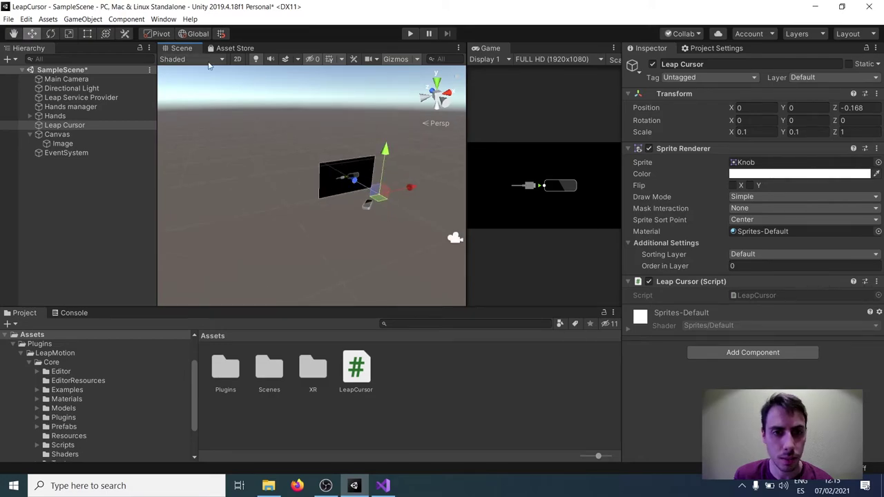
pyautogui.click(71, 81)
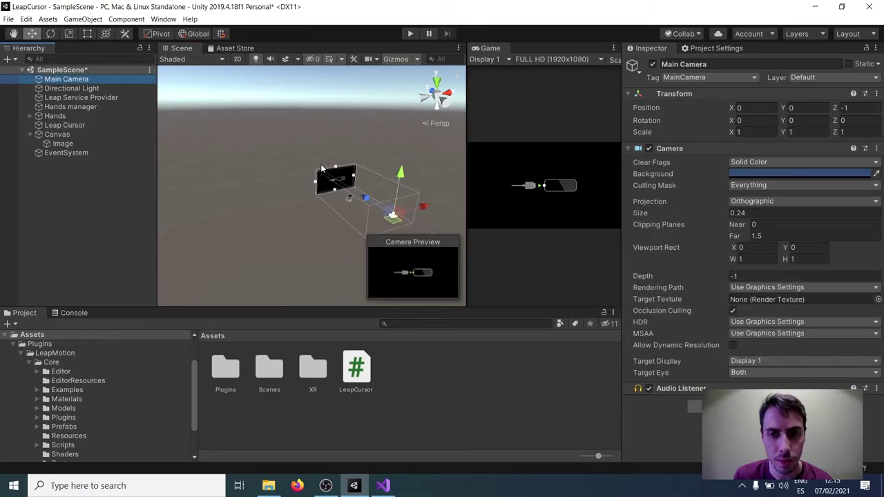
pyautogui.press('f')
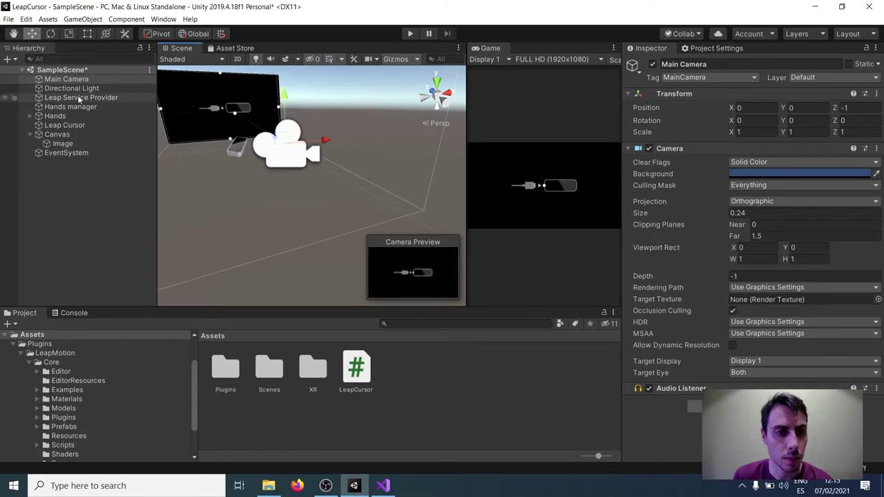
# Drag the Leap Cursor along Z to -0.983, just in front of the camera.
pyautogui.click(69, 125)
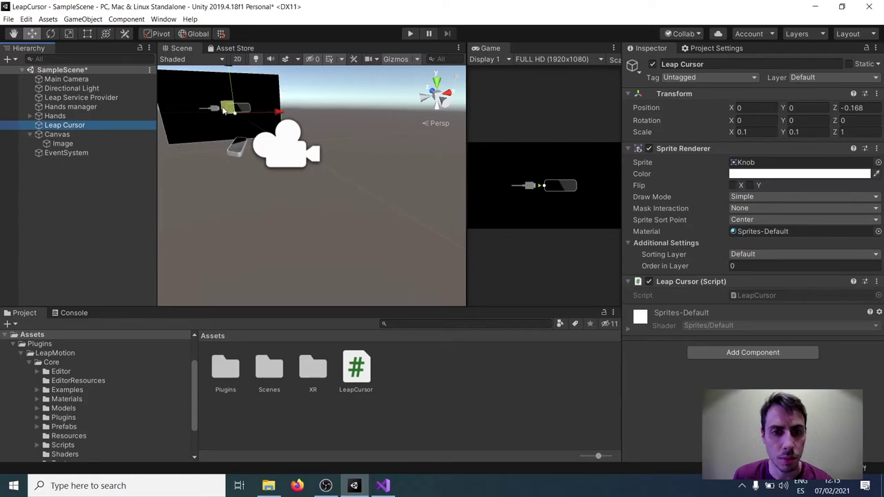
pyautogui.moveTo(231, 134); pyautogui.dragTo(290, 164, button='right')
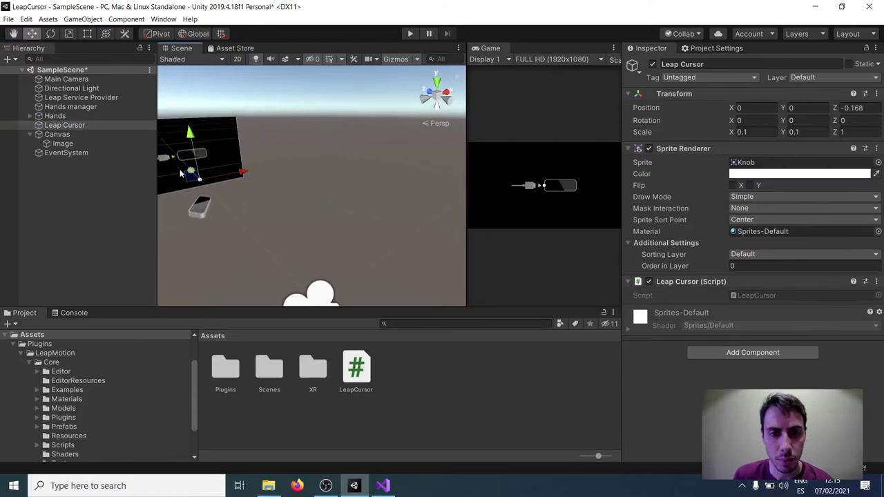
pyautogui.scroll(-3, 179, 173)
pyautogui.moveTo(232, 176); pyautogui.dragTo(534, 199)
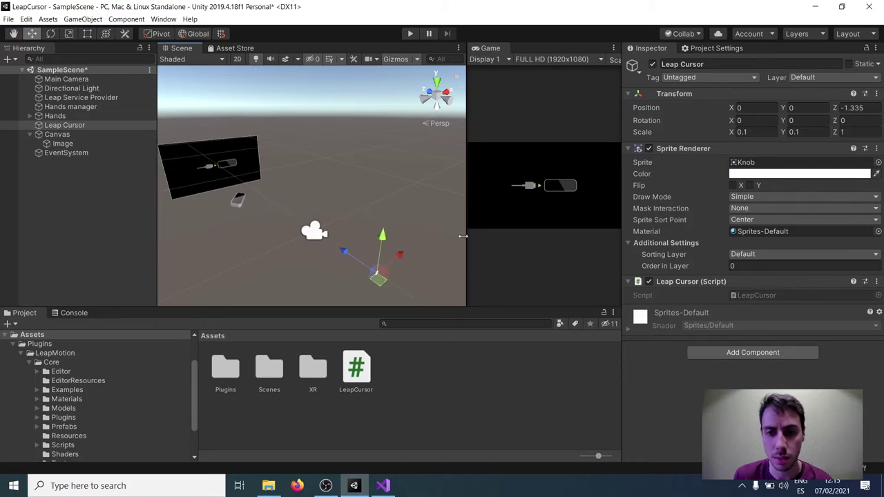
pyautogui.moveTo(353, 261); pyautogui.dragTo(312, 241)
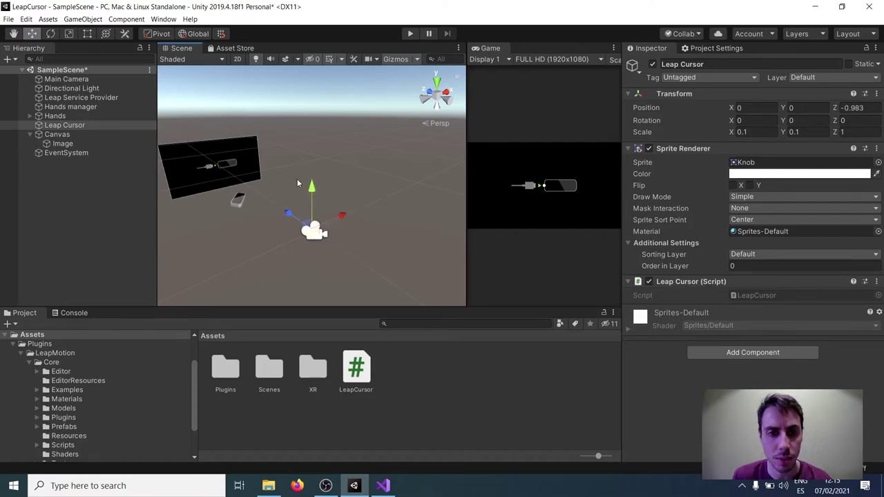
pyautogui.moveTo(247, 199); pyautogui.dragTo(354, 183, button='right')
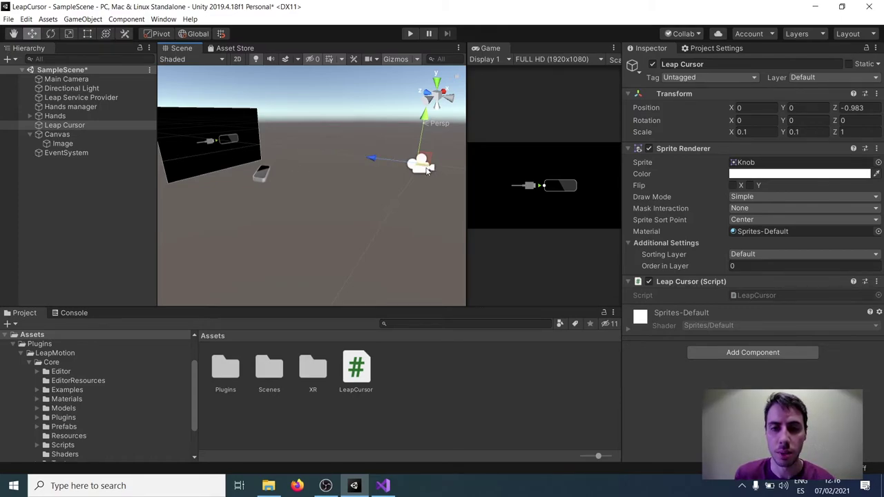
pyautogui.scroll(-2, 241, 157)
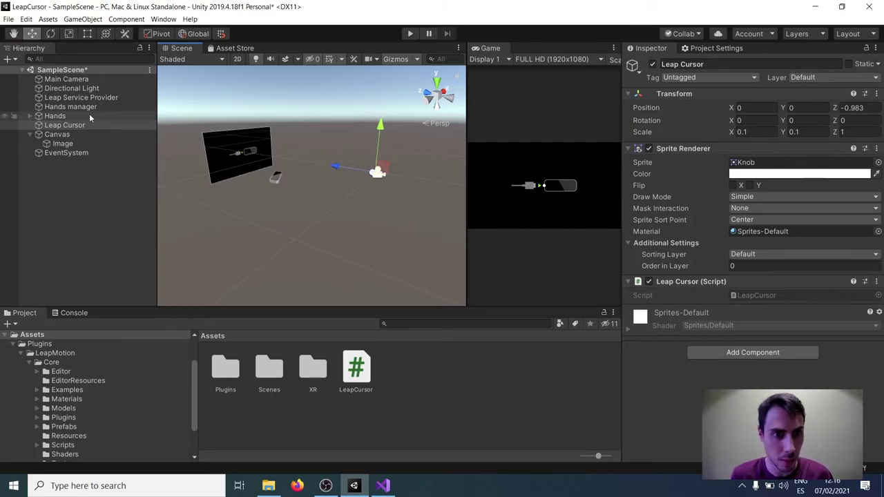
# Activate Left > Cube and Right > Cube (1) under Hands, then run and stop a Play test.
pyautogui.click(64, 80)
pyautogui.scroll(3, 394, 167)
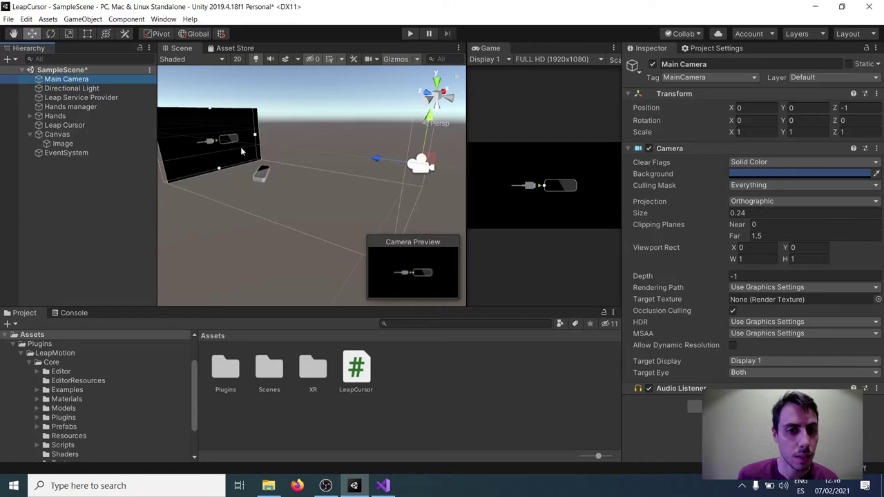
pyautogui.click(31, 116)
pyautogui.click(68, 134)
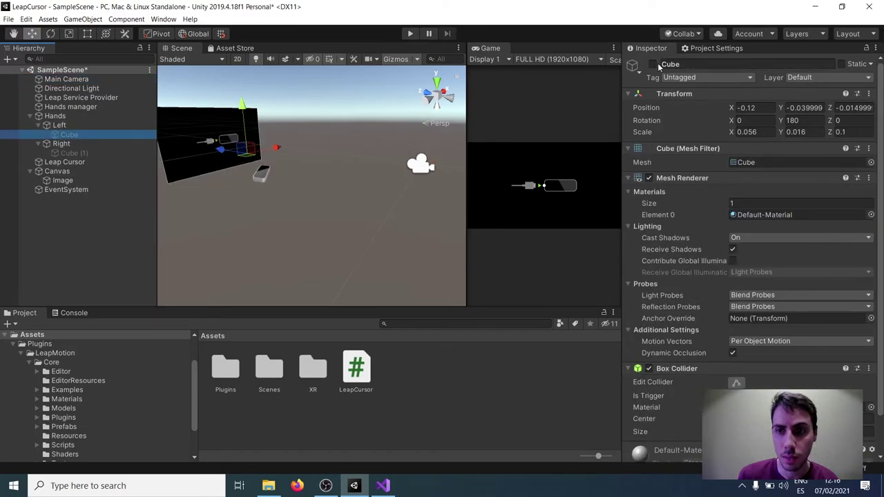
pyautogui.click(653, 64)
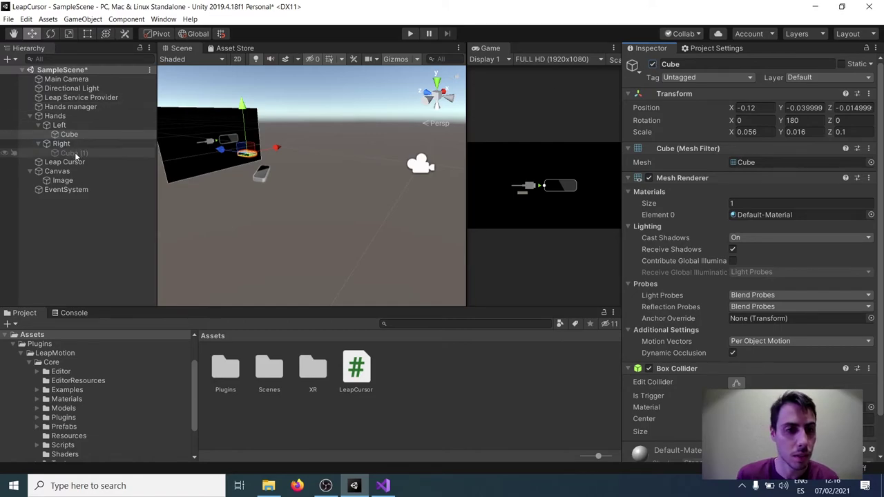
pyautogui.click(69, 153)
pyautogui.click(653, 64)
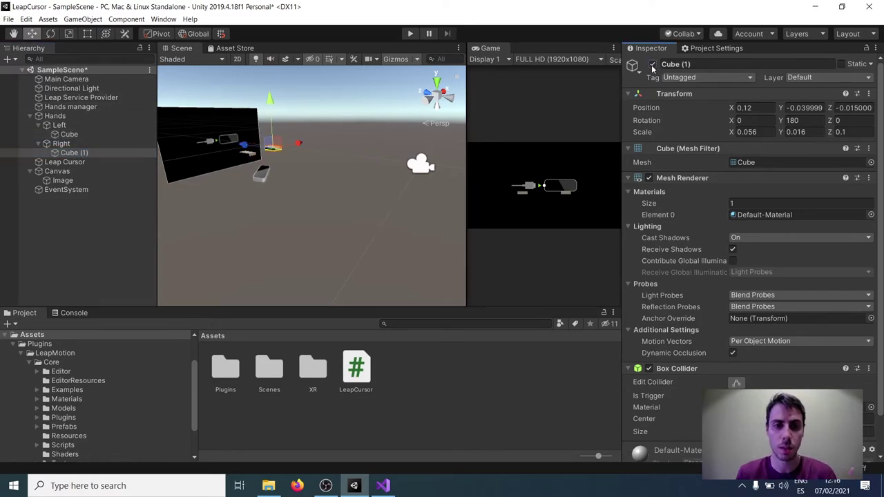
pyautogui.click(410, 35)
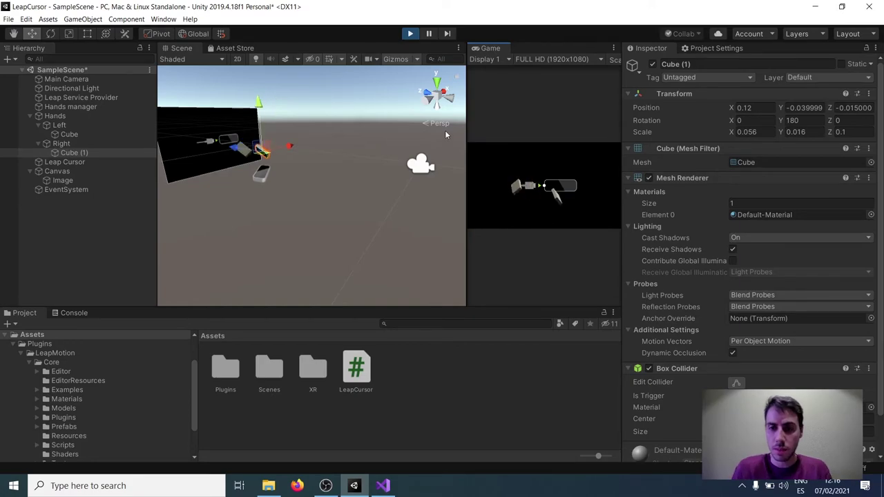
pyautogui.click(410, 33)
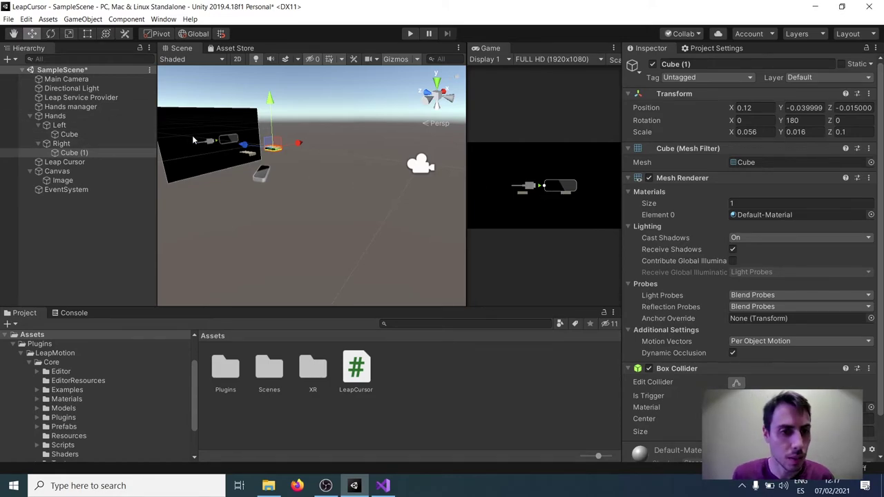
# Deactivate the Right hand's Cube (1) and the Left hand's Cube.
pyautogui.click(652, 63)
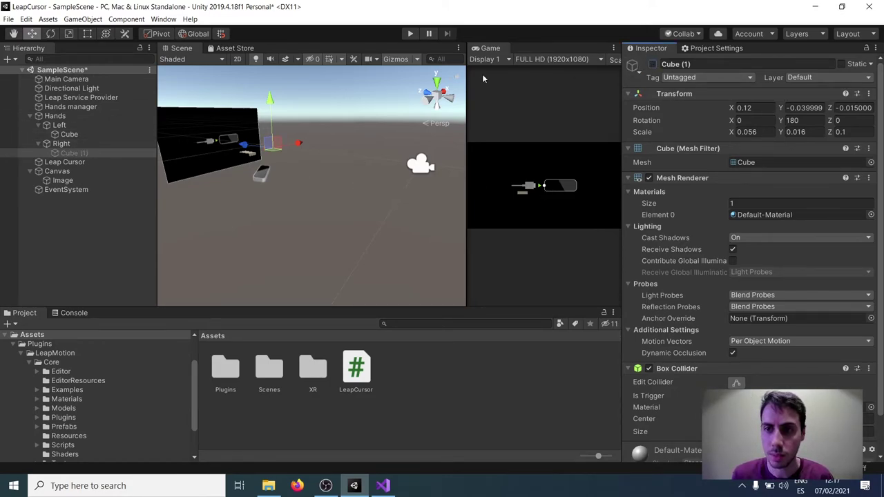
pyautogui.click(70, 135)
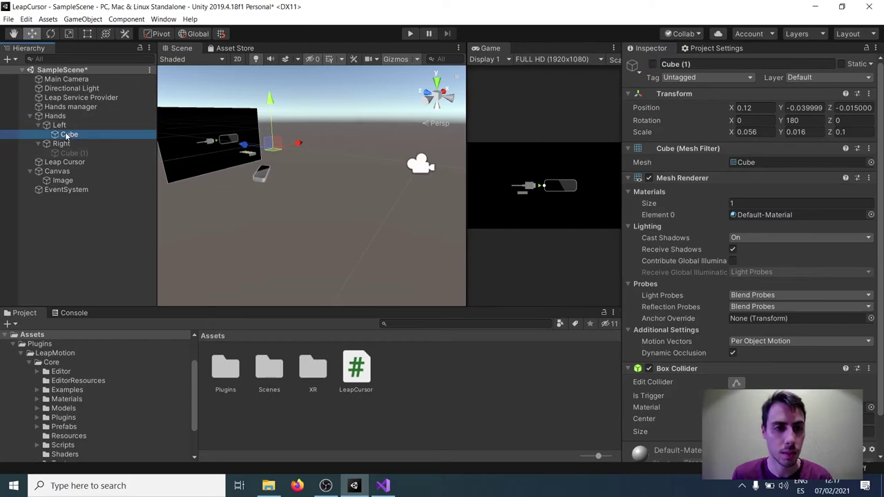
pyautogui.click(652, 63)
# Frame the Leap Cursor, move it toward the black panel, and test it in Play mode.
pyautogui.keyDown('alt'); pyautogui.moveTo(214, 152); pyautogui.dragTo(410, 187); pyautogui.keyUp('alt')
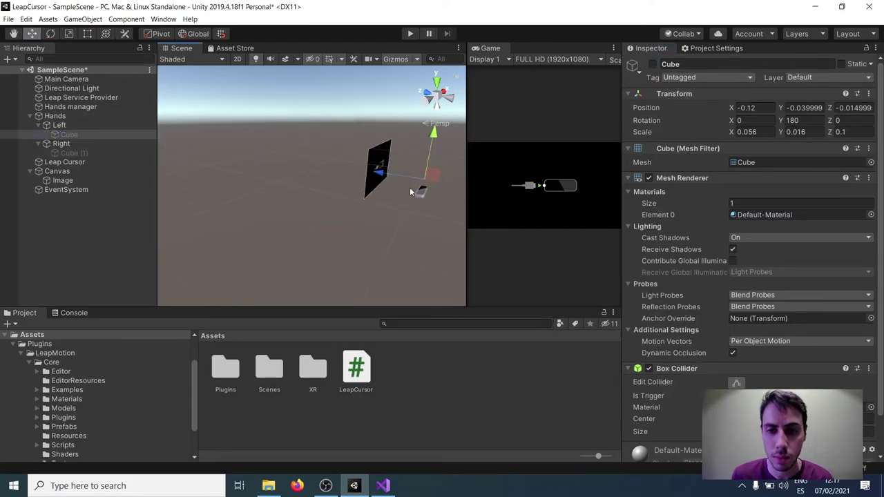
pyautogui.click(73, 163)
pyautogui.keyDown('alt'); pyautogui.moveTo(393, 179); pyautogui.dragTo(249, 154); pyautogui.keyUp('alt')
pyautogui.doubleClick(59, 163)
pyautogui.scroll(-5, 259, 180)
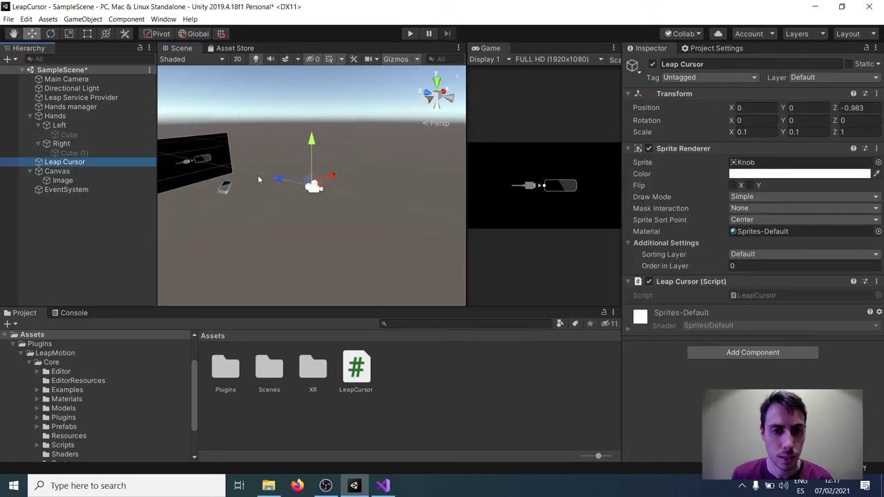
pyautogui.moveTo(289, 181); pyautogui.dragTo(150, 152)
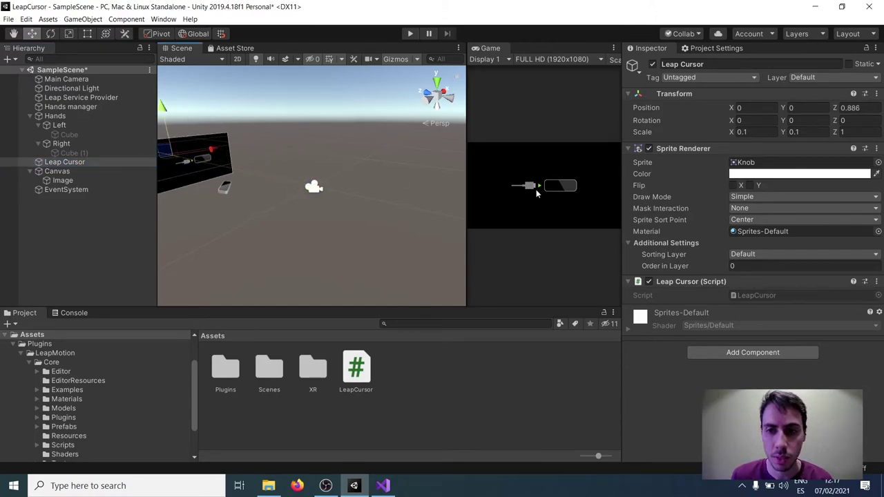
pyautogui.click(411, 34)
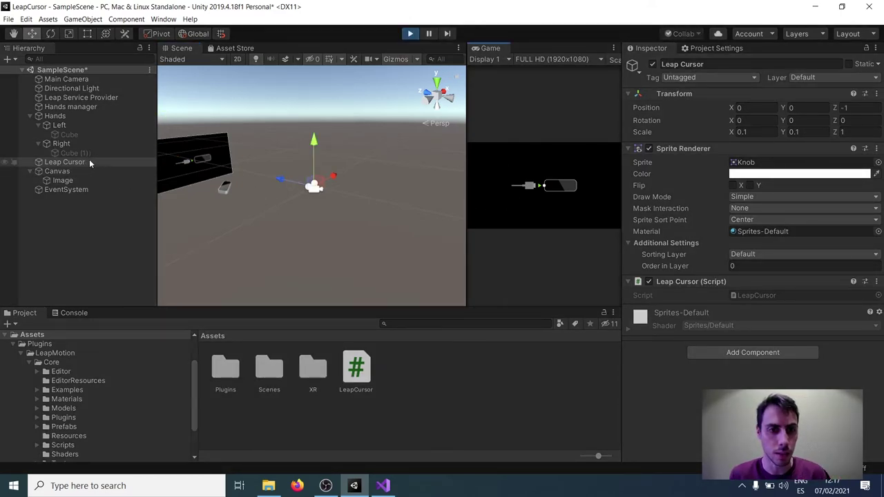
pyautogui.moveTo(280, 179); pyautogui.dragTo(315, 194)
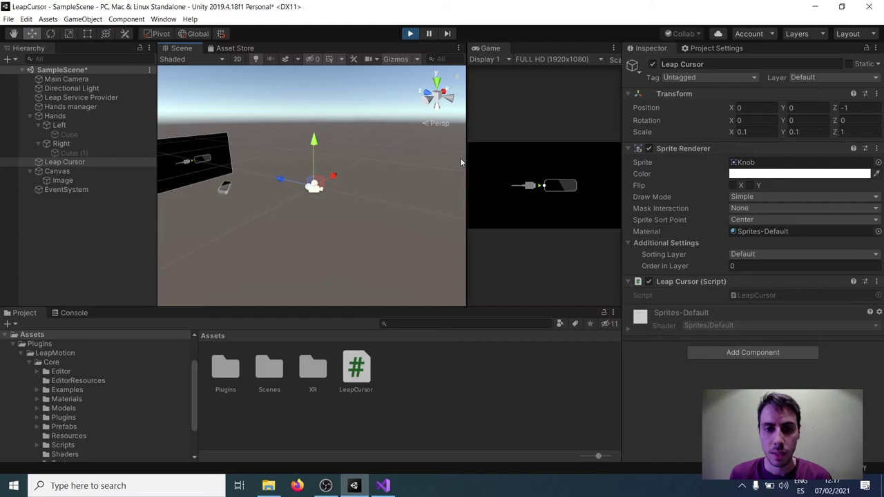
# Stop Play mode and save the scene with File > Save.
pyautogui.click(411, 34)
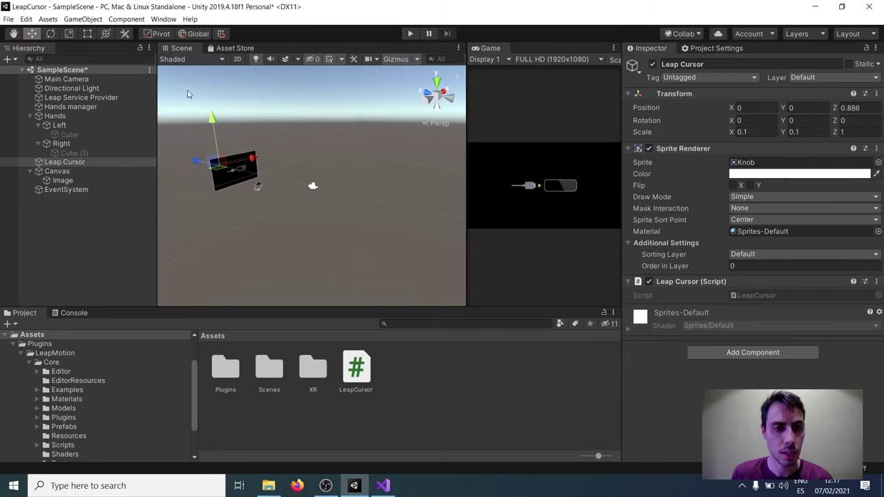
pyautogui.click(8, 18)
pyautogui.click(24, 57)
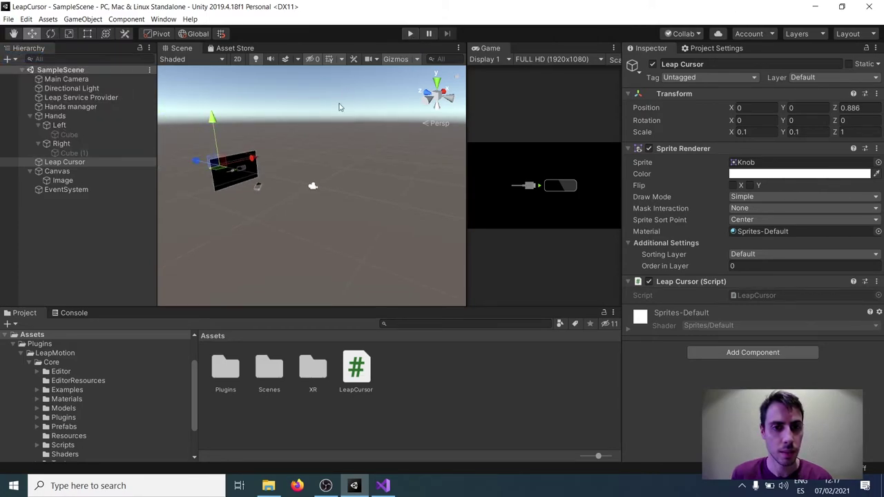
# Move the Leap Cursor to Z -0.571, then -0.412, shift it slightly in X/Y, and switch to Visual Studio.
pyautogui.moveTo(360, 130); pyautogui.dragTo(345, 148, button='right')
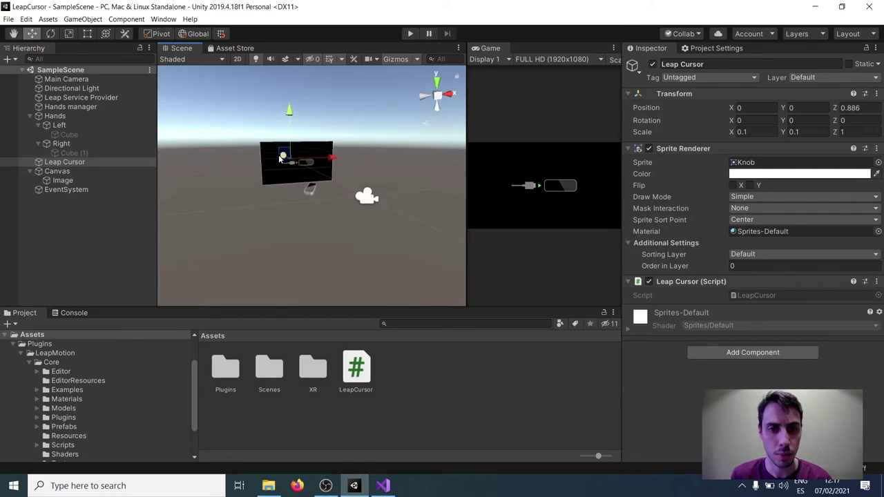
pyautogui.moveTo(282, 155); pyautogui.dragTo(291, 177)
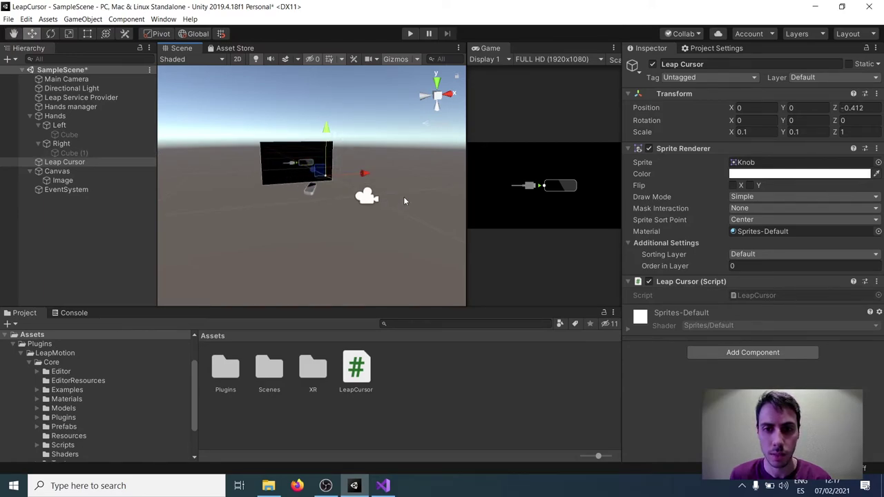
pyautogui.moveTo(403, 196); pyautogui.dragTo(291, 158, button='middle')
pyautogui.moveTo(253, 150)
pyautogui.mouseDown()
pyautogui.moveTo(266, 135)
pyautogui.moveTo(238, 135)
pyautogui.moveTo(256, 147)
pyautogui.moveTo(238, 143)
pyautogui.mouseUp()
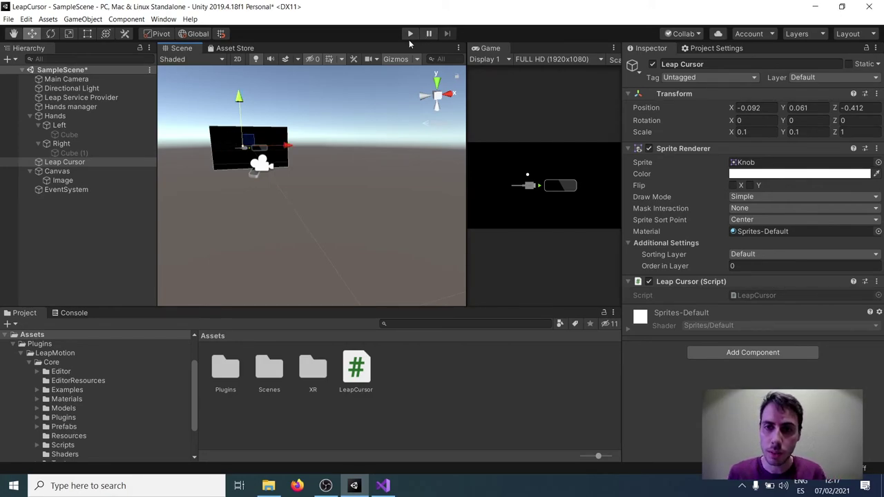
pyautogui.click(383, 486)
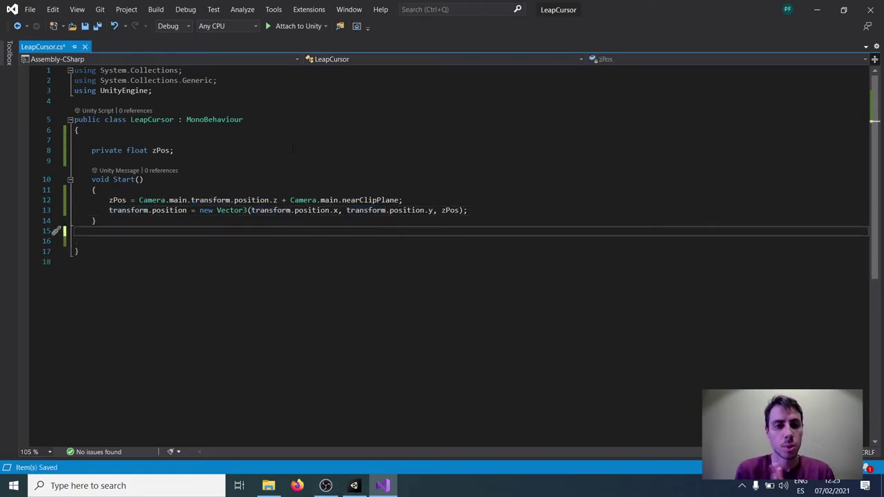
# Add 'private float xPos;' and 'private float yPos;' below zPos and save the script.
pyautogui.click(181, 150)
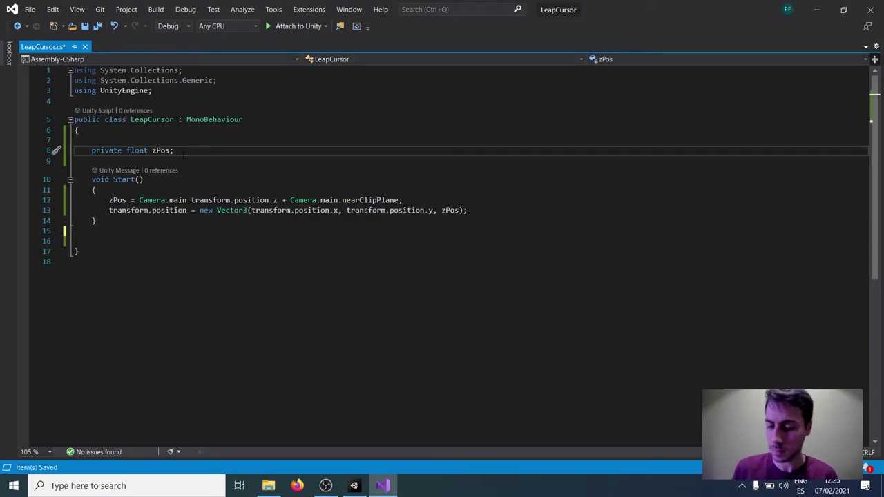
pyautogui.press('Return')
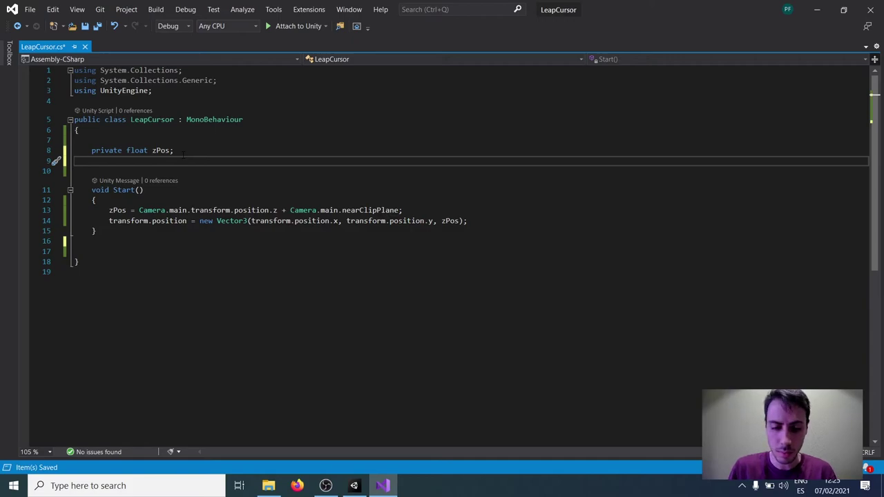
pyautogui.write('private')
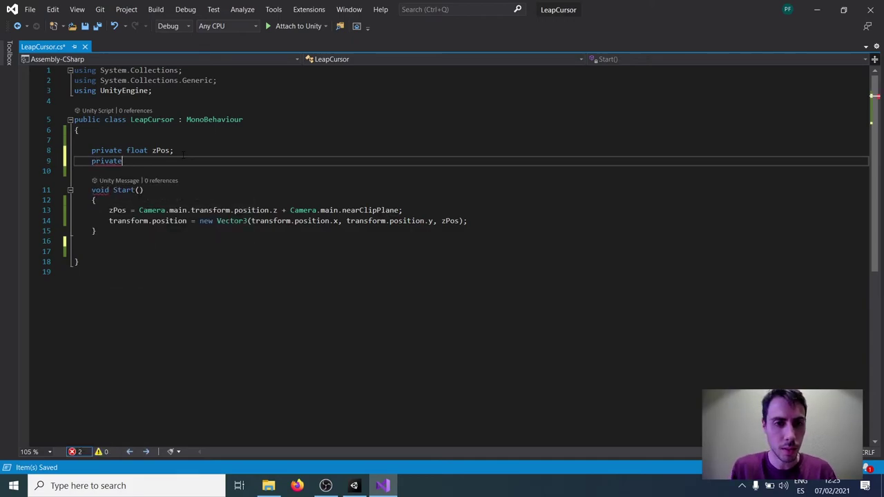
pyautogui.write(' float ')
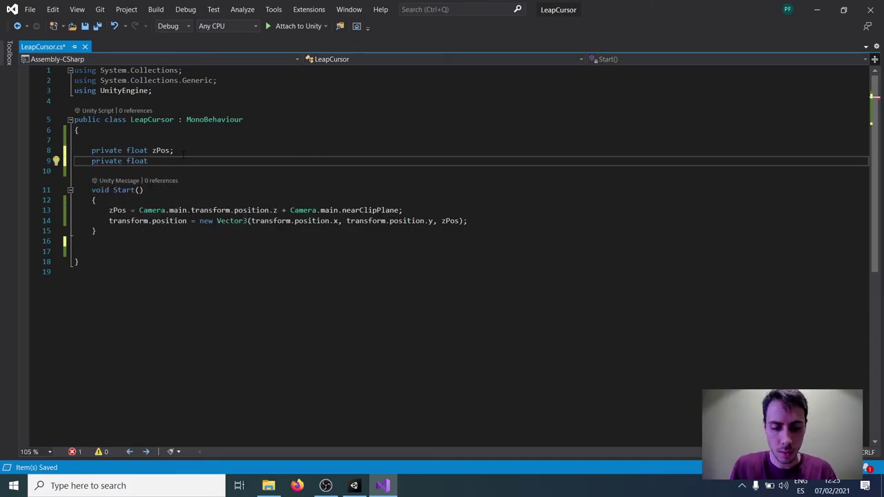
pyautogui.write('xPos')
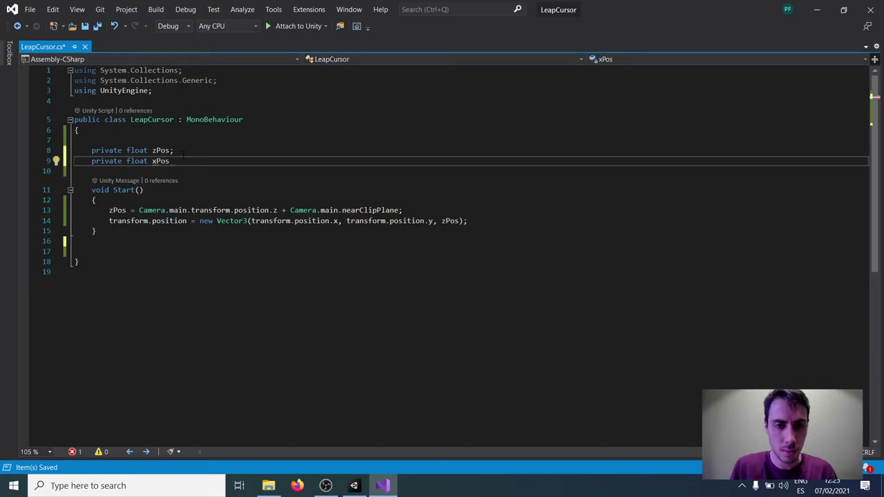
pyautogui.write(';')
pyautogui.press('Return')
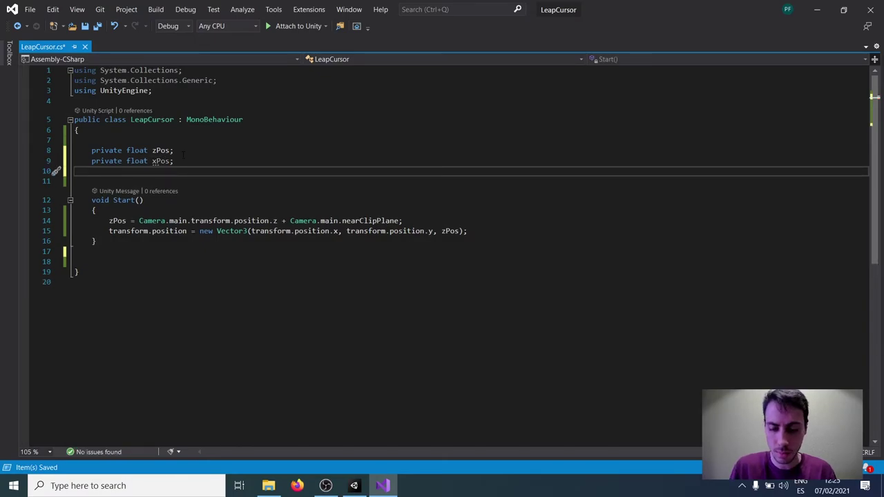
pyautogui.write('private float')
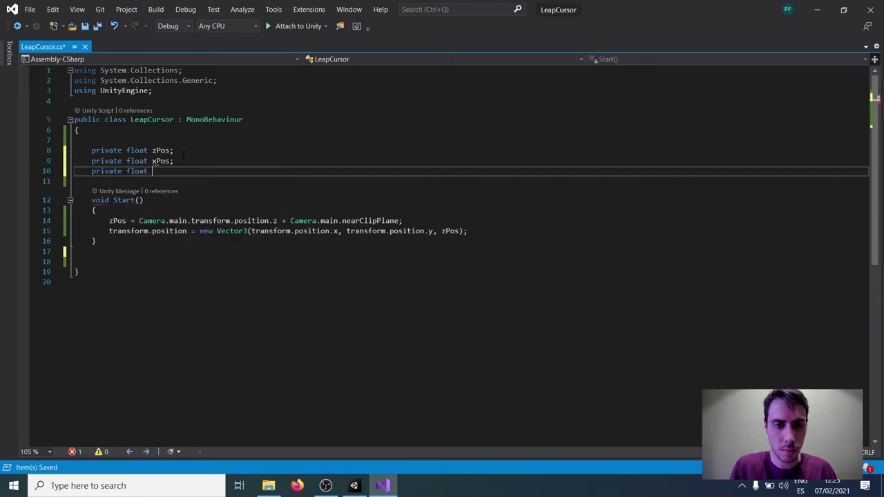
pyautogui.write(' yPos;')
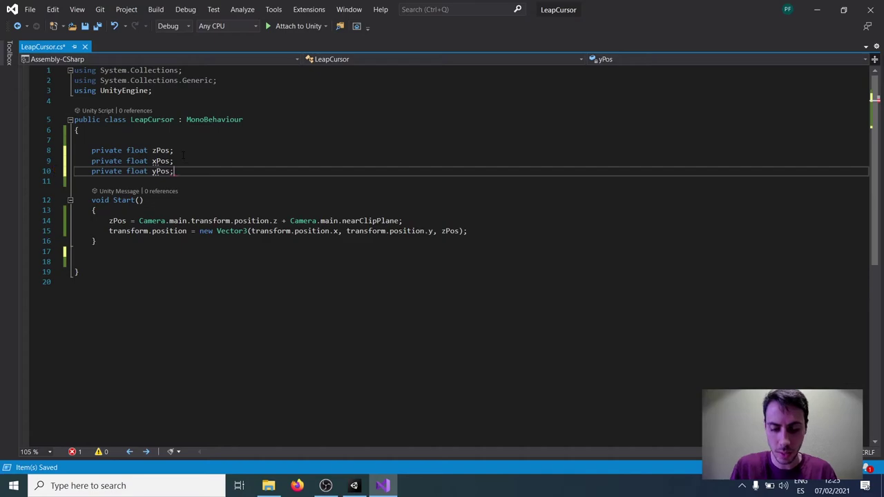
pyautogui.hotkey('ctrl', 's')
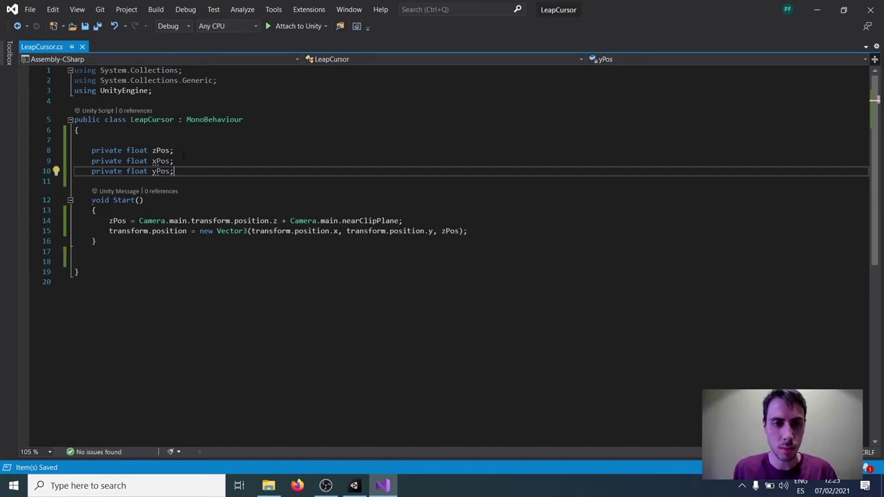
pyautogui.click(135, 261)
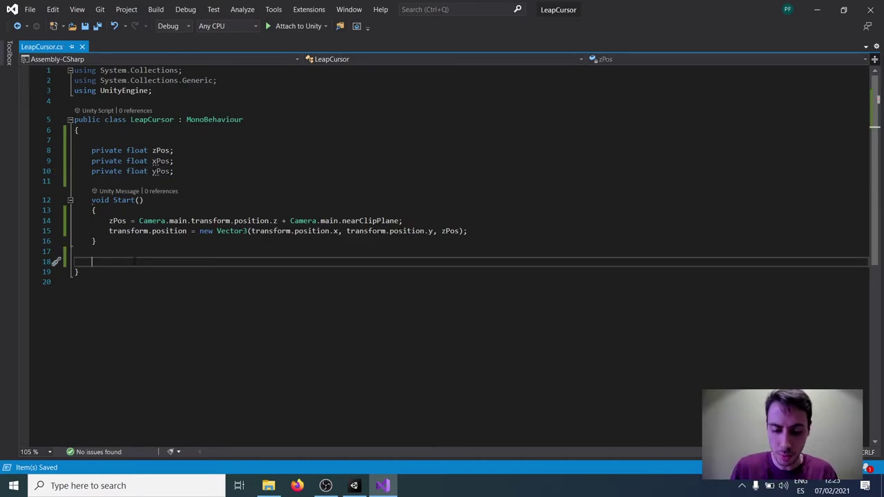
# Create an Update() method beginning a transform.position assignment.
pyautogui.write('upd')
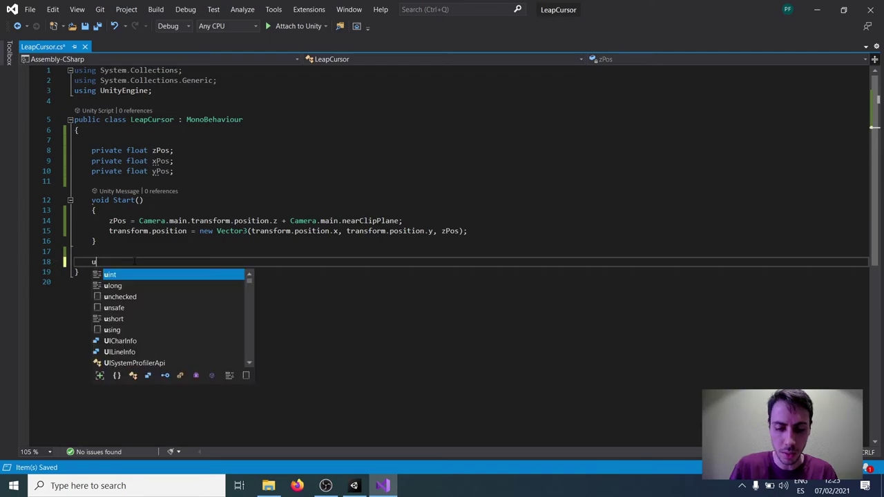
pyautogui.press('Tab')
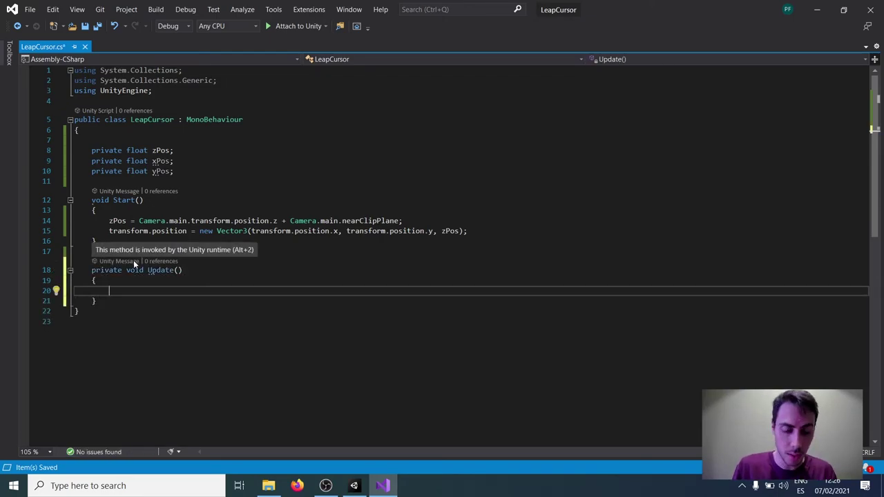
pyautogui.write('tra')
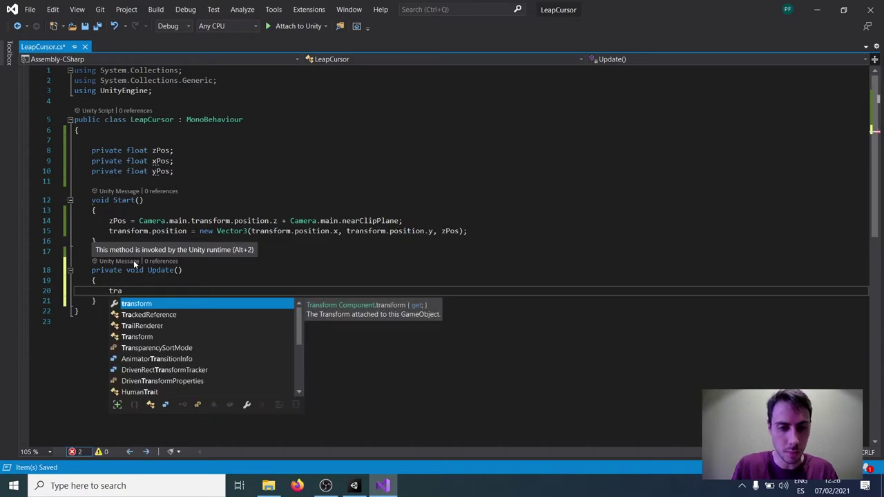
pyautogui.press('Tab')
pyautogui.write('.')
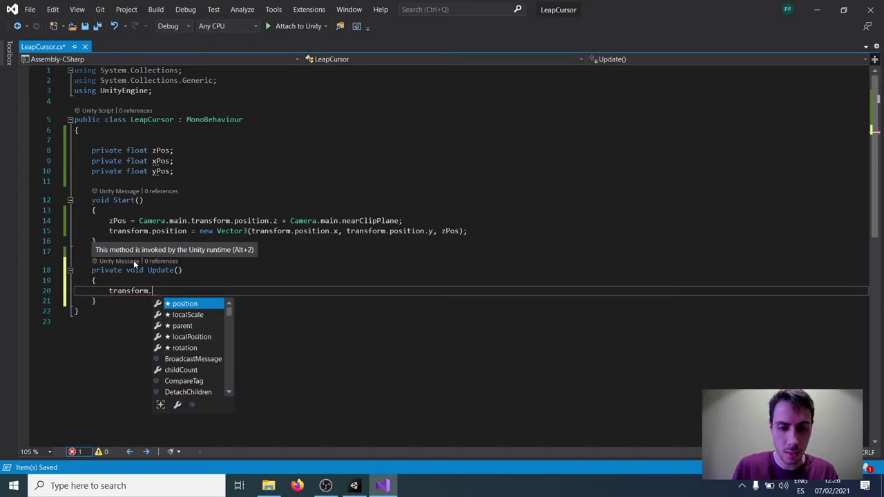
pyautogui.press('Tab')
# Assign new Vector3(xPos, yPos, zPos) to transform.position and save.
pyautogui.write('=')
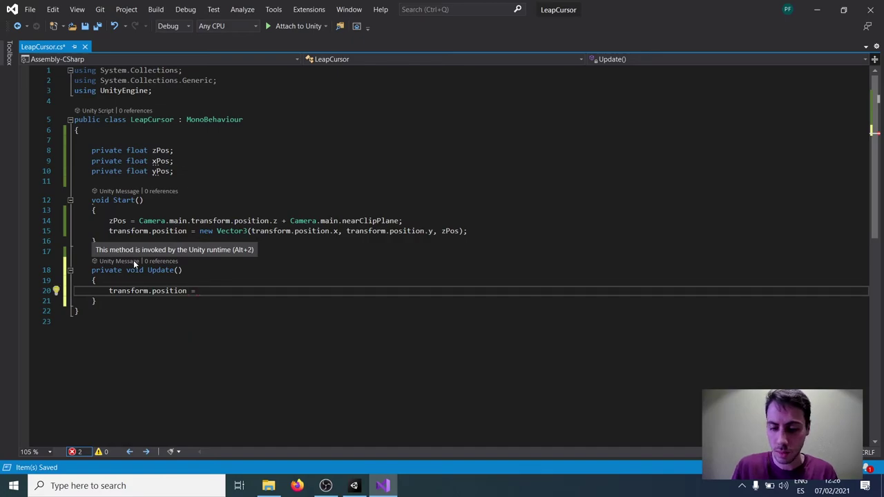
pyautogui.write(' new Ve')
pyautogui.press('Tab')
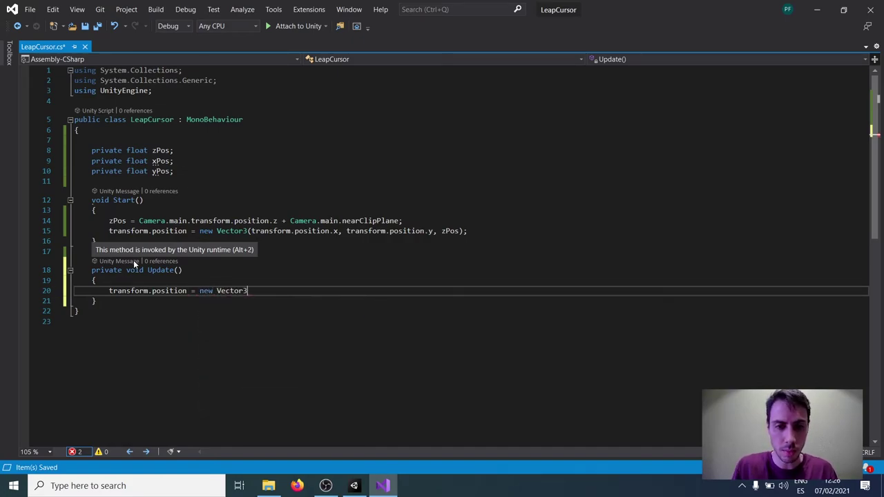
pyautogui.write('(')
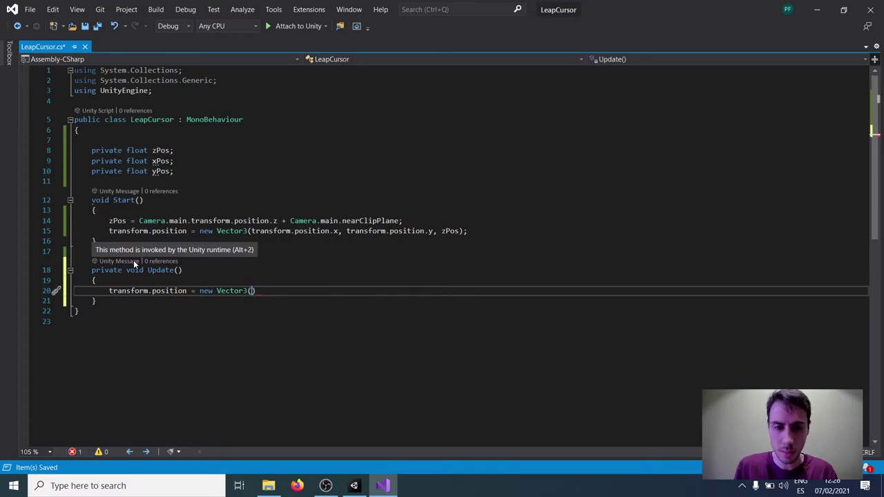
pyautogui.write('xp')
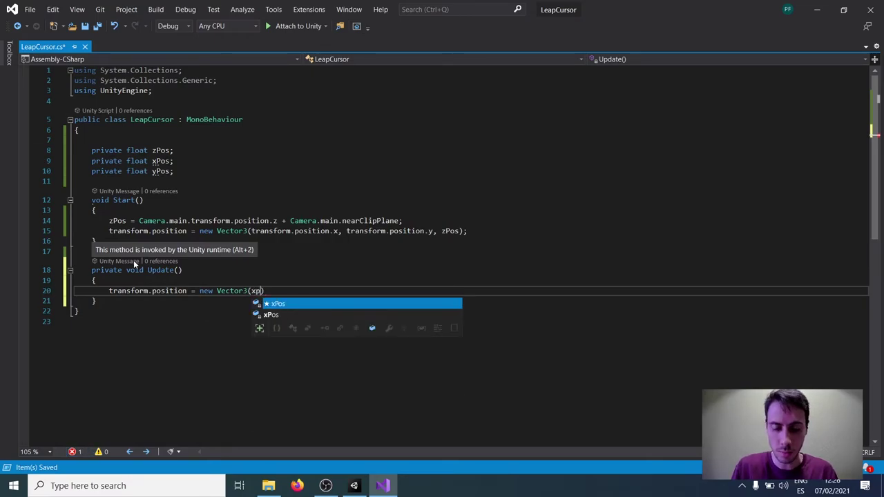
pyautogui.press('Tab')
pyautogui.write(',')
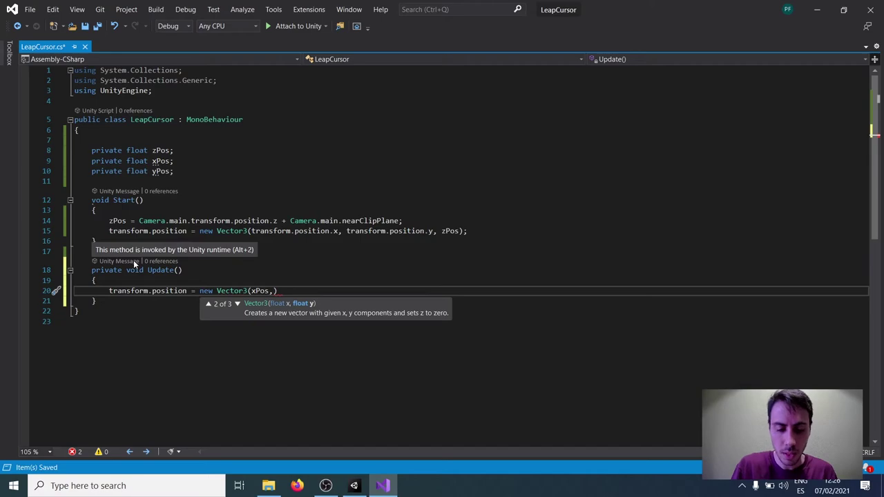
pyautogui.write(' yp')
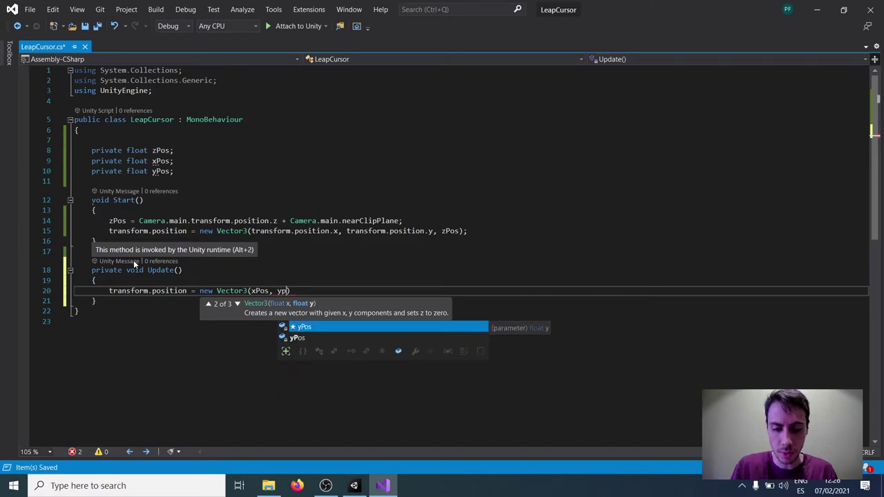
pyautogui.press('Tab')
pyautogui.write(', ')
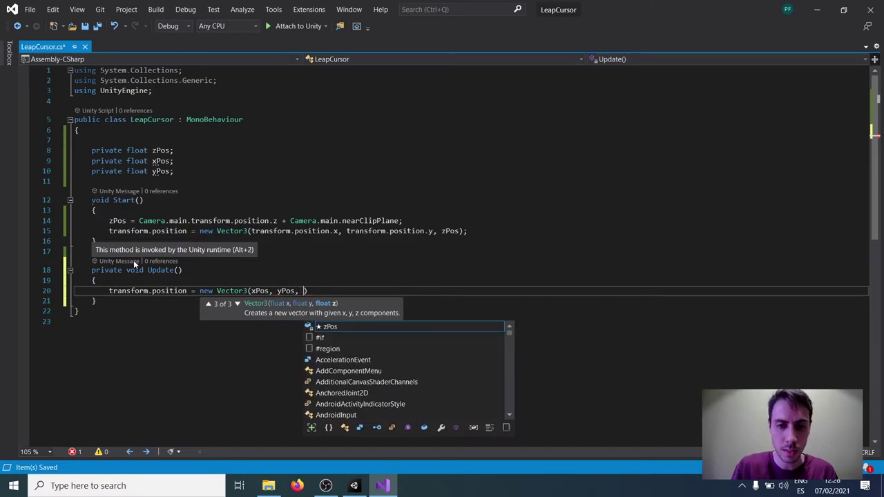
pyautogui.write('zpo')
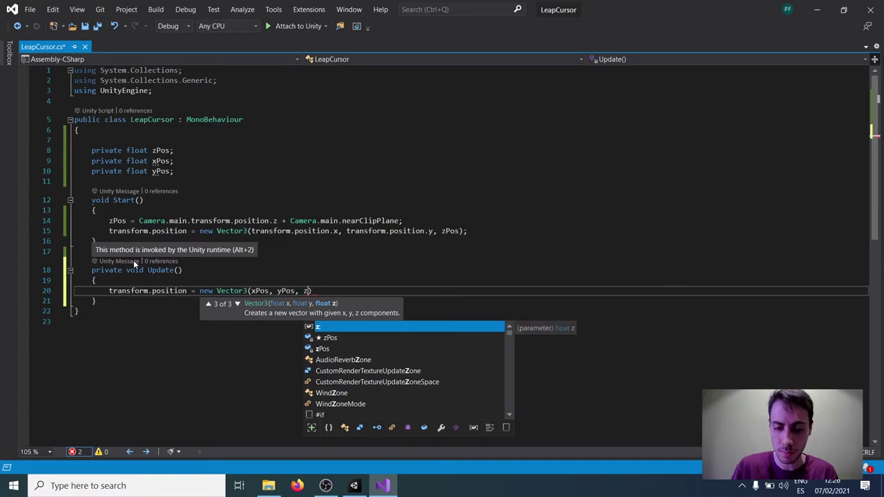
pyautogui.press('Tab')
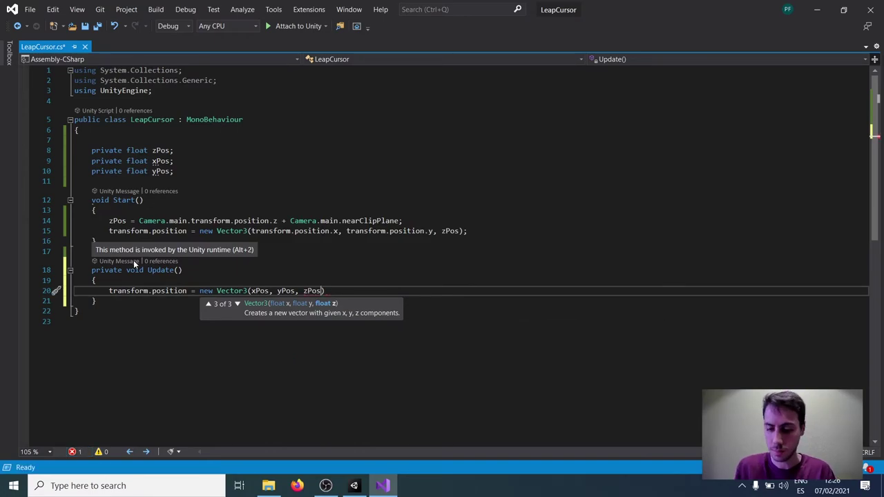
pyautogui.write(');')
pyautogui.hotkey('ctrl', 's')
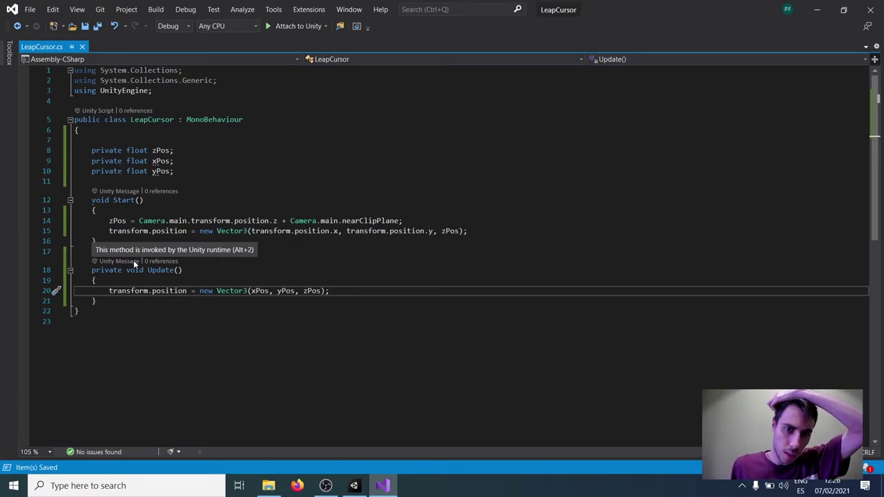
# Delete the transform.position line from Start() and save the script.
pyautogui.moveTo(496, 238); pyautogui.dragTo(2, 238)
pyautogui.press('BackSpace')
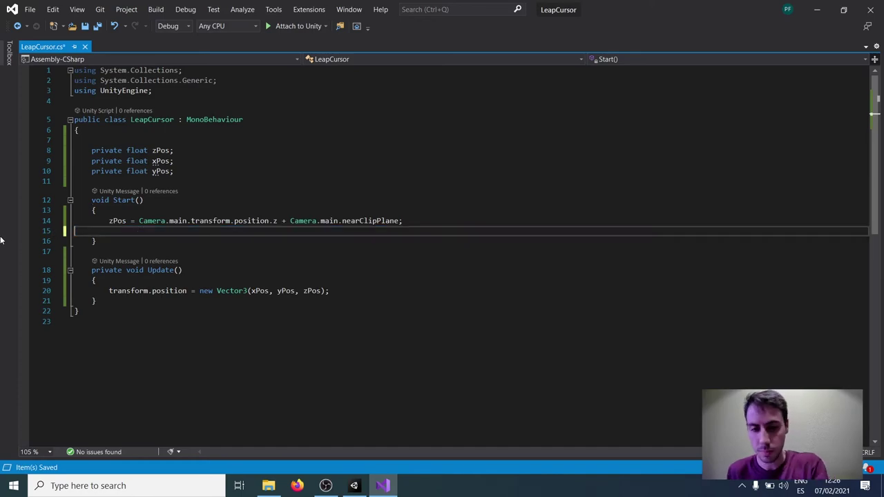
pyautogui.press('BackSpace')
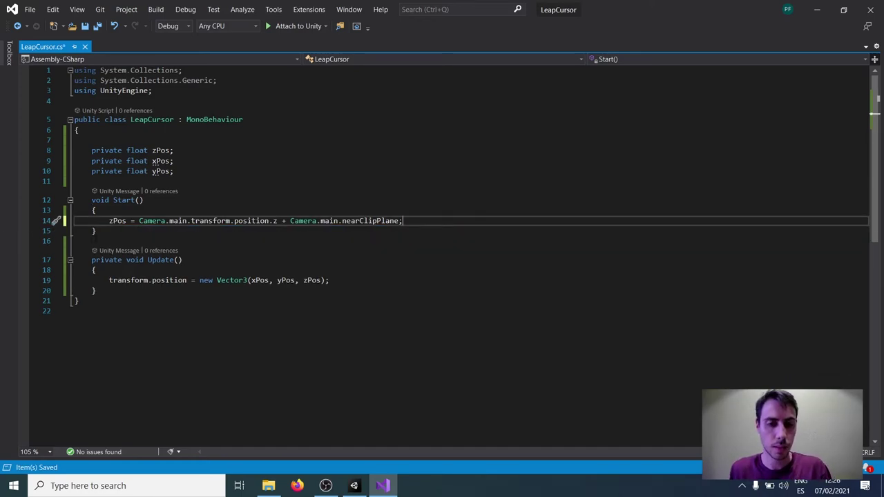
pyautogui.hotkey('ctrl', 's')
pyautogui.click(125, 296)
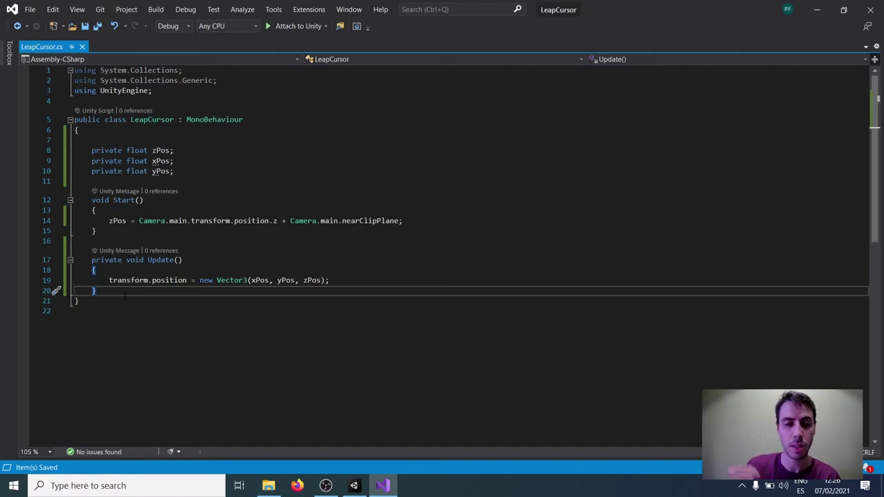
# Add a private Vector3 MousePos() method below Update() and start a mousPos variable inside it.
pyautogui.press('Return')
pyautogui.press('Return')
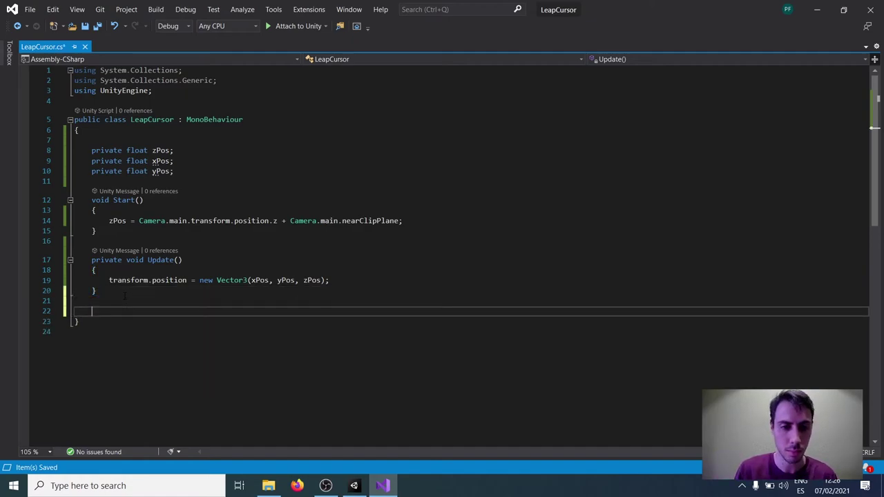
pyautogui.write('private')
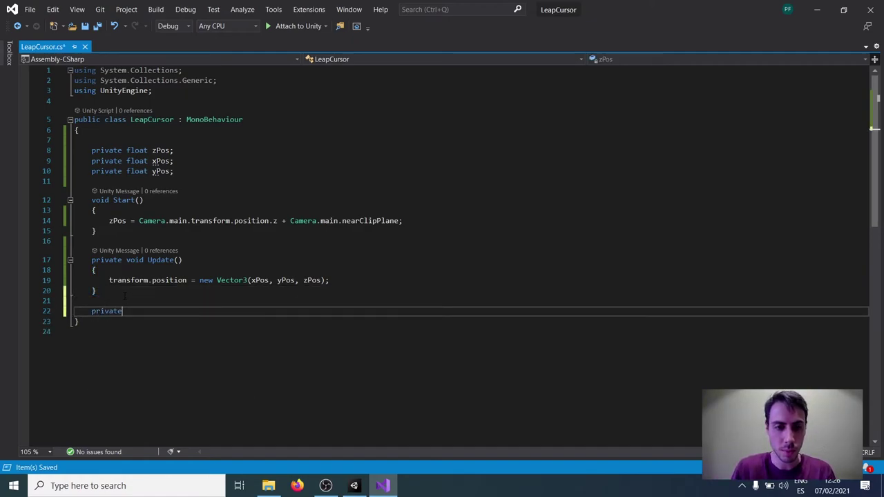
pyautogui.write(' Vector3 ')
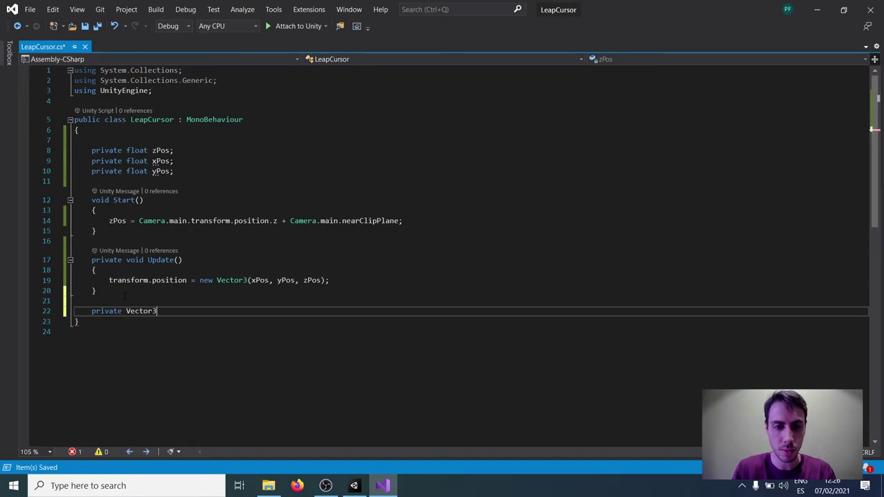
pyautogui.write('M')
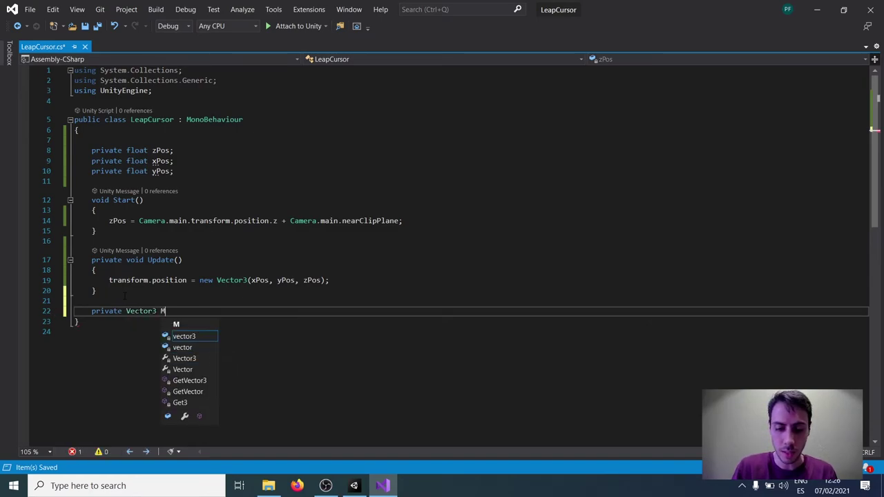
pyautogui.write('ousePos')
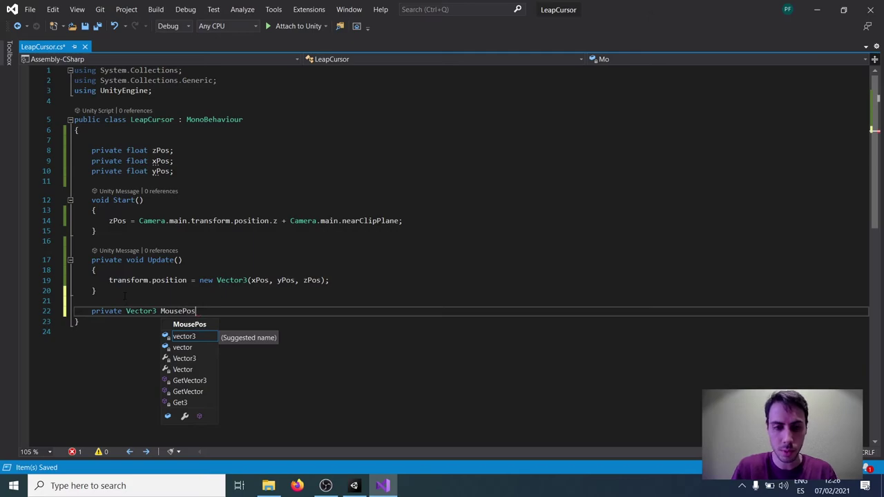
pyautogui.write('() {')
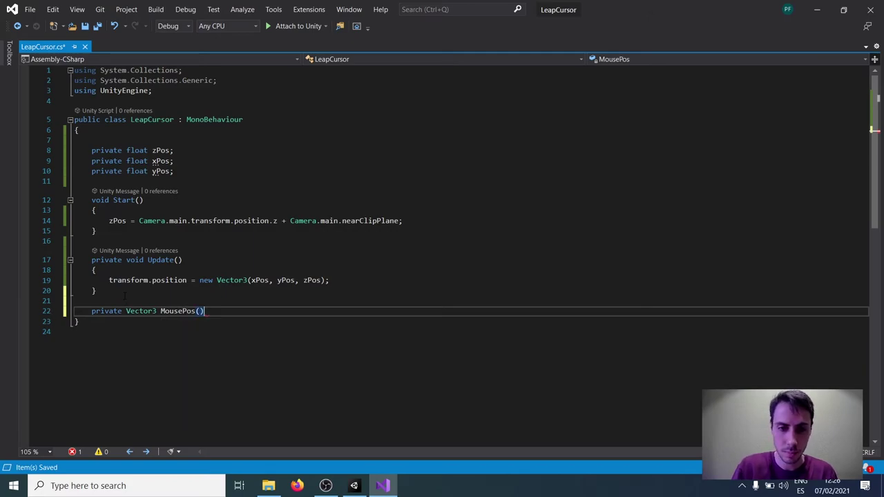
pyautogui.press('Return')
pyautogui.press('Return')
pyautogui.press('Return')
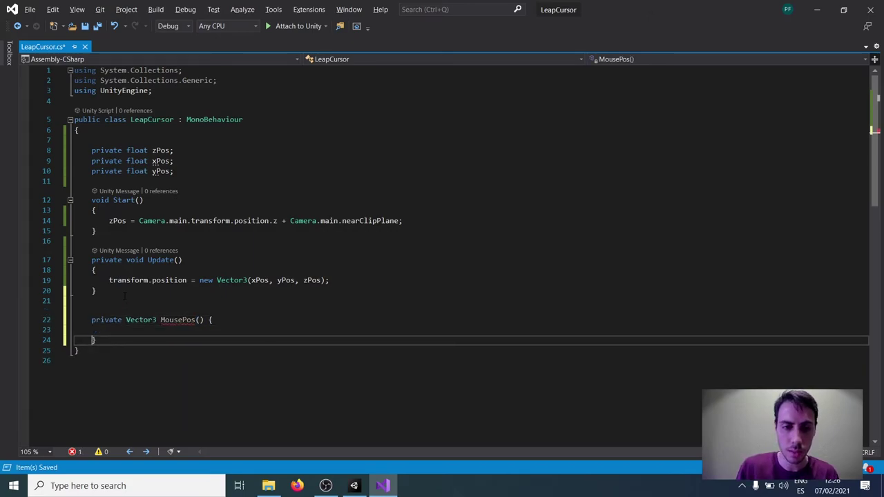
pyautogui.click(123, 334)
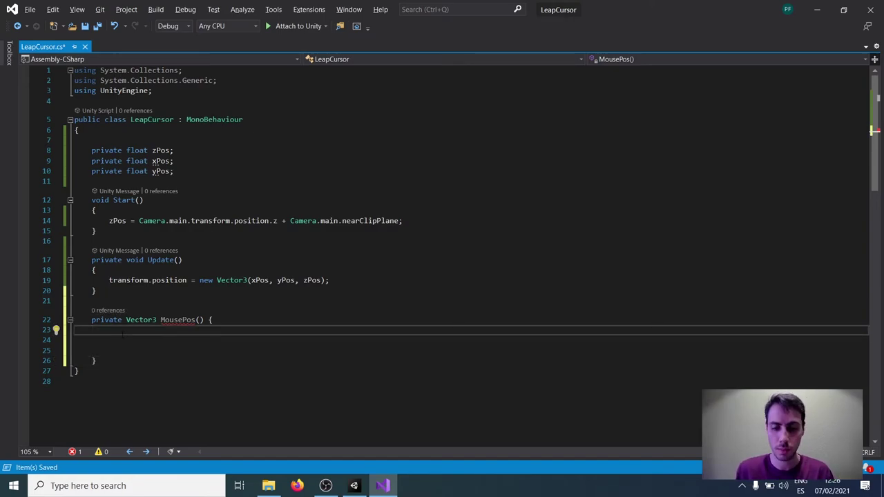
pyautogui.press('Return')
pyautogui.write('vec')
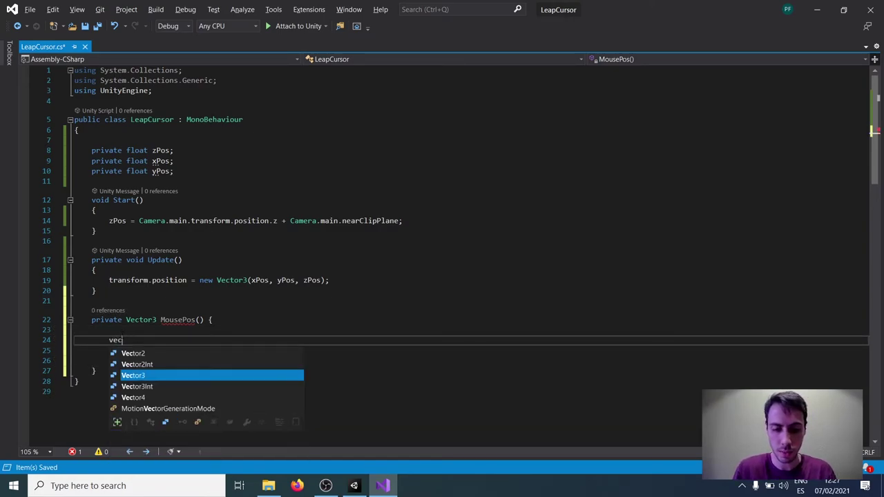
pyautogui.write('tor3 ')
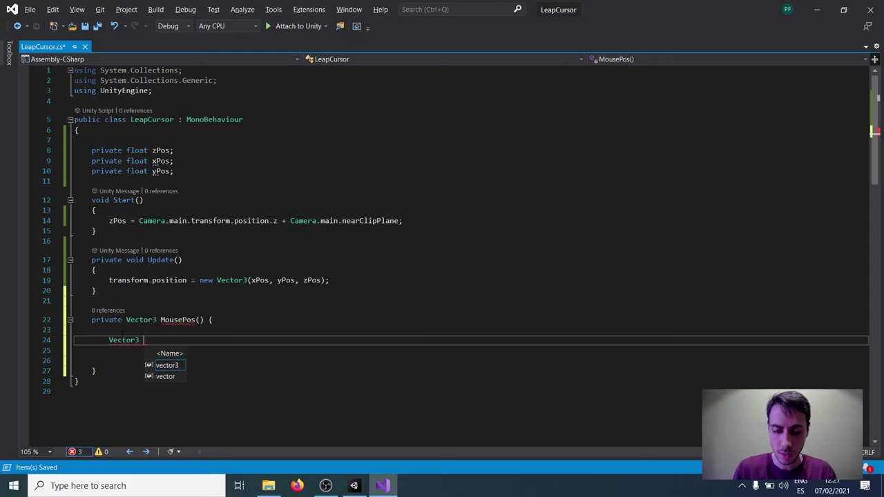
pyautogui.write('mousPos')
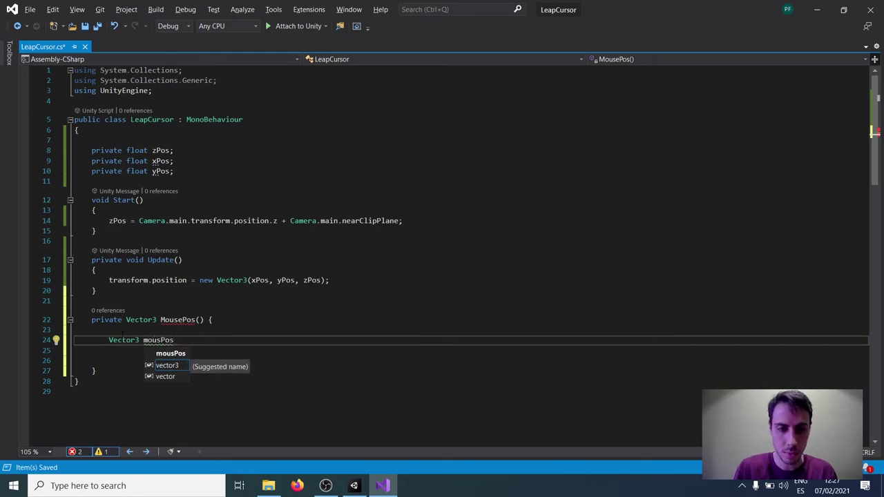
# Correct the variable name to mousePos and begin assigning it from Camera.main.
pyautogui.press('Left')
pyautogui.press('Left')
pyautogui.press('Left')
pyautogui.write('e')
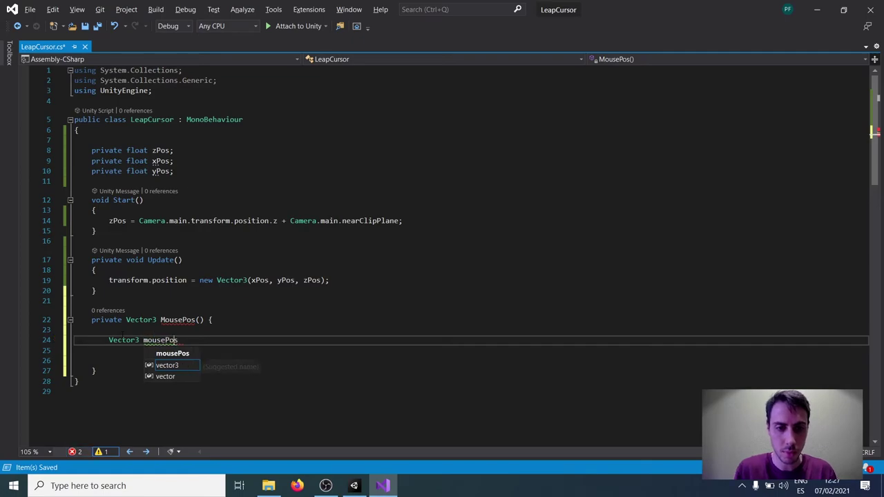
pyautogui.press('Escape')
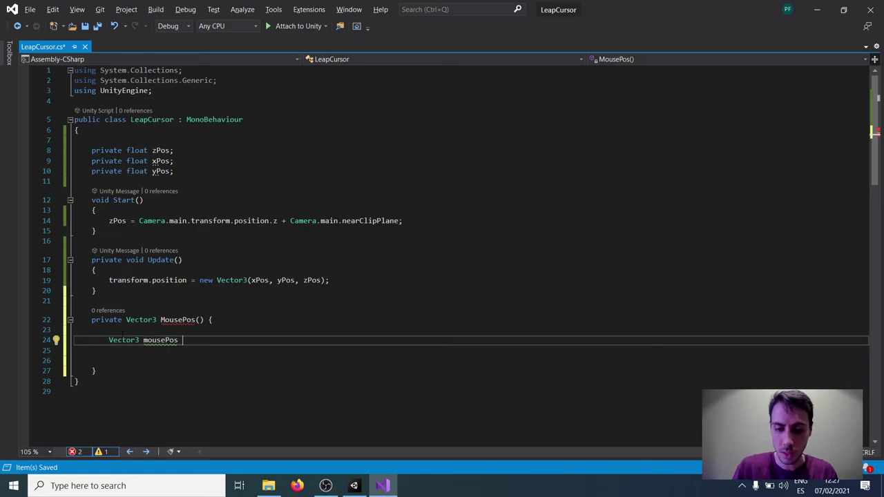
pyautogui.write('= ca')
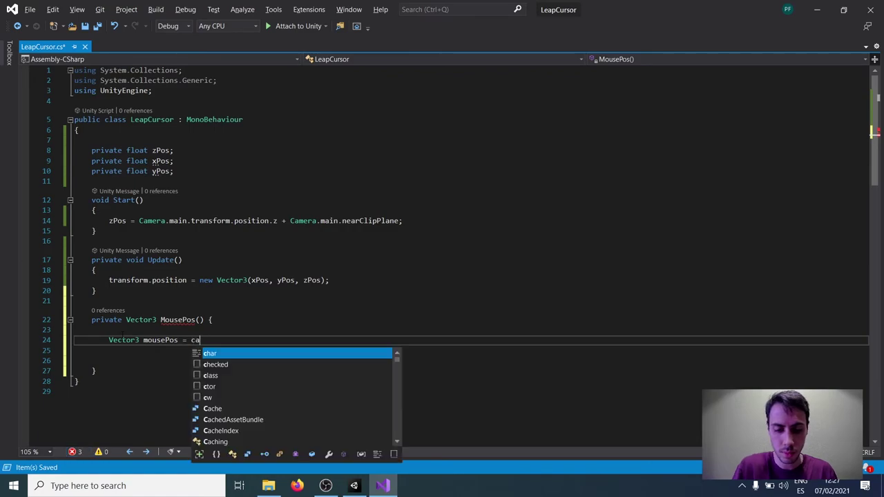
pyautogui.write('me')
pyautogui.press('Tab')
pyautogui.write('.ma')
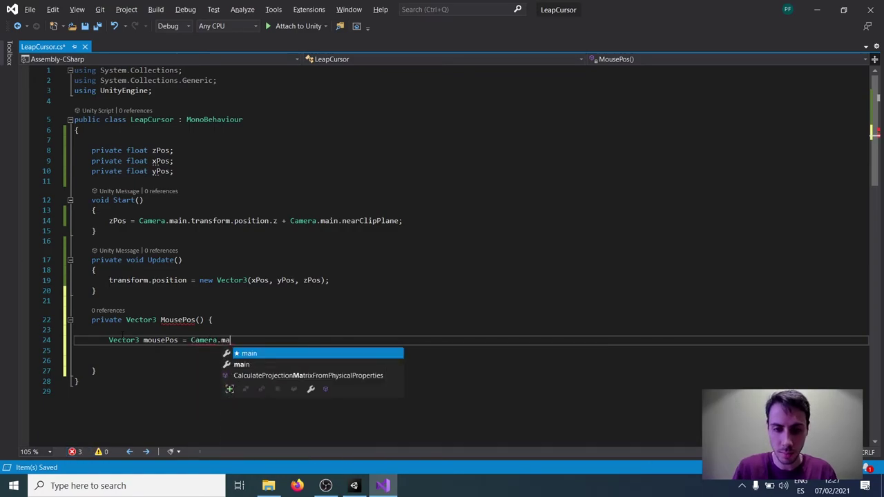
pyautogui.press('Tab')
# Finish the assignment as Camera.main.ScreenToWorldPoint(Input.mousePosition) and save the script.
pyautogui.write('.')
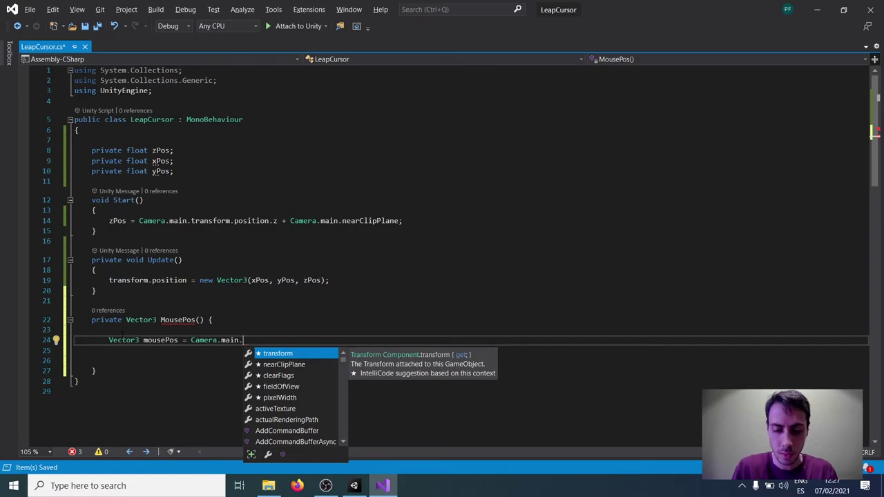
pyautogui.write('wor')
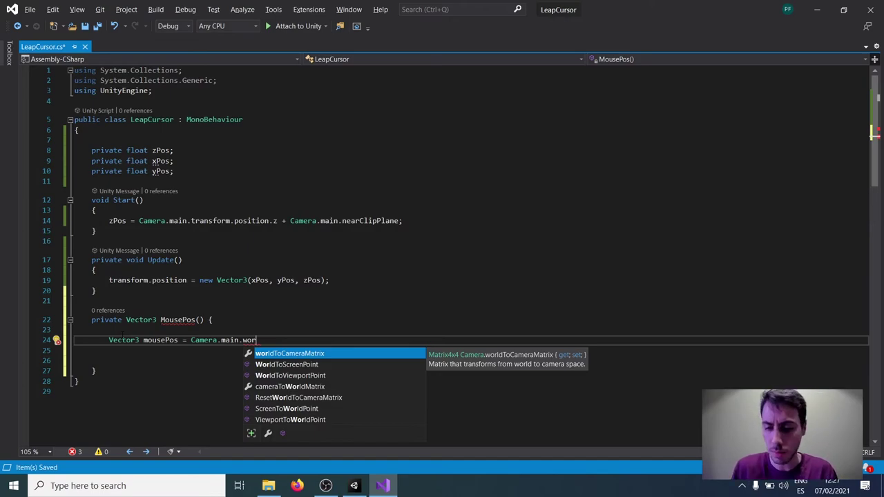
pyautogui.press('BackSpace')
pyautogui.press('BackSpace')
pyautogui.press('BackSpace')
pyautogui.write('Scre')
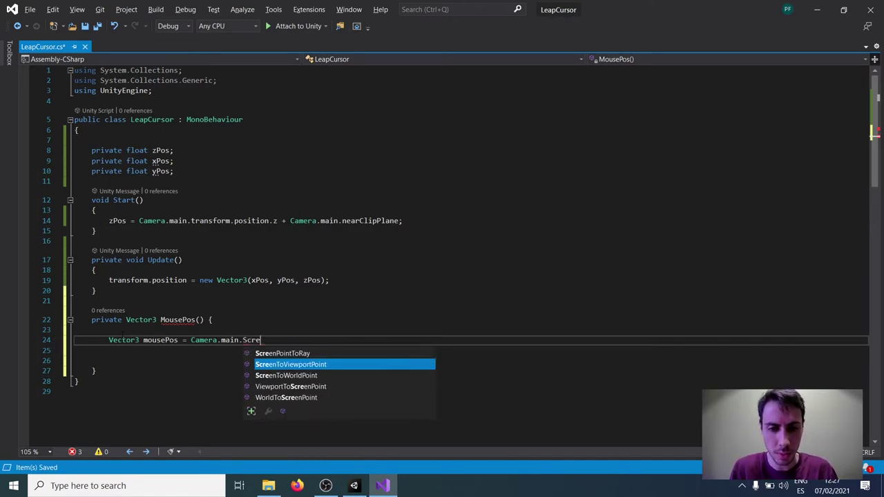
pyautogui.press('Down')
pyautogui.press('Tab')
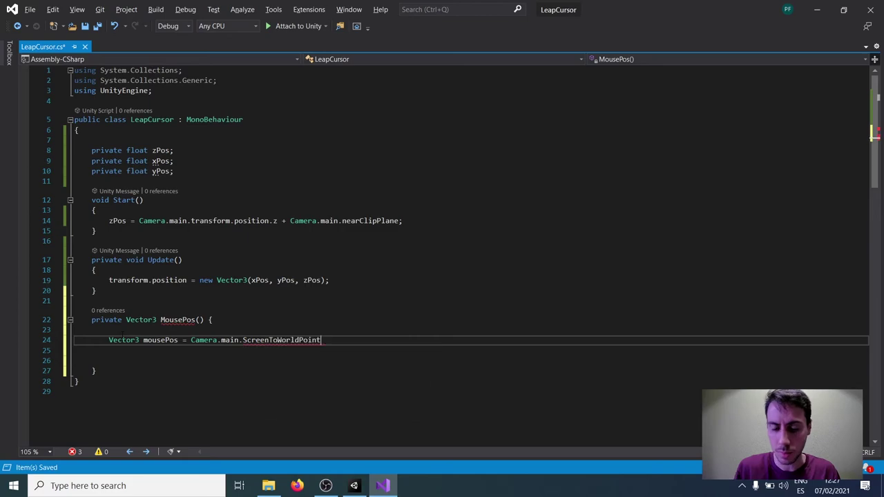
pyautogui.write('()')
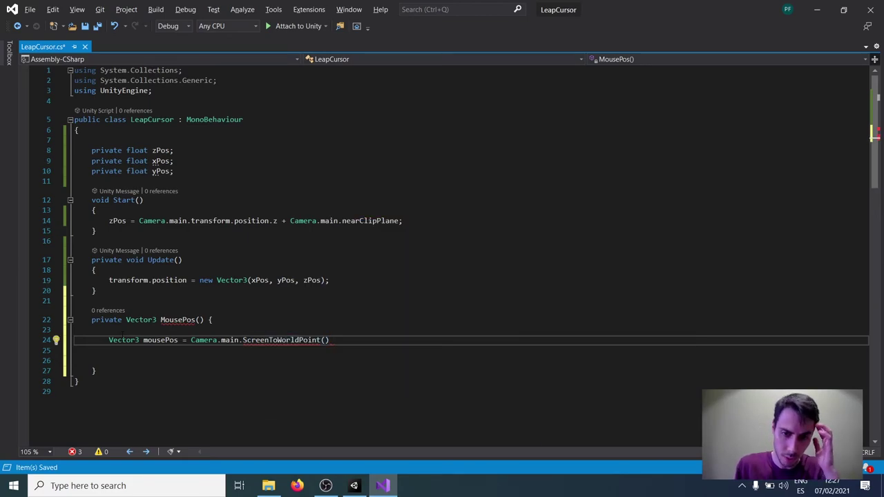
pyautogui.write('Input')
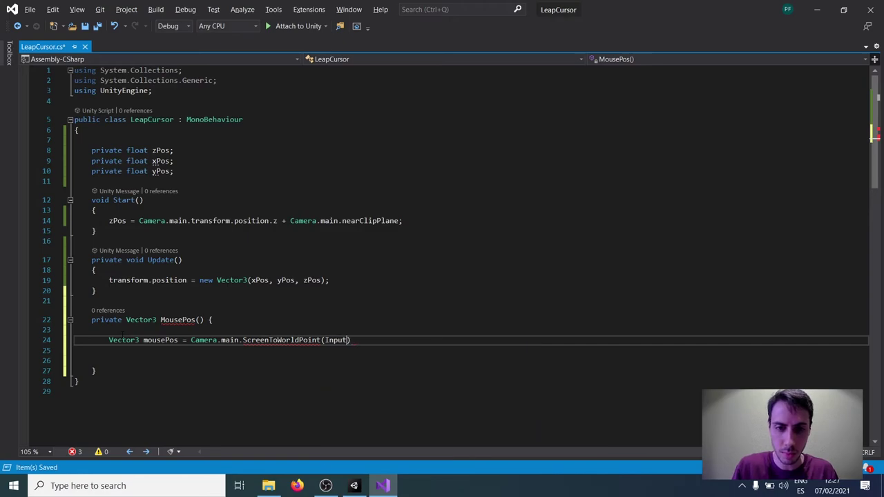
pyautogui.write('.mousePosition')
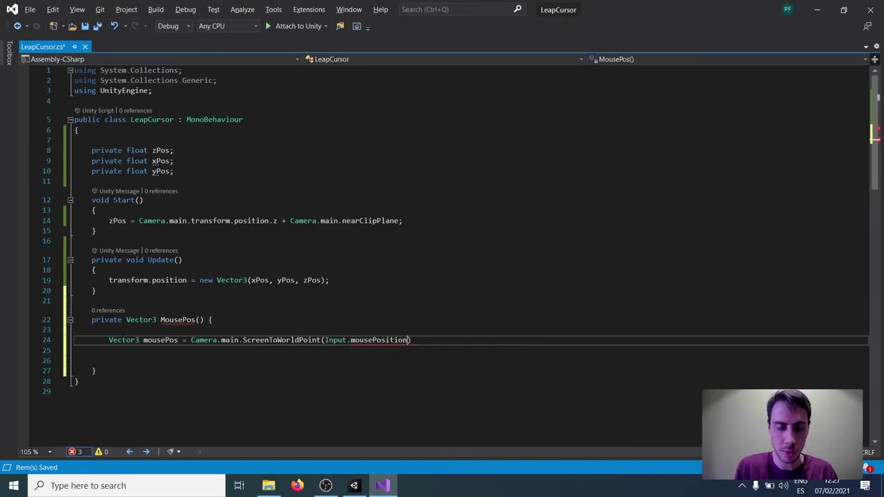
pyautogui.write(')')
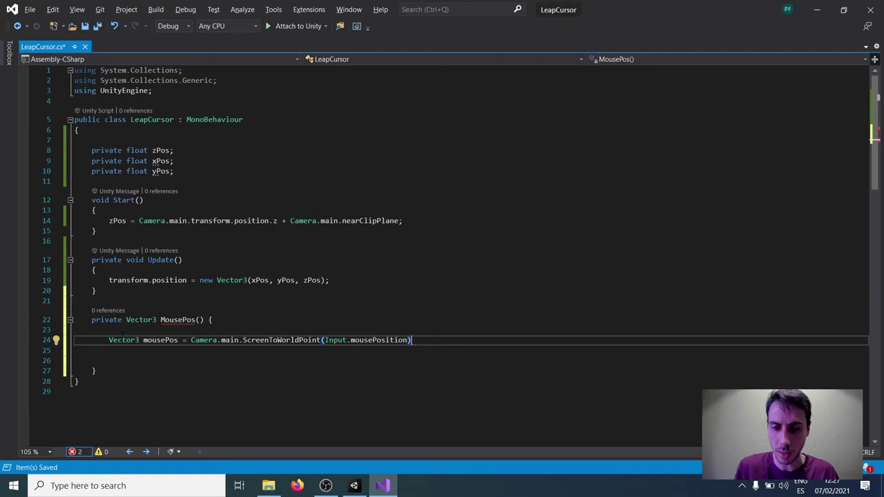
pyautogui.write(';')
pyautogui.hotkey('ctrl', 's')
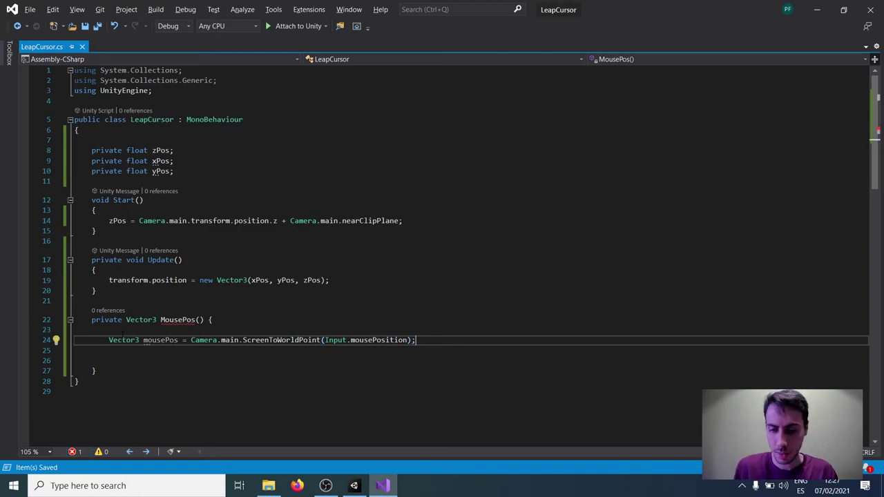
# Add 'return mousePos;' to MousePos() and save LeapCursor.cs.
pyautogui.press('Return')
pyautogui.press('Return')
pyautogui.write('return')
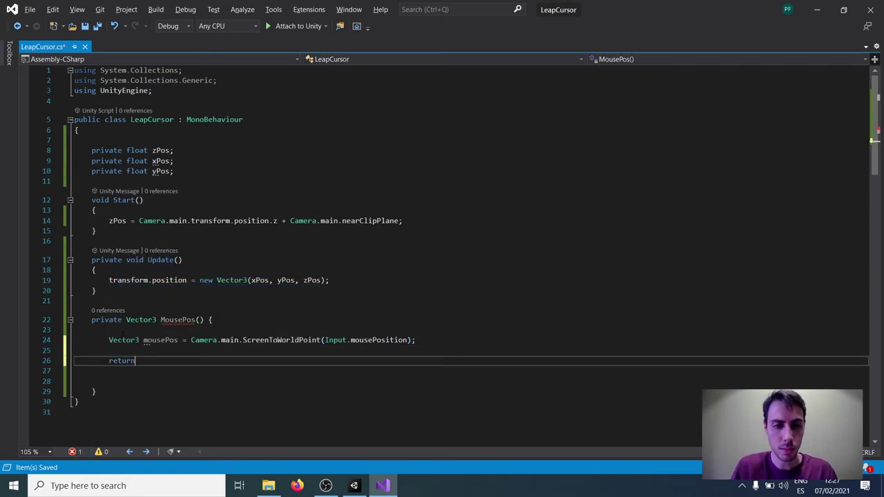
pyautogui.write(' mou')
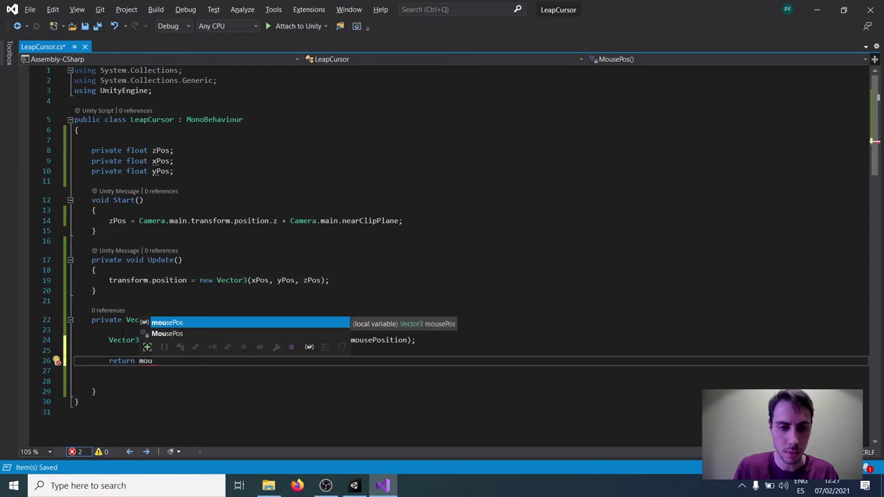
pyautogui.press('Tab')
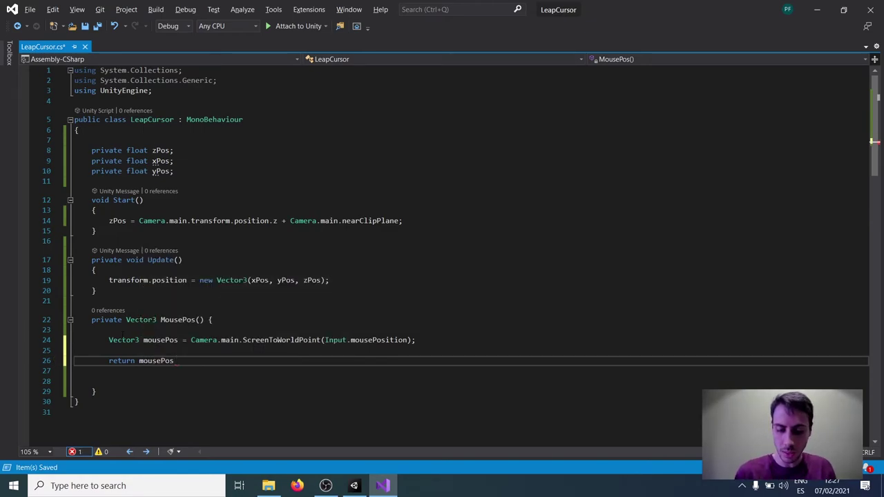
pyautogui.hotkey('ctrl', 's')
pyautogui.click(109, 361)
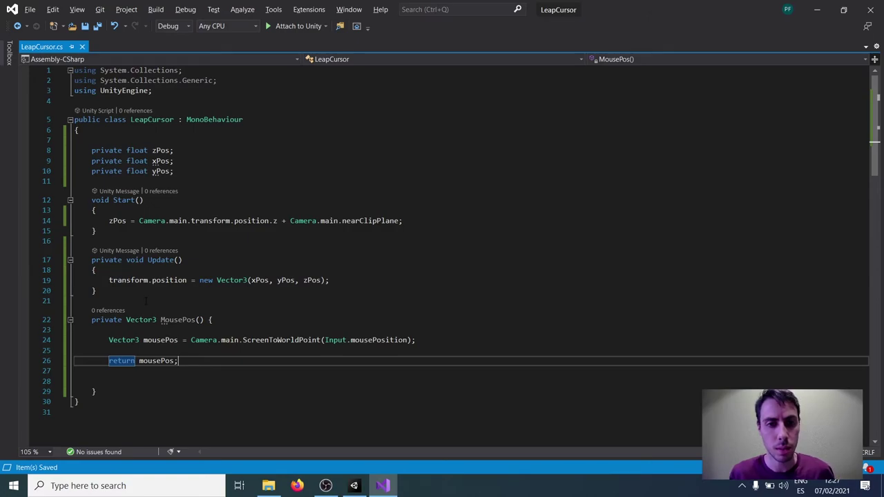
pyautogui.click(173, 279)
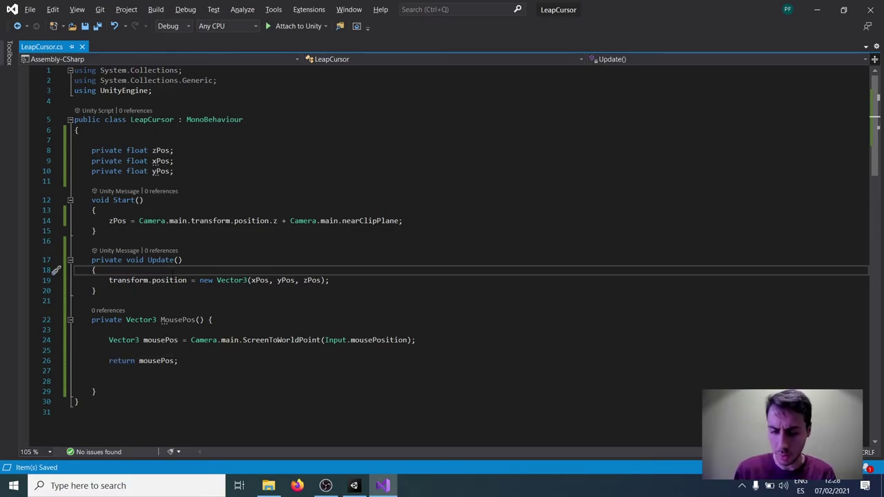
# Add 'xPos = MousePos().x;' at the top of Update().
pyautogui.hotkey('ctrl', 'Return')
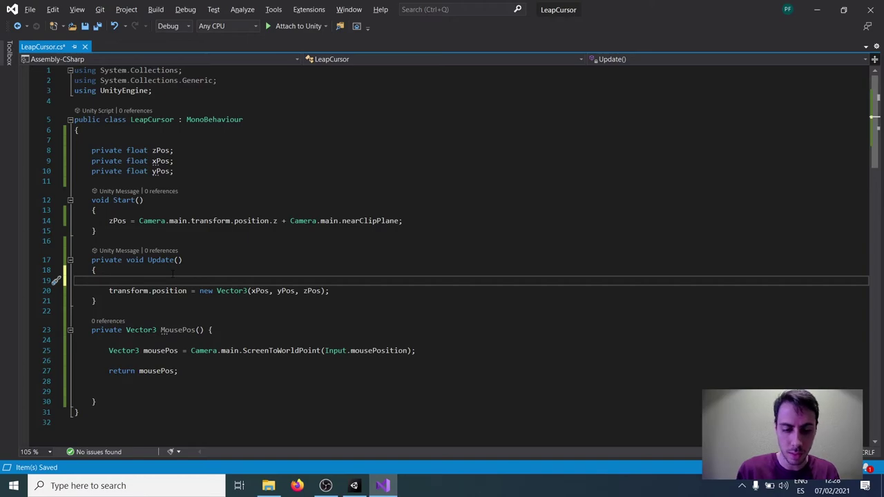
pyautogui.write('x')
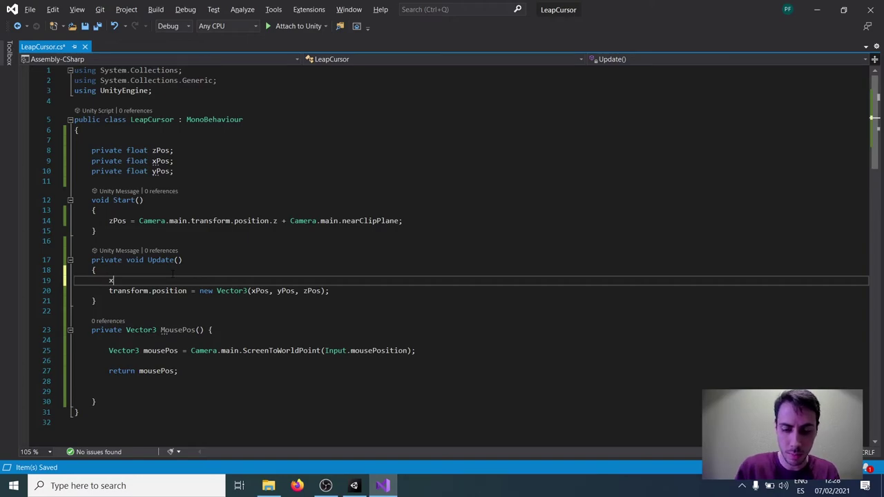
pyautogui.write('Pos = mo')
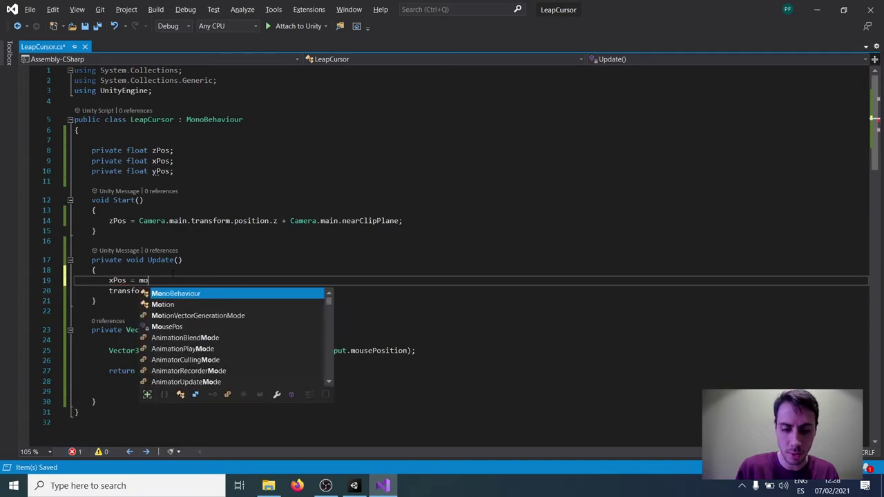
pyautogui.press('Tab')
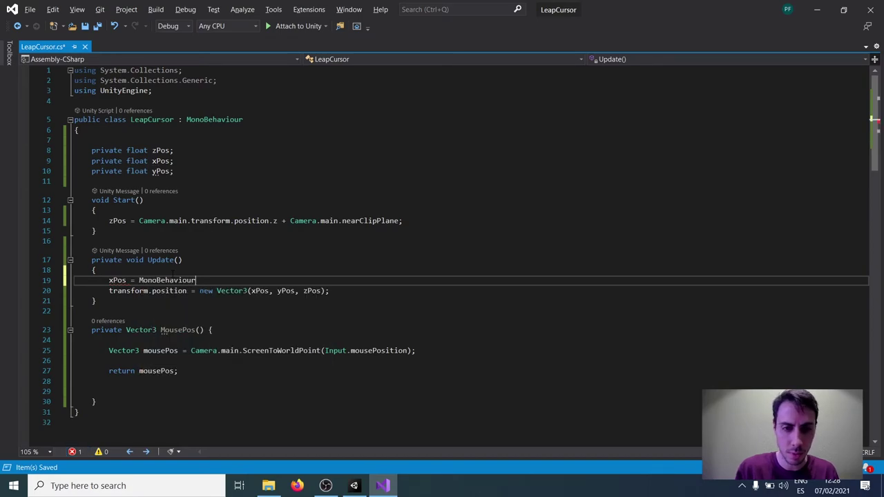
pyautogui.press('BackSpace')
pyautogui.press('BackSpace')
pyautogui.press('BackSpace')
pyautogui.press('BackSpace')
pyautogui.press('BackSpace')
pyautogui.press('BackSpace')
pyautogui.press('BackSpace')
pyautogui.press('BackSpace')
pyautogui.press('BackSpace')
pyautogui.press('BackSpace')
pyautogui.press('BackSpace')
pyautogui.press('BackSpace')
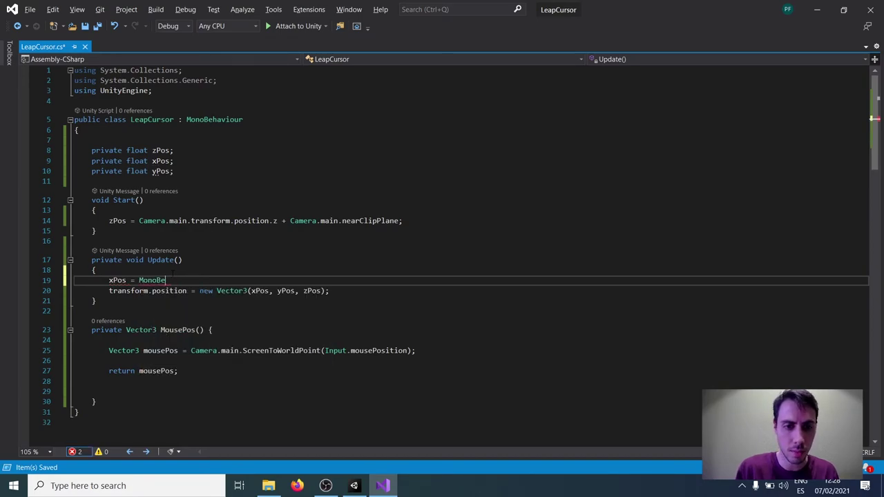
pyautogui.write('ous')
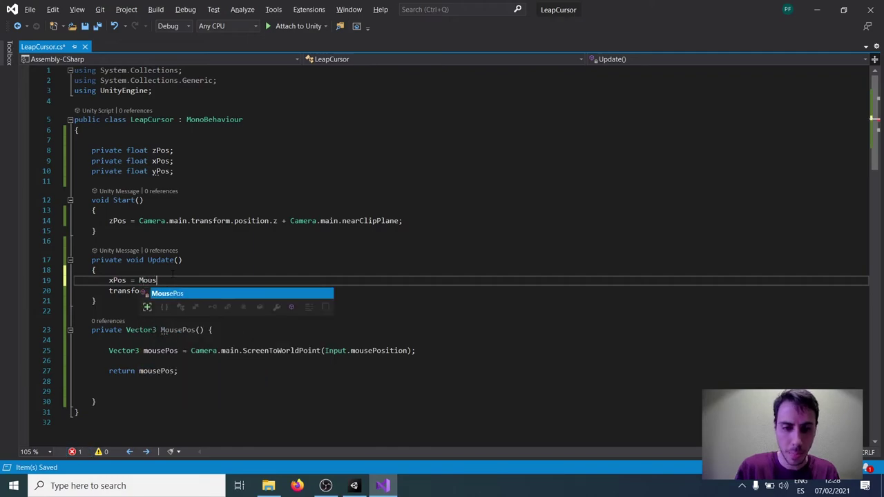
pyautogui.press('Tab')
pyautogui.write('().x')
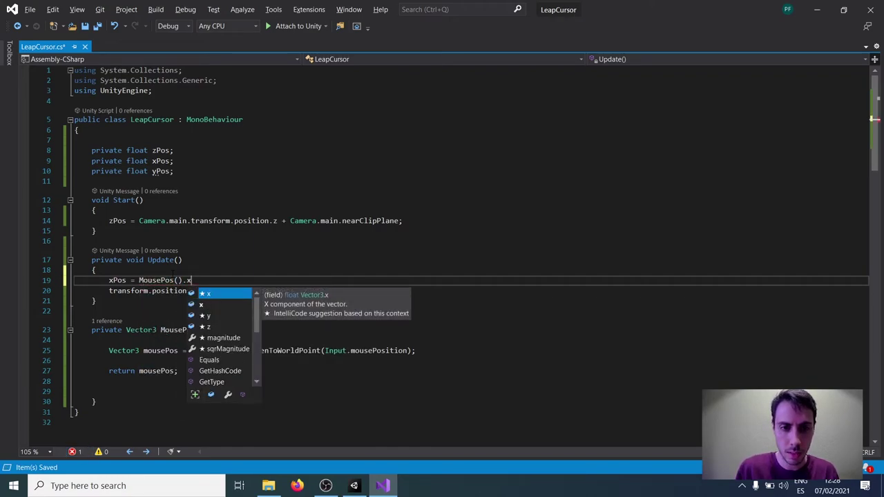
pyautogui.write(';')
# Declare 'Vector3 mousPos = MousePos();' above it, moving the call out of the xPos line.
pyautogui.click(173, 272)
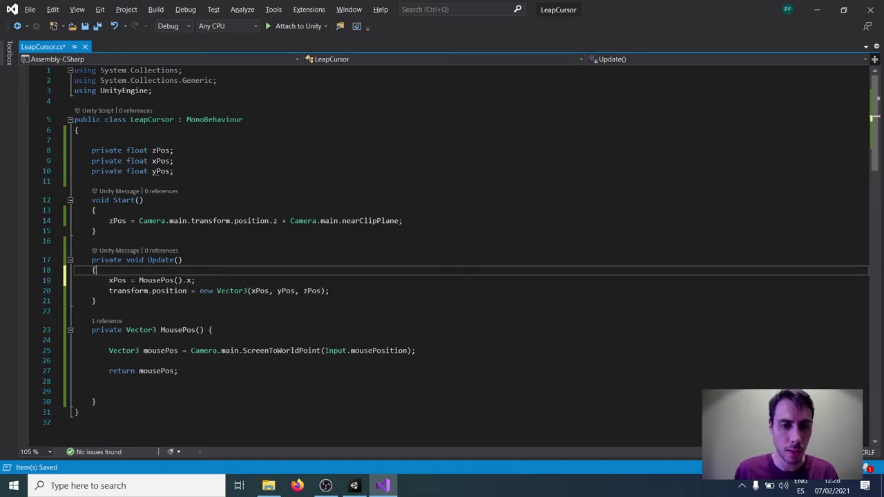
pyautogui.press('Return')
pyautogui.write('Vector2')
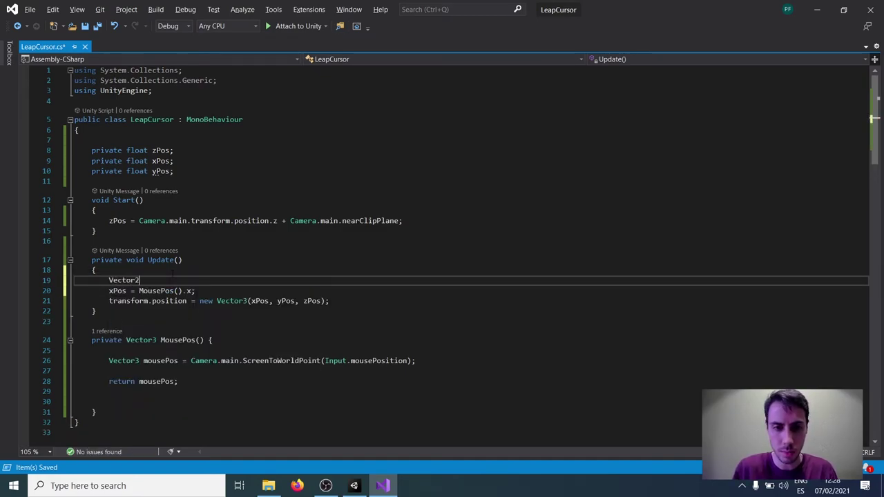
pyautogui.press('BackSpace')
pyautogui.write('3 ')
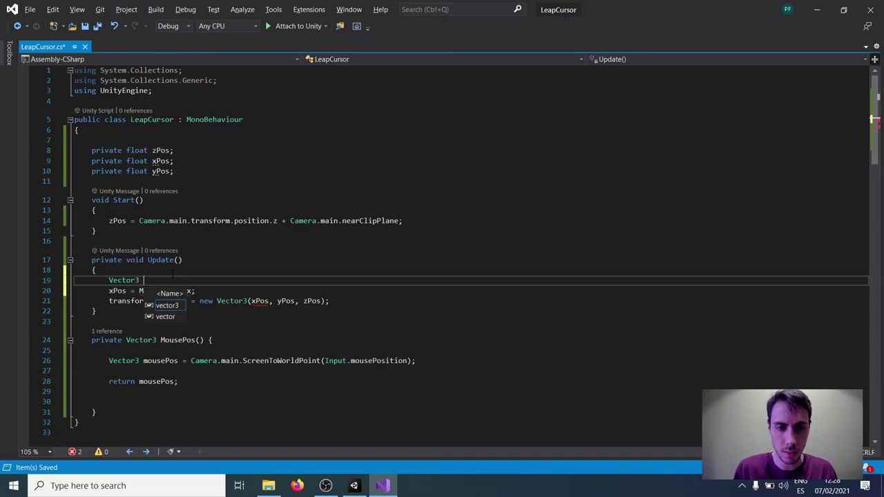
pyautogui.write('mousPos =')
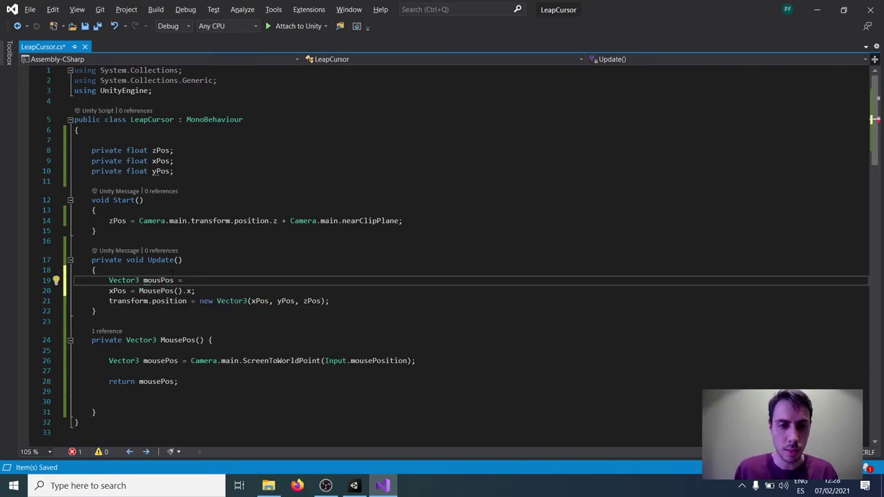
pyautogui.moveTo(139, 291); pyautogui.dragTo(182, 291)
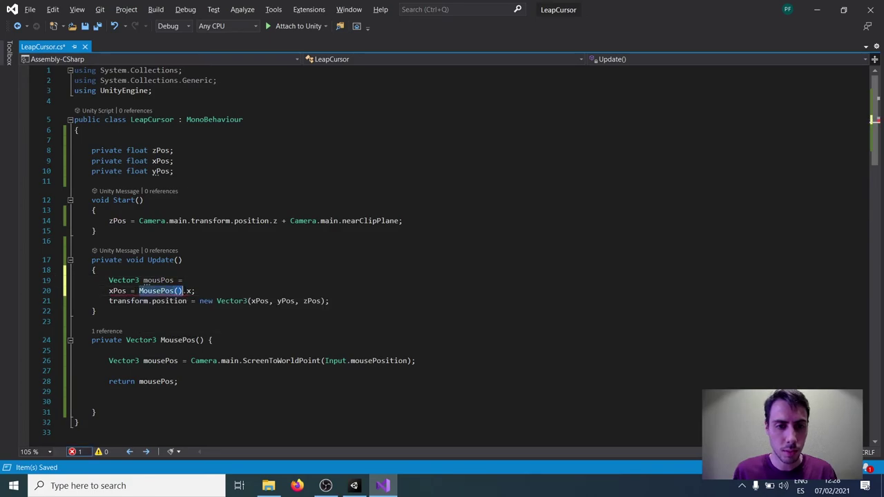
pyautogui.hotkey('ctrl', 'x')
pyautogui.click(184, 280)
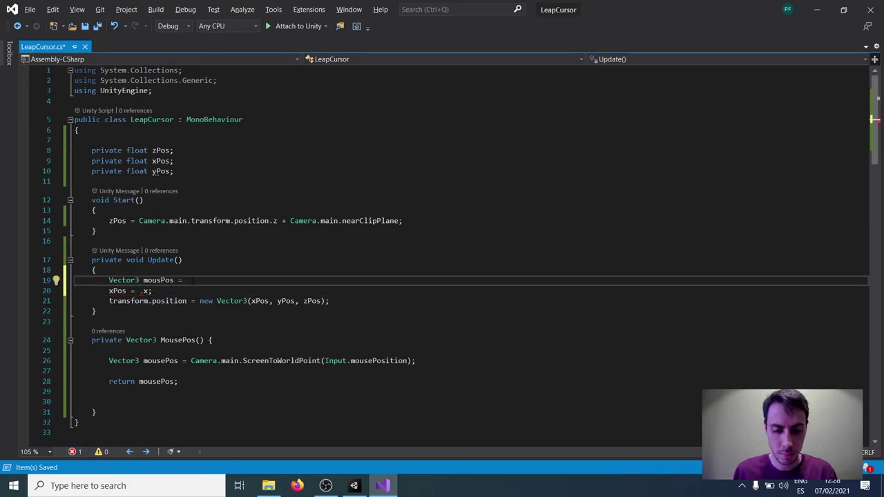
pyautogui.hotkey('ctrl', 'v')
pyautogui.write(';')
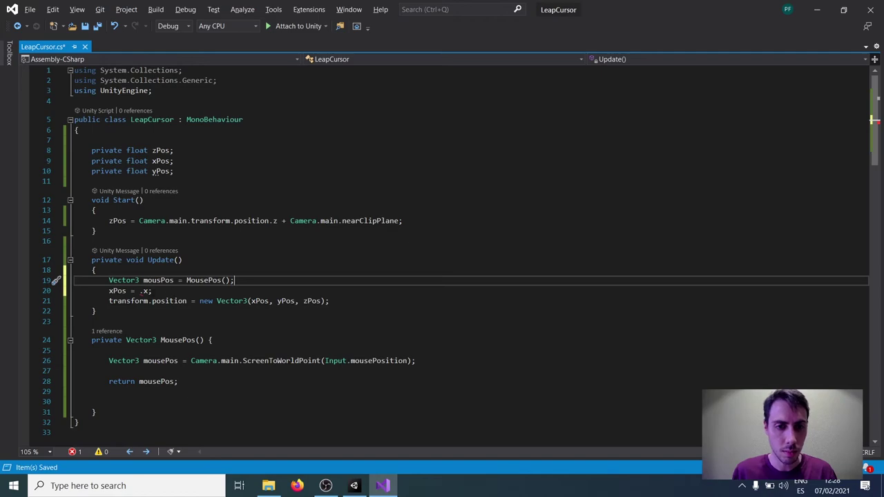
# Make the xPos line read 'xPos = mousPos.x;'.
pyautogui.click(138, 291)
pyautogui.write('mous')
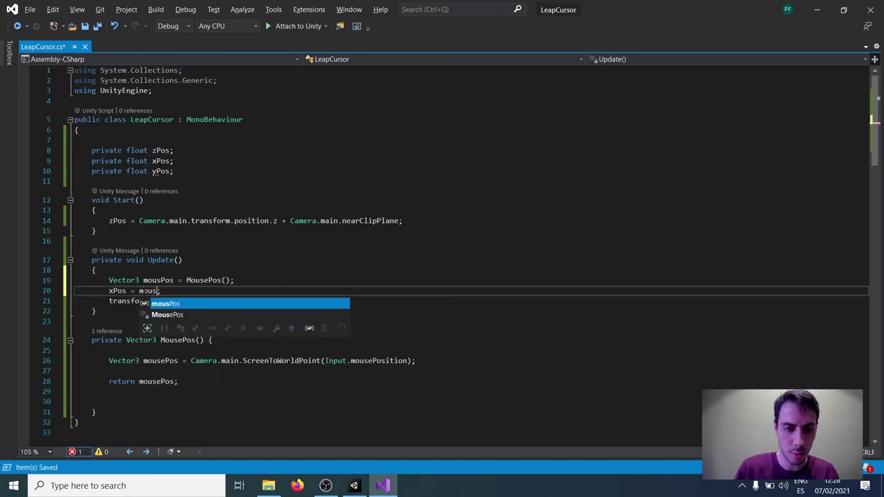
pyautogui.press('Tab')
pyautogui.write('.')
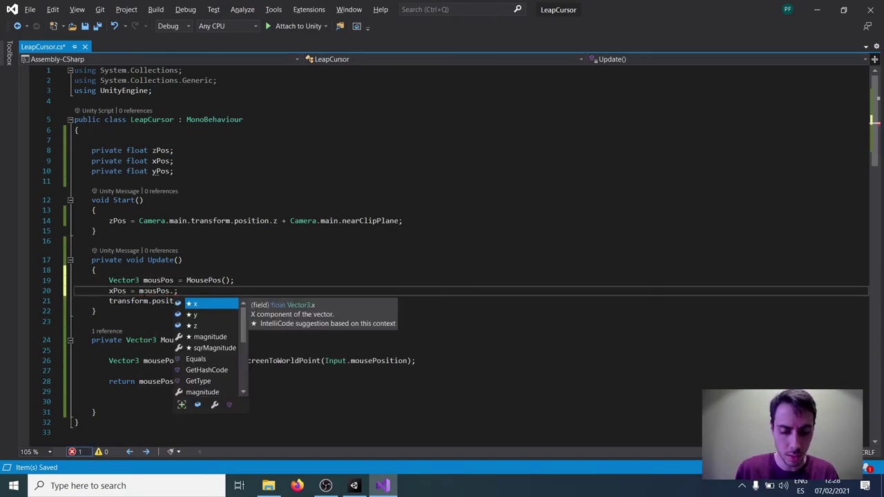
pyautogui.press('Tab')
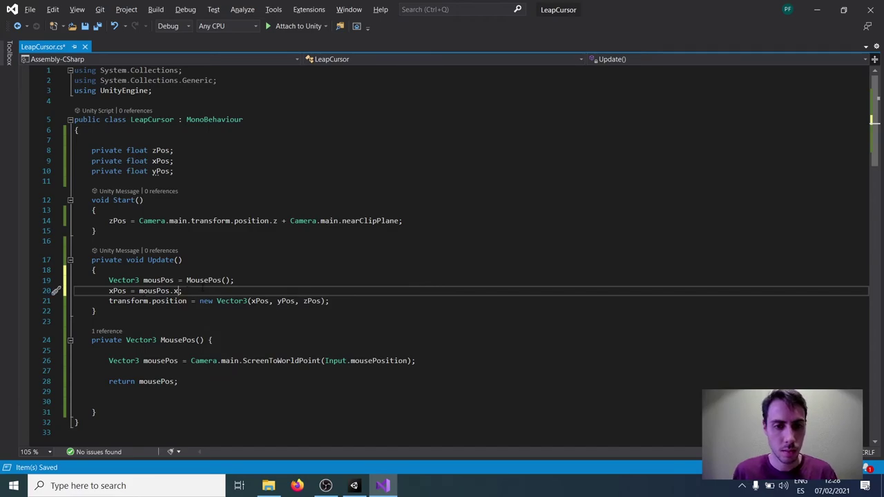
# Duplicate the xPos line into 'yPos = mousPos.y;'.
pyautogui.hotkey('ctrl', 'd')
pyautogui.press('Home')
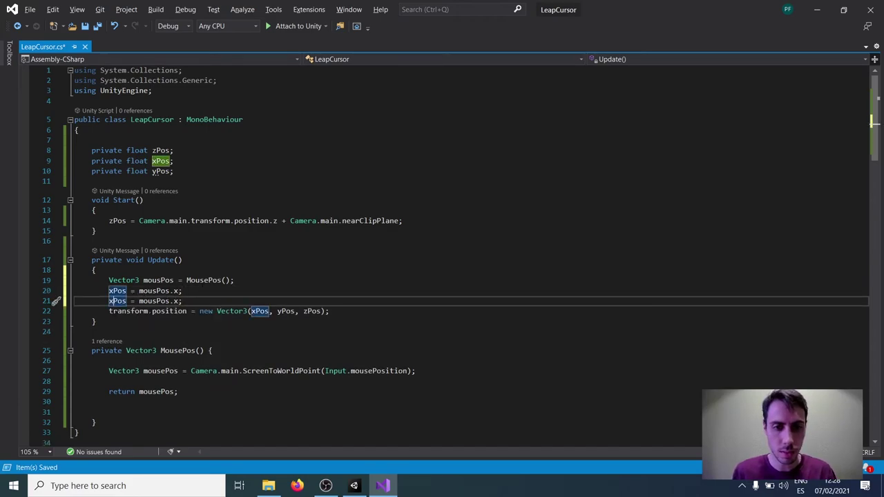
pyautogui.press('Delete')
pyautogui.write('y')
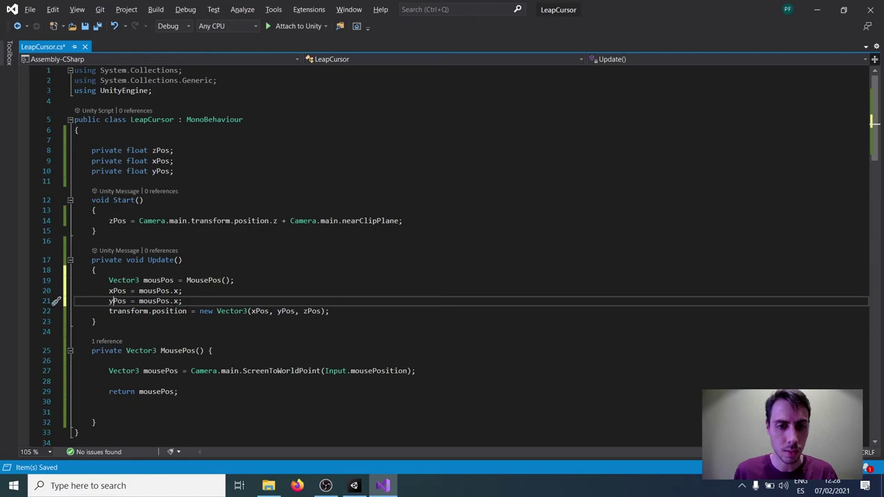
pyautogui.press('End')
pyautogui.press('Left')
pyautogui.press('BackSpace')
pyautogui.write('y')
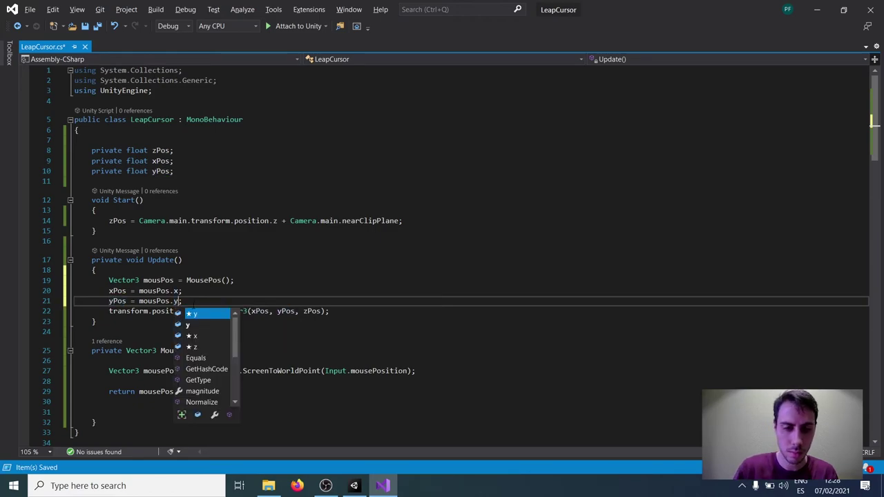
# Add blank lines around the mousPos and yPos lines and save the script.
pyautogui.click(238, 280)
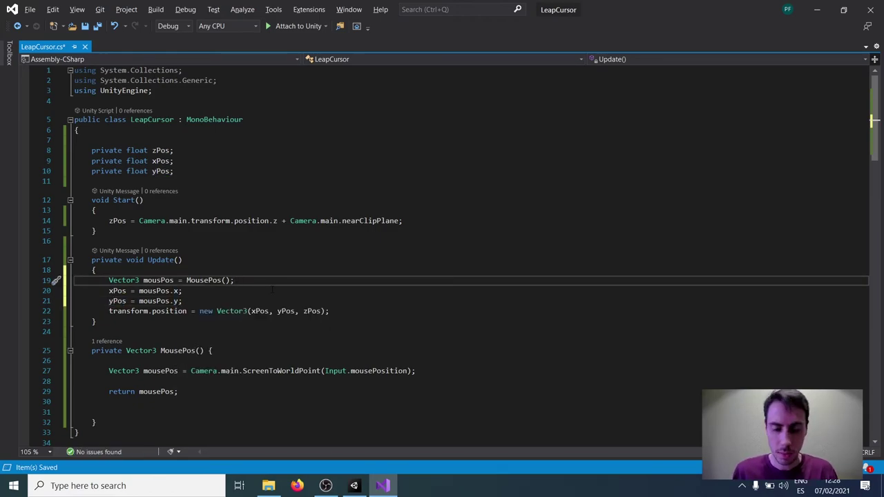
pyautogui.press('Return')
pyautogui.click(213, 311)
pyautogui.press('Return')
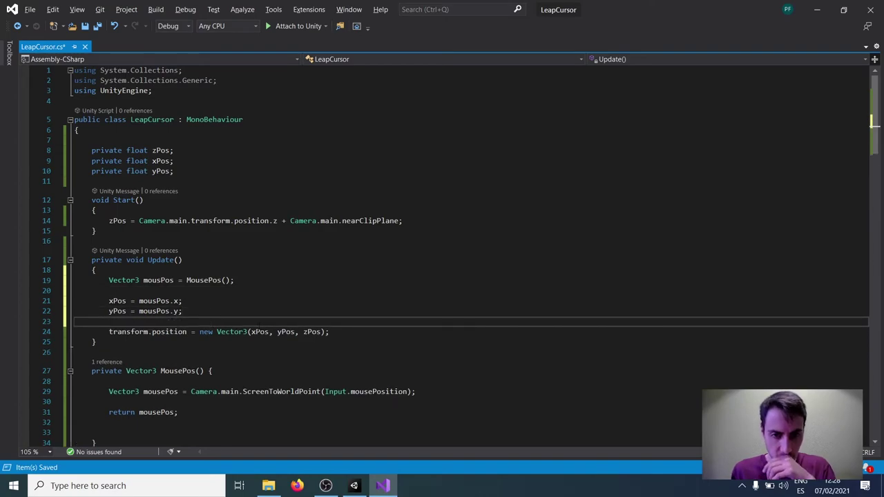
pyautogui.hotkey('ctrl', 's')
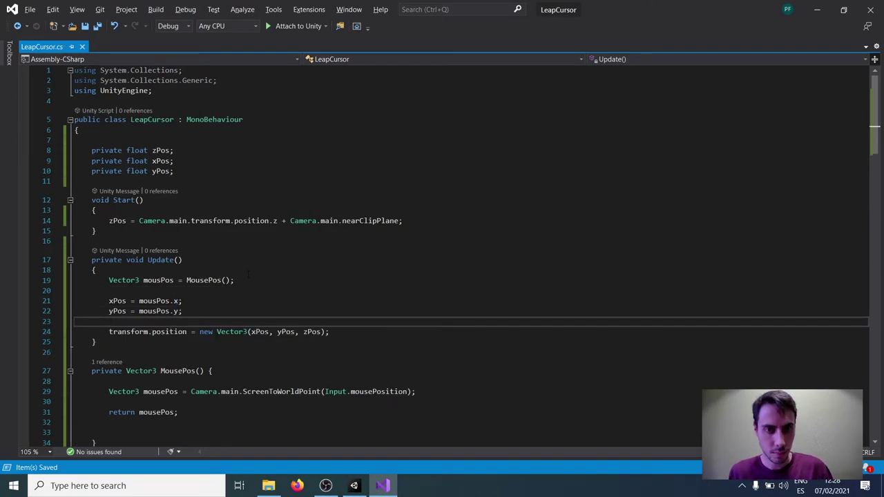
# Back in Unity, enter Play mode to test the cursor and widen the Game view.
pyautogui.click(817, 9)
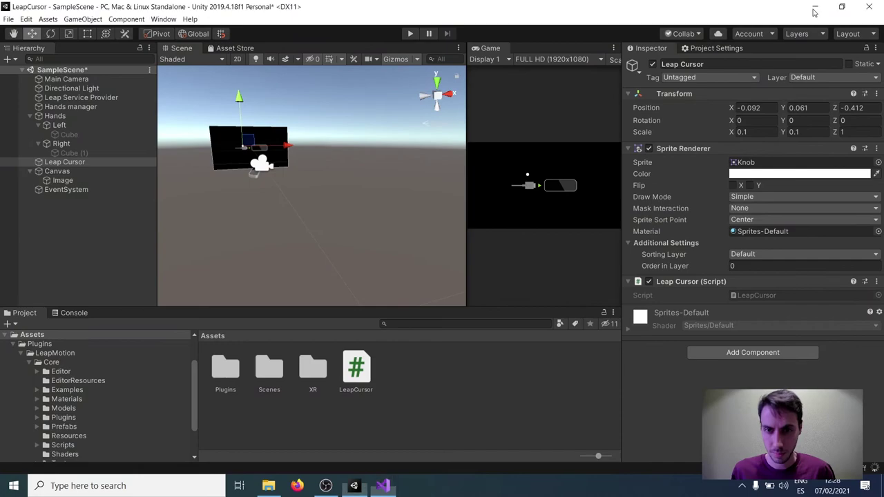
pyautogui.click(409, 34)
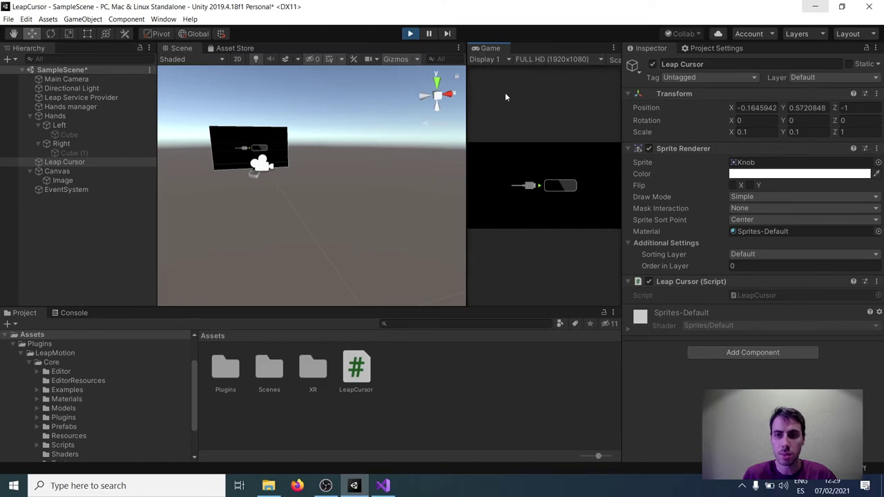
pyautogui.moveTo(467, 145); pyautogui.dragTo(356, 150)
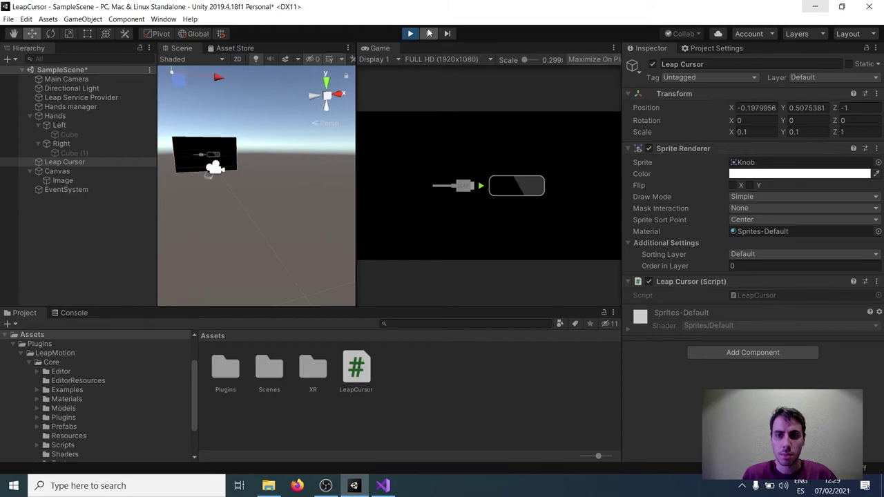
# Maximize the running Game view, then stop Play and dock Game beside the Scene tab.
pyautogui.hotkey('shift', 'space')
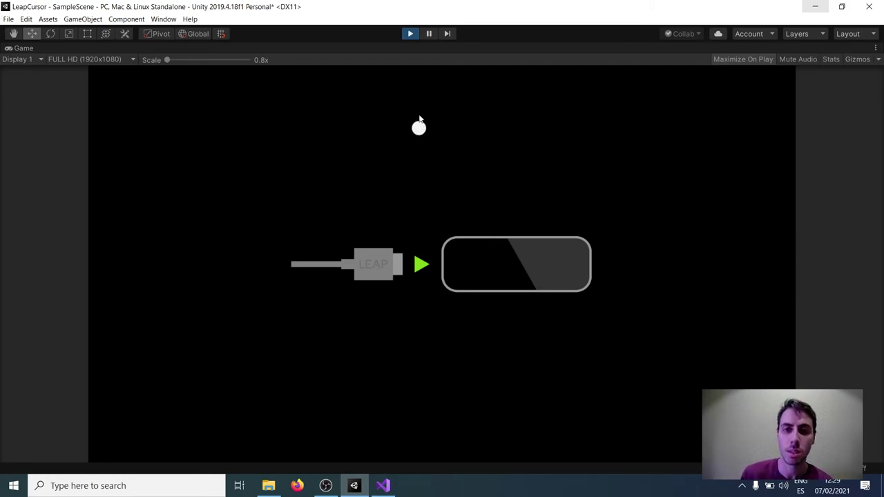
pyautogui.click(409, 35)
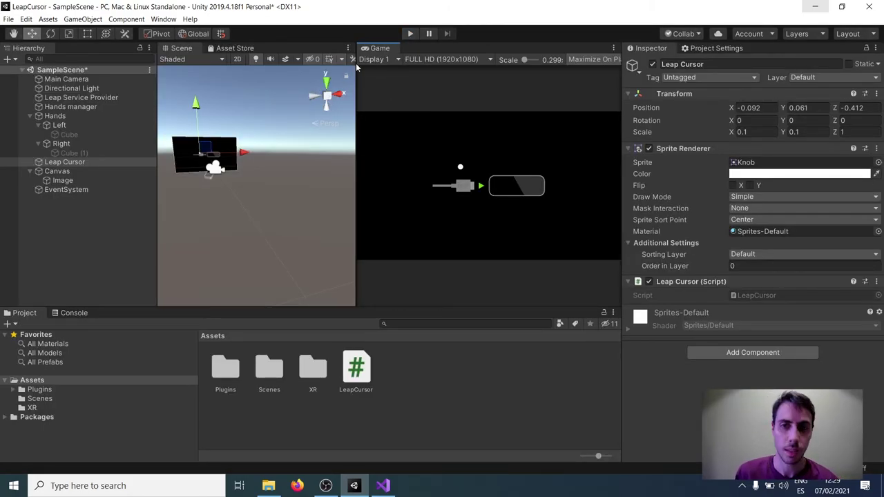
pyautogui.moveTo(381, 48); pyautogui.dragTo(284, 52)
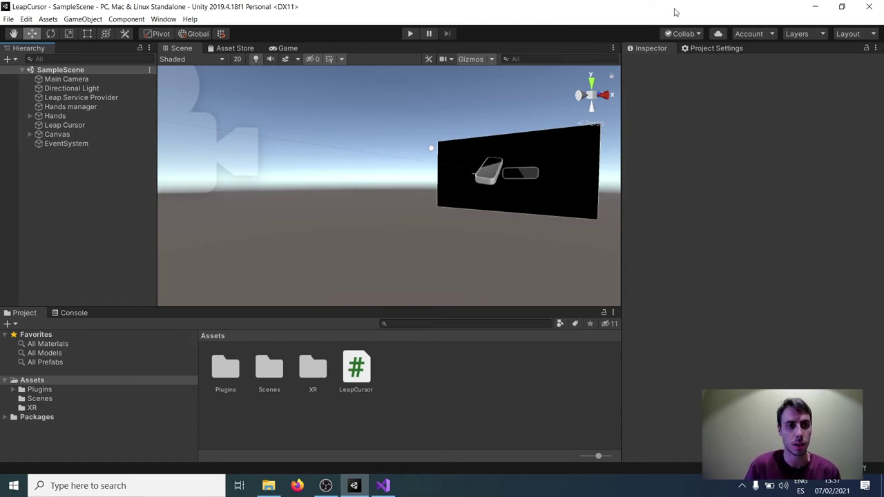
# View Leap Service Provider from the back in orthographic, then expand Hands and select the left Palm.
pyautogui.scroll(-3, 433, 137)
pyautogui.scroll(3, 443, 145)
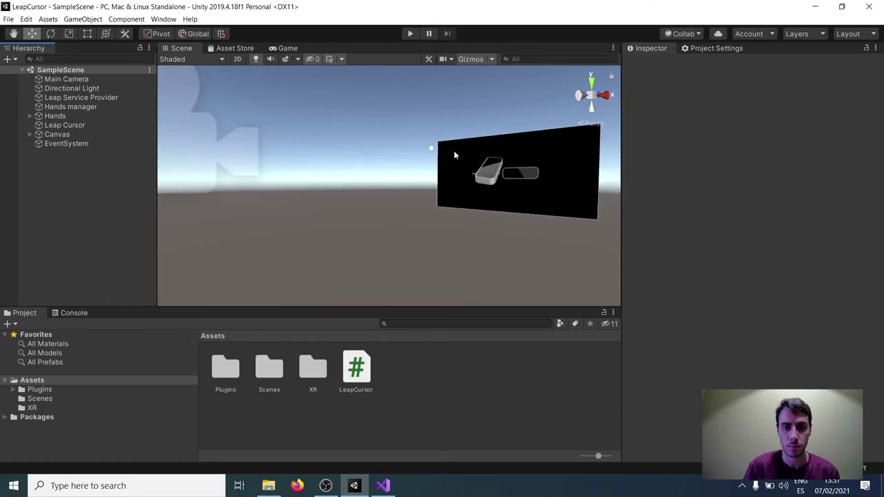
pyautogui.click(75, 98)
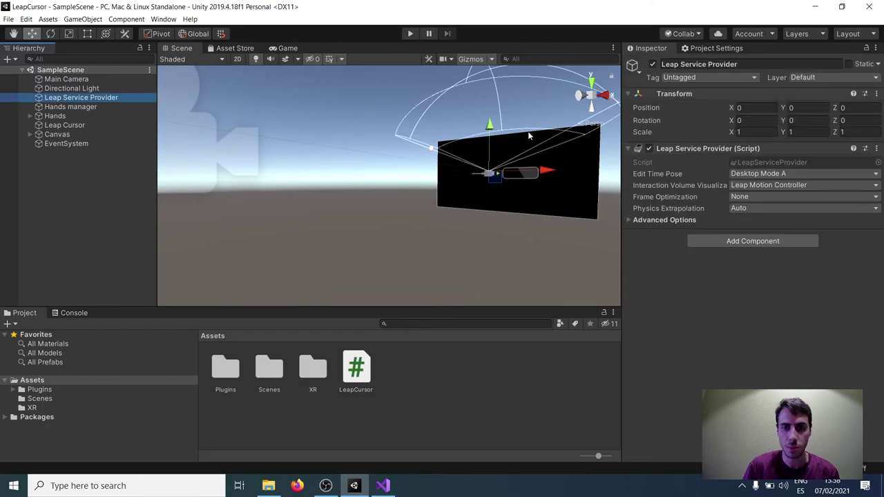
pyautogui.click(589, 98)
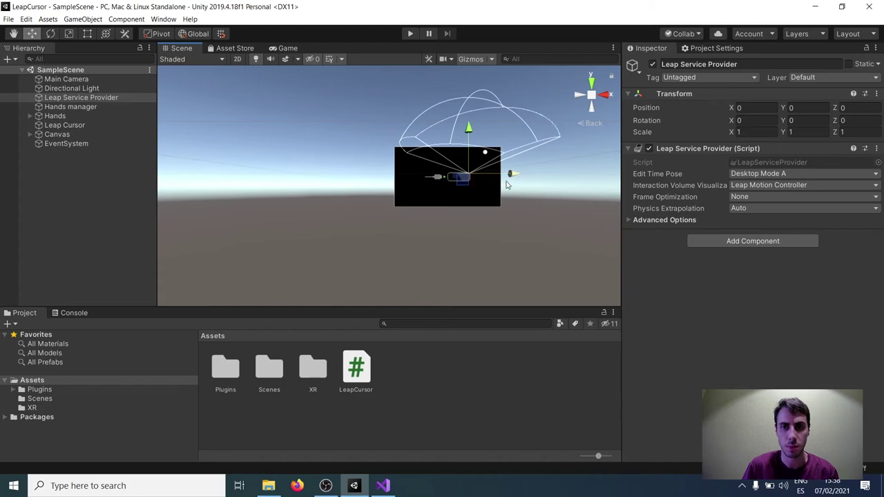
pyautogui.moveTo(506, 185); pyautogui.dragTo(457, 182, button='middle')
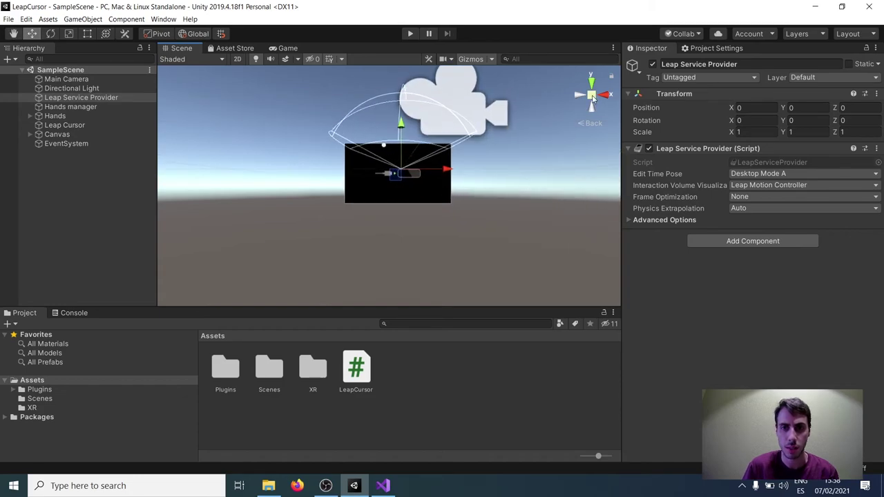
pyautogui.click(592, 96)
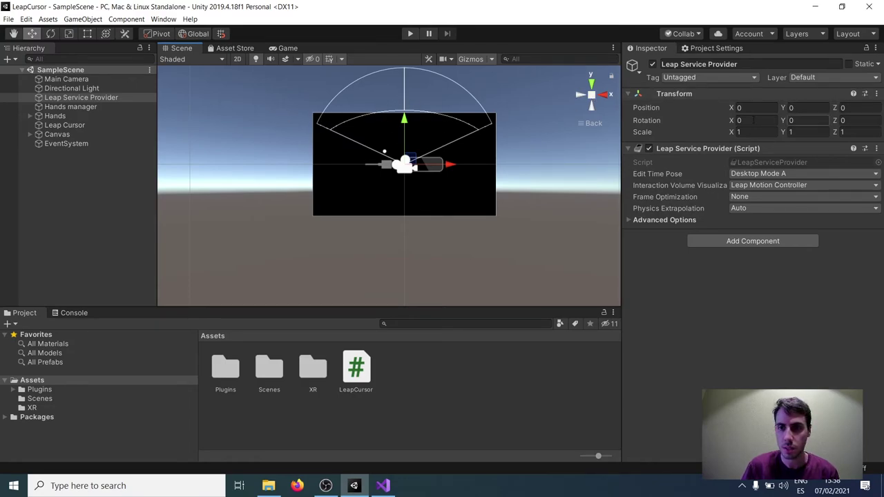
pyautogui.click(30, 117)
pyautogui.click(63, 135)
# Activate the left and right Palm cubes, then play the scene in the Game view.
pyautogui.click(653, 64)
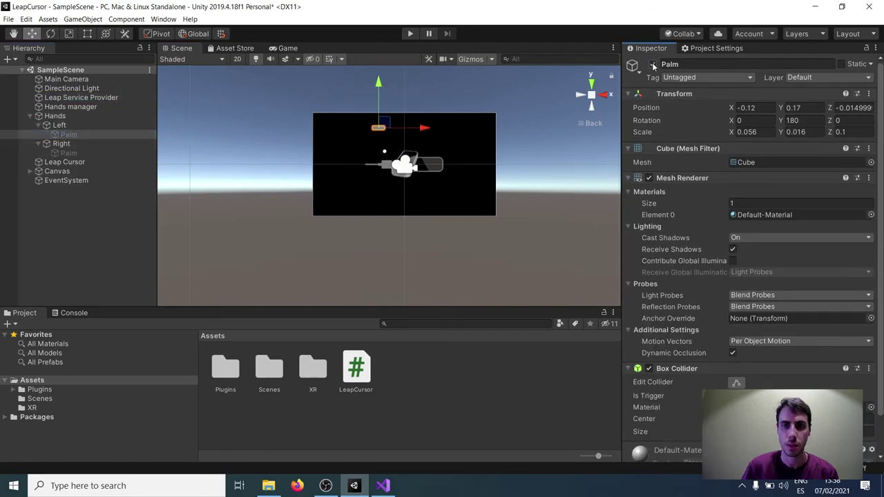
pyautogui.click(69, 153)
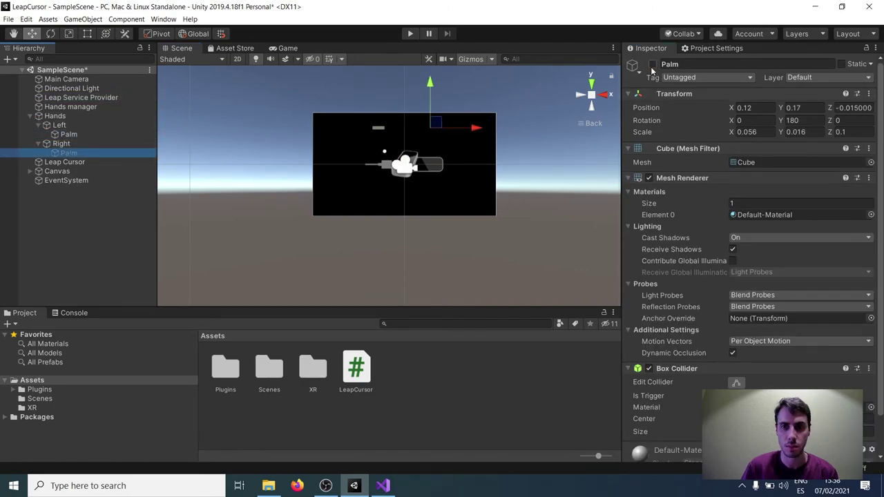
pyautogui.click(653, 64)
pyautogui.click(288, 47)
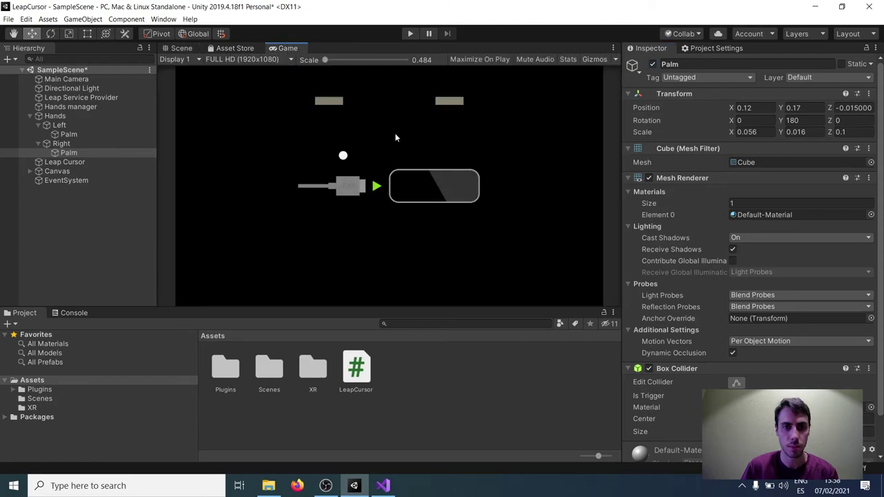
pyautogui.click(411, 34)
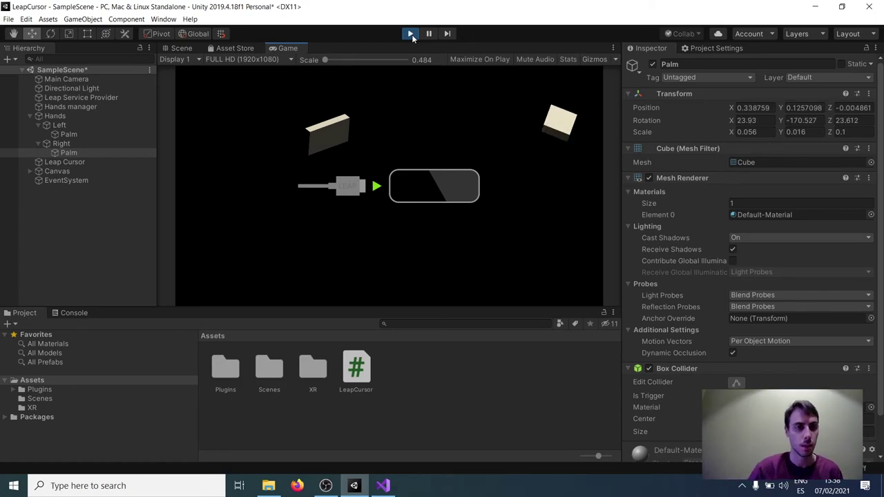
# Drag the Leap Service Provider down to about Y -0.22 and check the palm cubes in Game view.
pyautogui.click(173, 50)
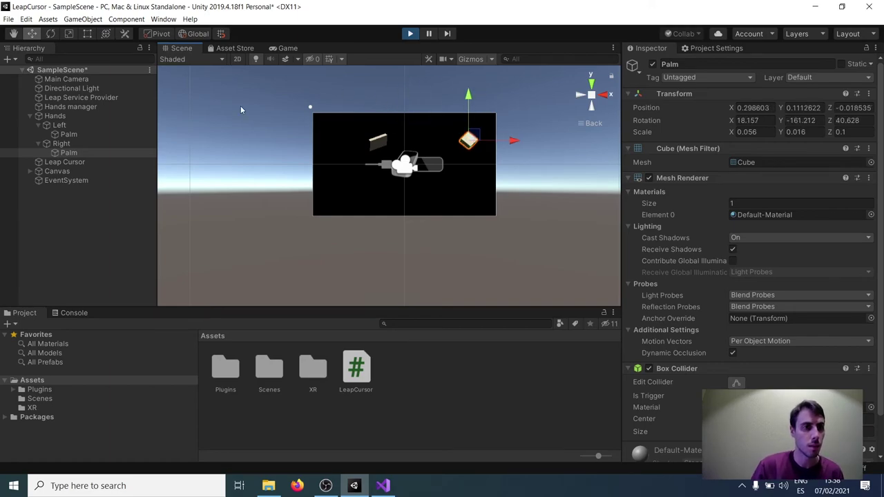
pyautogui.click(102, 98)
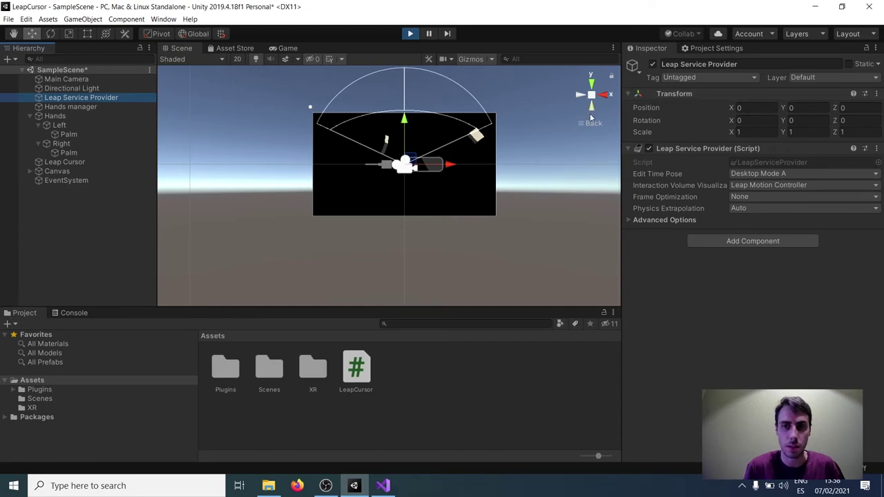
pyautogui.moveTo(404, 123); pyautogui.dragTo(404, 171)
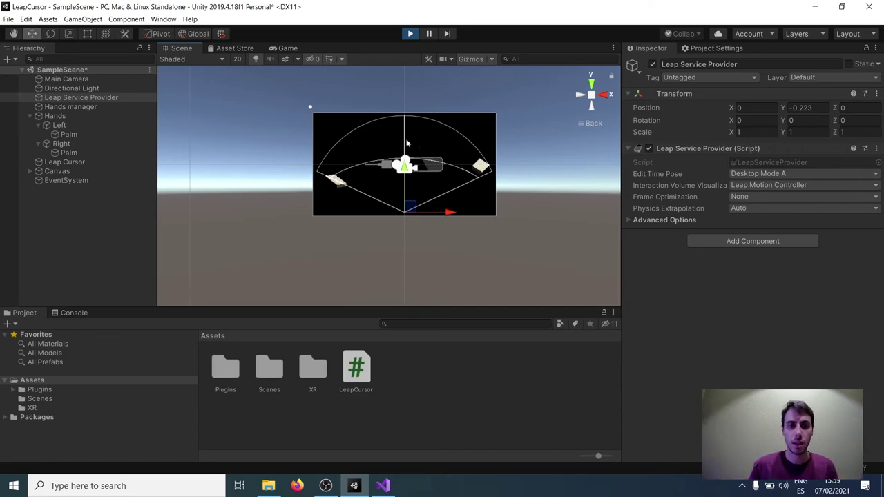
pyautogui.click(287, 47)
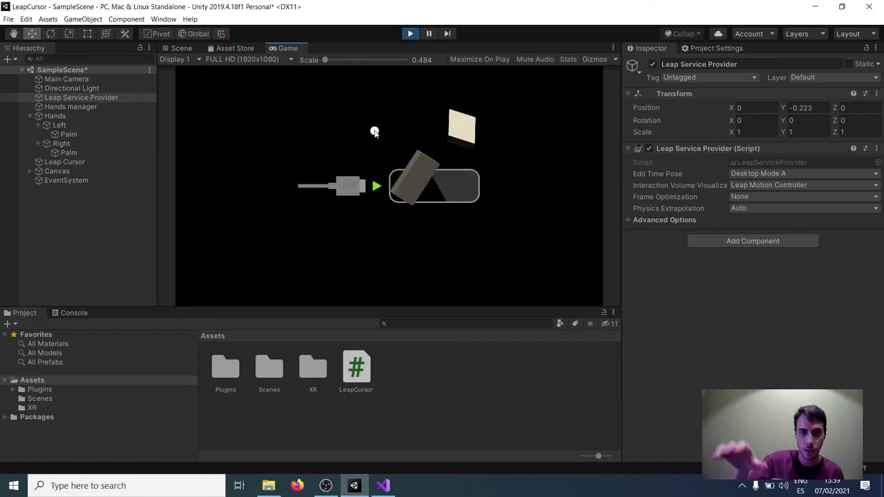
pyautogui.click(80, 134)
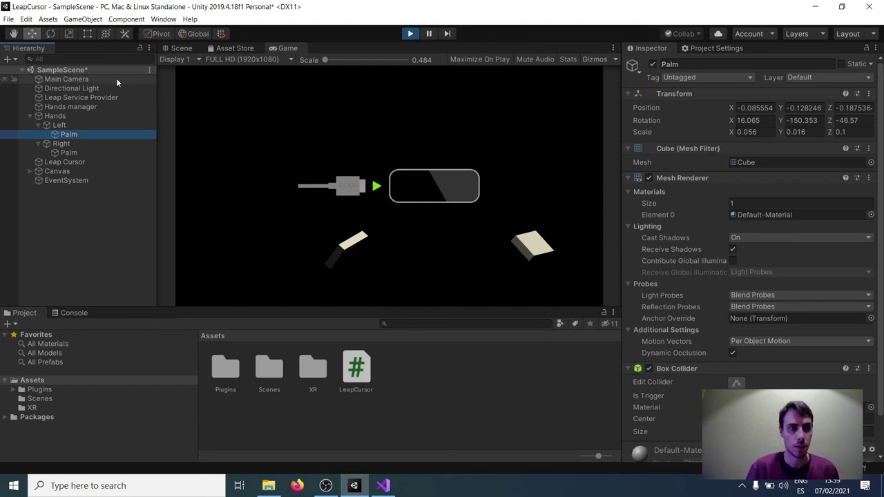
pyautogui.click(110, 97)
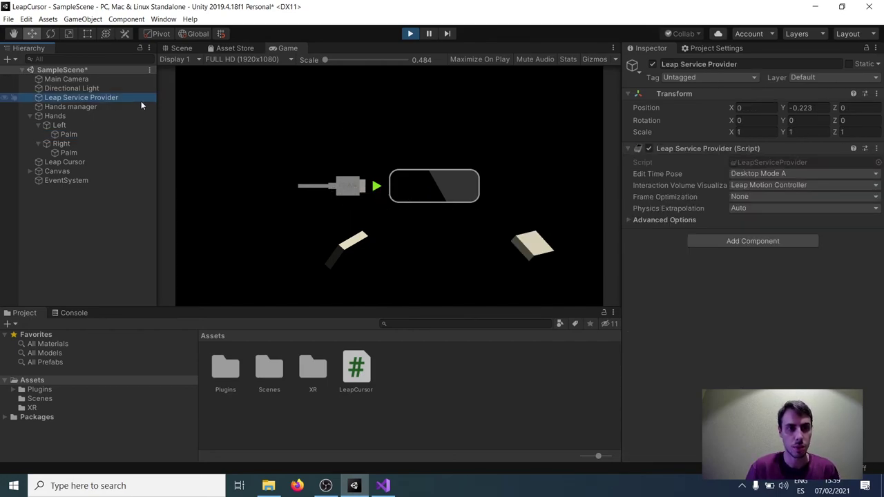
# Raise the Leap Service Provider in the Scene view and inspect the left Palm's X position.
pyautogui.click(181, 48)
pyautogui.moveTo(410, 188); pyautogui.dragTo(593, 139)
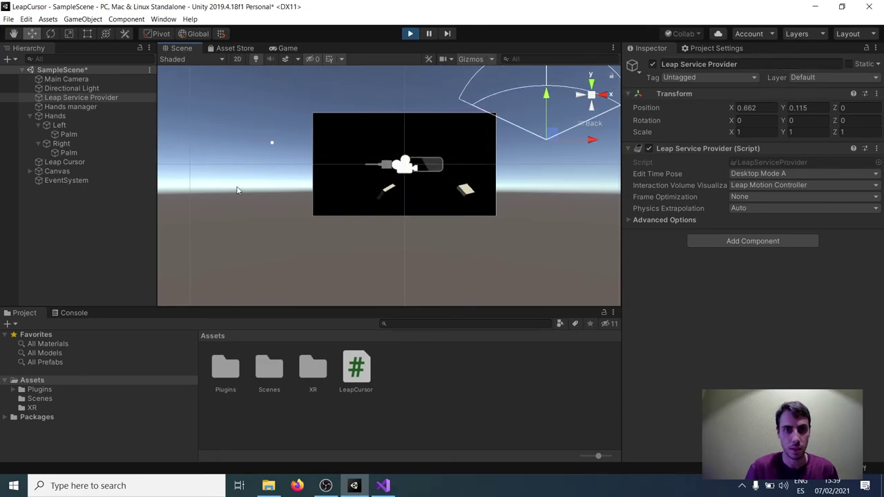
pyautogui.click(92, 135)
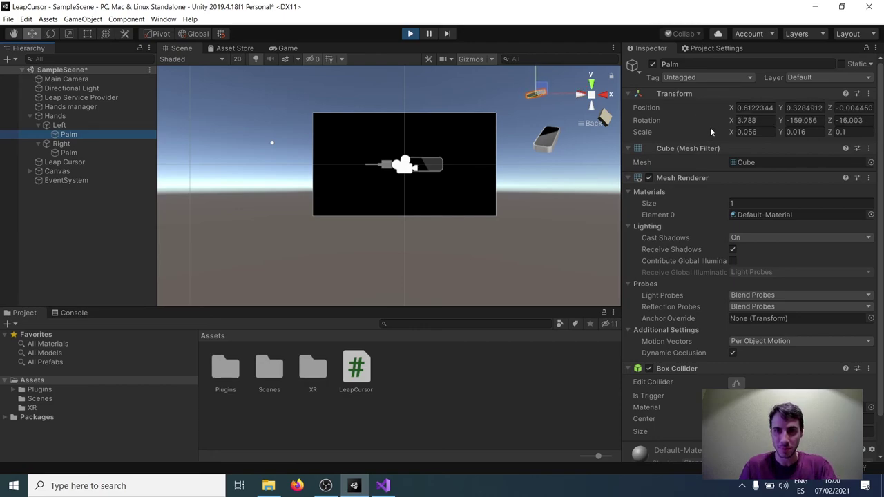
pyautogui.click(754, 108)
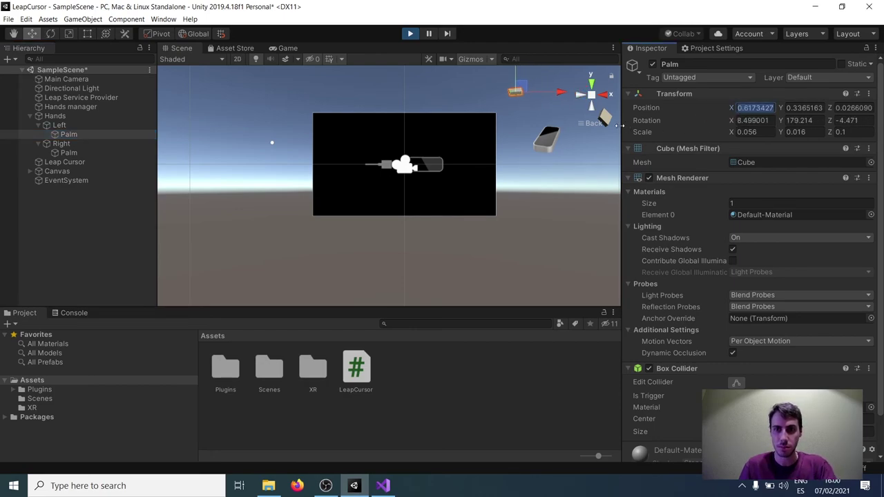
pyautogui.click(698, 110)
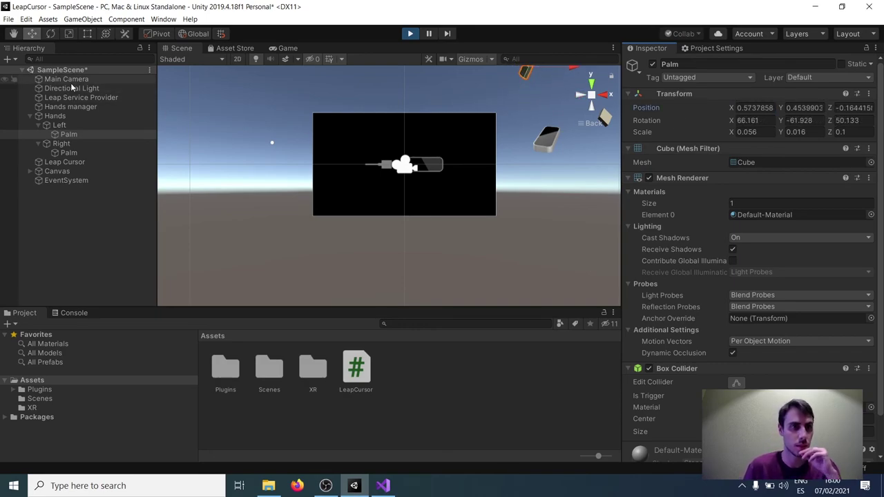
# Move the Leap Service Provider back under the camera to X 0.002, Y -0.228, then check both Palms.
pyautogui.click(91, 96)
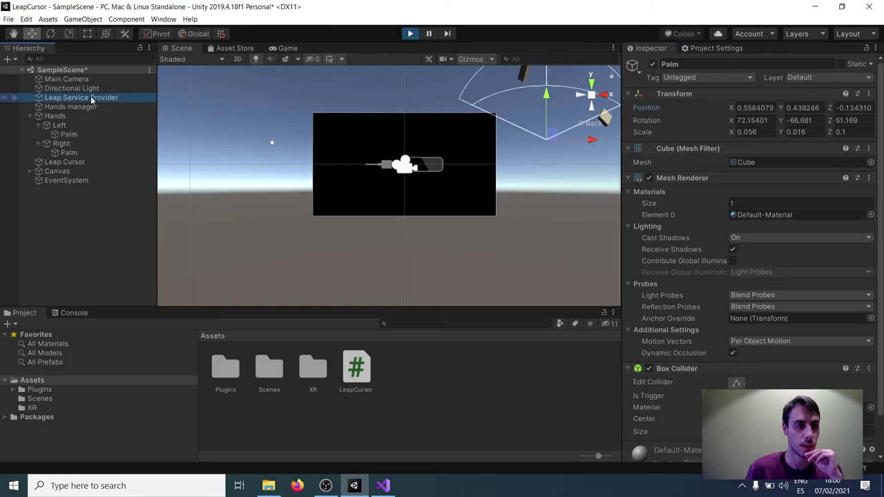
pyautogui.moveTo(556, 135); pyautogui.dragTo(414, 208)
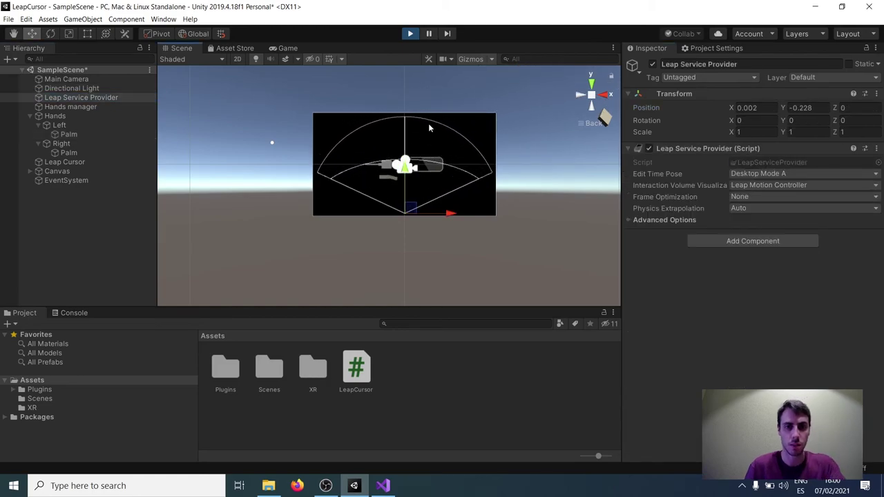
pyautogui.click(541, 172)
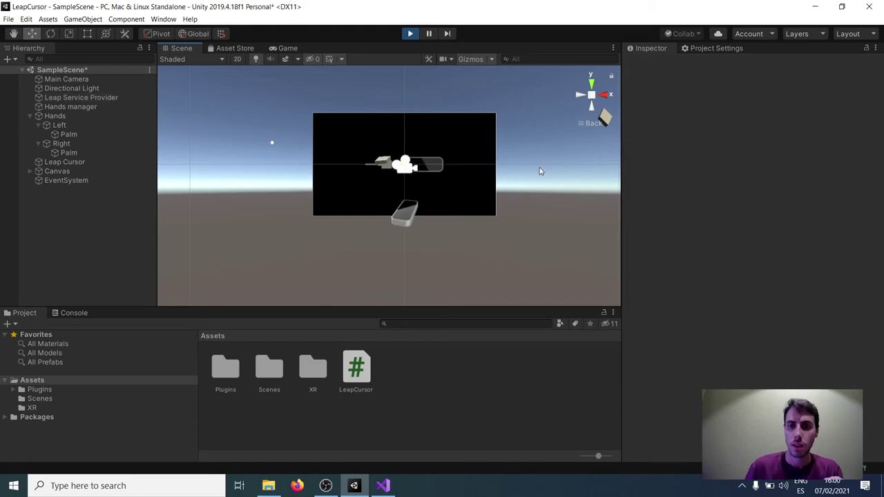
pyautogui.click(69, 153)
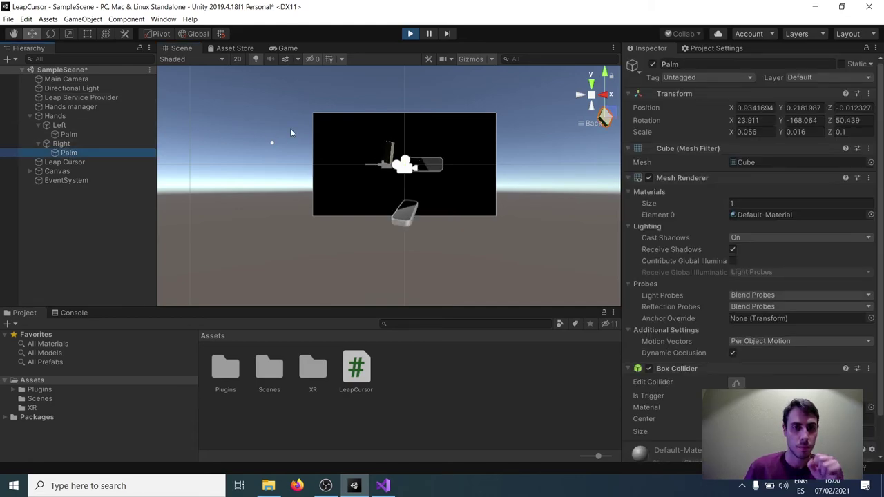
pyautogui.click(104, 134)
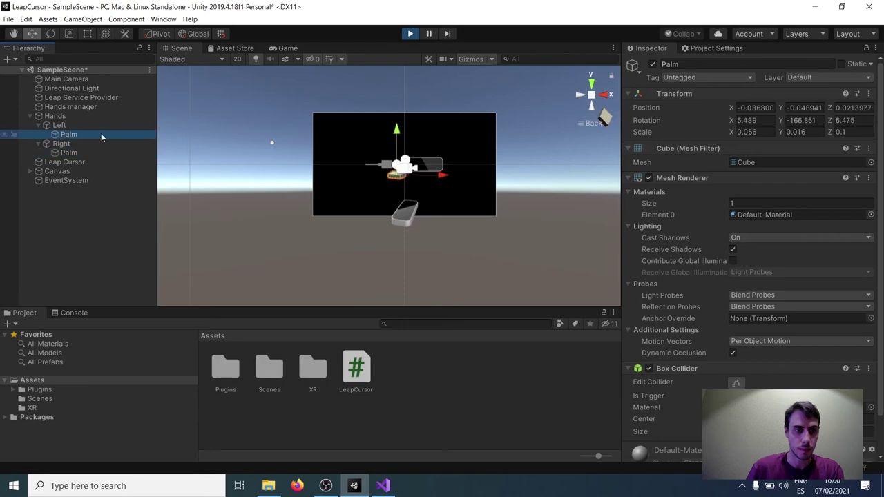